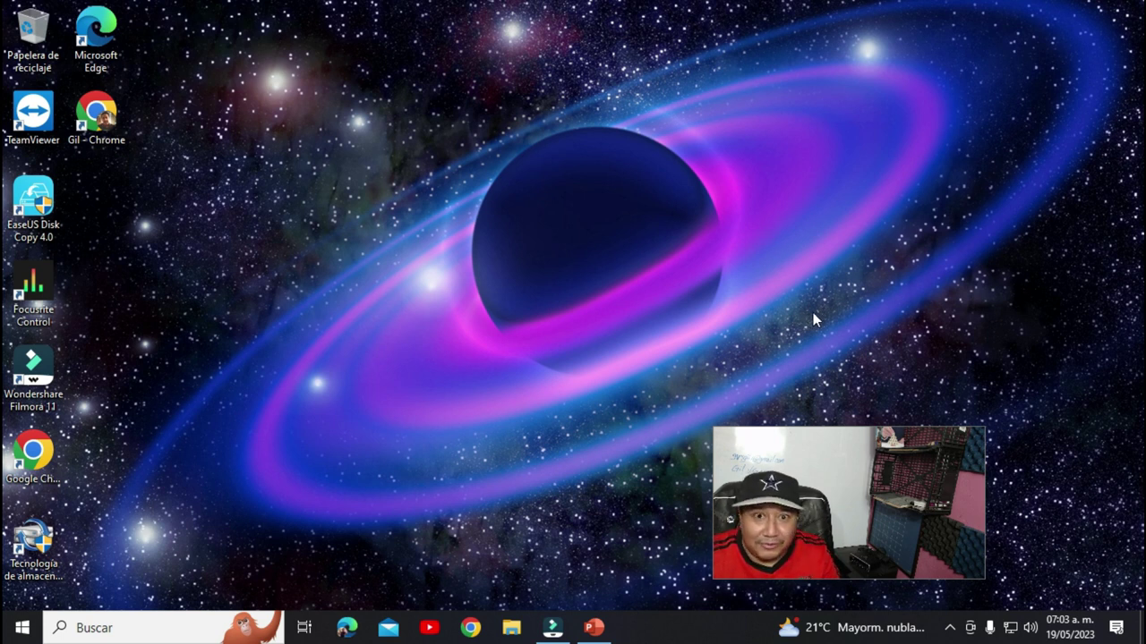
Bring the minimized PowerPoint presentation back on screen from the taskbar.
left_click_drag(851, 431, 879, 426)
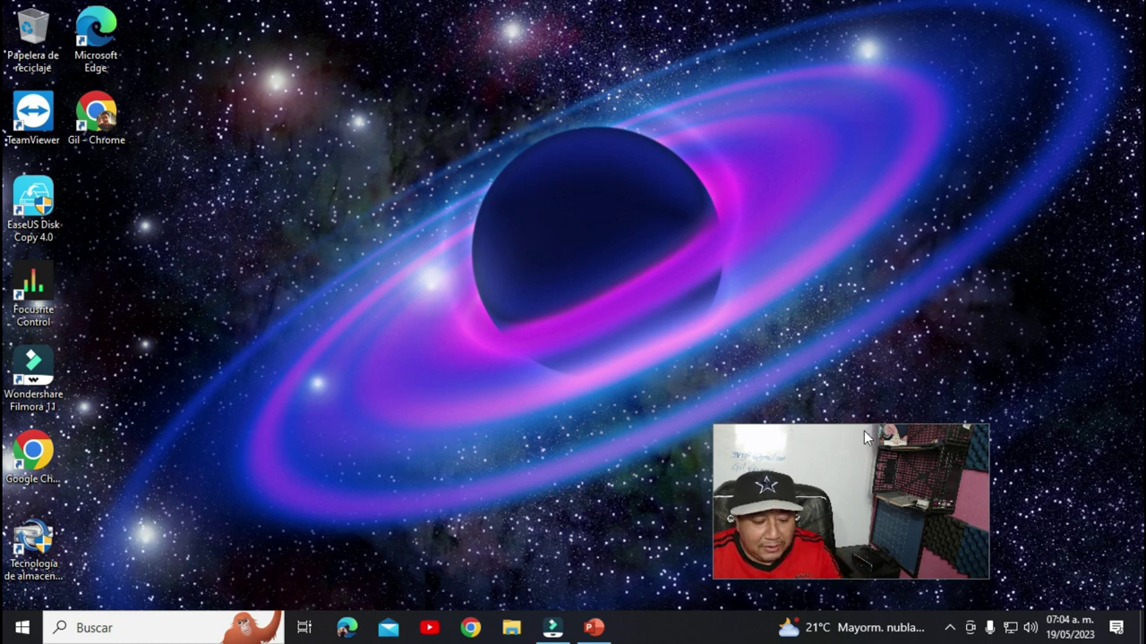
left_click(594, 627)
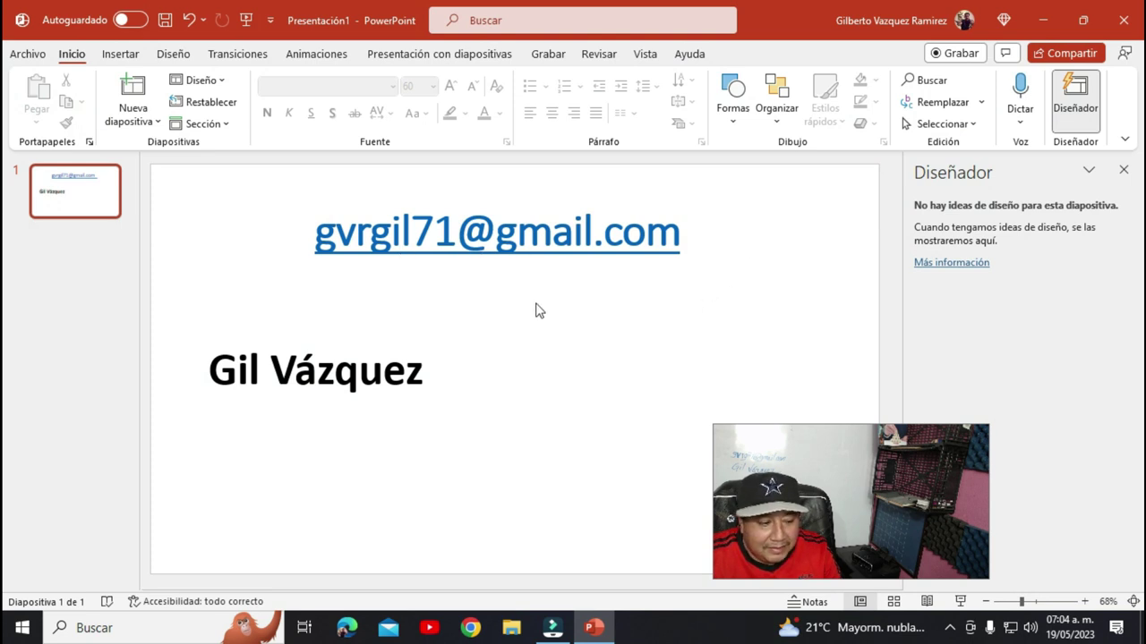
Minimize the Presentación1 window in PowerPoint to reveal the desktop.
left_click(1042, 20)
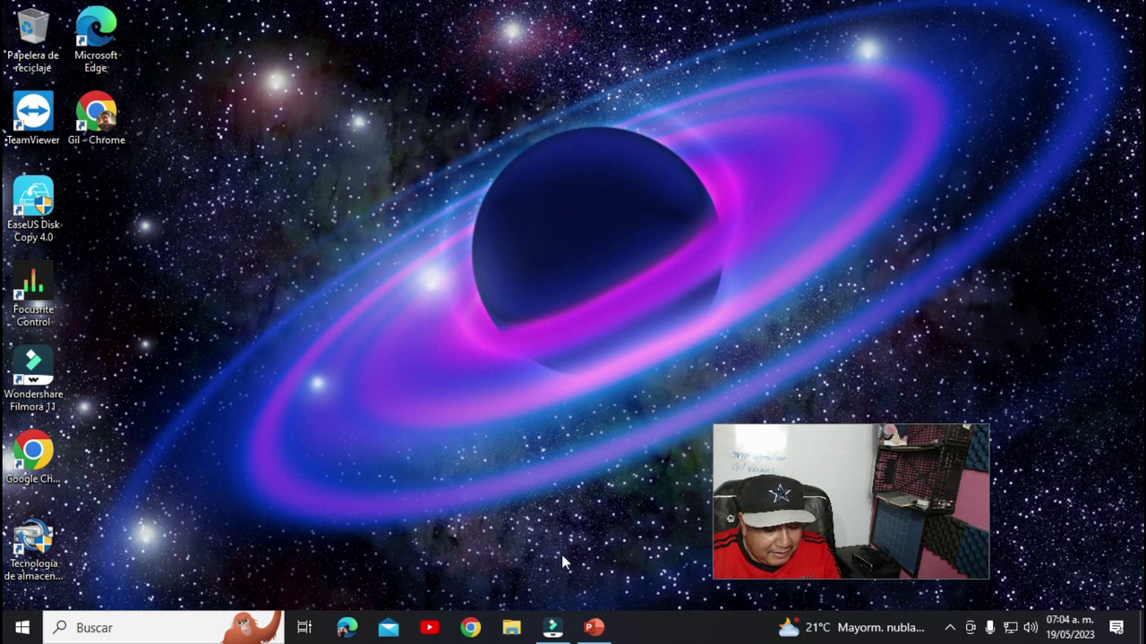
Browse to GILVAZQUEZ (D:) > Programas Excel and open Vacantes Reclutamiento.xlsx.
left_click(512, 628)
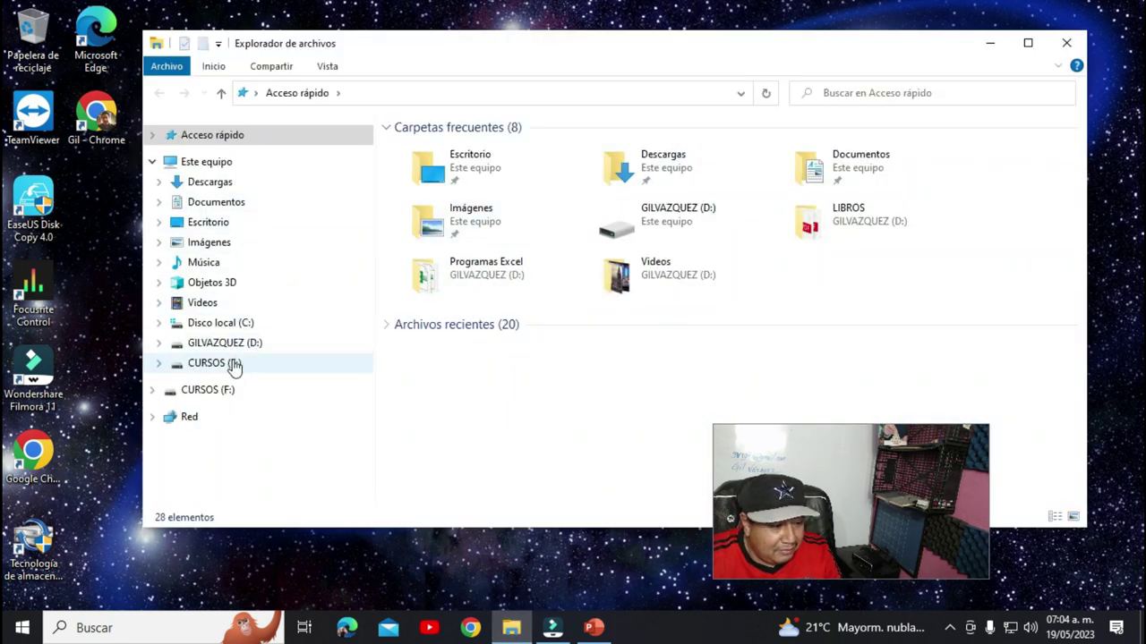
left_click(268, 344)
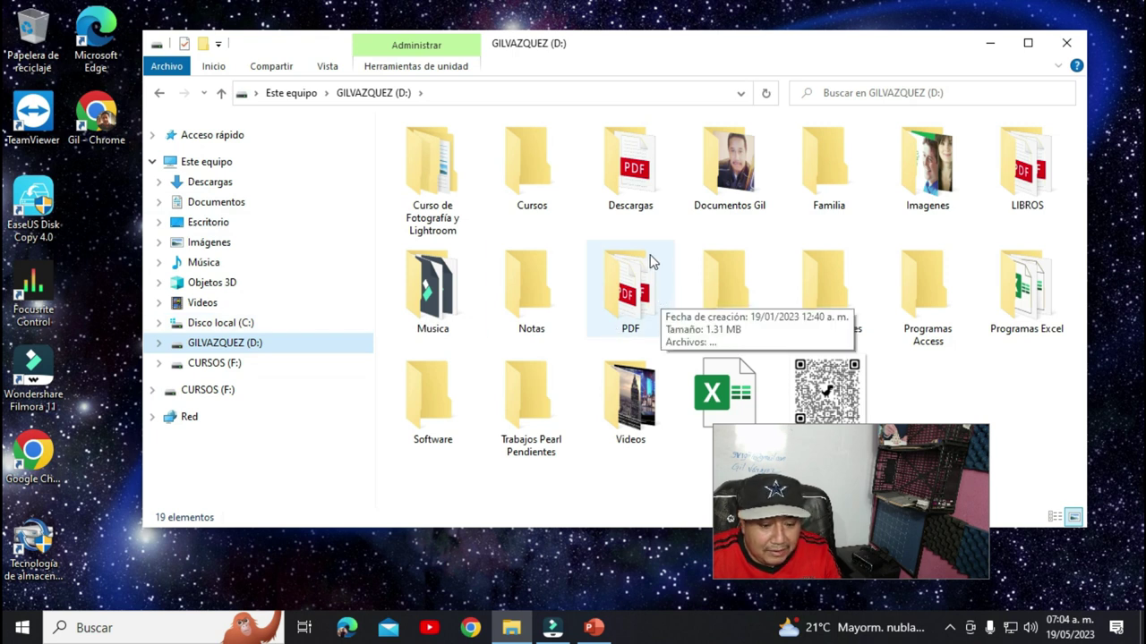
left_click(1047, 288)
double_click(1047, 288)
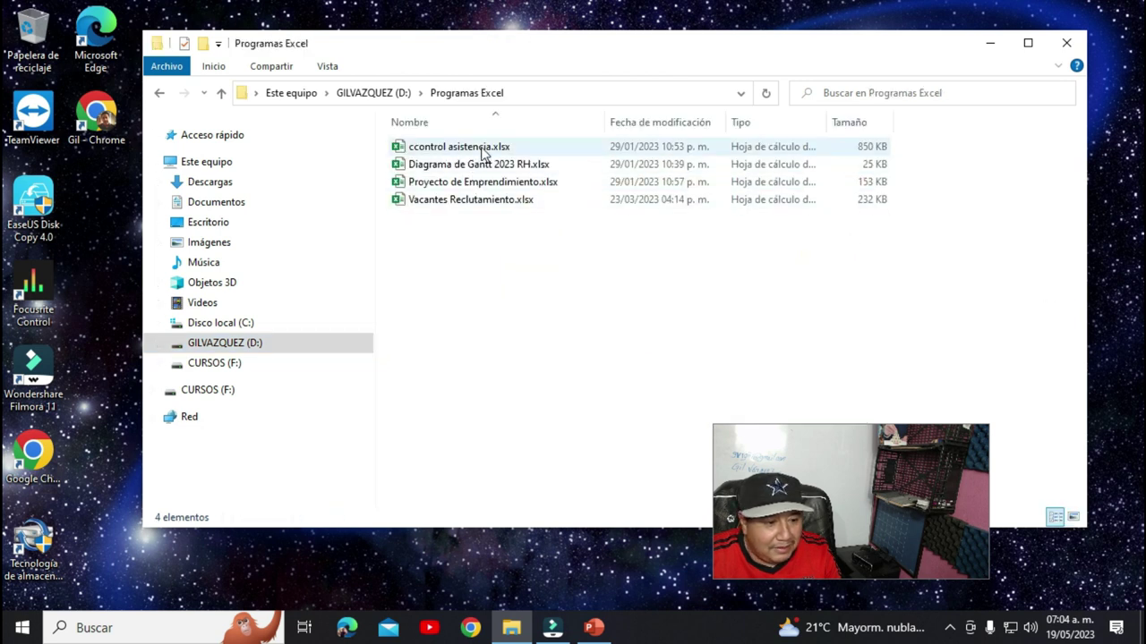
left_click(484, 152)
left_click(498, 170)
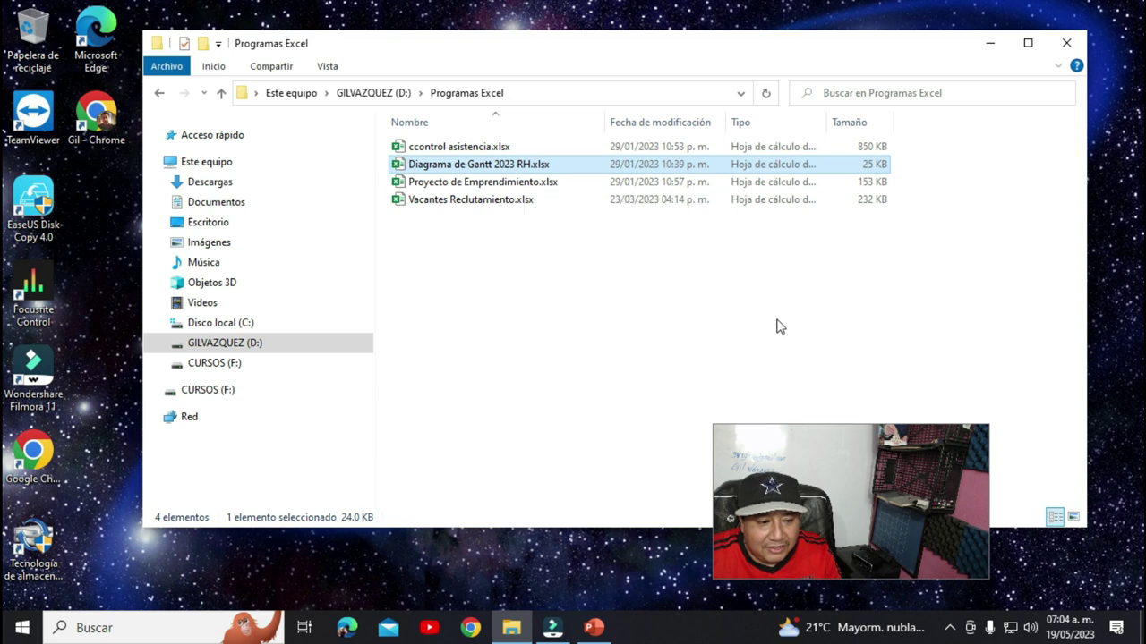
left_click(514, 185)
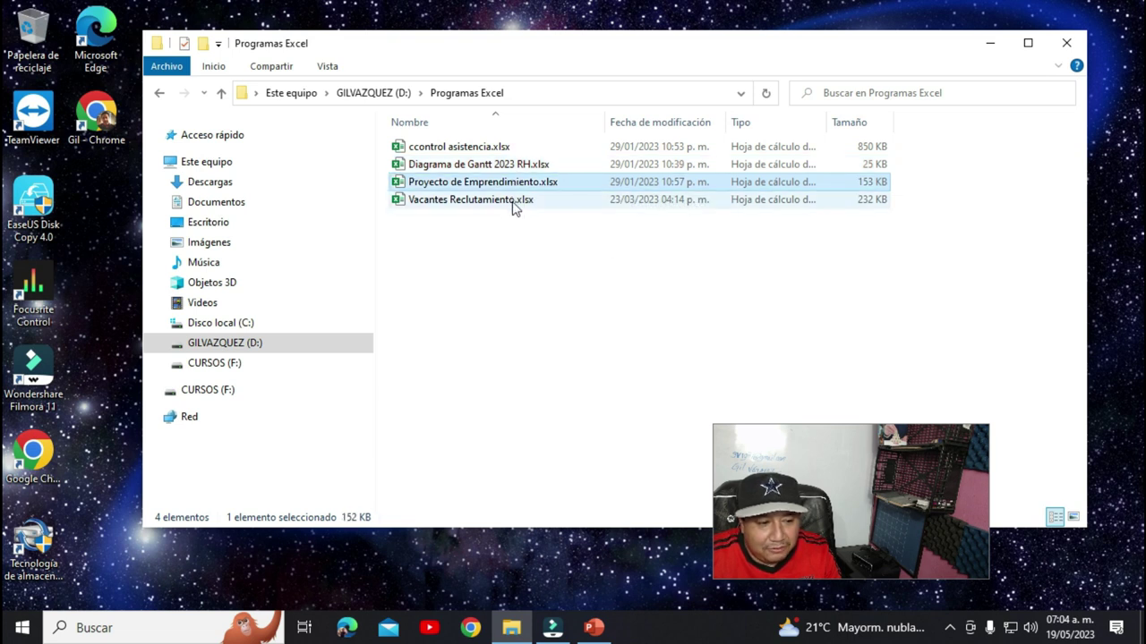
left_click(513, 201)
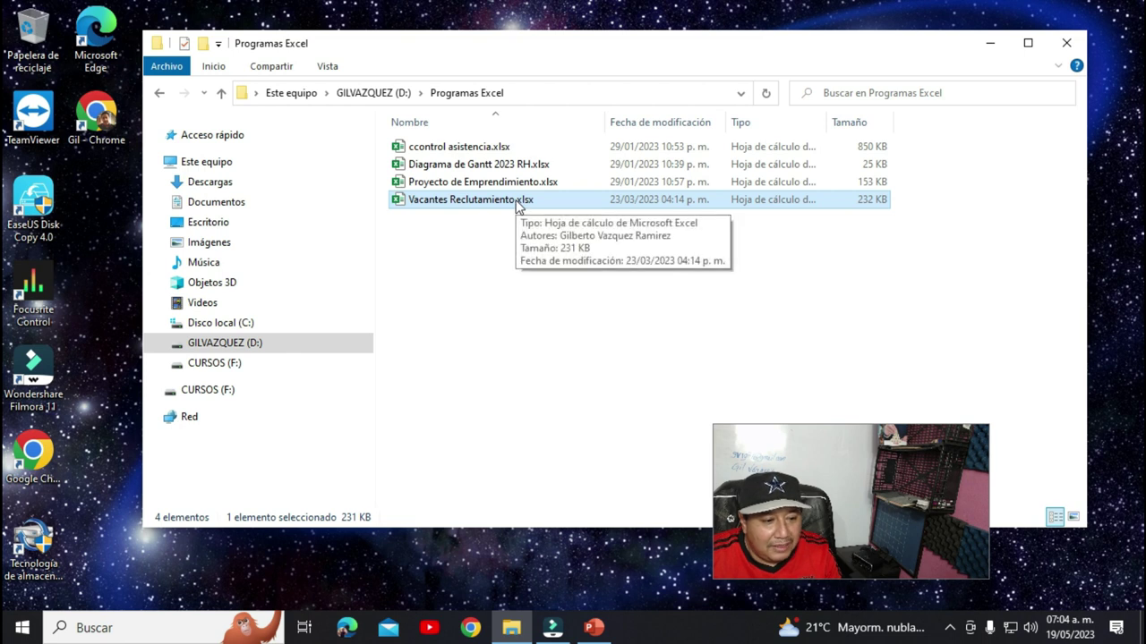
left_click(515, 200)
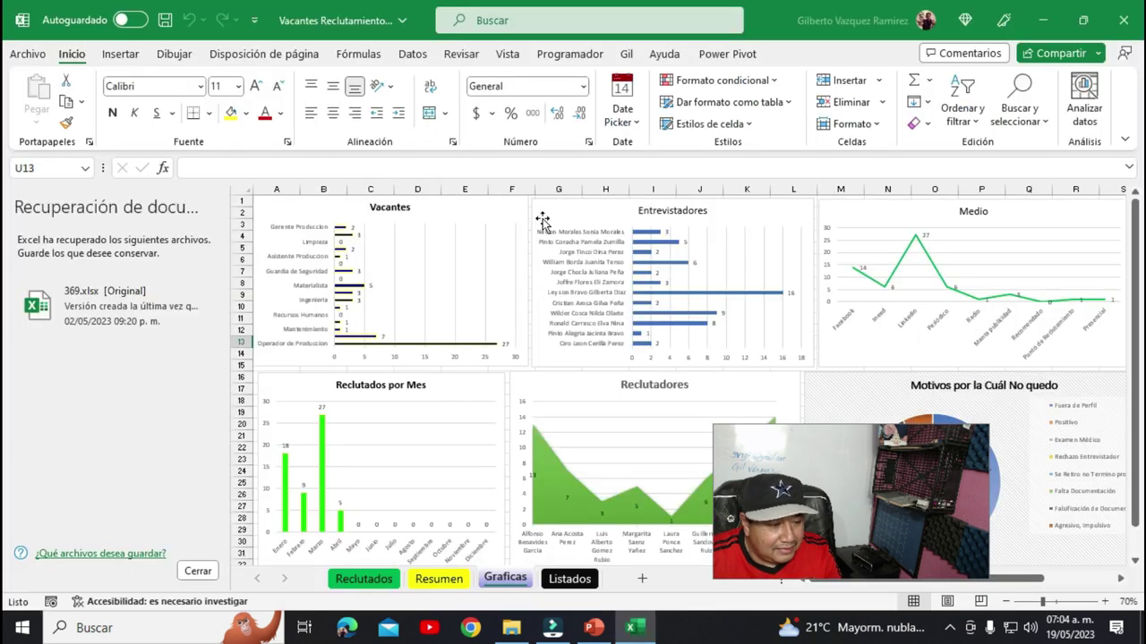
Close Document Recovery, then look through the Reclutados, Resumen, Graficas and Listados sheets.
left_click(197, 571)
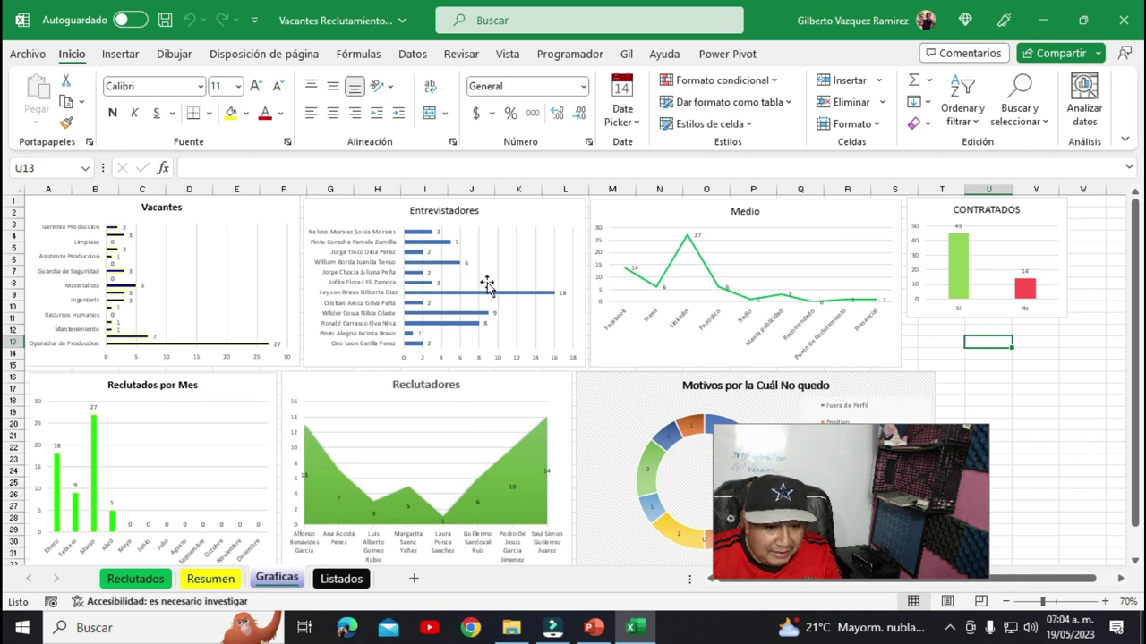
left_click(125, 582)
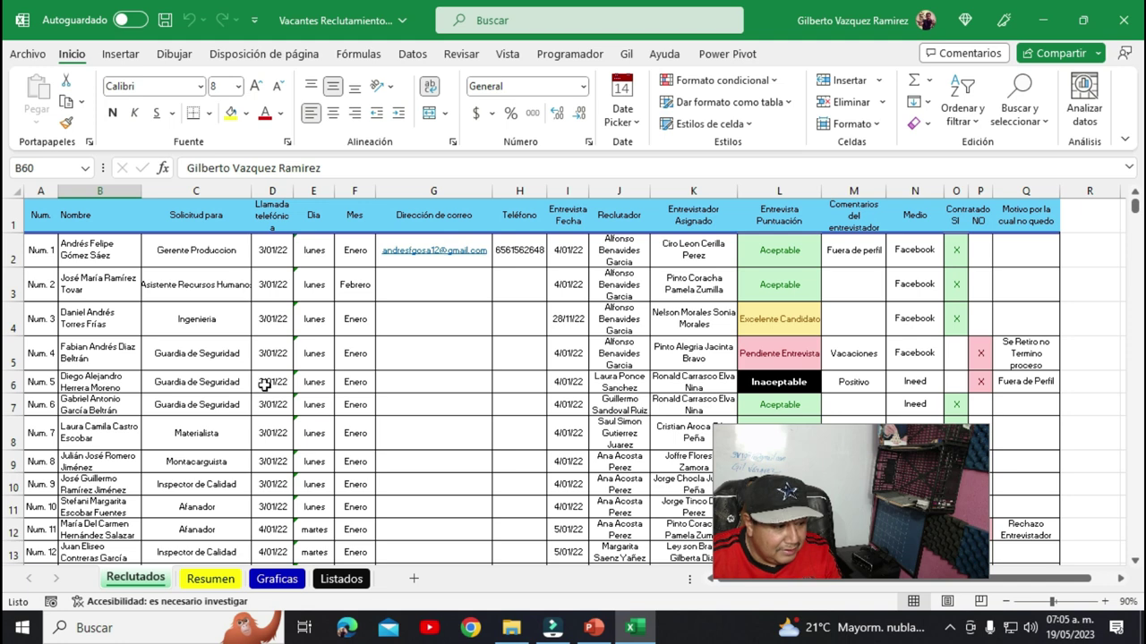
left_click(210, 579)
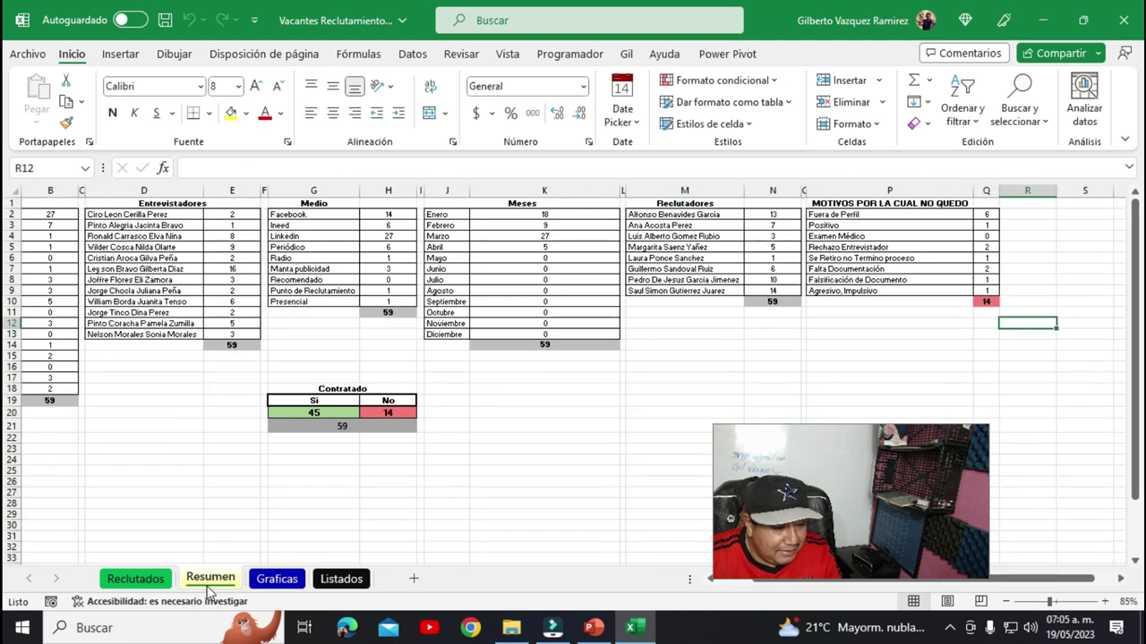
left_click(276, 582)
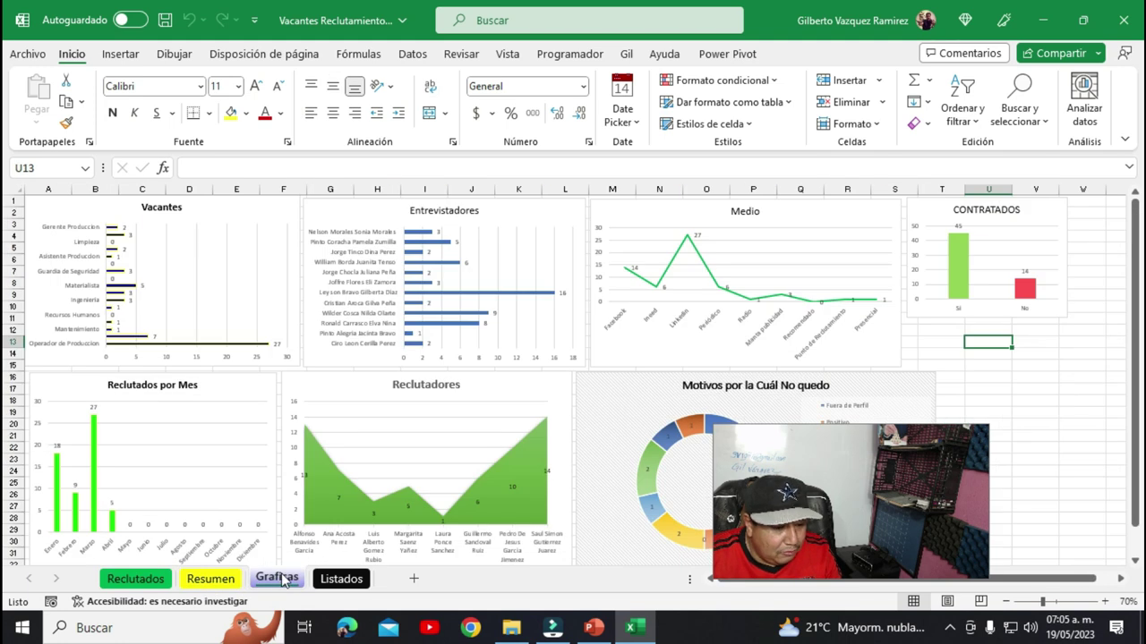
left_click(340, 580)
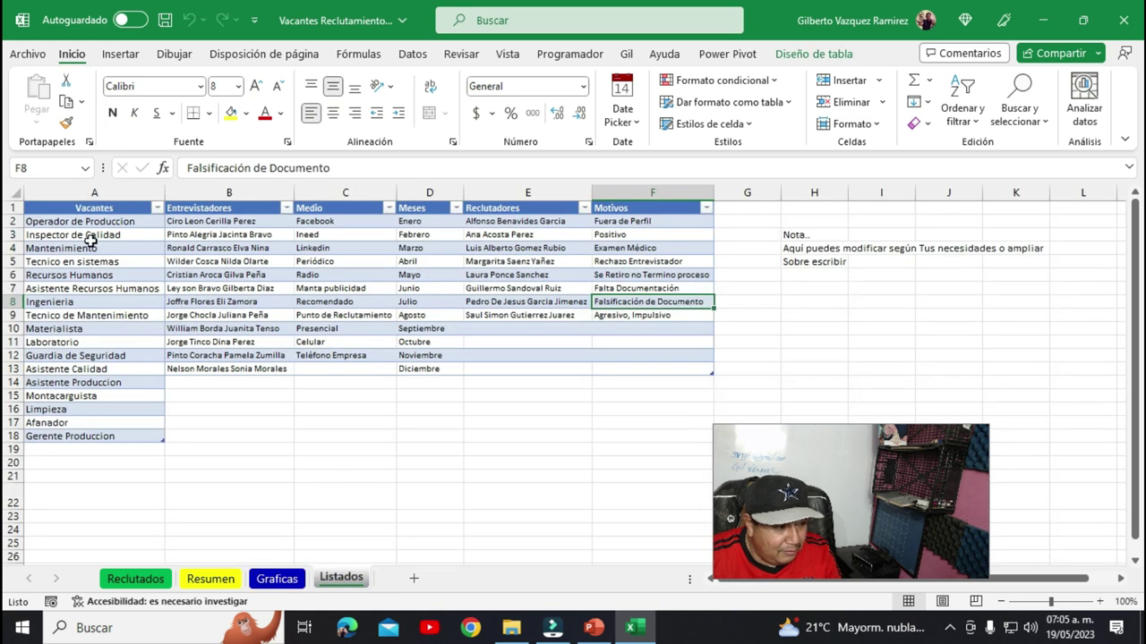
Inspect the Vacantes list entries and the first Entrevistadores entry on Listados.
left_click_drag(96, 221, 124, 461)
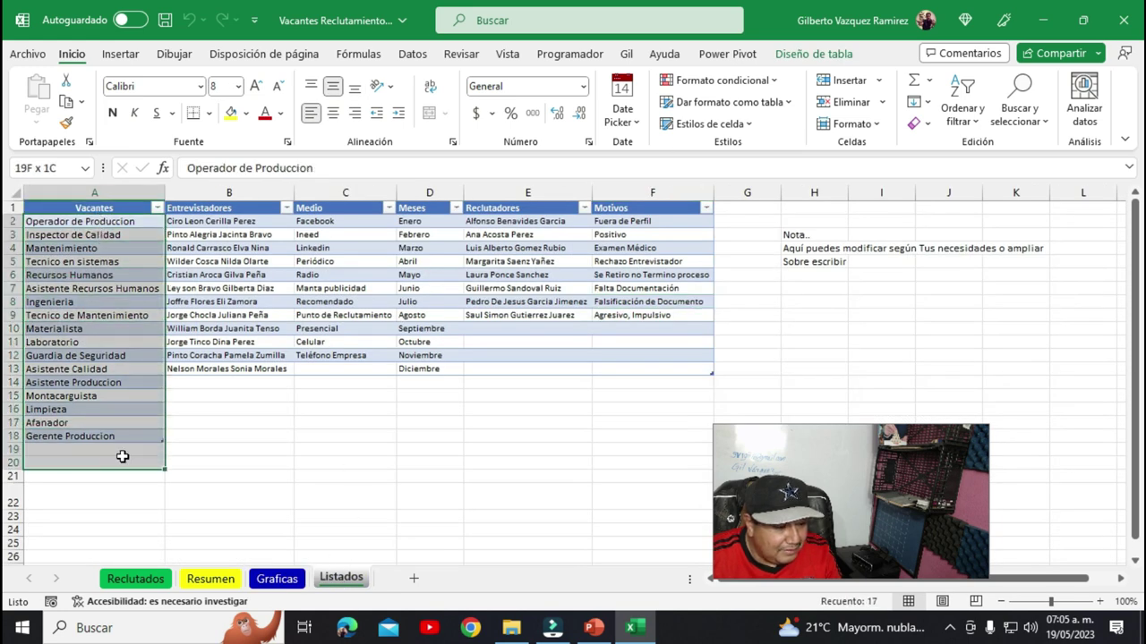
left_click_drag(146, 221, 138, 460)
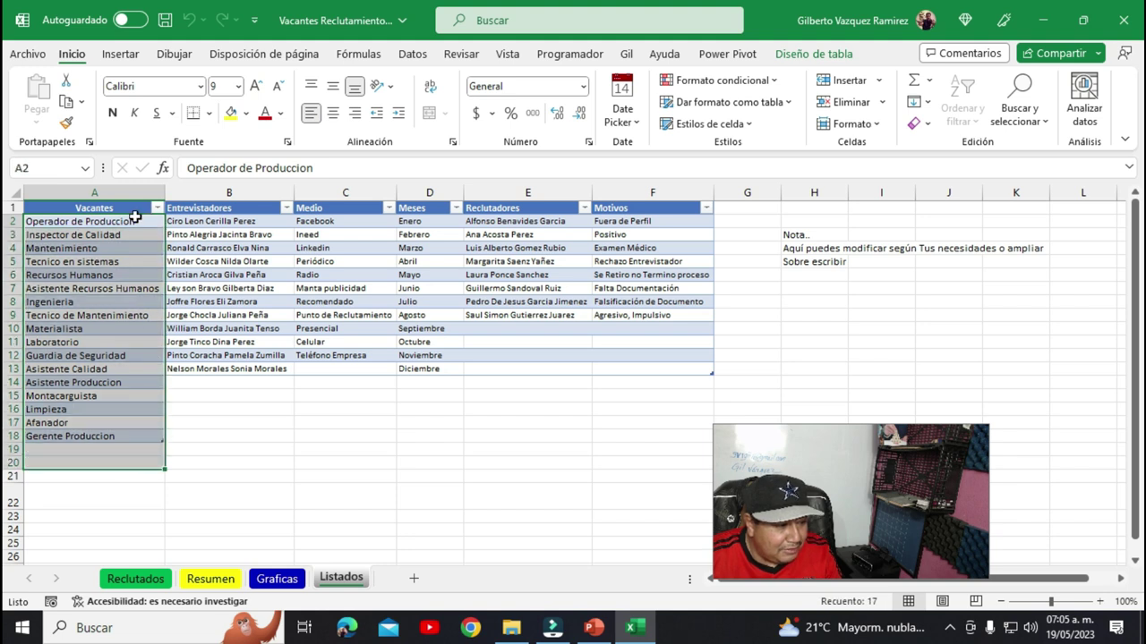
left_click_drag(137, 234, 137, 251)
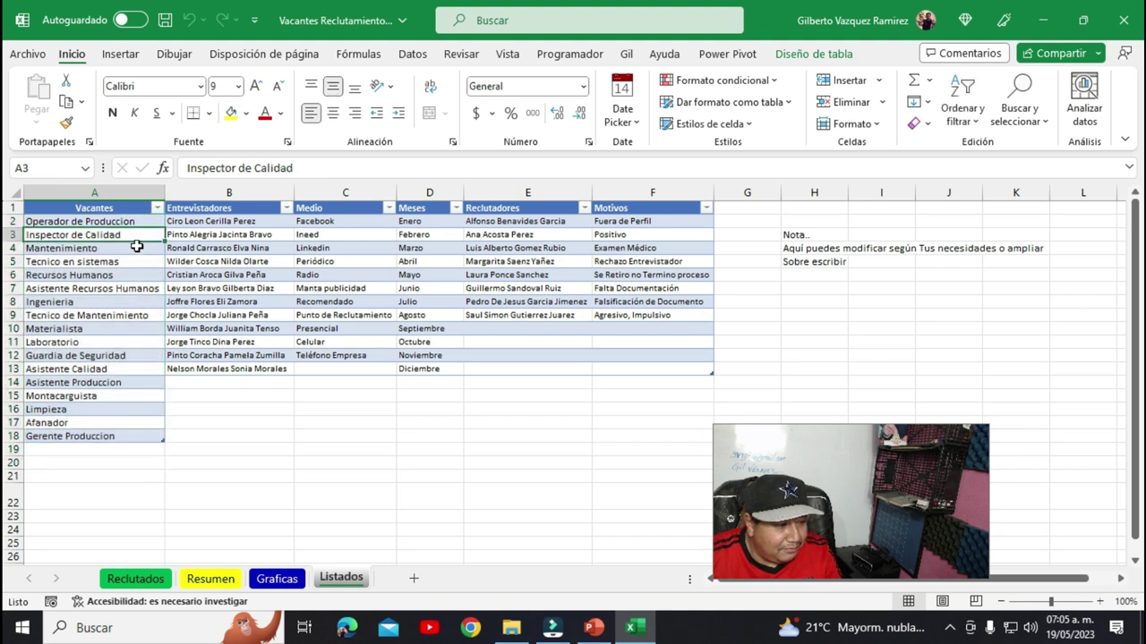
left_click(136, 249)
left_click(134, 264)
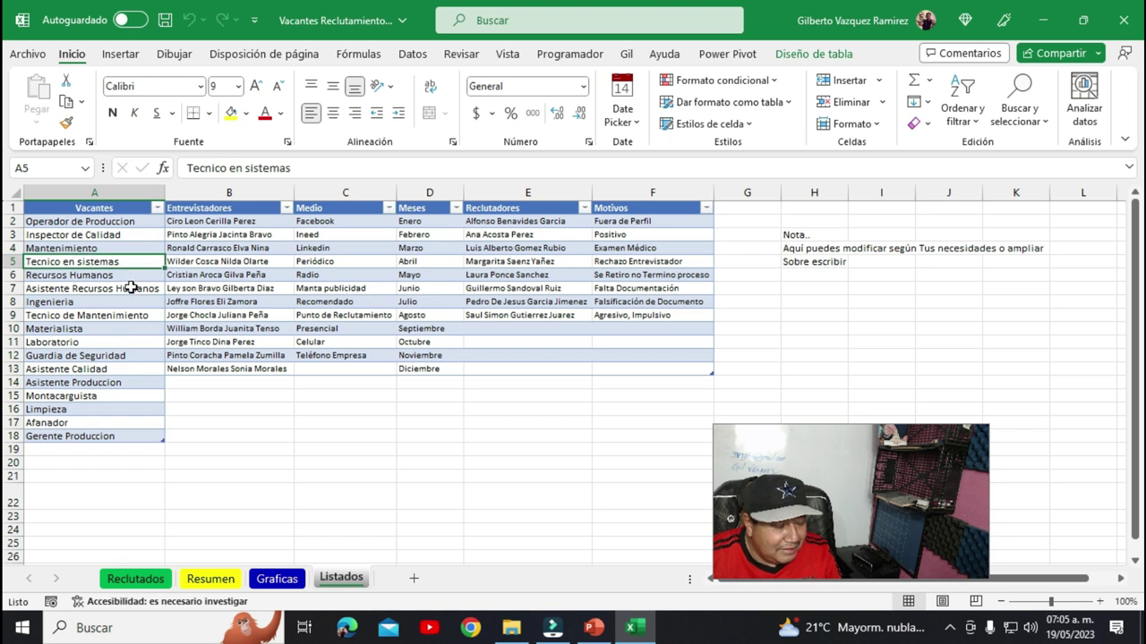
left_click(224, 224)
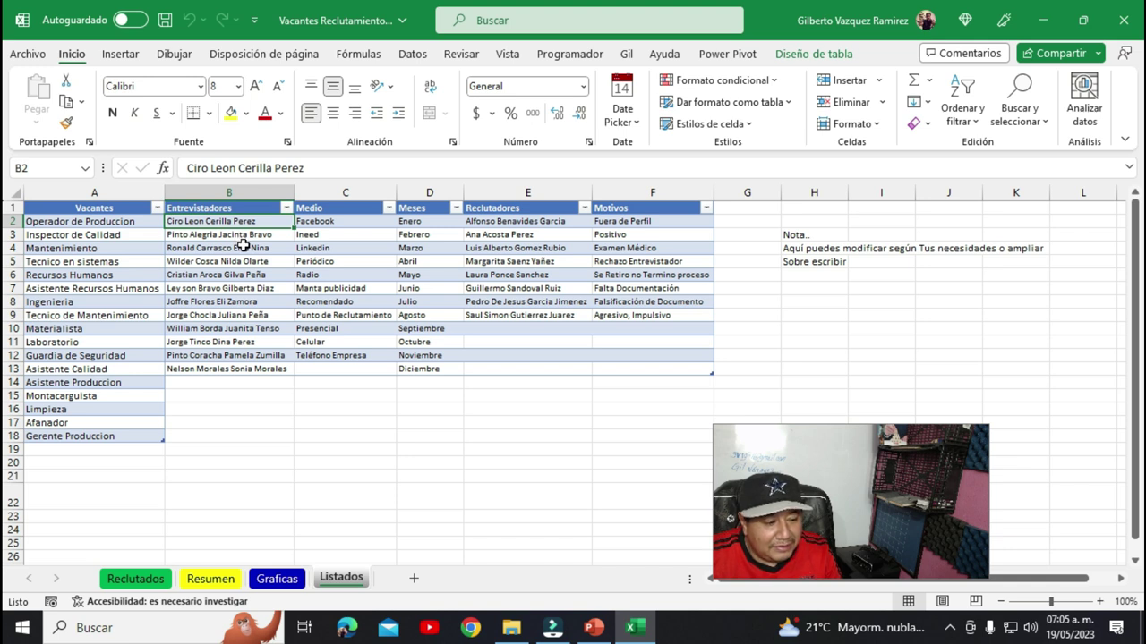
Review the Medio, Meses, Reclutadores and Motivos lists, then return to Reclutados.
left_click(336, 222)
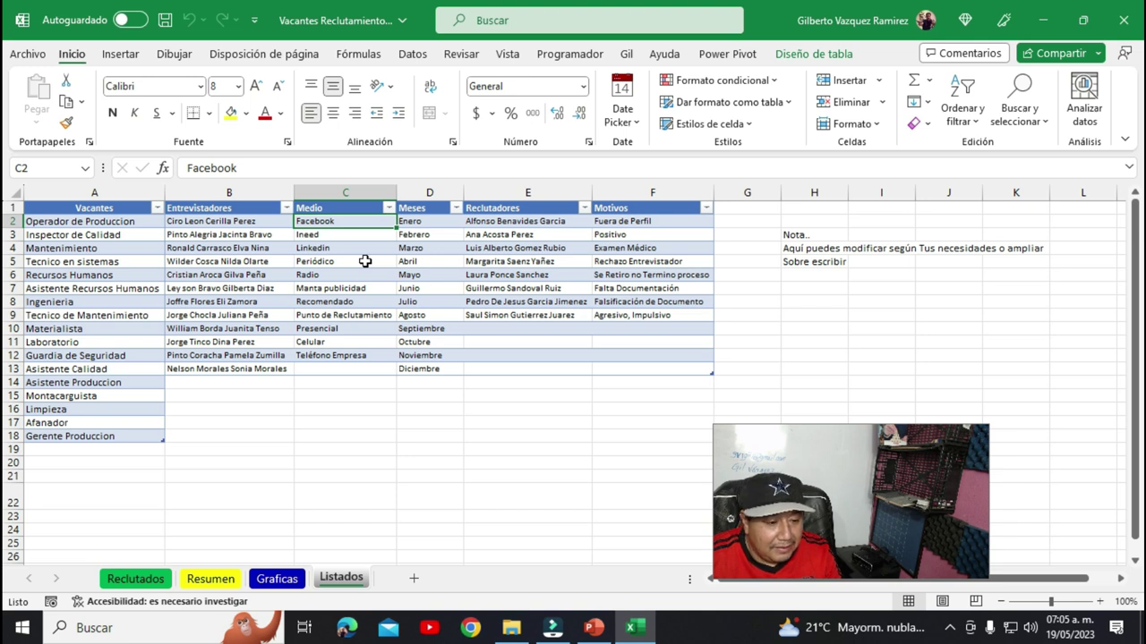
left_click(365, 262)
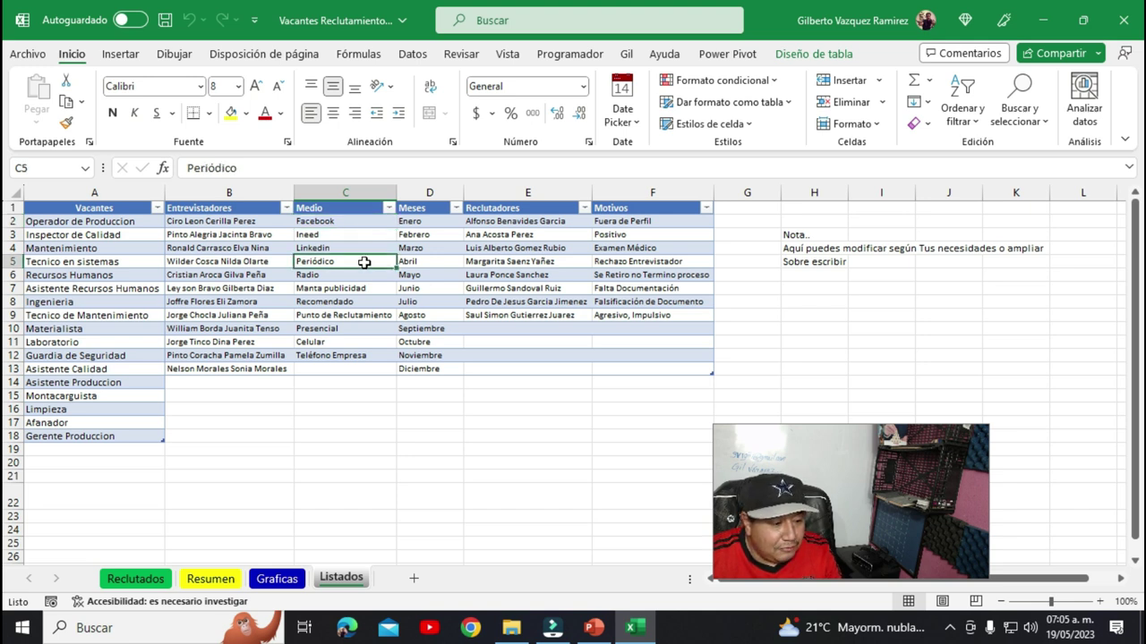
left_click(365, 224)
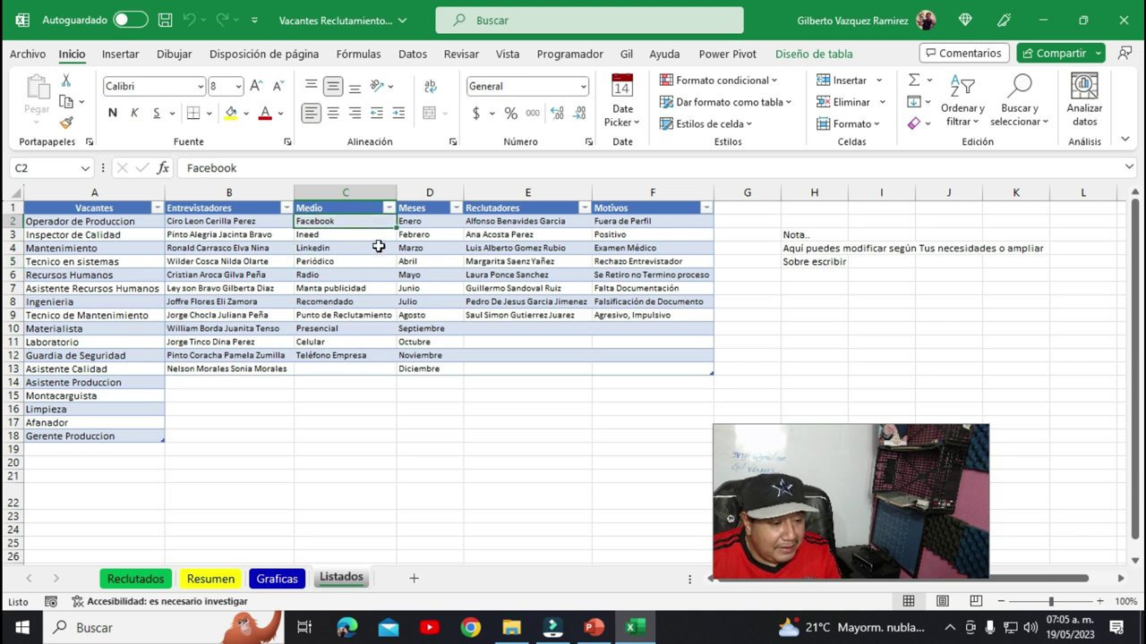
left_click(430, 221)
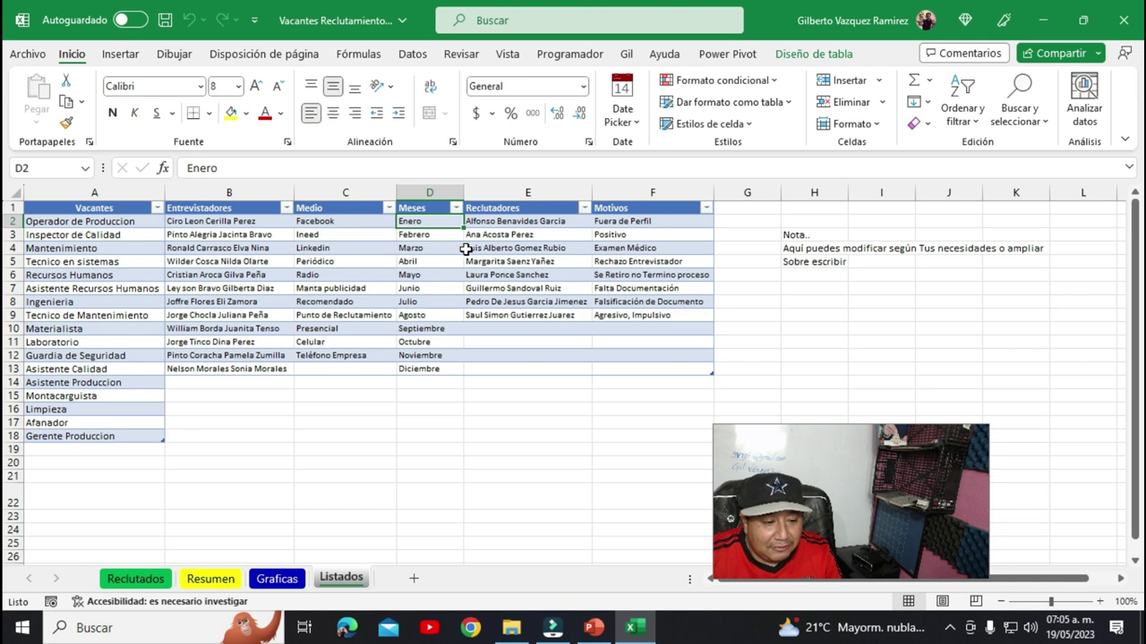
left_click(524, 223)
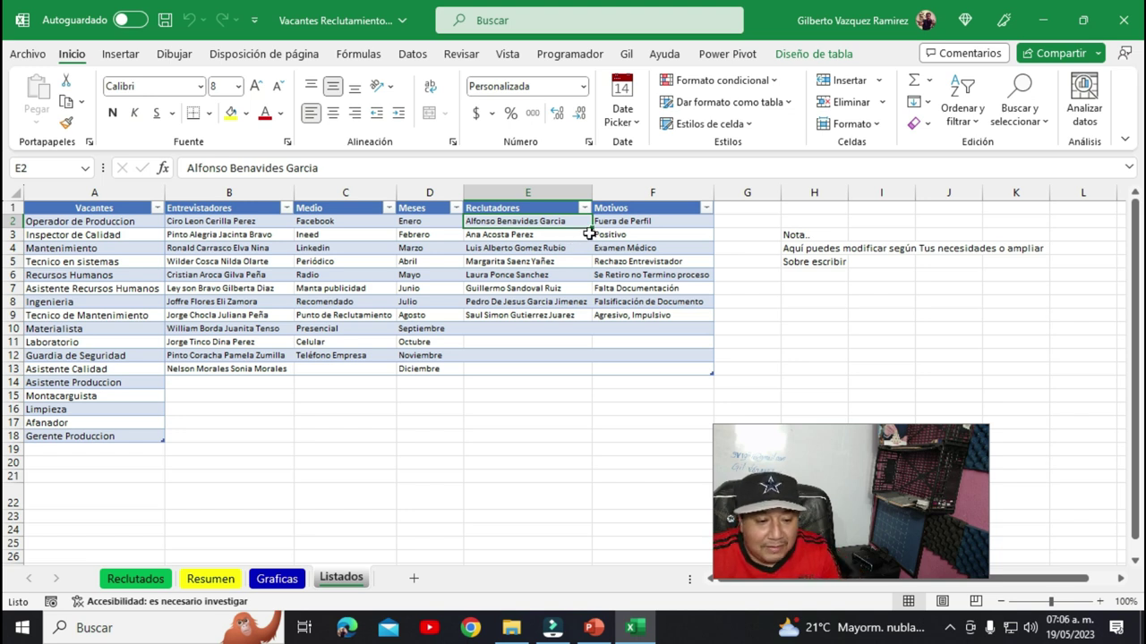
left_click(636, 221)
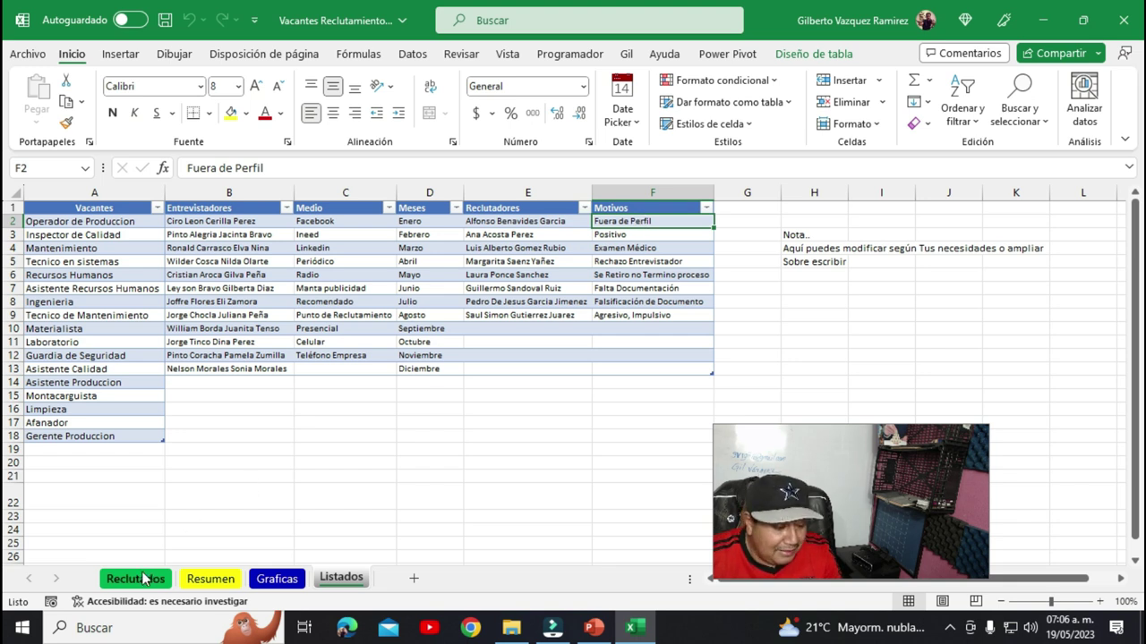
left_click(136, 579)
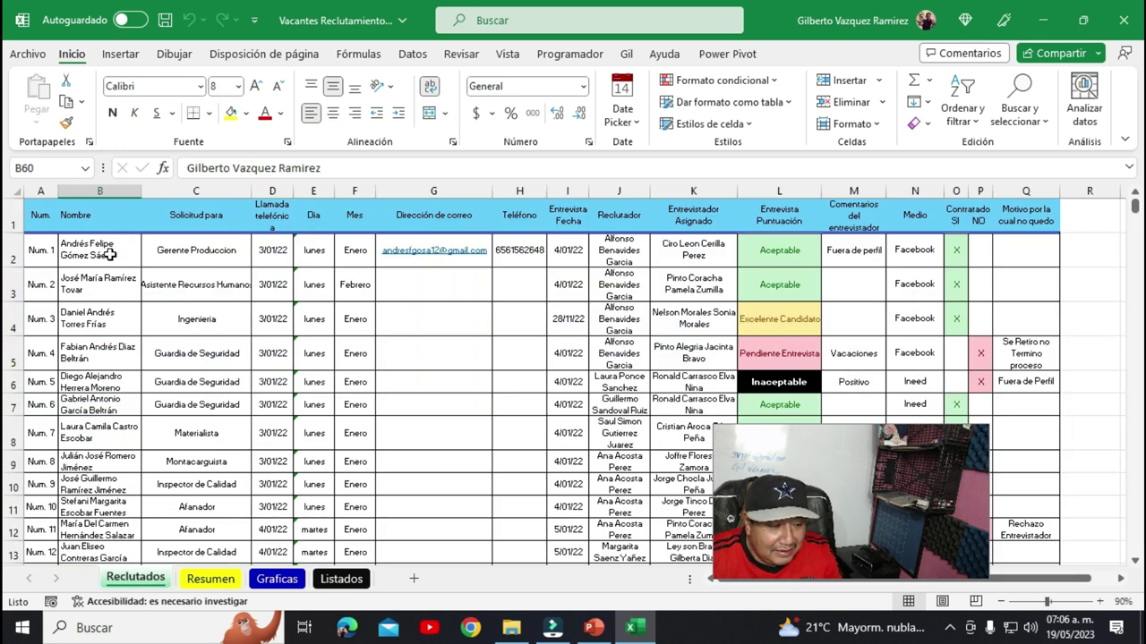
Select the Reclutados candidate records from B2 through Q60.
left_click(109, 255)
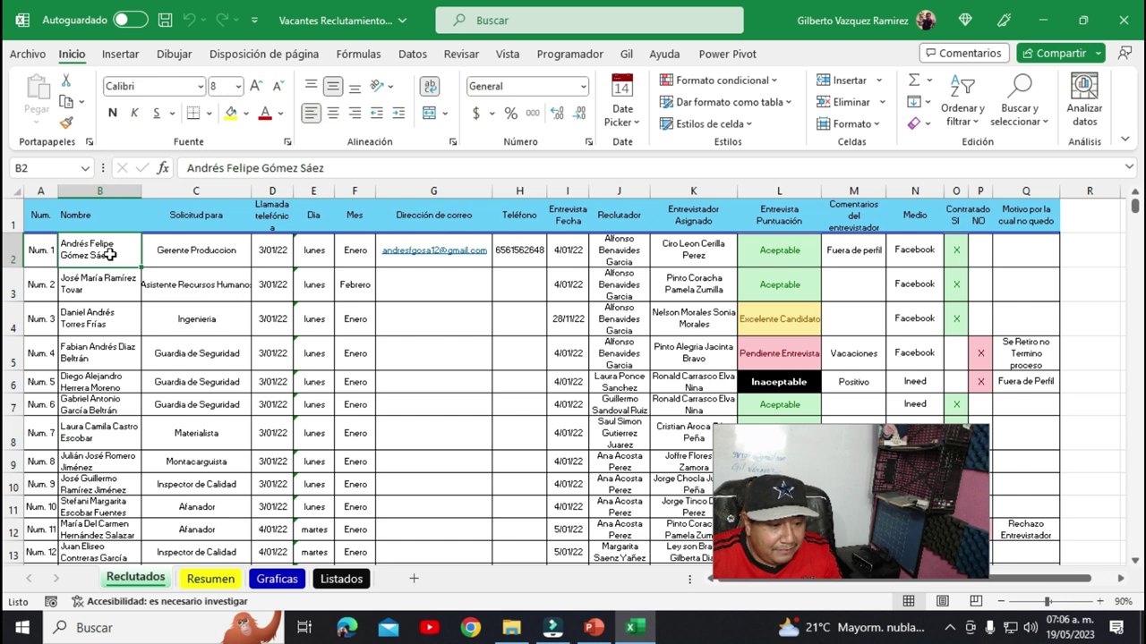
mouse_move(111, 255)
left_mouse_down()
mouse_move(1027, 435)
mouse_move(1015, 585)
mouse_move(1031, 181)
mouse_move(987, 476)
mouse_move(989, 448)
left_mouse_up()
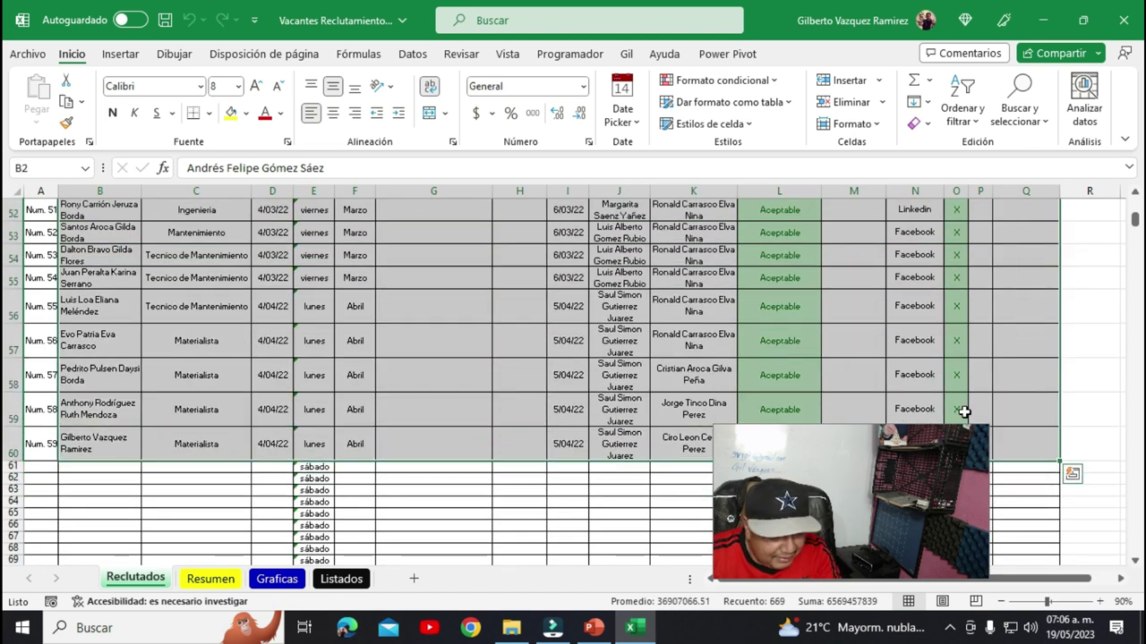
scroll(957, 409, "up", 10)
scroll(925, 378, "up", 7)
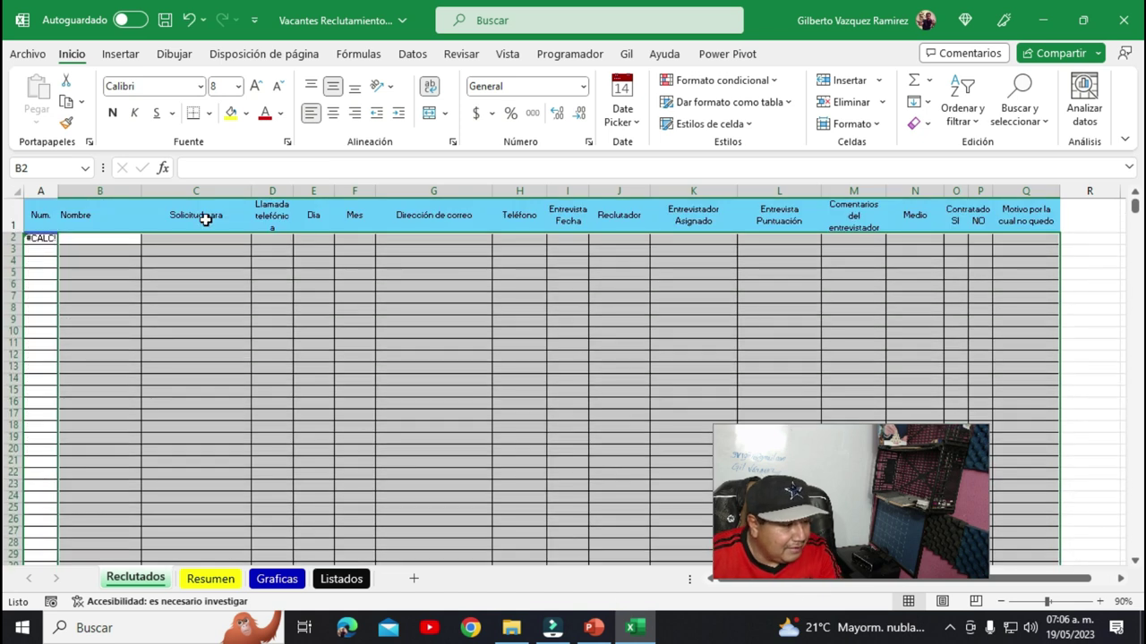
left_click(71, 238)
left_click(31, 239)
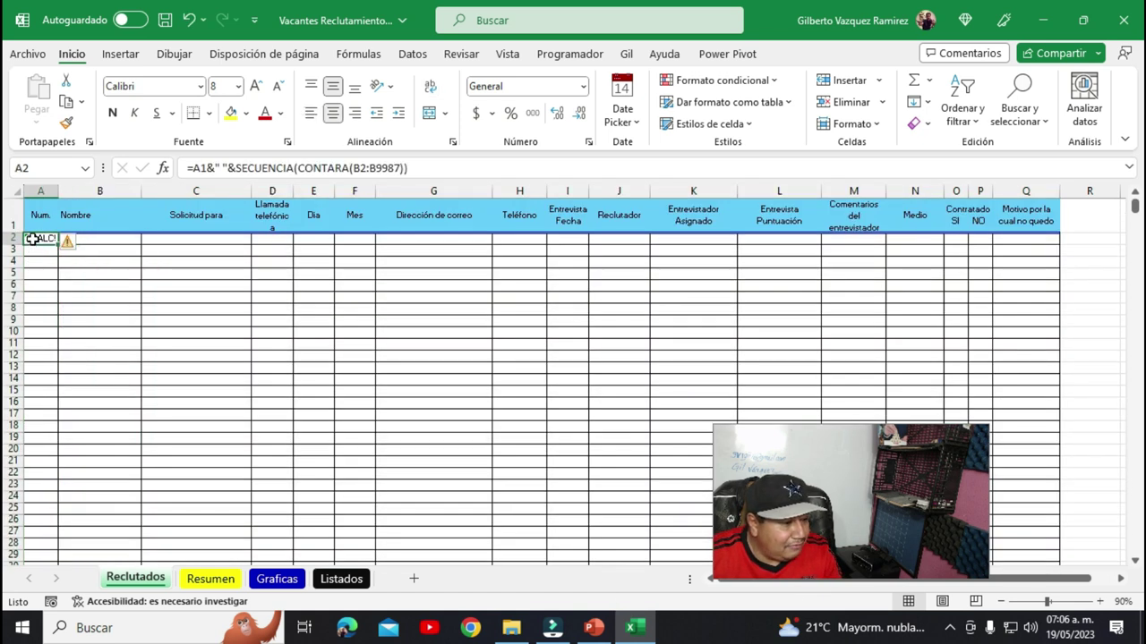
left_click(90, 239)
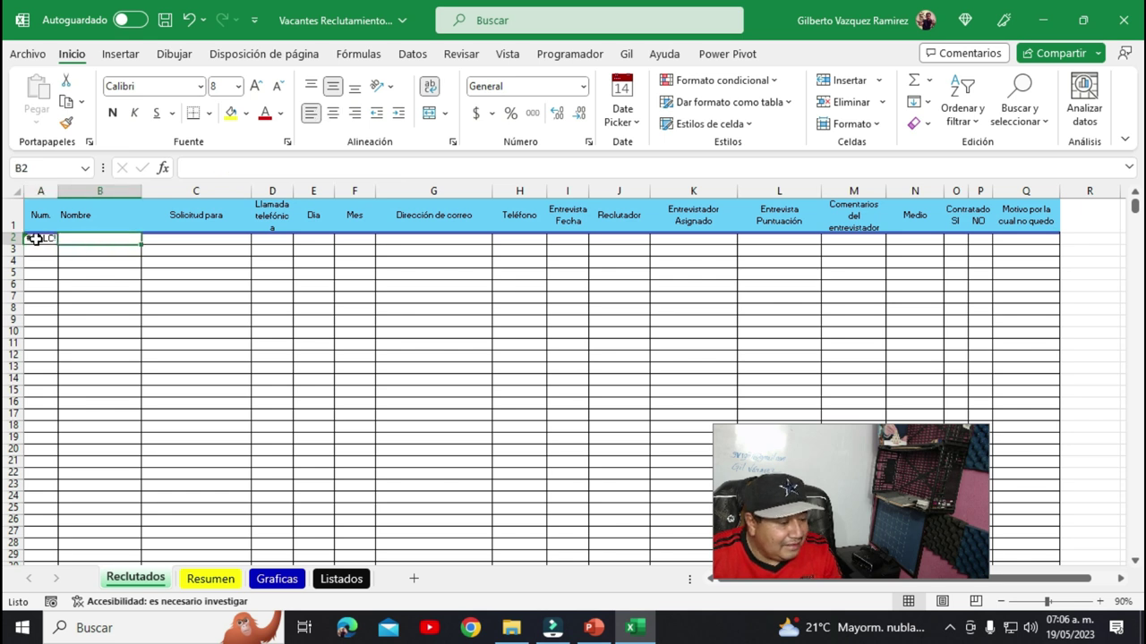
type("fdgdgdfgsdfg")
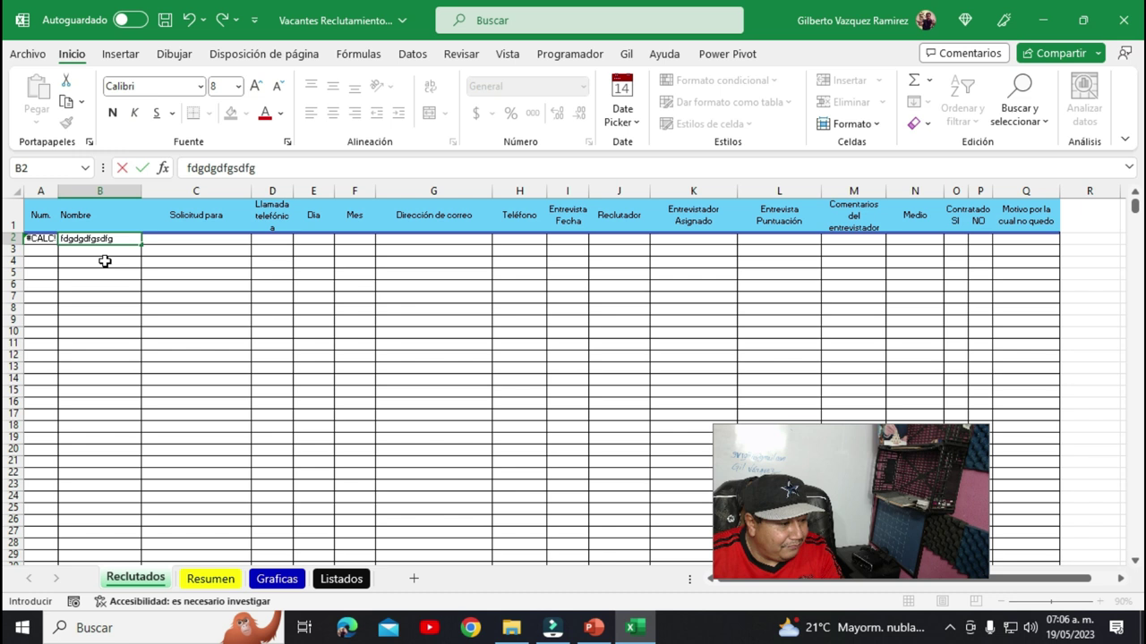
type("fdgsdfgfgdgs")
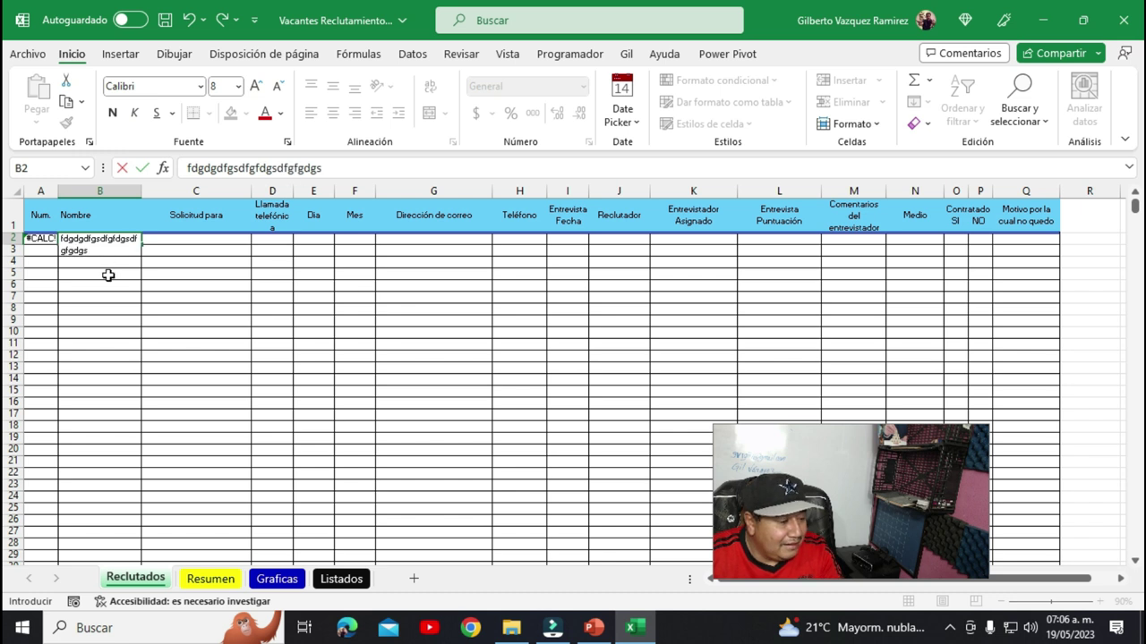
left_click(108, 283)
left_click(89, 259)
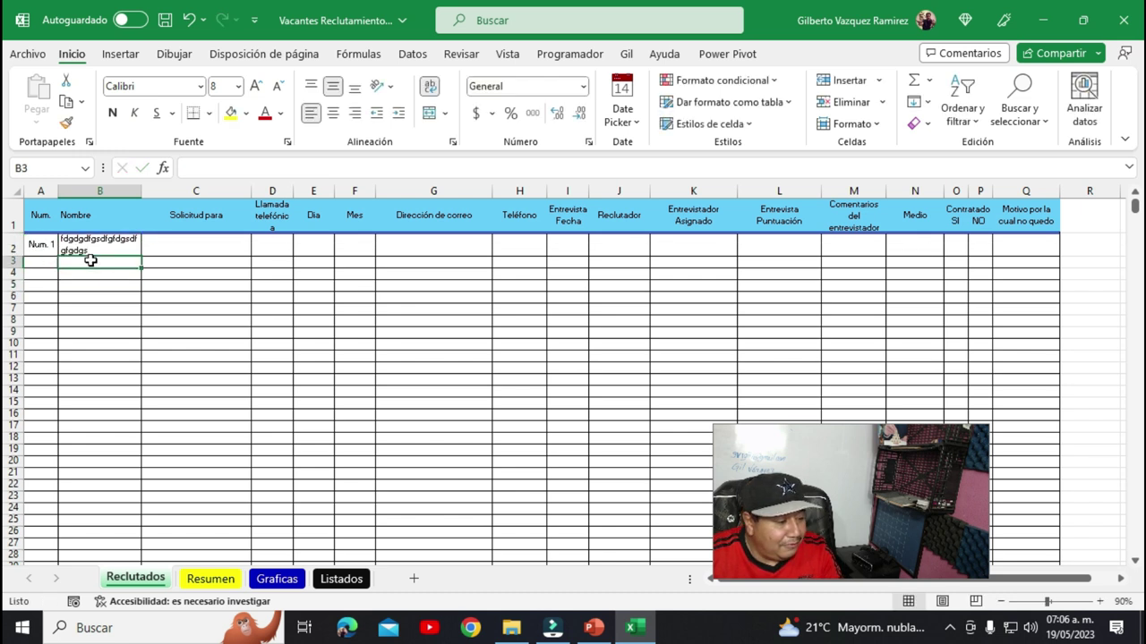
type("fgdsfhhjfghmhgjm")
left_click(104, 286)
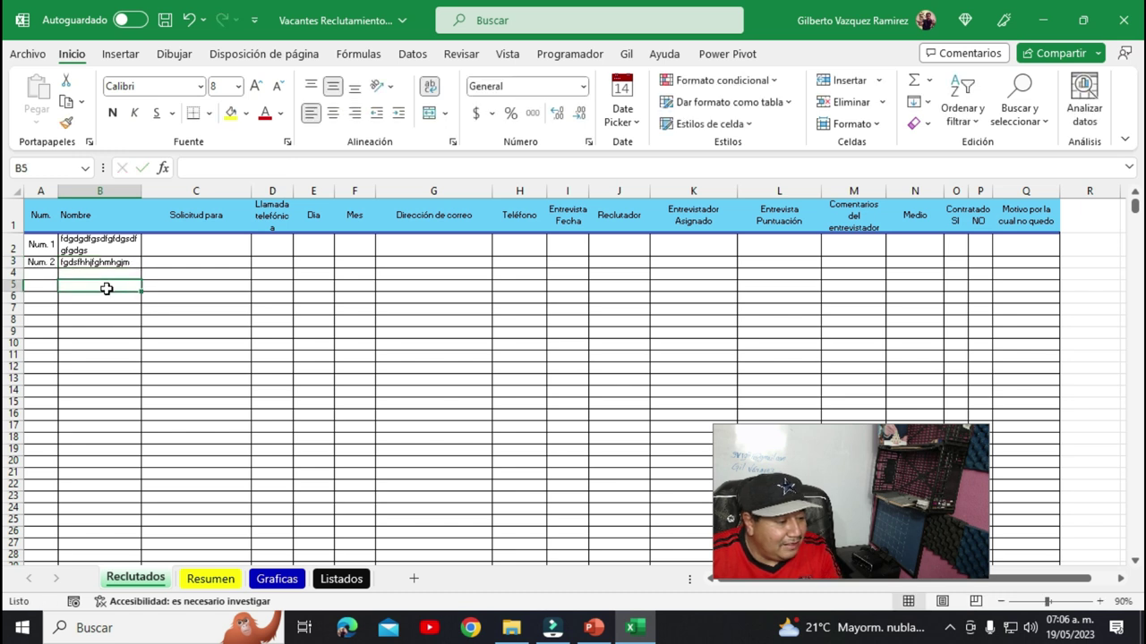
left_click(98, 272)
type("gfhdfhdfghdfg")
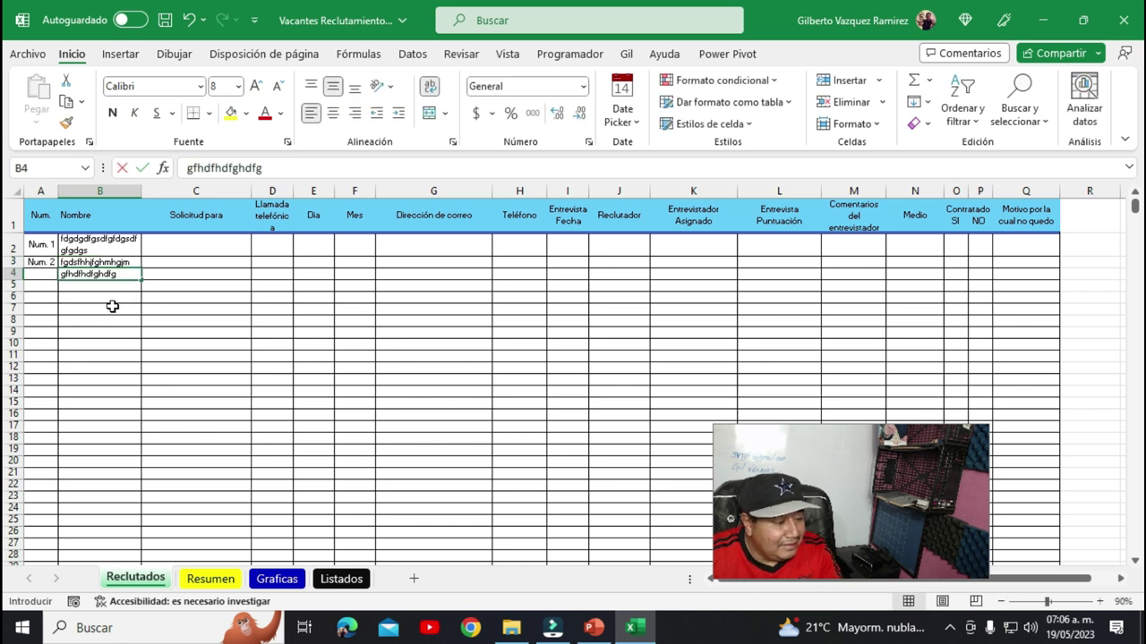
left_click(110, 307)
left_click(107, 287)
type("fghdfjgff")
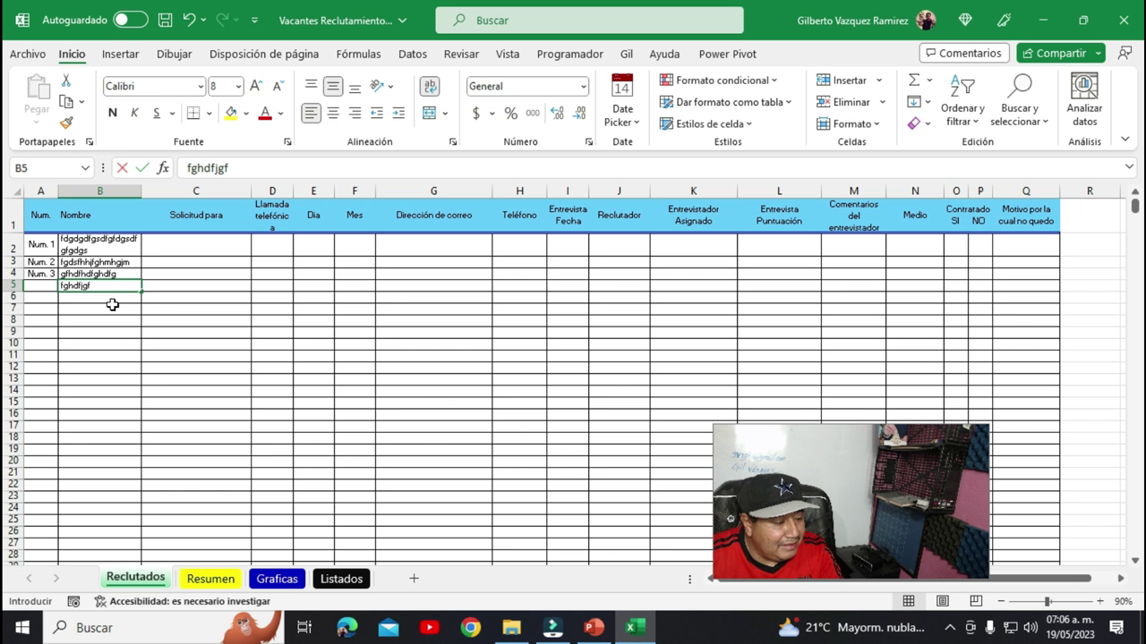
left_click(110, 318)
left_click(102, 253)
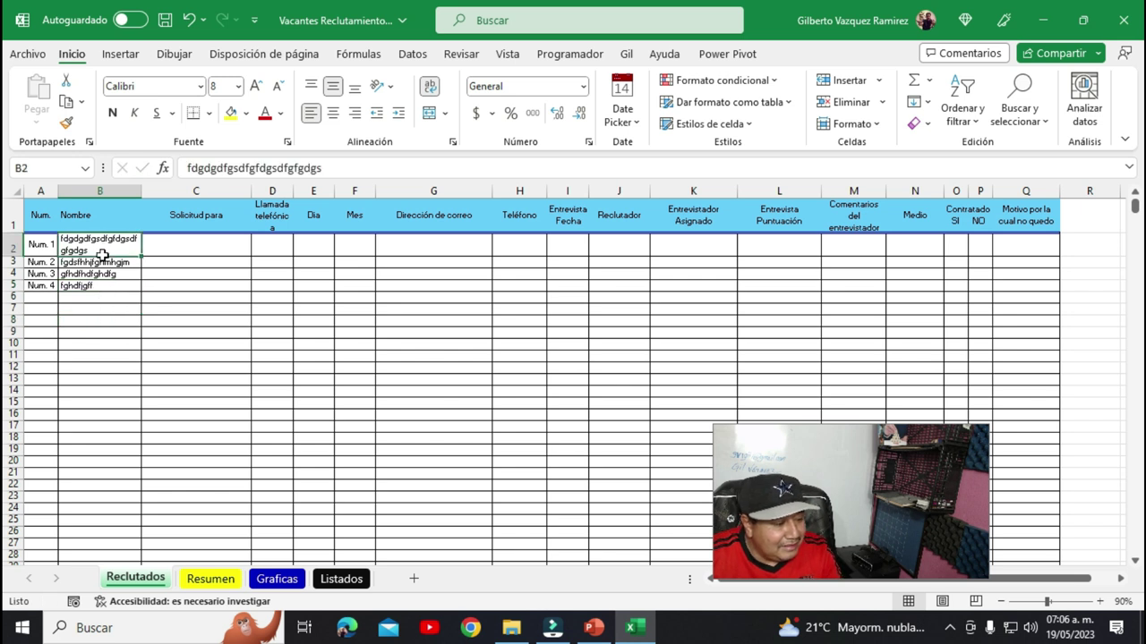
left_click(45, 248)
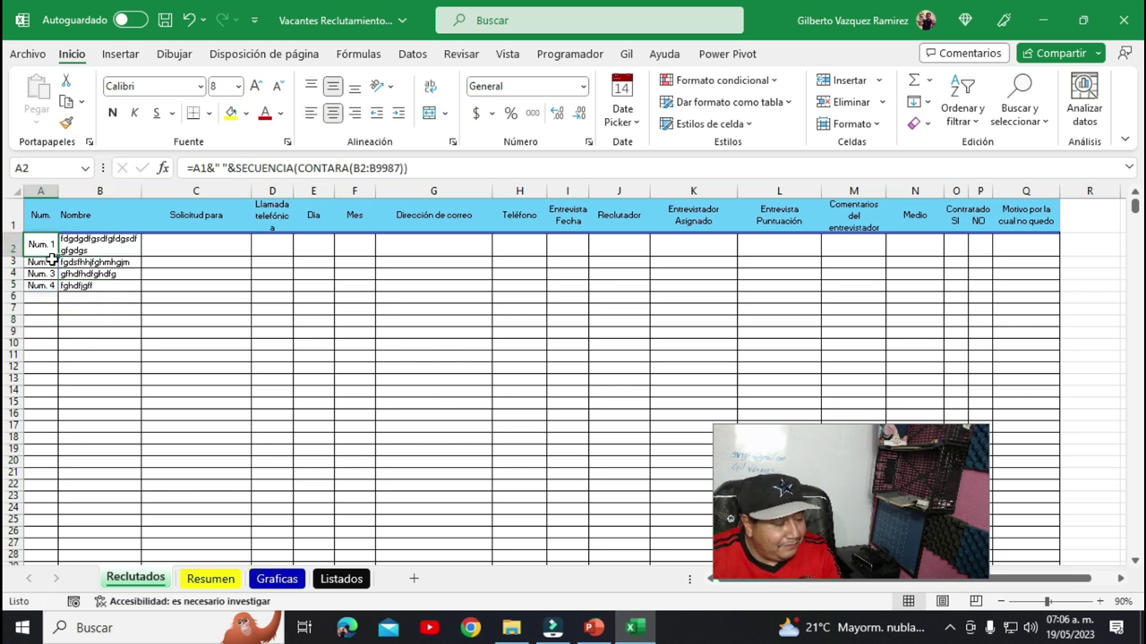
left_click_drag(81, 243, 88, 300)
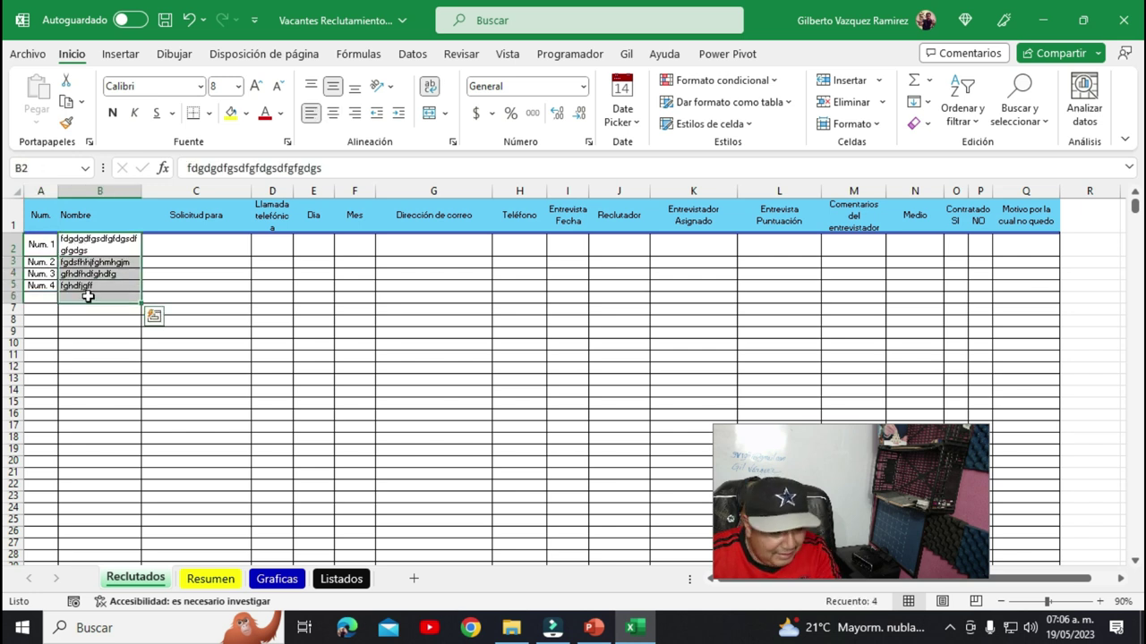
key("Delete")
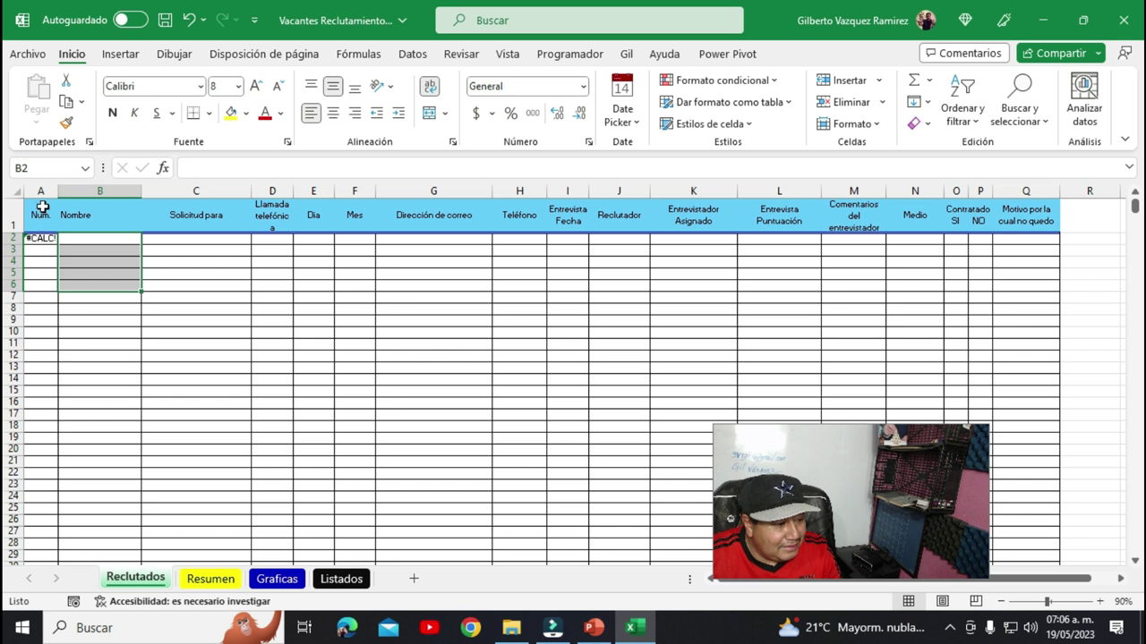
Enter the candidate's full name in B2 and pick Recursos Humanos as C2's vacancy.
left_click(41, 191)
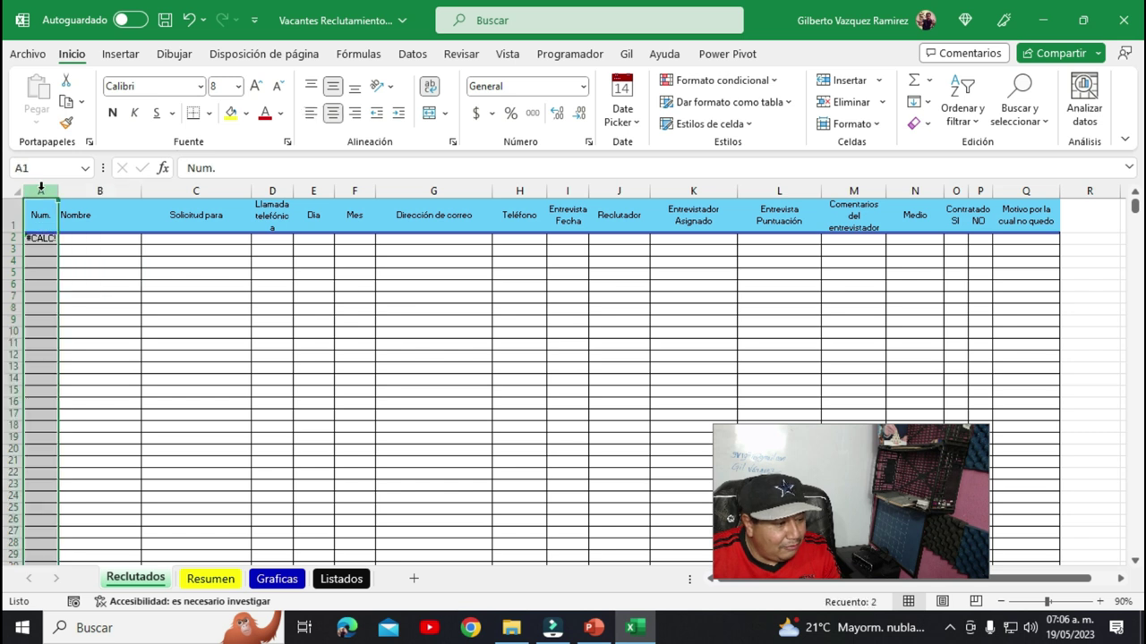
left_click(102, 238)
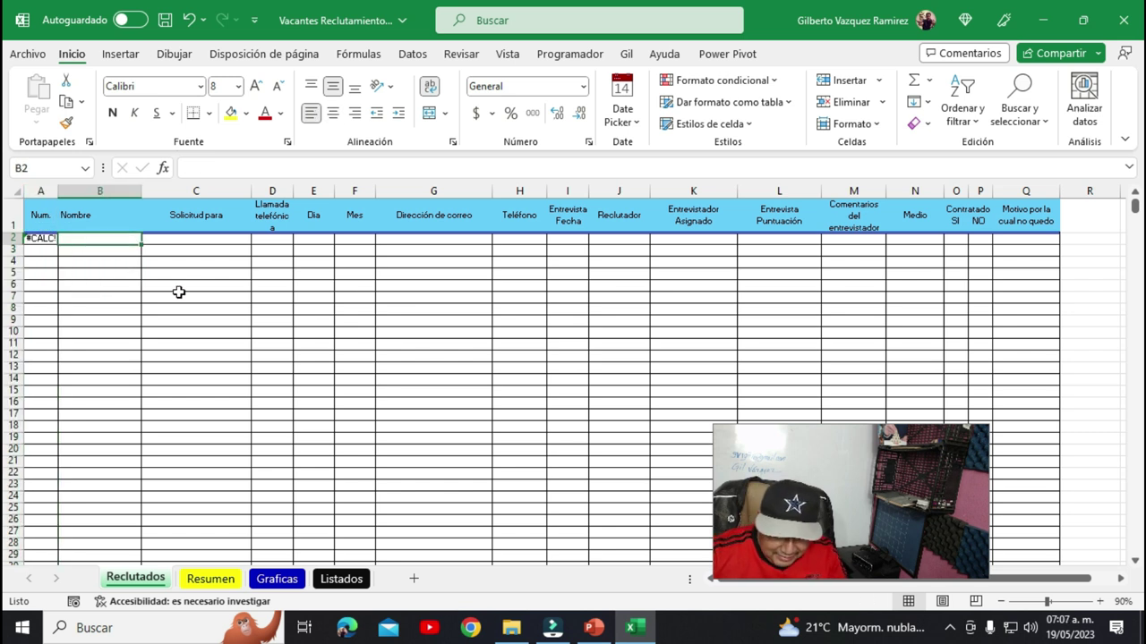
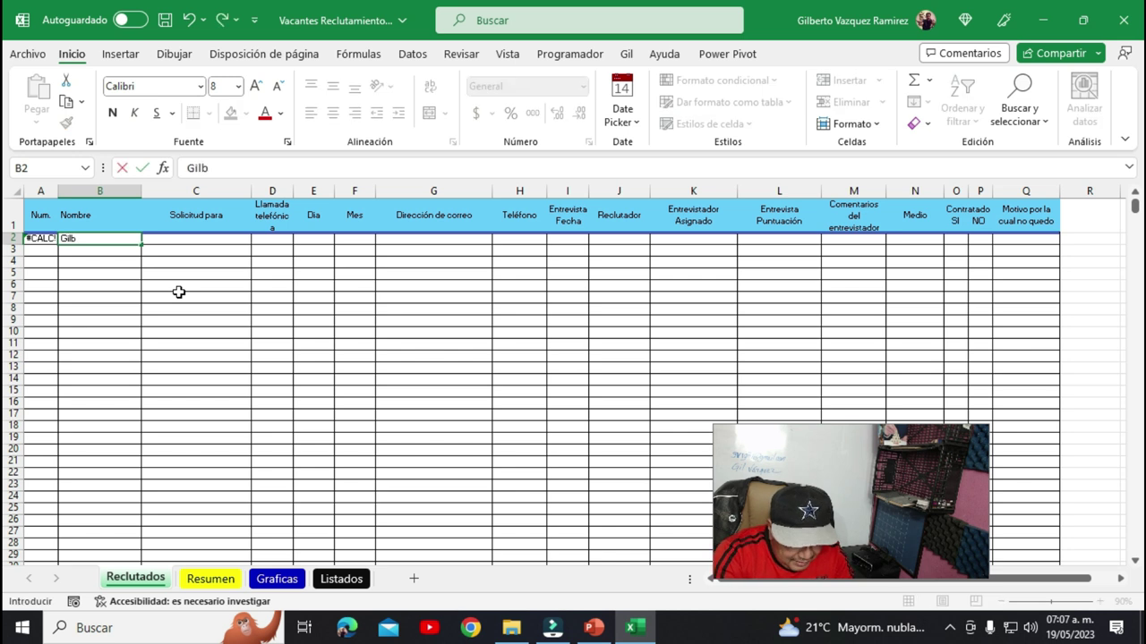
key("Tab")
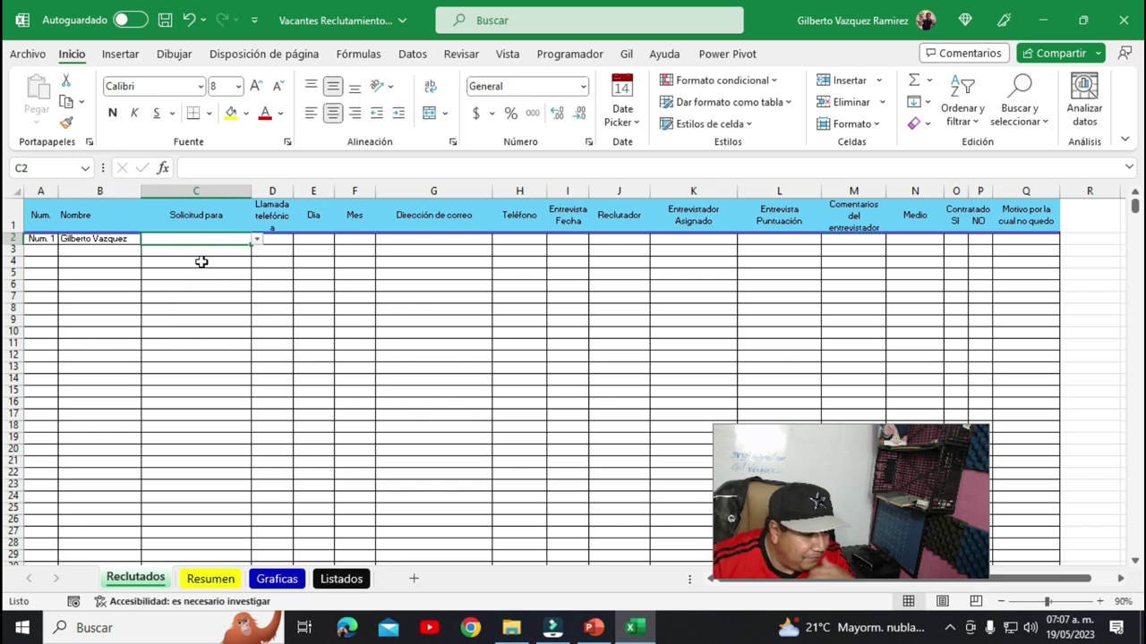
left_click(257, 240)
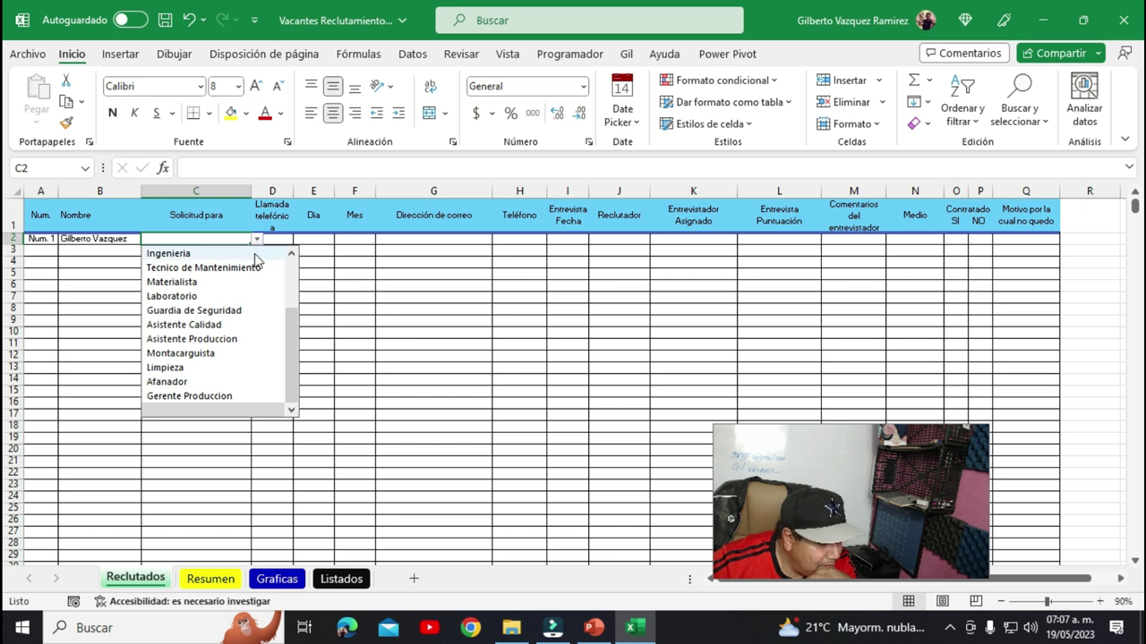
scroll(252, 282, "up", 2)
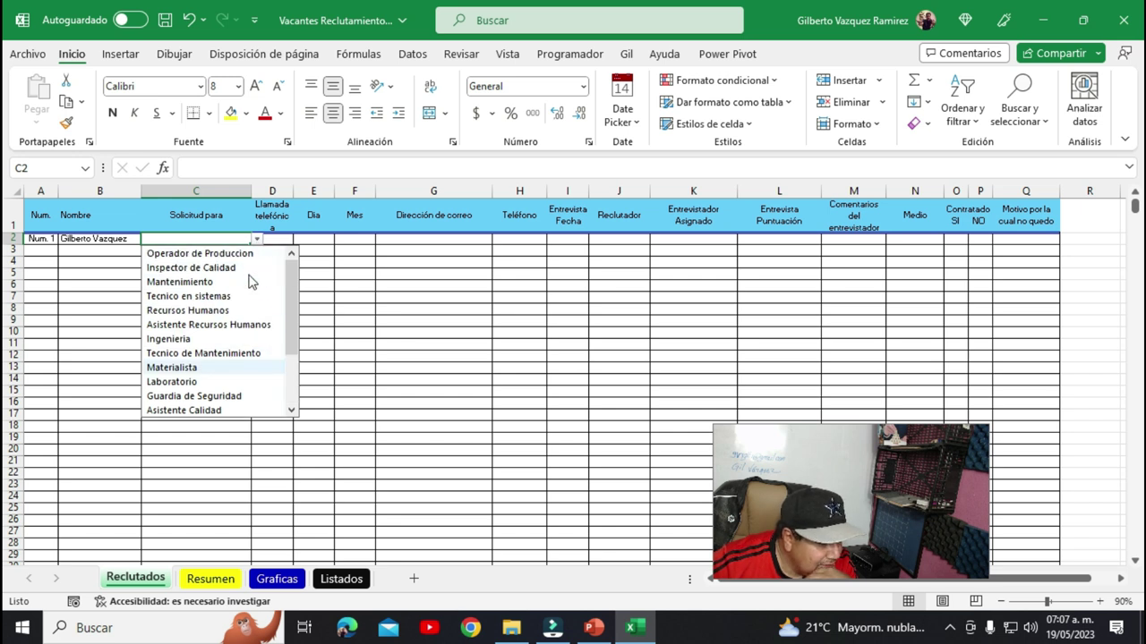
left_click(226, 310)
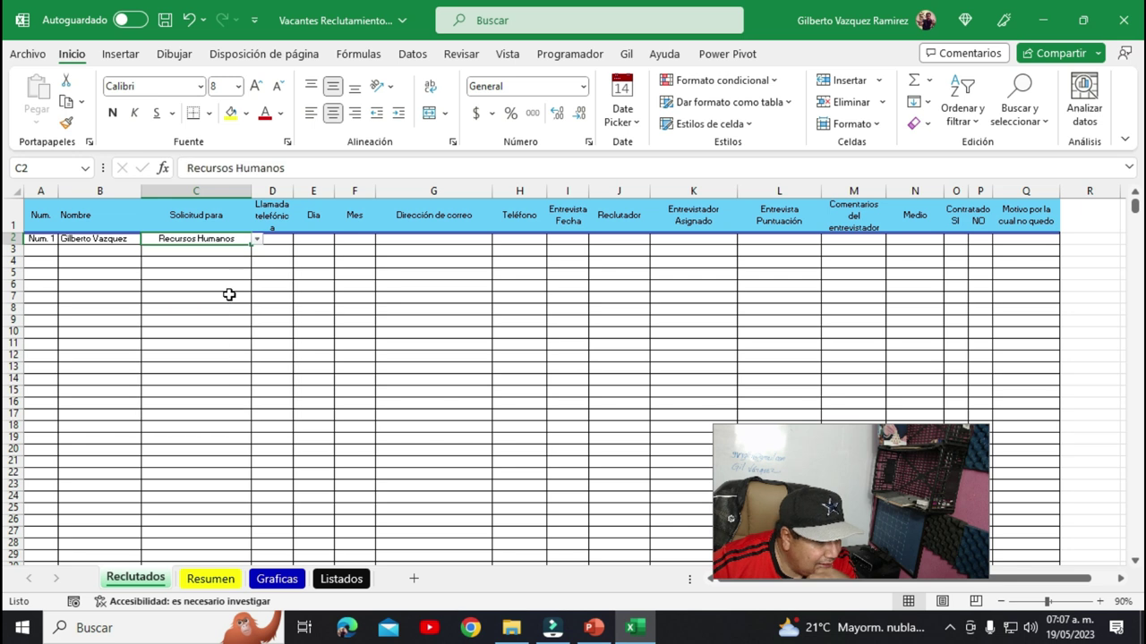
left_click(280, 238)
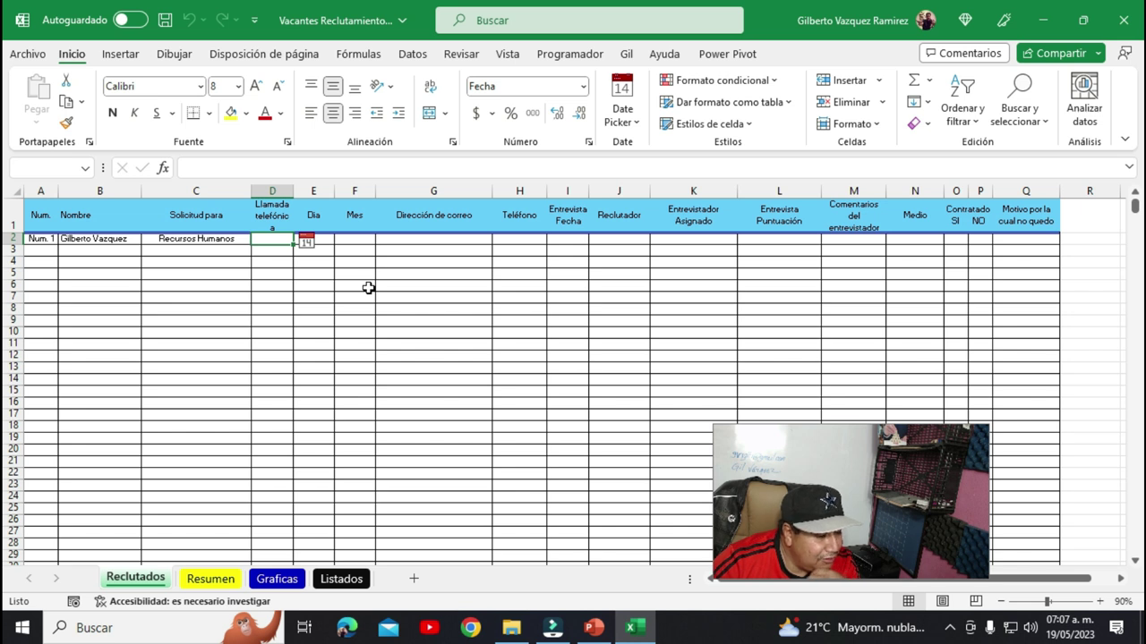
Set D2's phone-call date to 18/05/2023 using the date picker calendar.
left_click(305, 241)
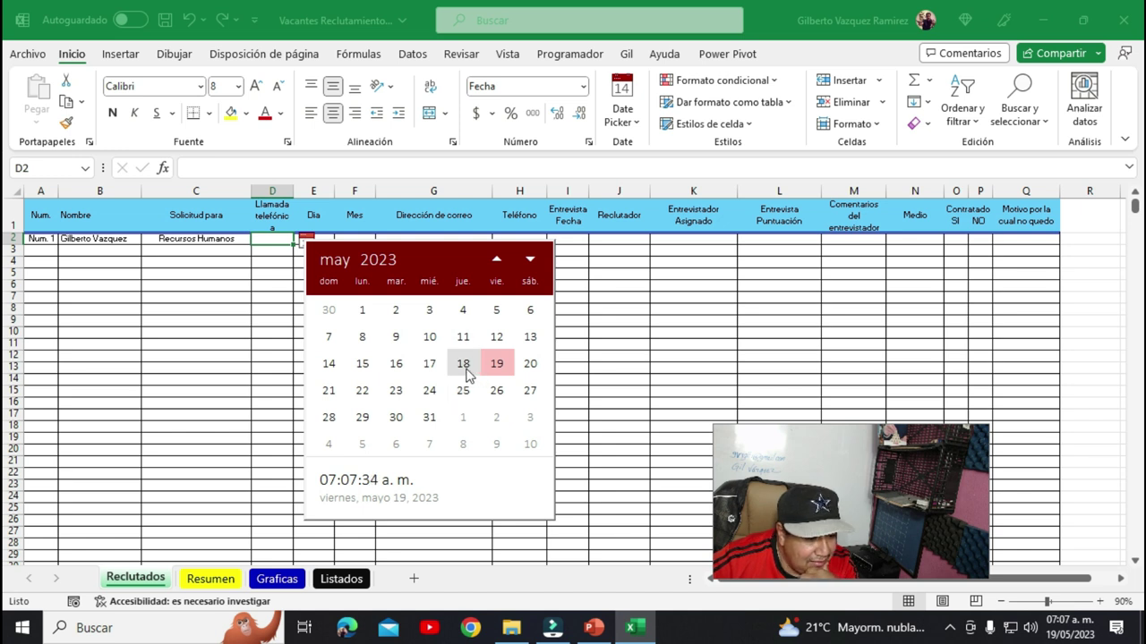
left_click(463, 364)
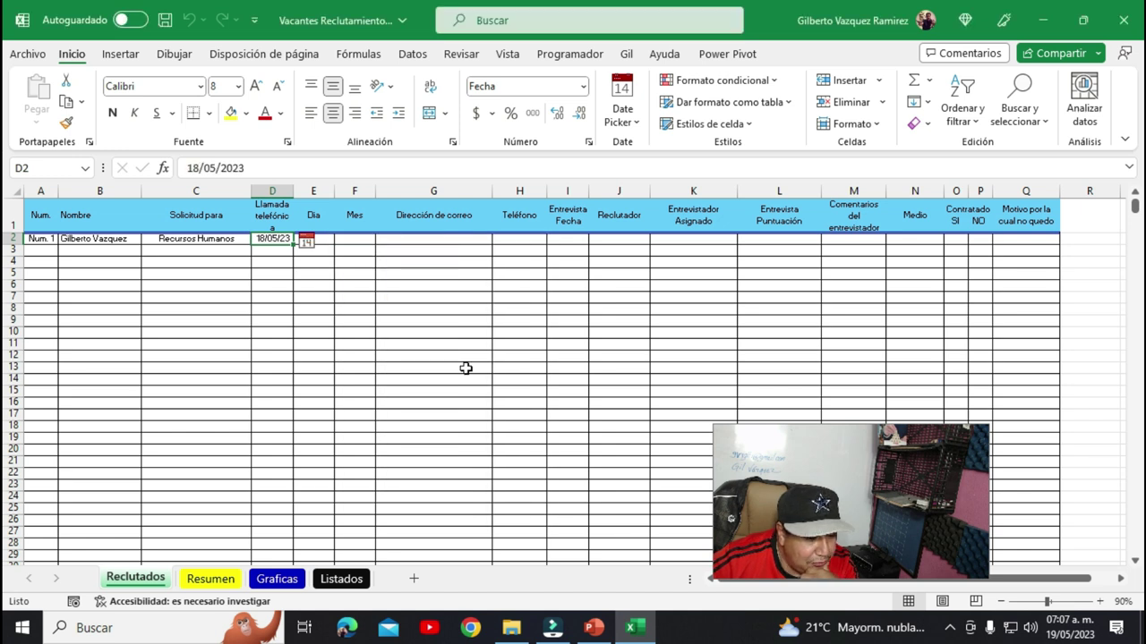
left_click(330, 239)
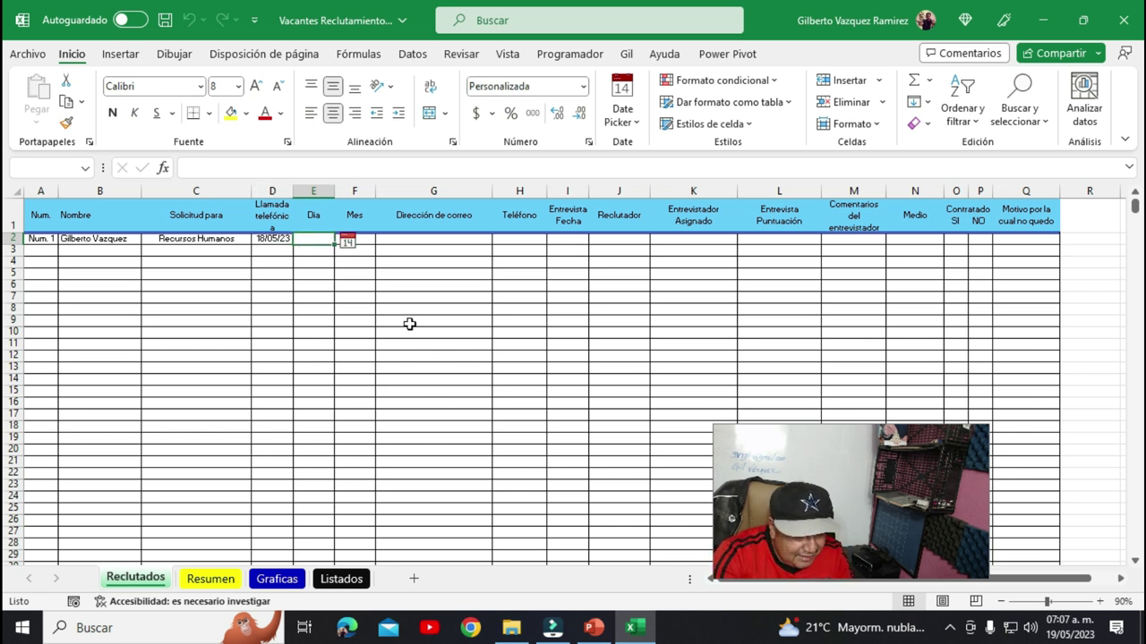
Enter =D2 in E2 to show the weekday (jueves) and fill it down to row 211.
type("=")
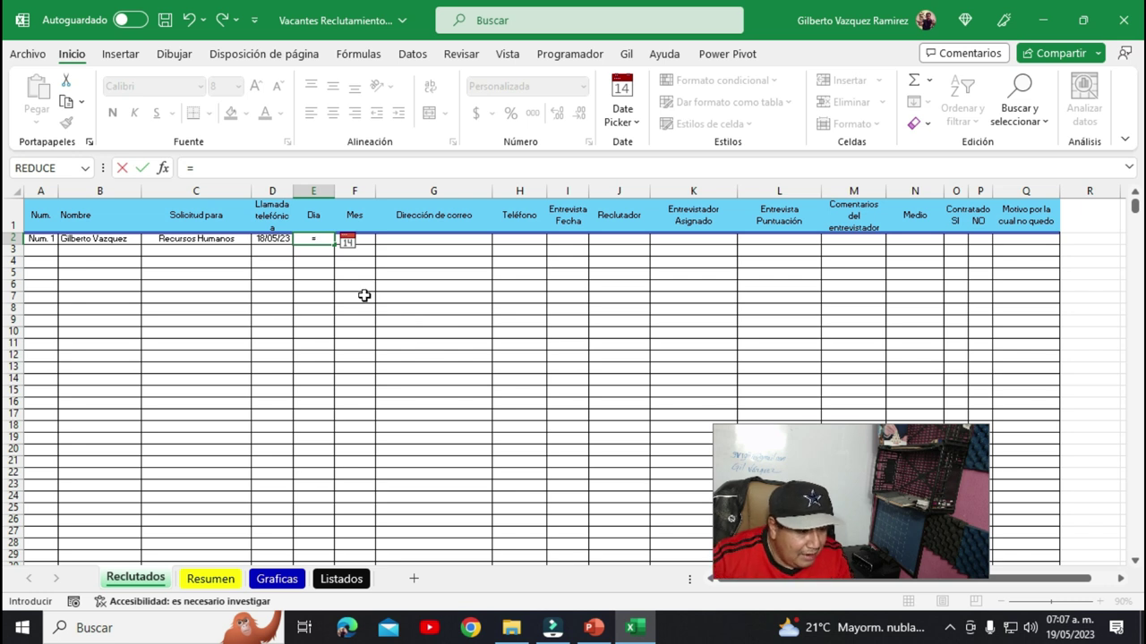
left_click(269, 237)
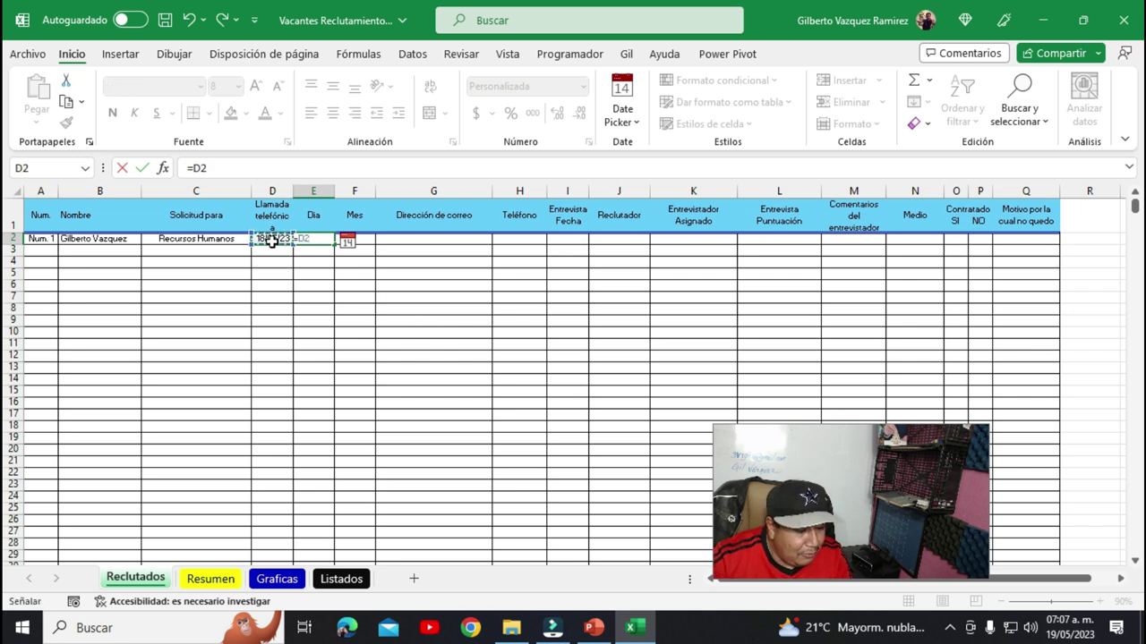
key("Return")
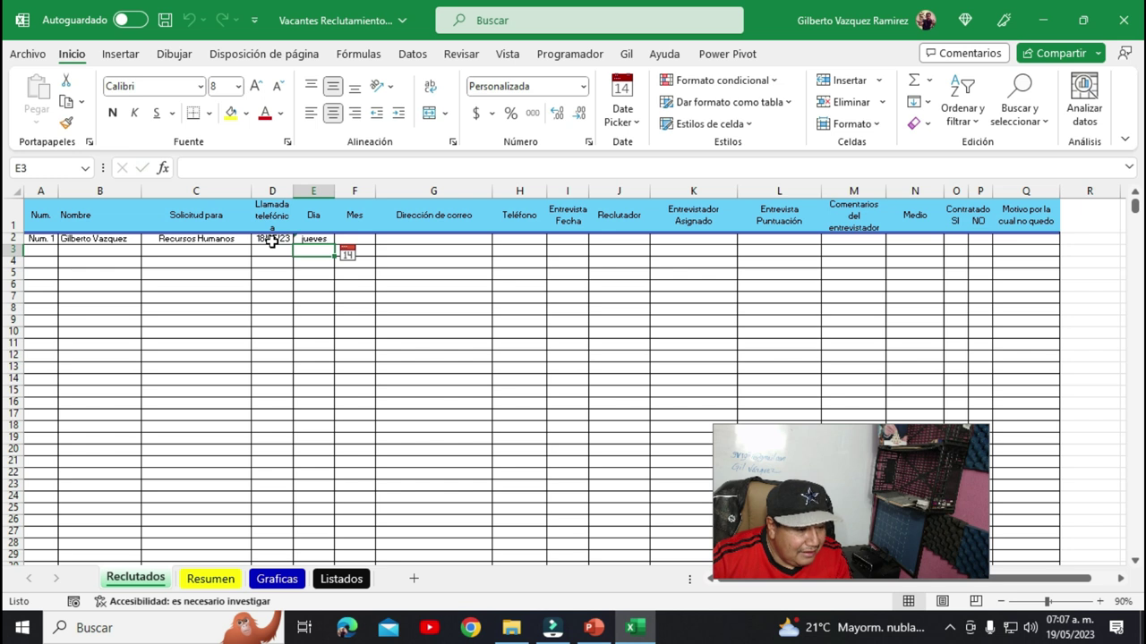
left_click(323, 238)
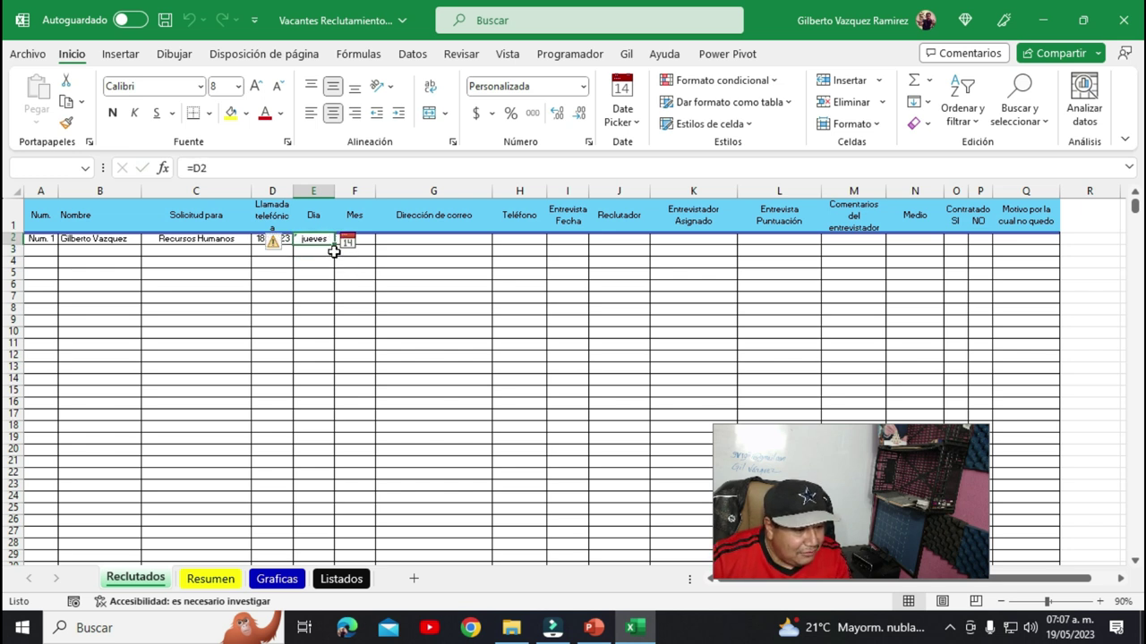
mouse_move(334, 245)
left_mouse_down()
mouse_move(307, 546)
mouse_move(307, 439)
left_mouse_up()
scroll(350, 365, "up", 5)
scroll(350, 365, "up", 18)
scroll(350, 365, "up", 10)
scroll(350, 365, "up", 10)
scroll(350, 366, "up", 10)
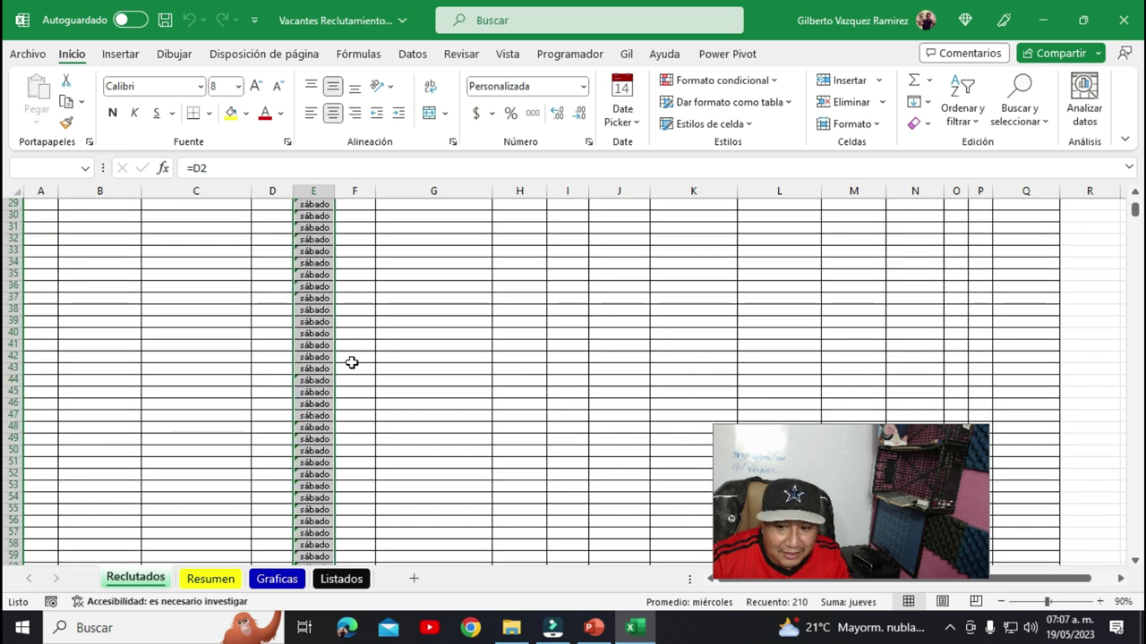
scroll(352, 362, "up", 10)
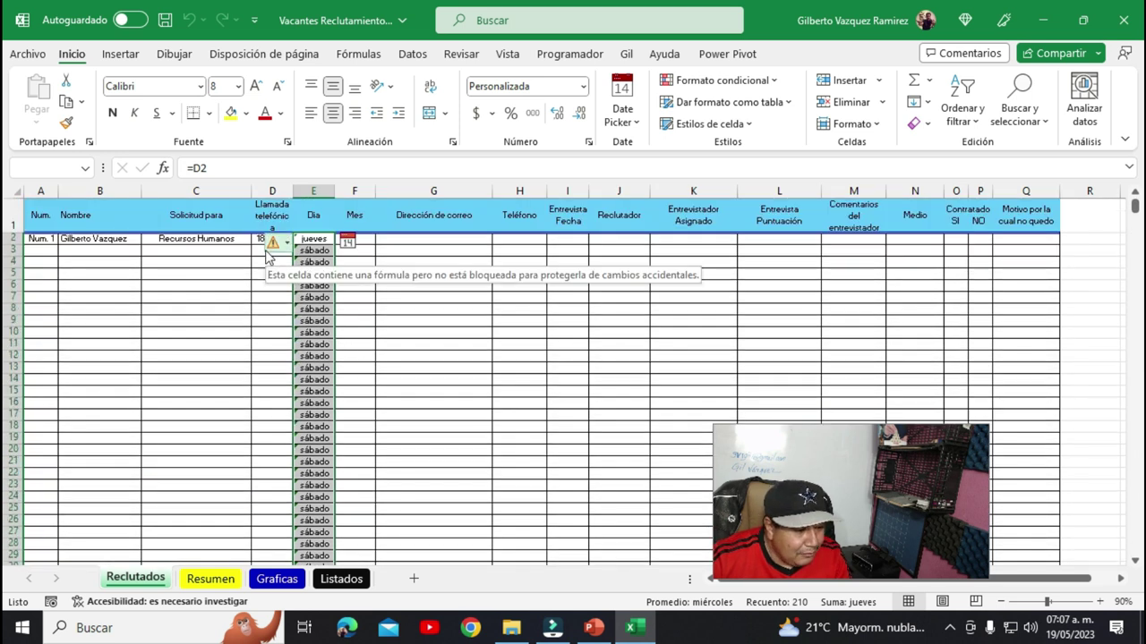
left_click(263, 251)
left_click(306, 256)
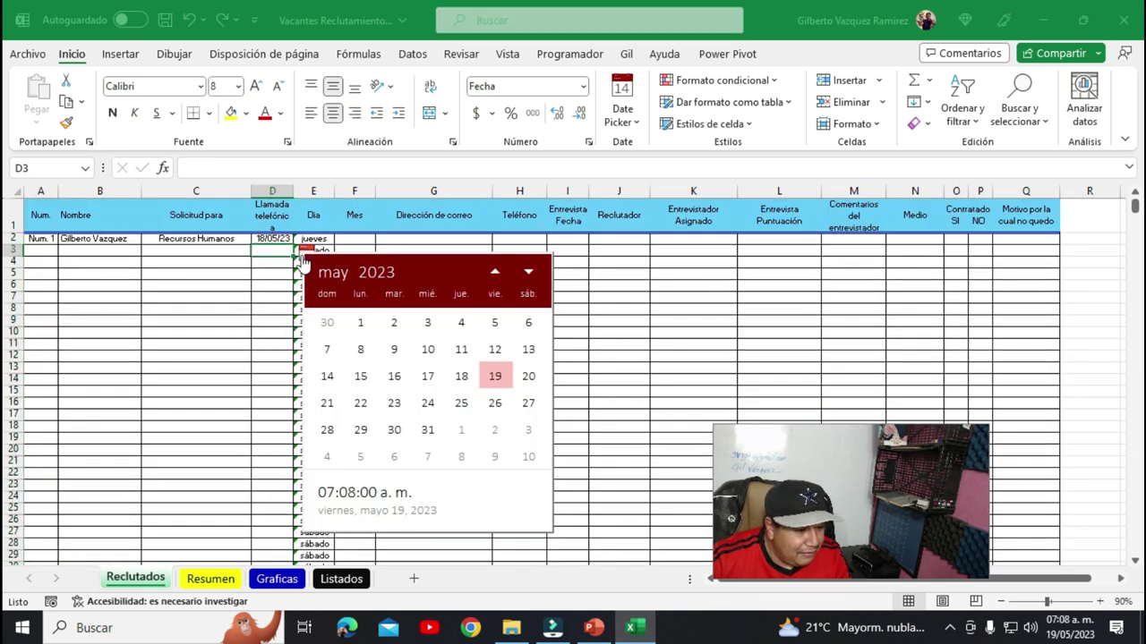
left_click(494, 376)
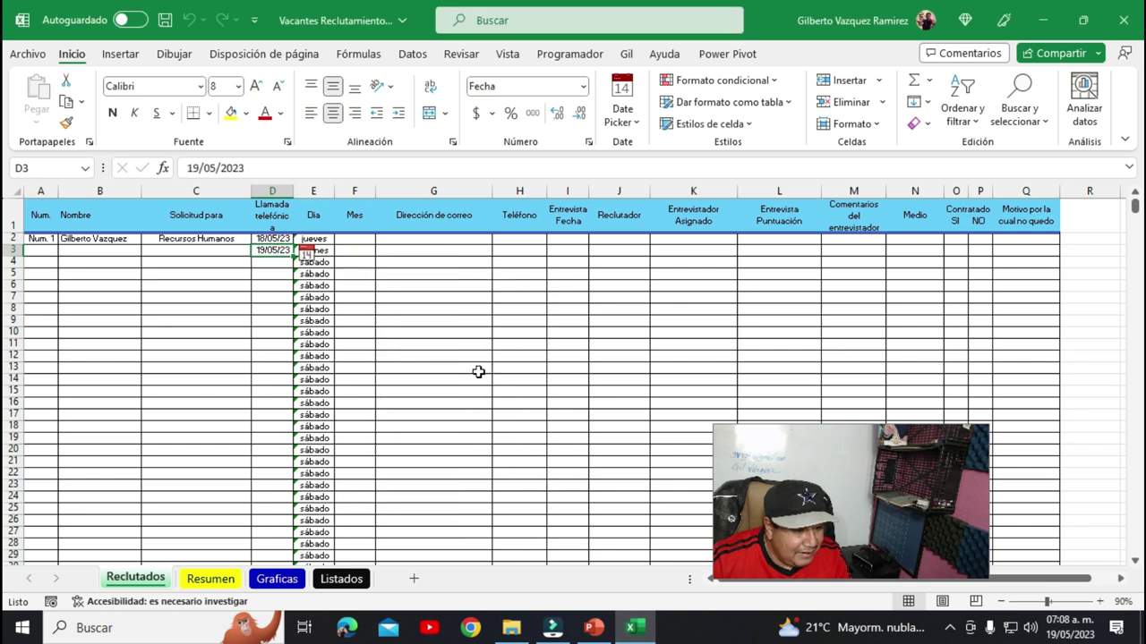
left_click(327, 286)
left_click(274, 261)
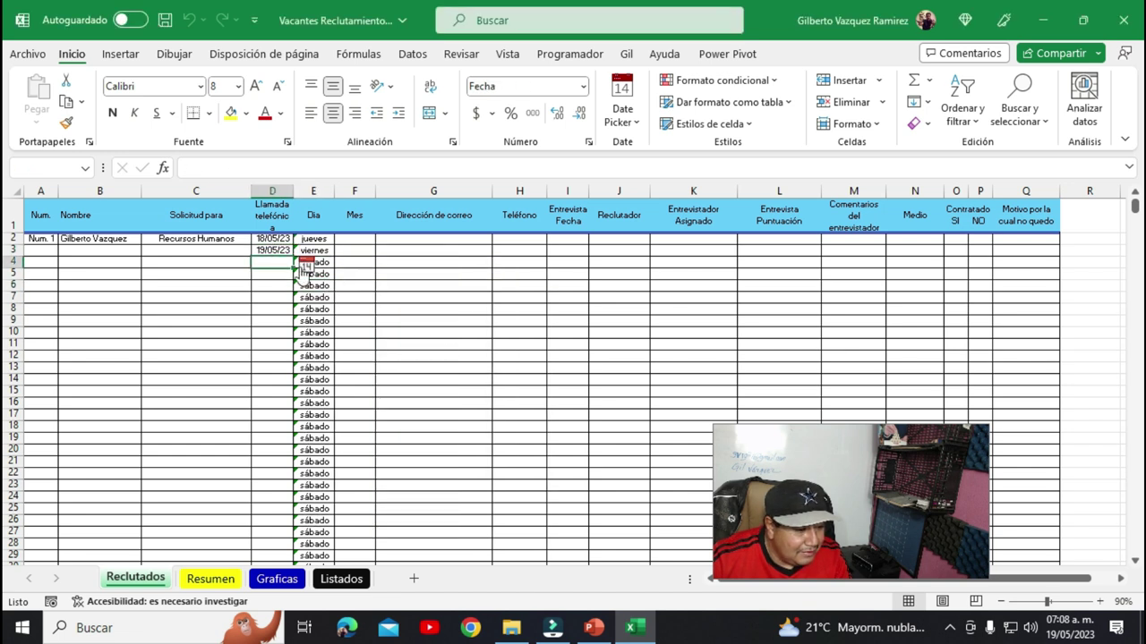
left_click(305, 267)
left_click(324, 414)
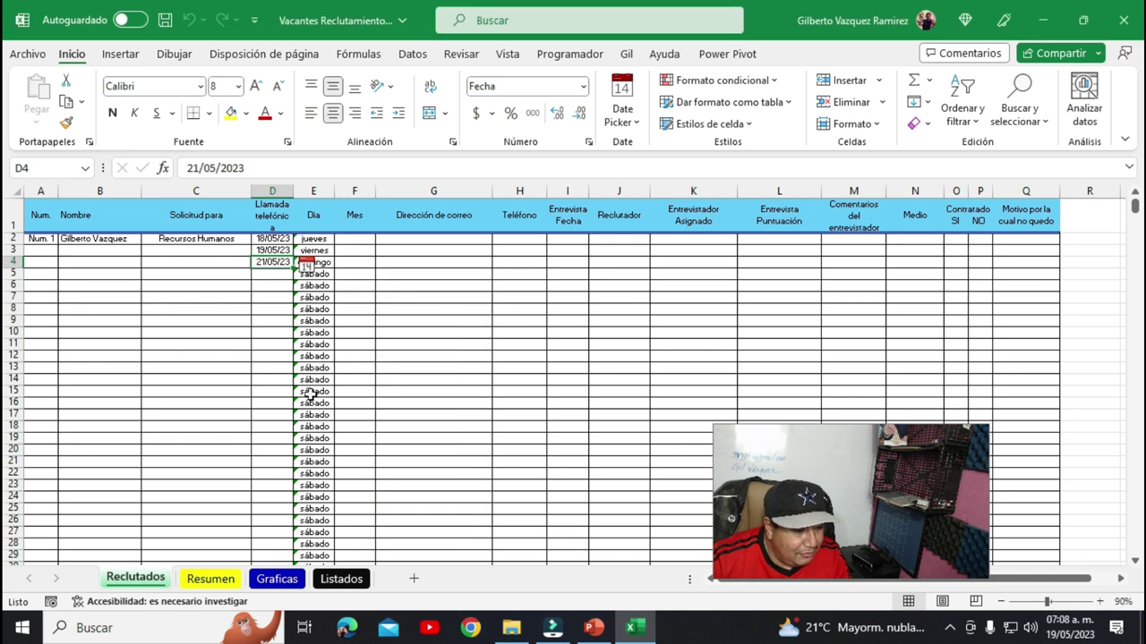
left_click(327, 273)
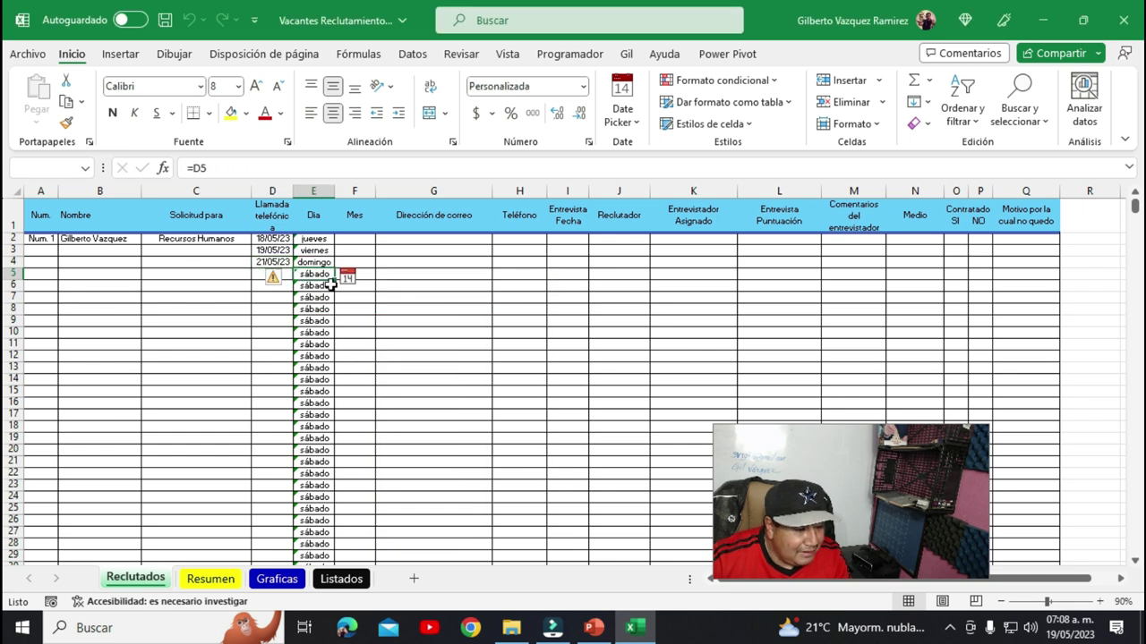
left_click(258, 273)
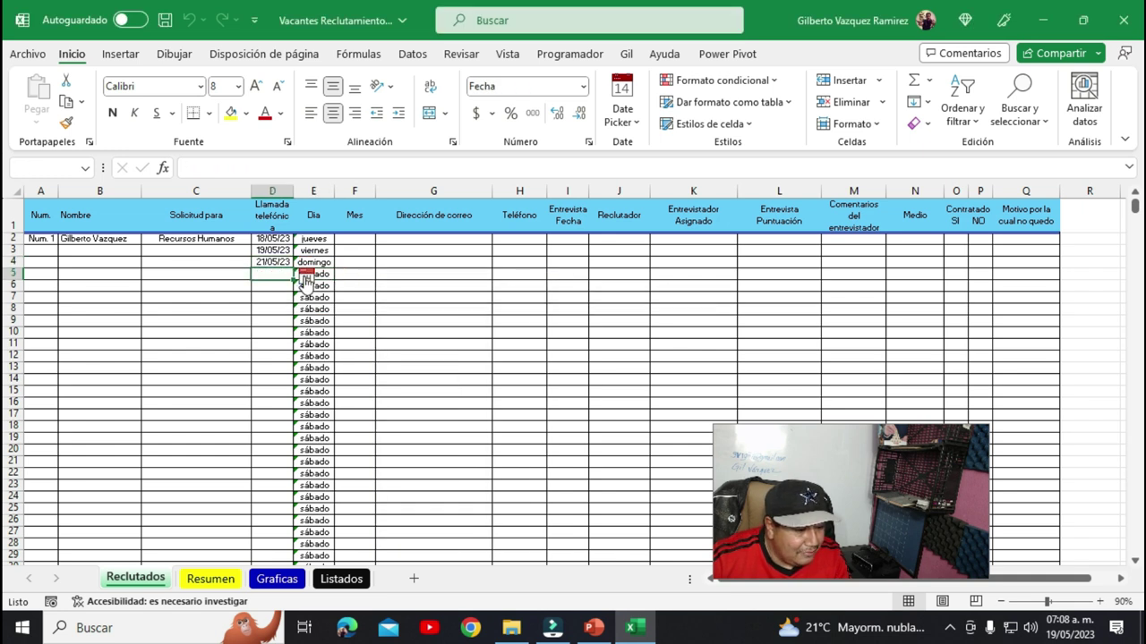
left_click(303, 275)
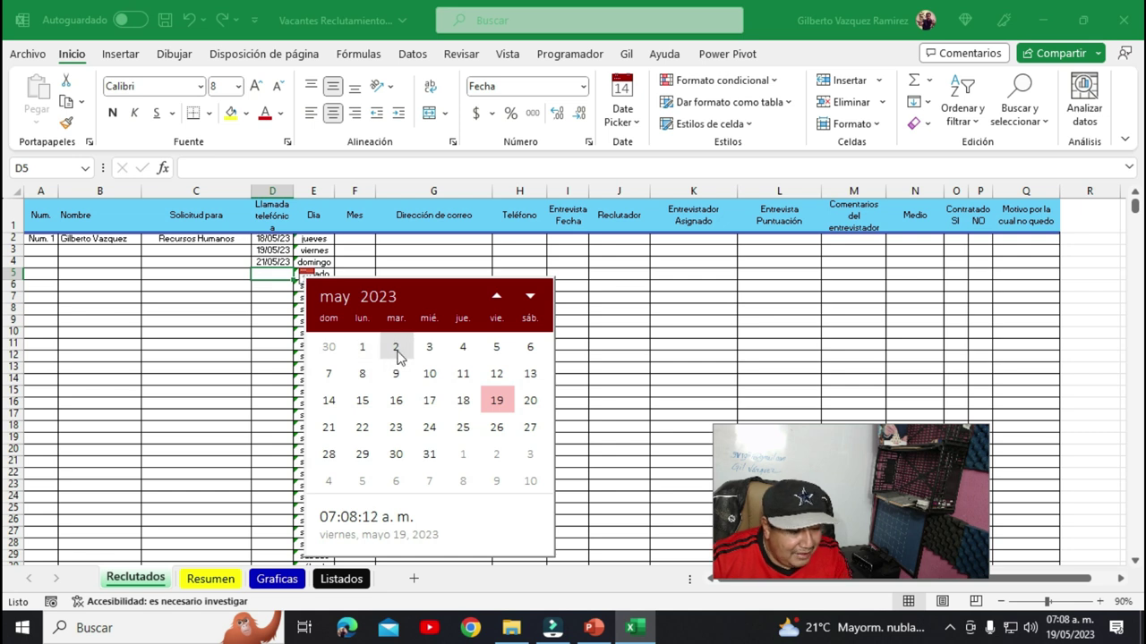
left_click(396, 347)
left_click(351, 298)
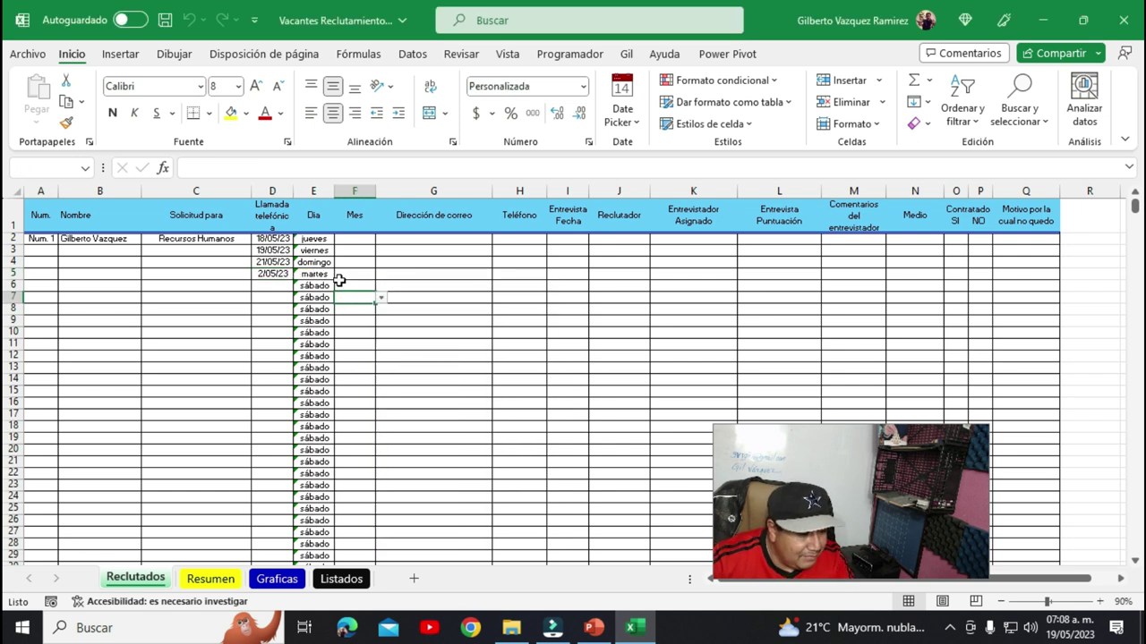
left_click_drag(272, 249, 275, 272)
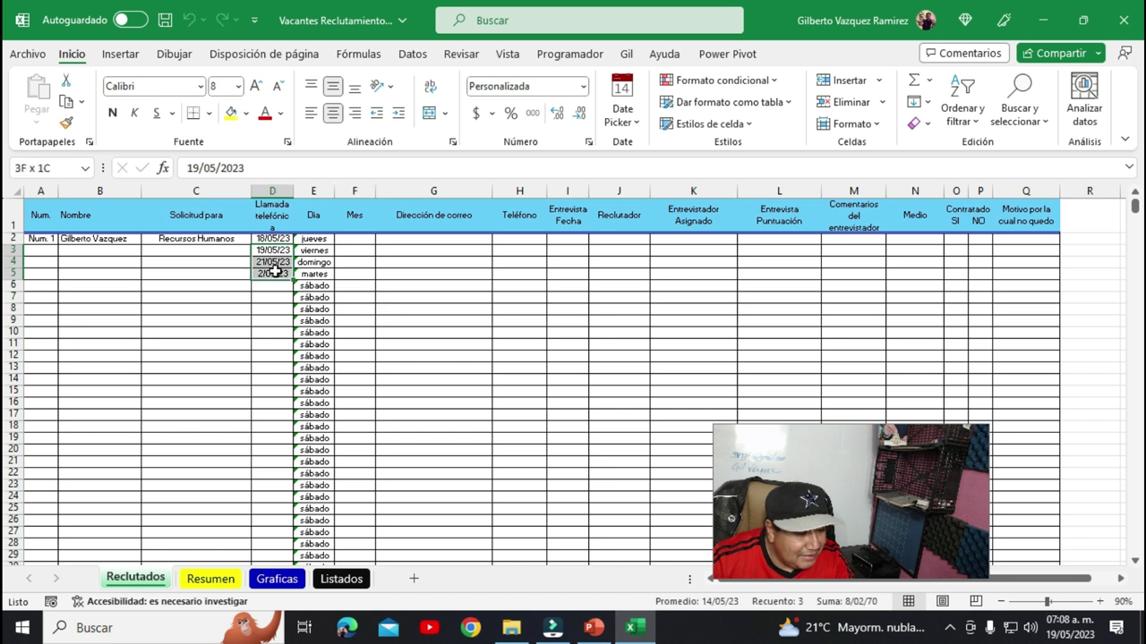
key("Delete")
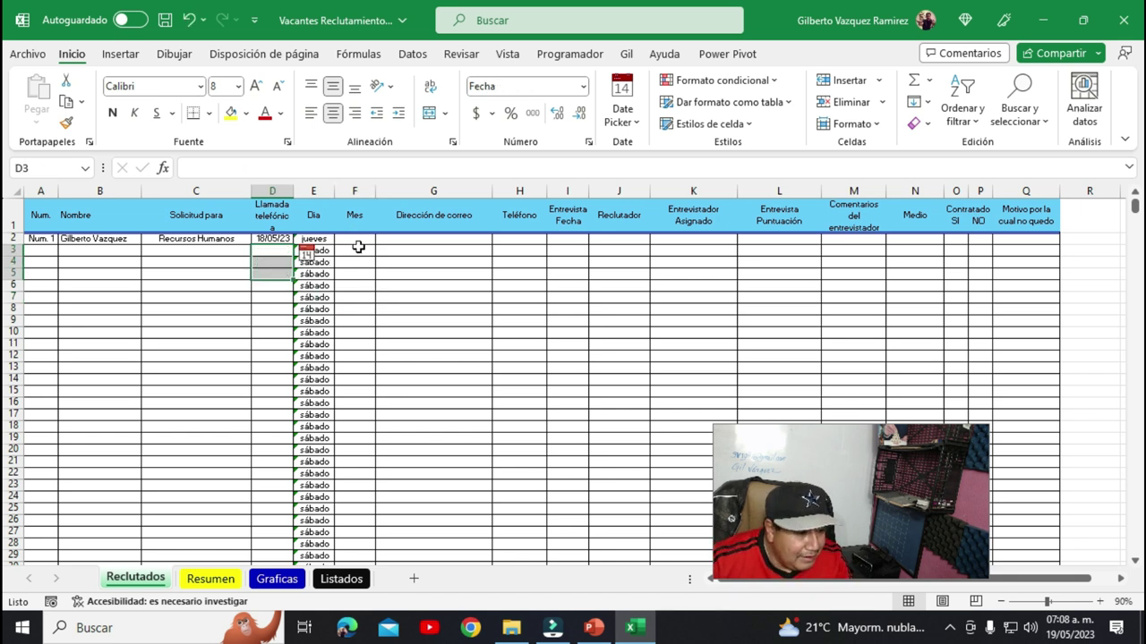
left_click(361, 241)
Set F2 to Mayo, then enter the candidate's e-mail address and phone number.
left_click(380, 239)
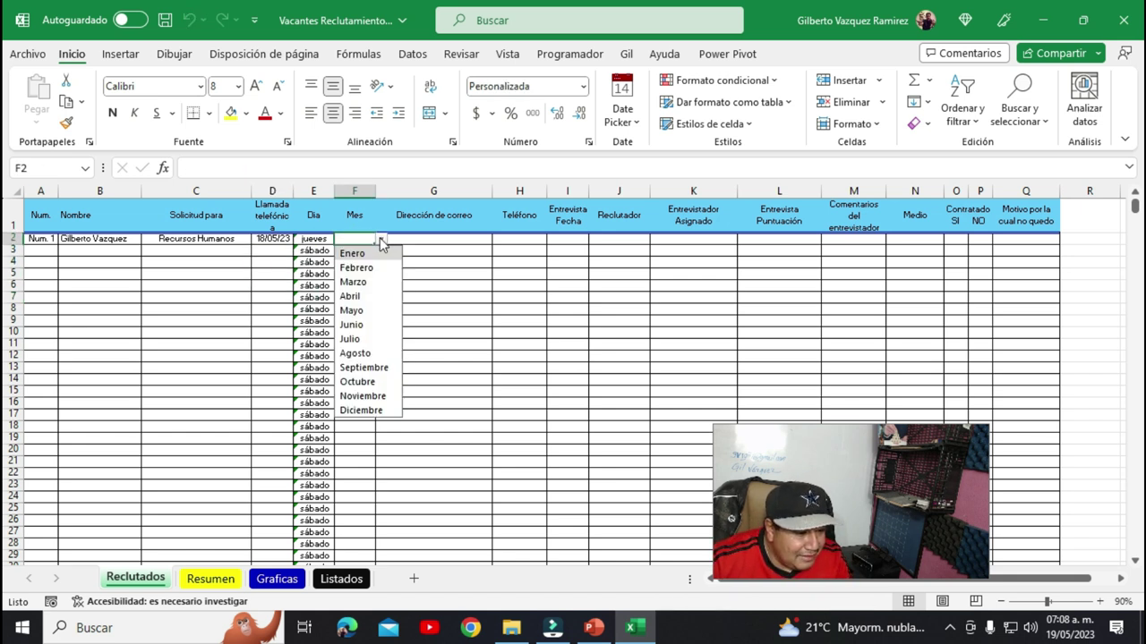
left_click(352, 310)
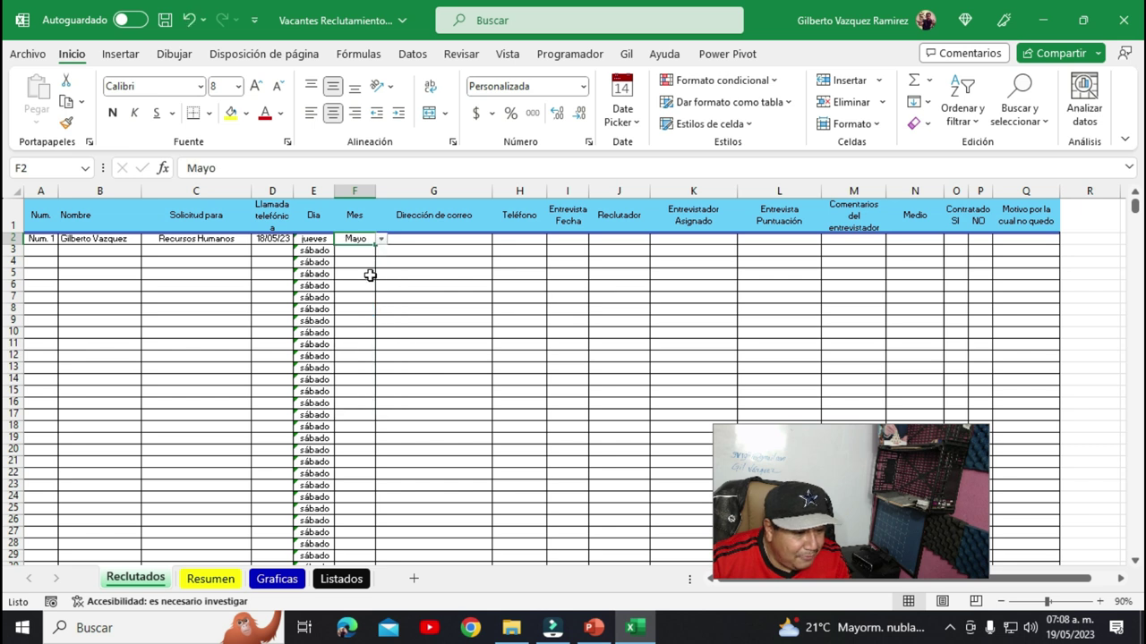
left_click(440, 242)
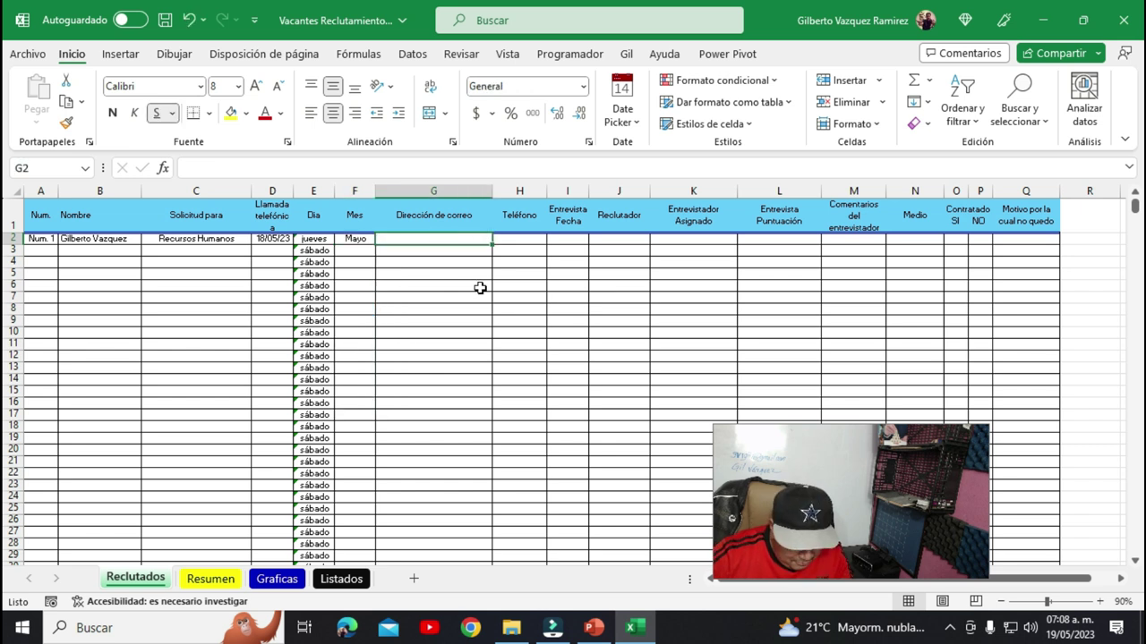
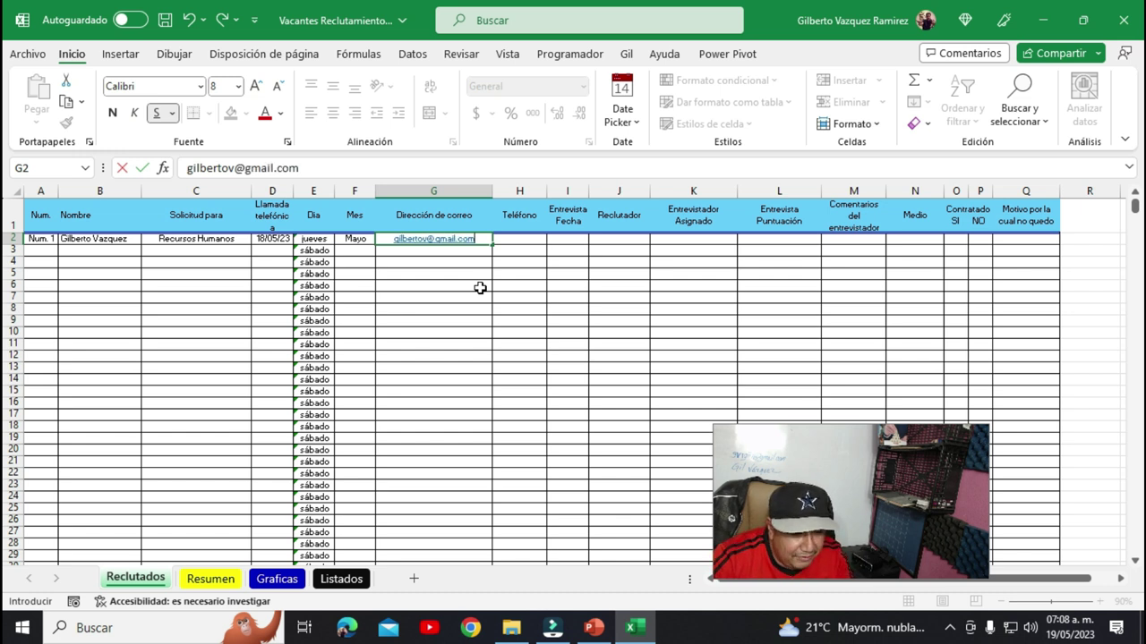
key("Tab")
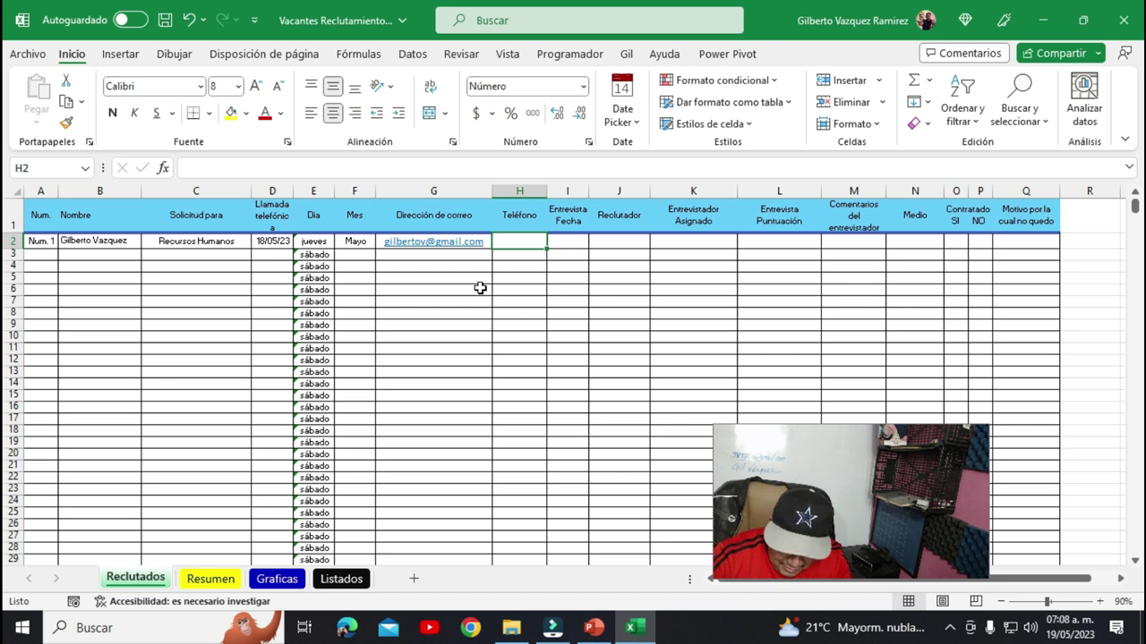
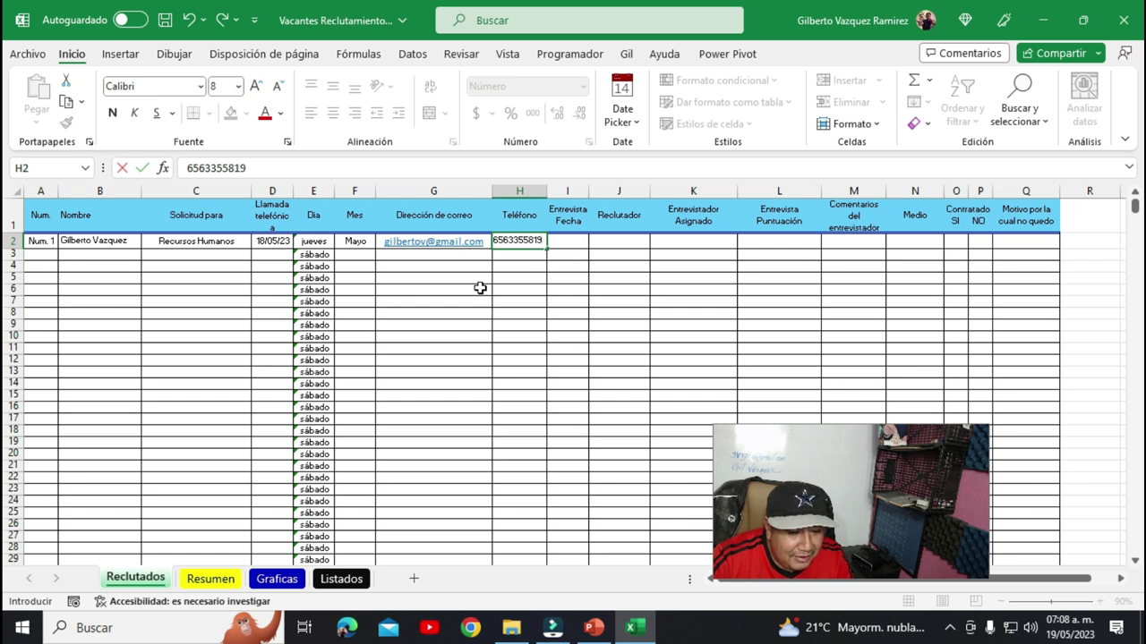
key("Tab")
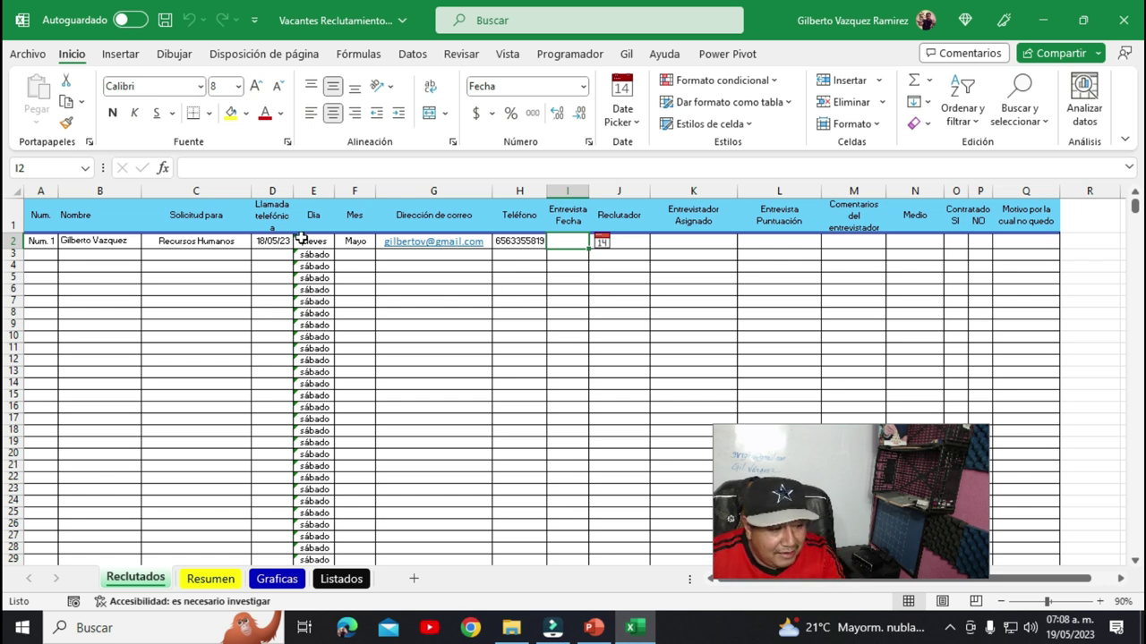
Set the first recruit's interview date in I2 to 19 May via the date picker.
left_click(268, 243)
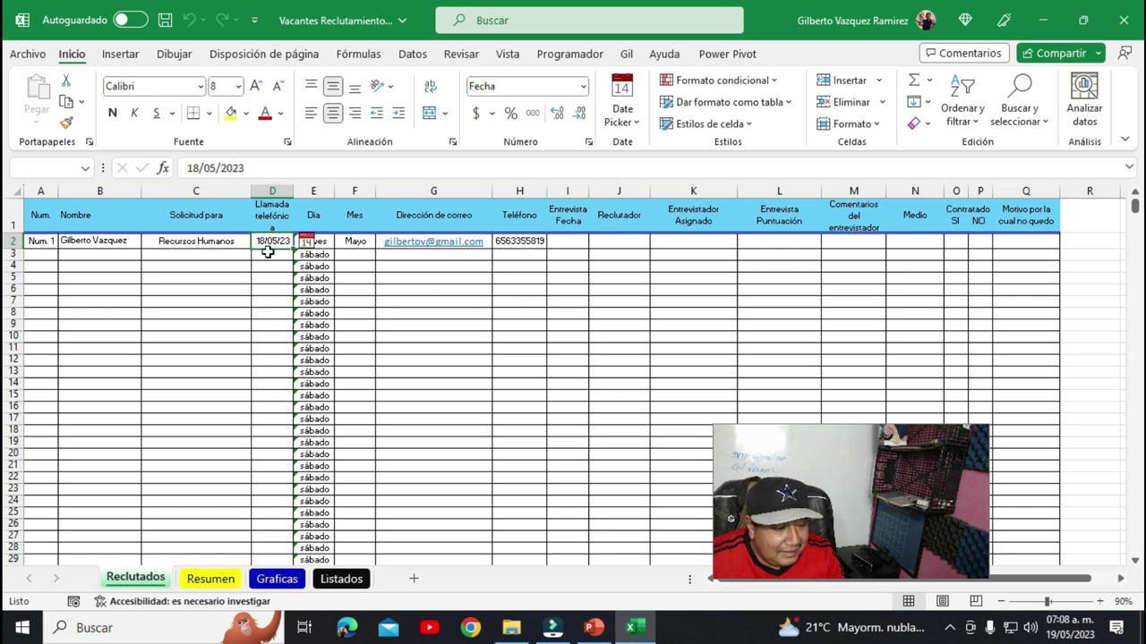
left_click(574, 244)
left_click(602, 245)
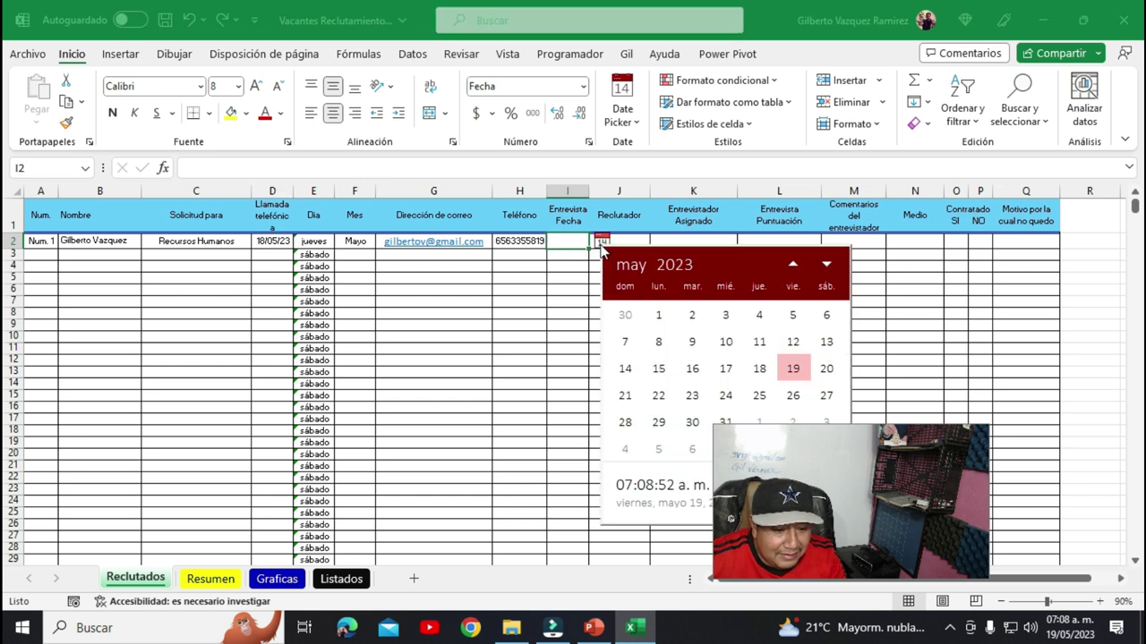
left_click(793, 368)
Choose a recruiter in J2 and an assigned interviewer in K2 from their dropdowns.
left_click(632, 243)
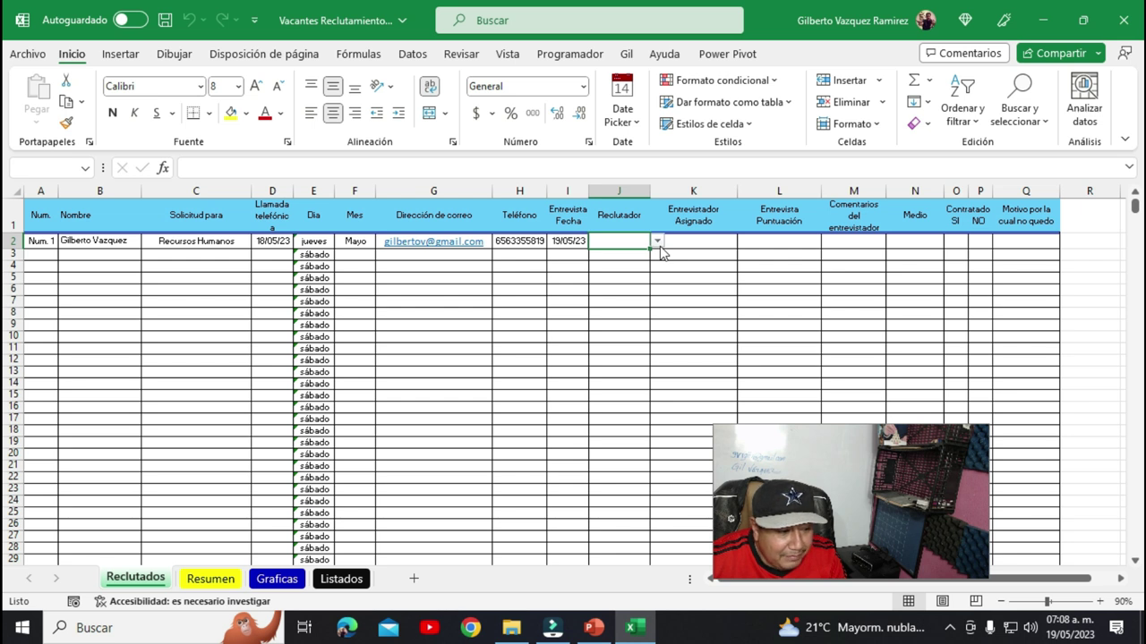
left_click(658, 243)
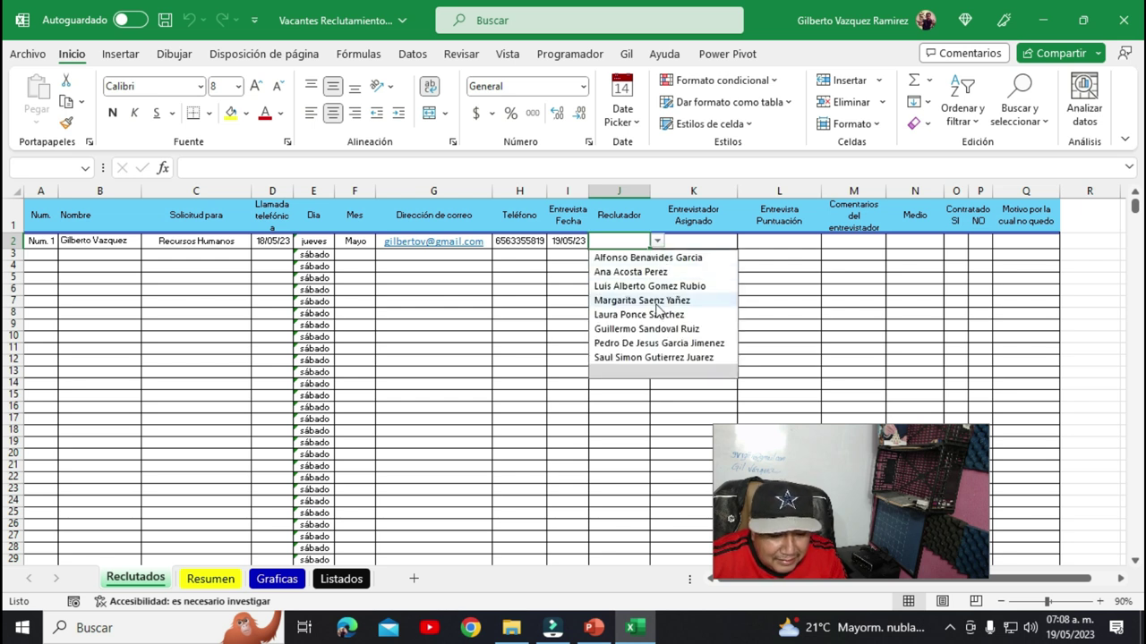
left_click(656, 329)
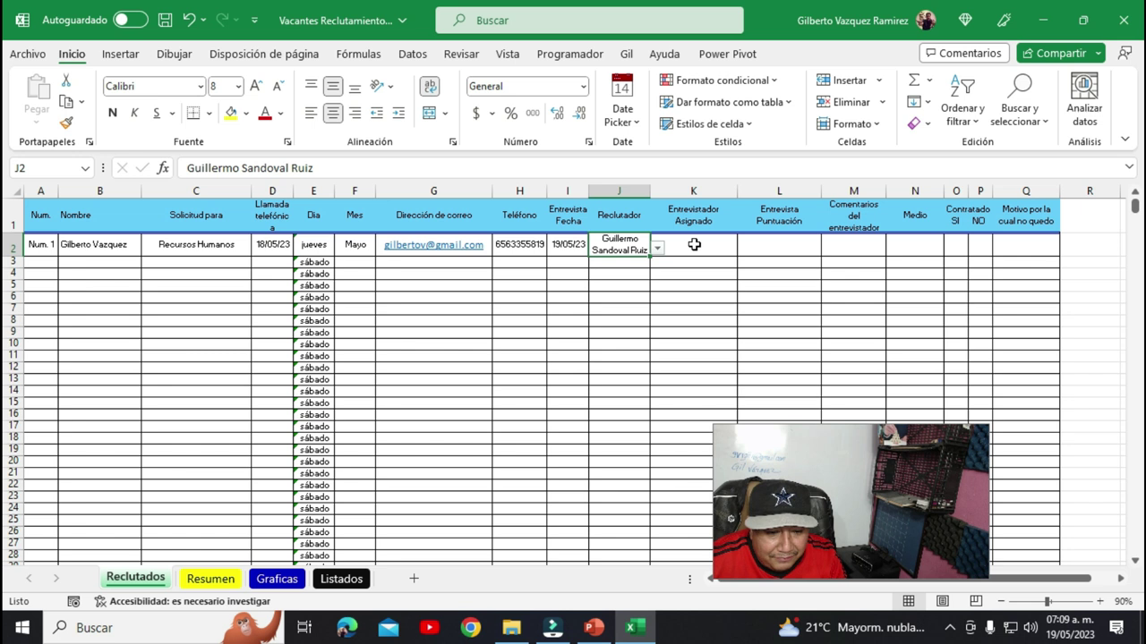
left_click(697, 245)
left_click(745, 248)
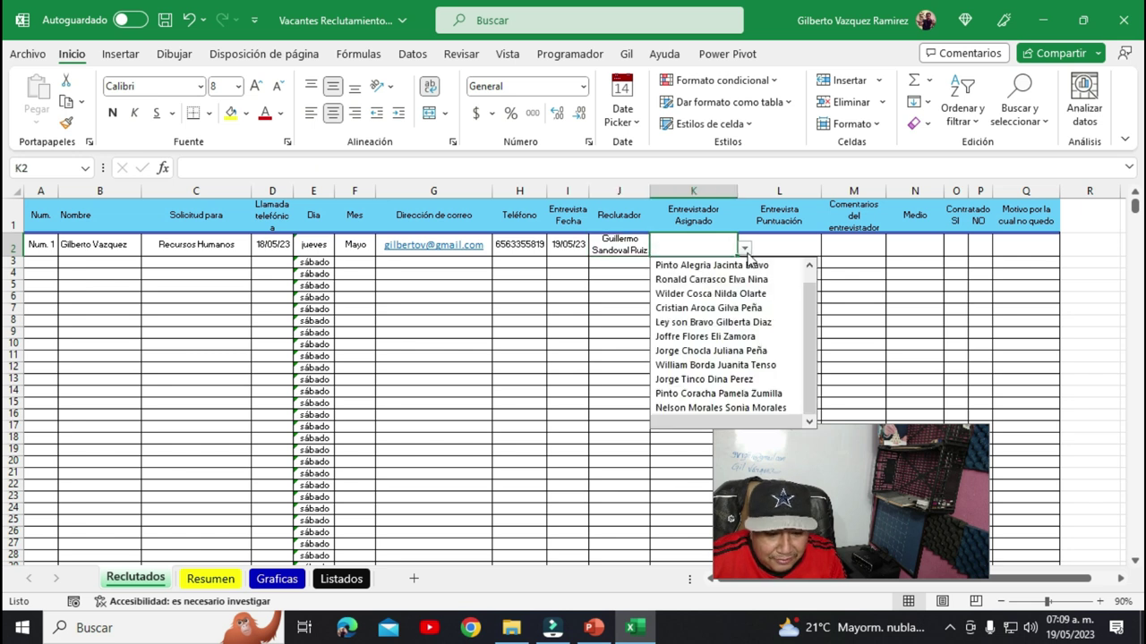
left_click(714, 379)
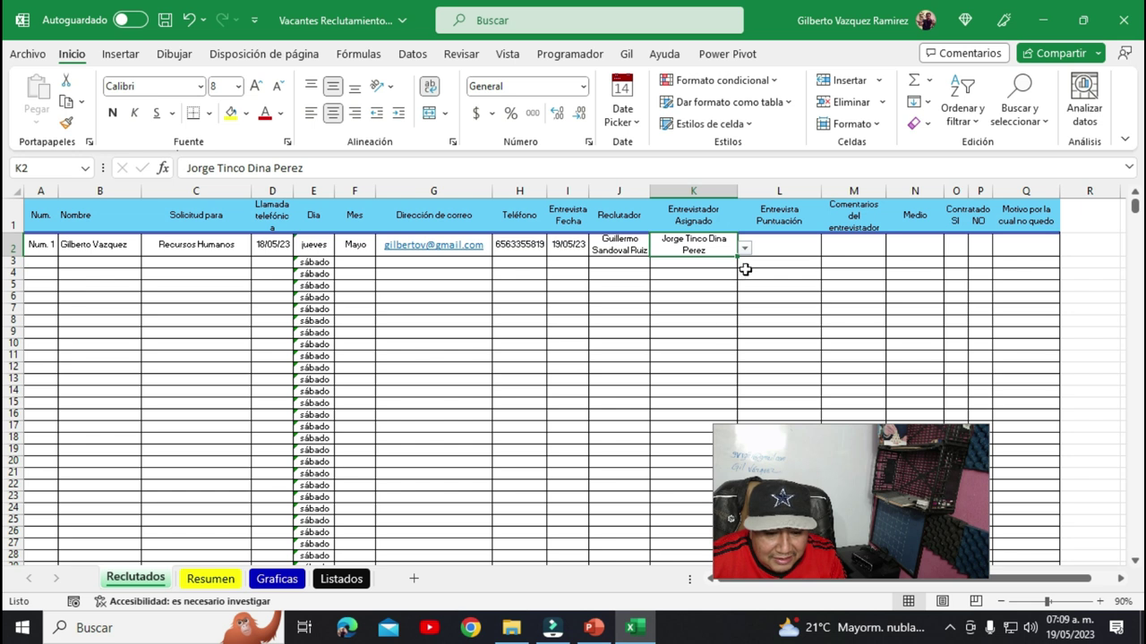
left_click(787, 247)
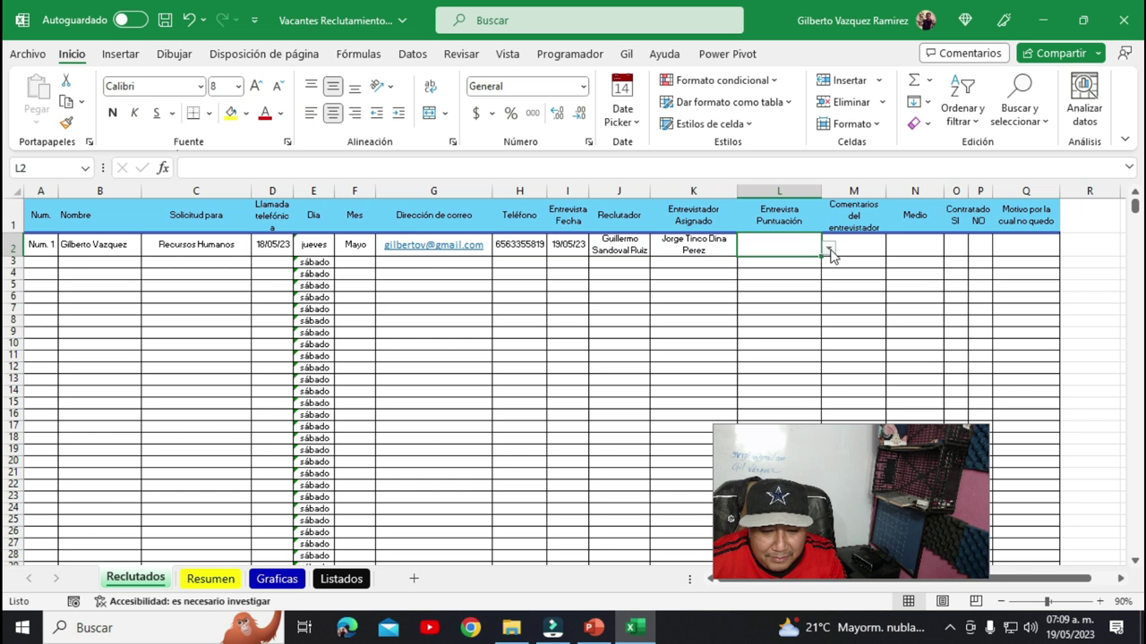
Try Inaceptable, Aceptable and Excelente Candidato in L2, settling on Pendiente Entrevista.
left_click(829, 249)
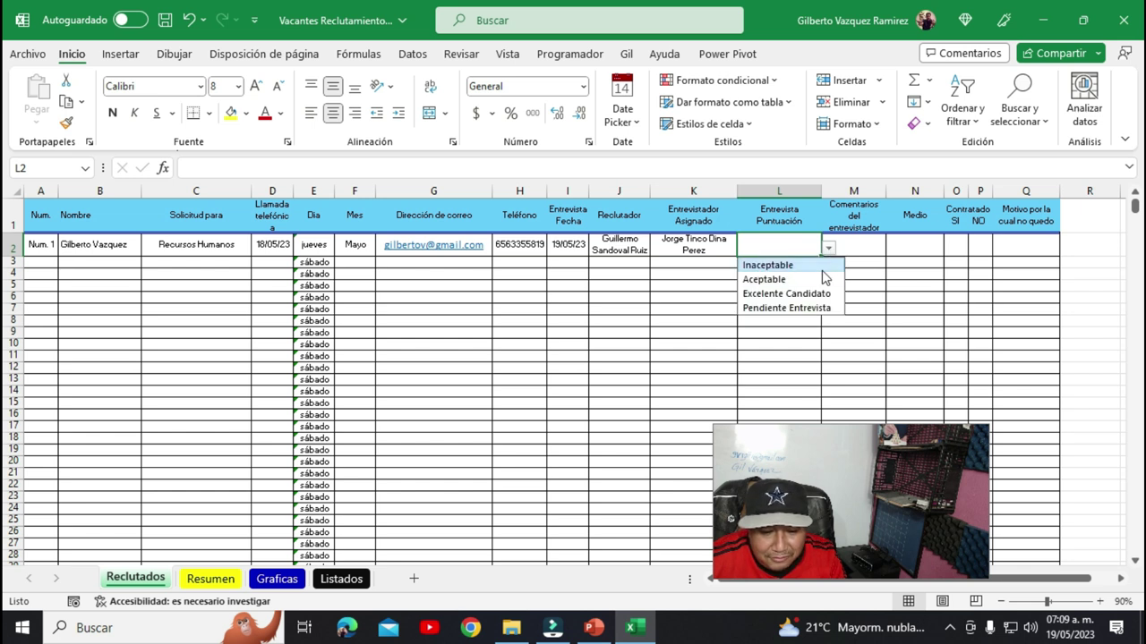
left_click(814, 267)
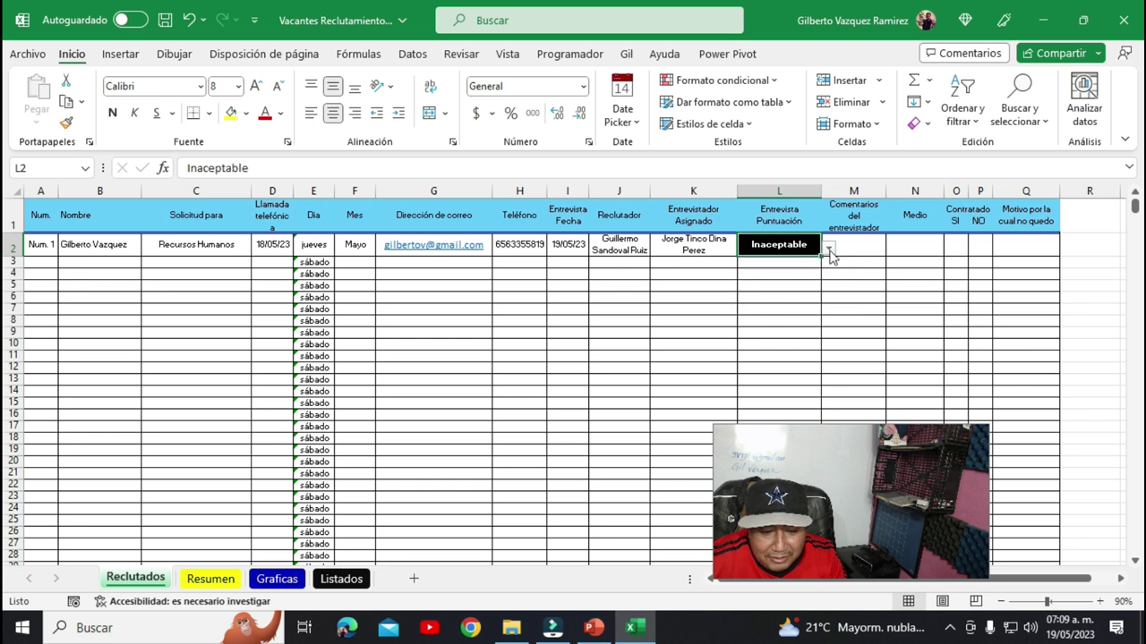
left_click(830, 251)
left_click(805, 279)
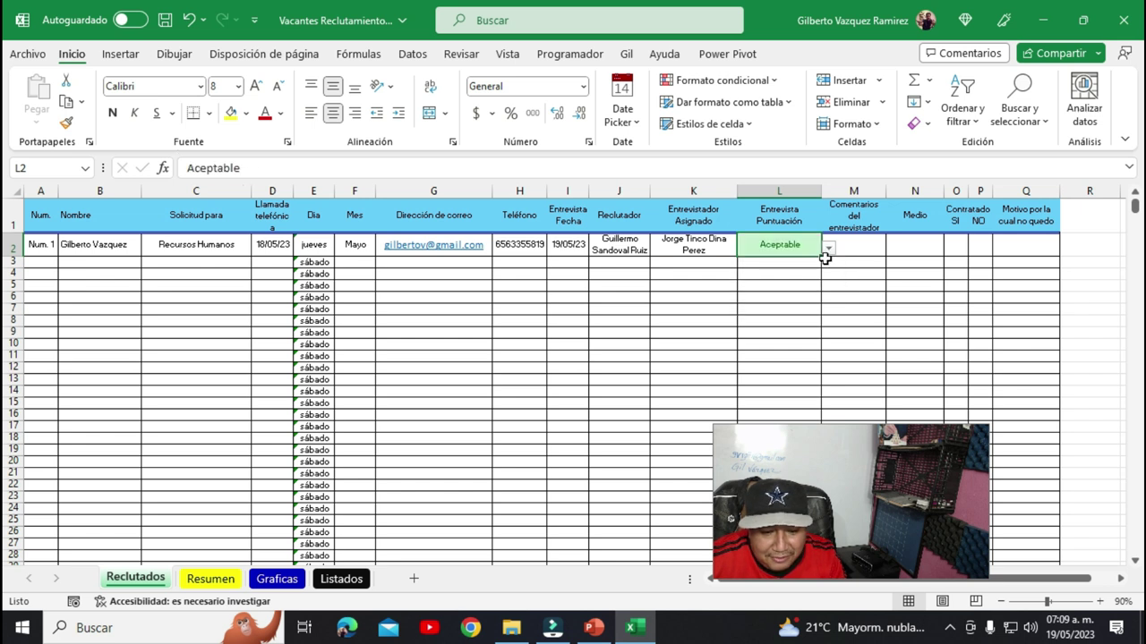
left_click(829, 252)
left_click(814, 293)
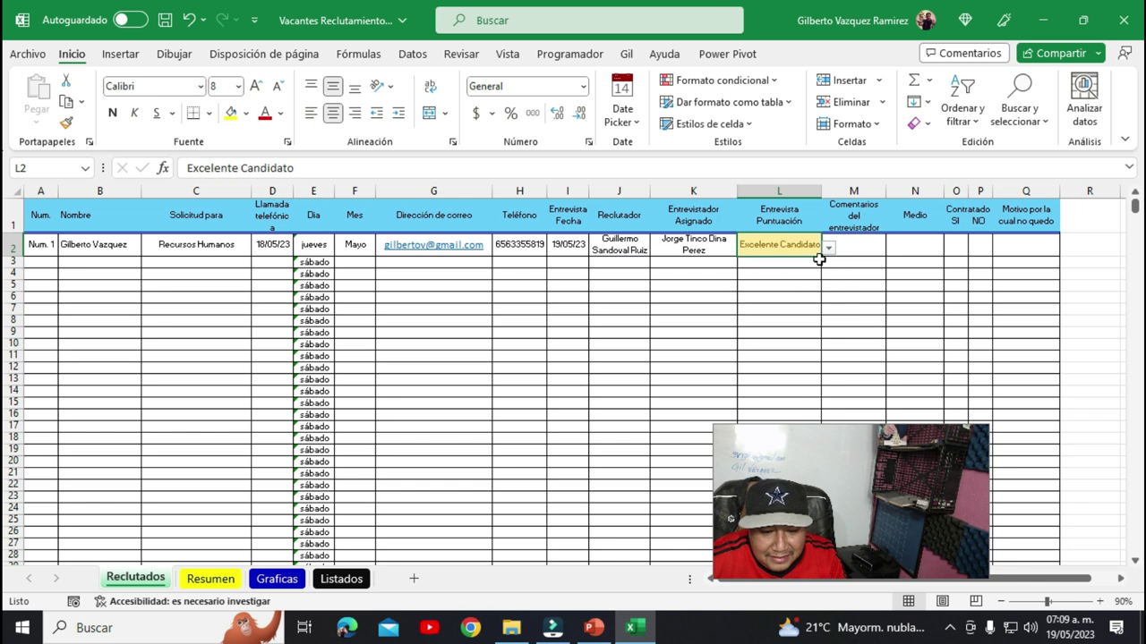
left_click(829, 251)
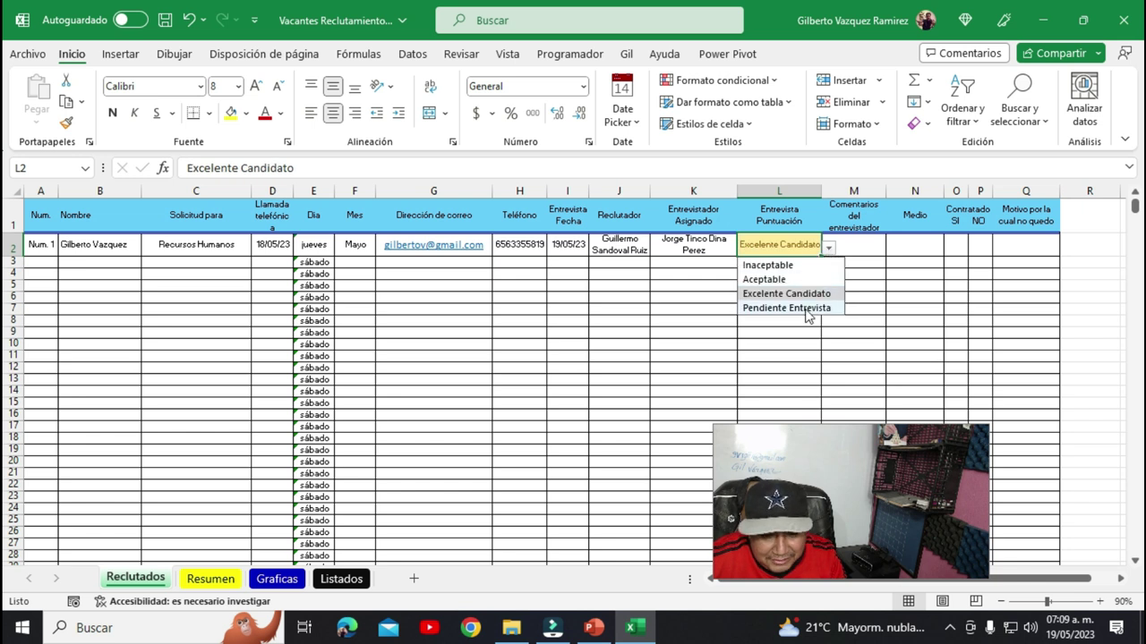
left_click(808, 308)
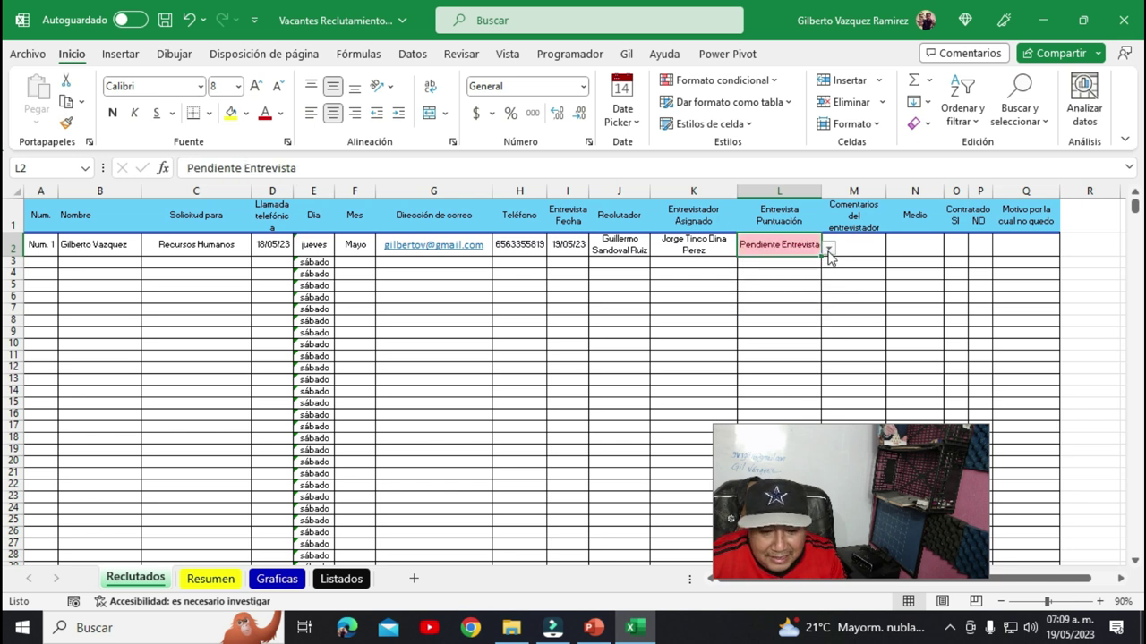
left_click(830, 252)
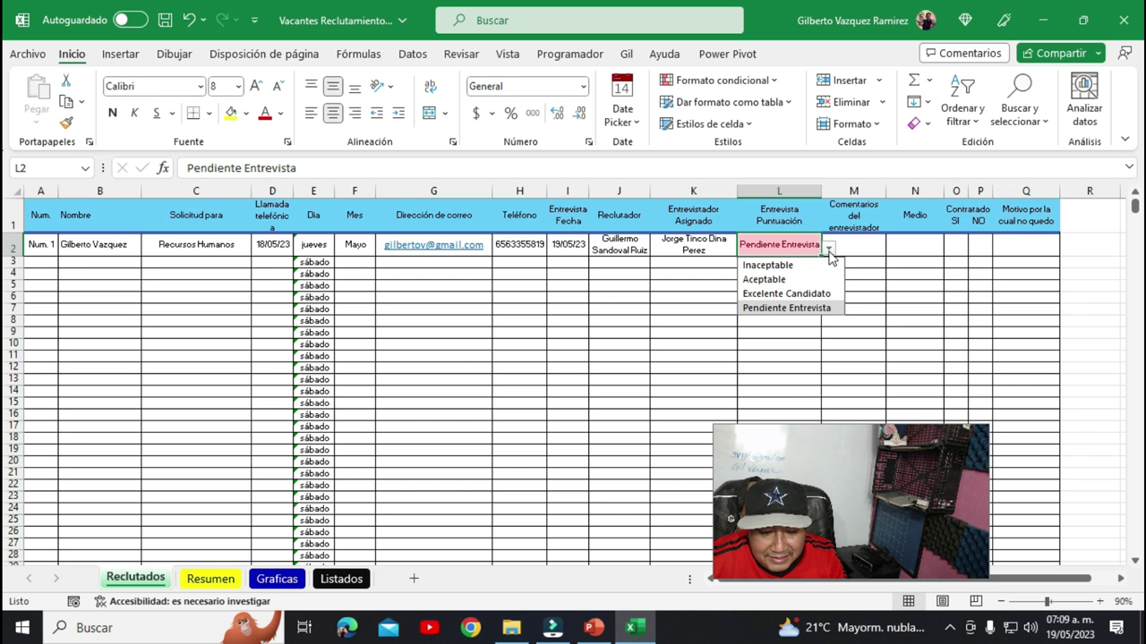
left_click(799, 308)
left_click(853, 243)
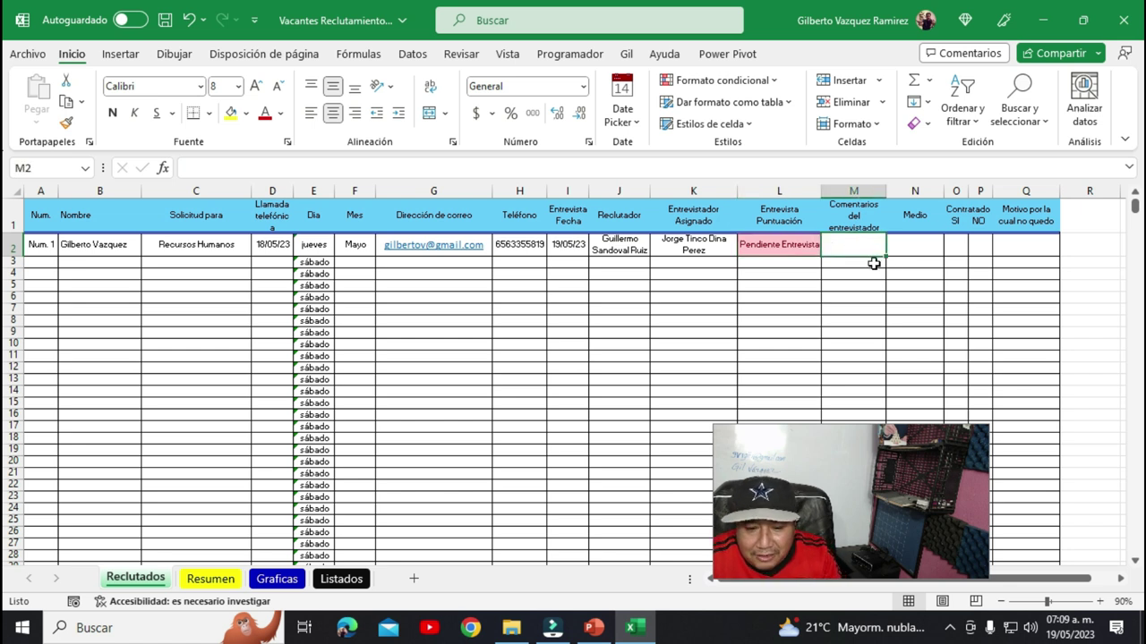
Set the first recruit's recruitment medium in N2 to Periódico.
left_click(928, 250)
left_click(953, 251)
left_click(931, 244)
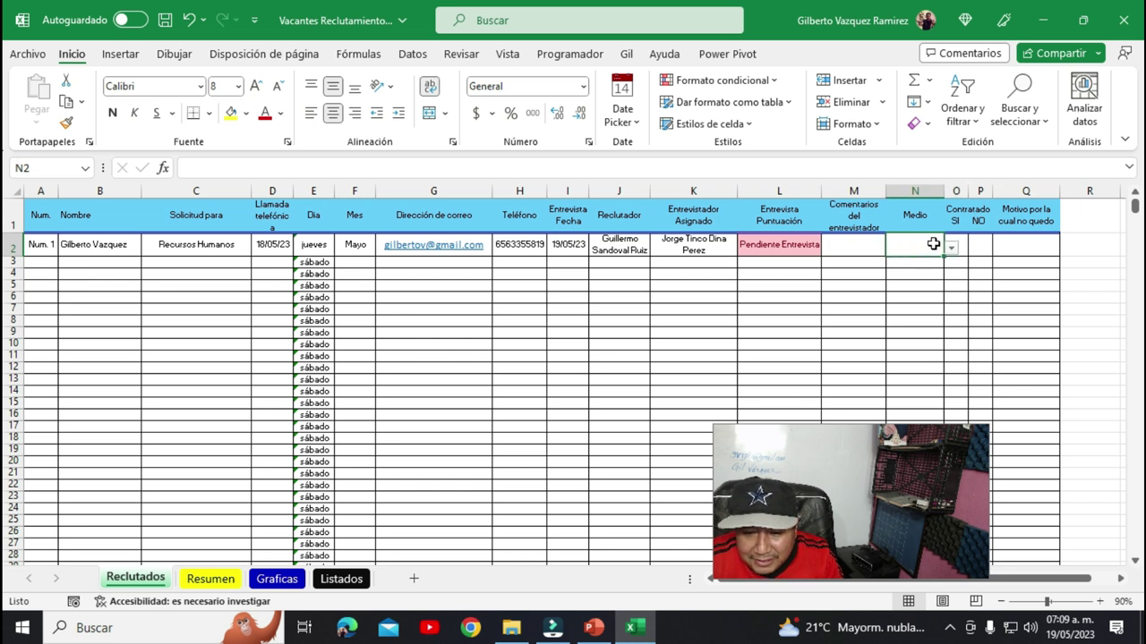
left_click(950, 251)
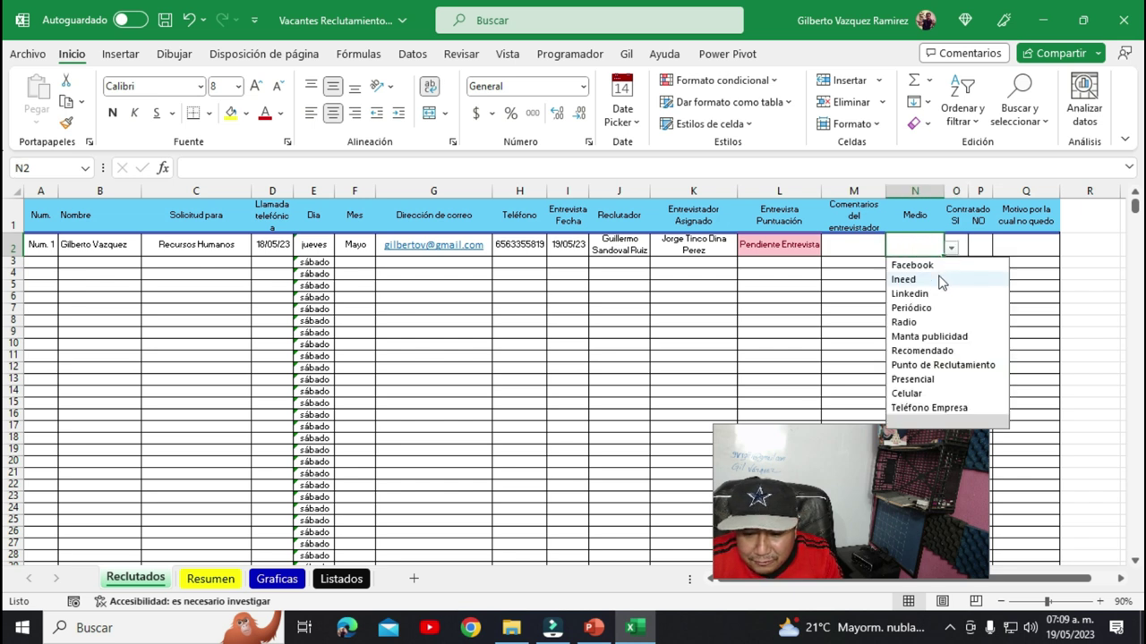
left_click(930, 308)
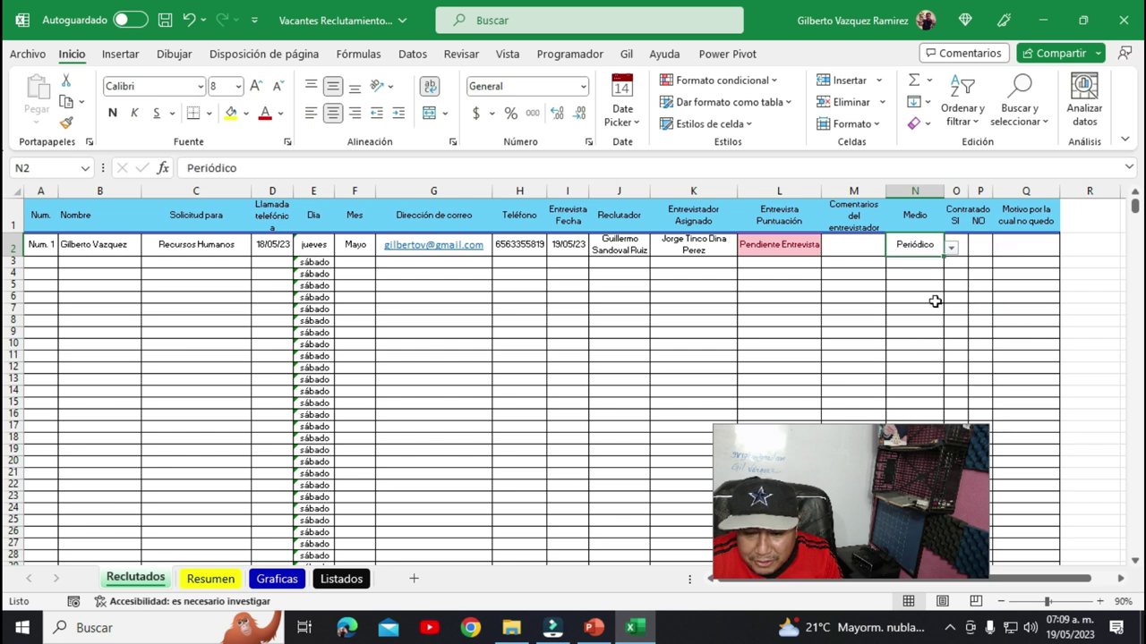
Mark an X under Contratado SI in O2 and clear the stray x from P2.
left_click(963, 247)
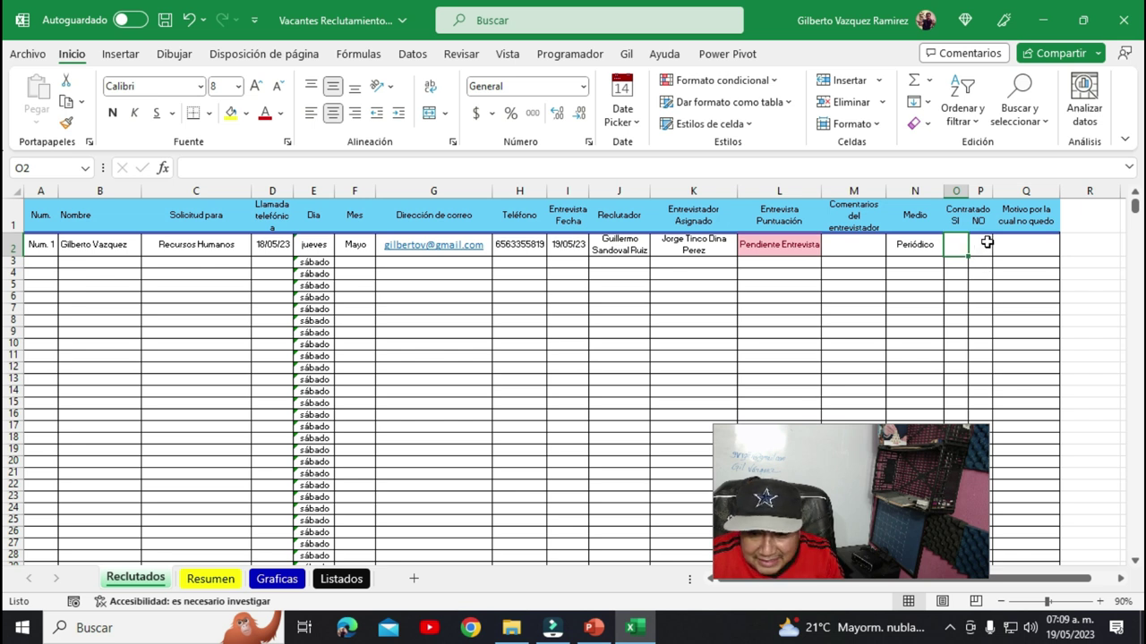
type("x")
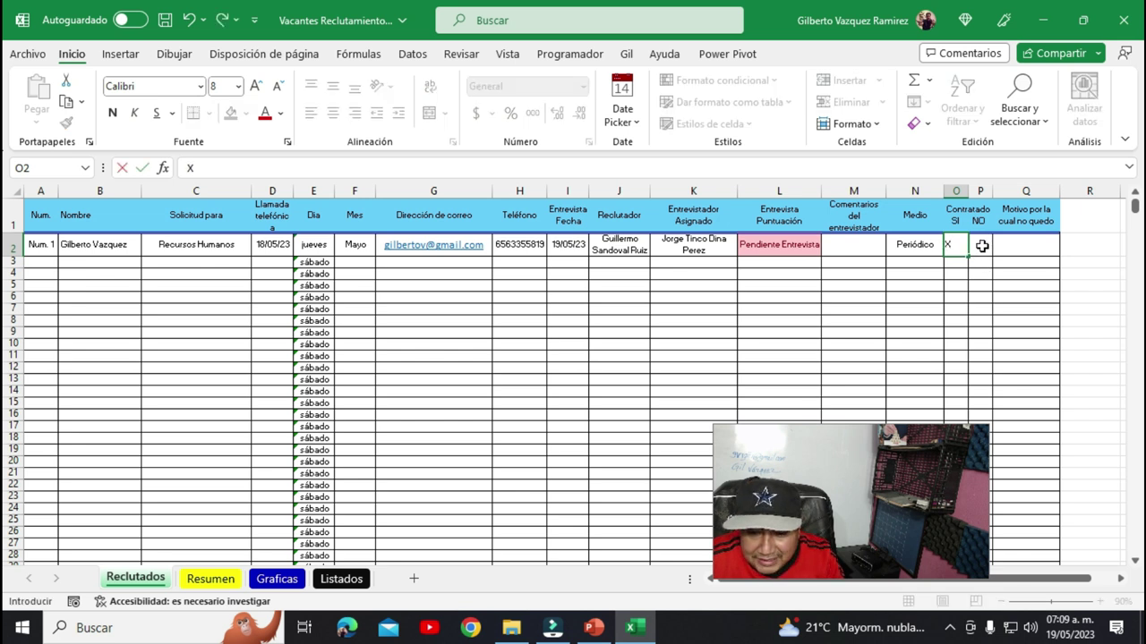
left_click(982, 246)
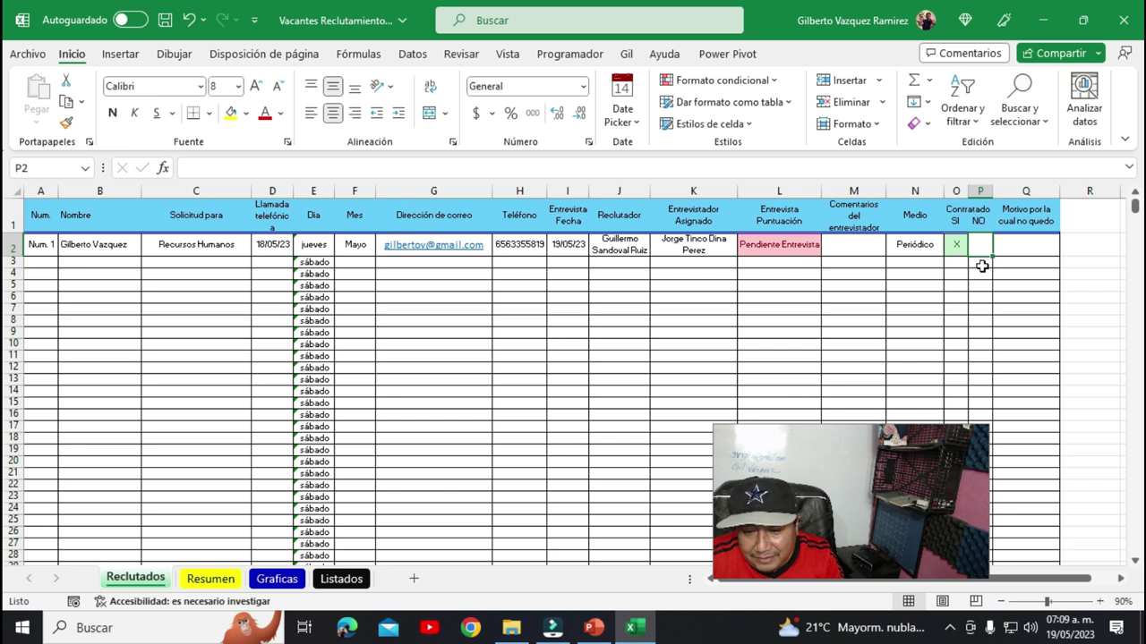
type("x")
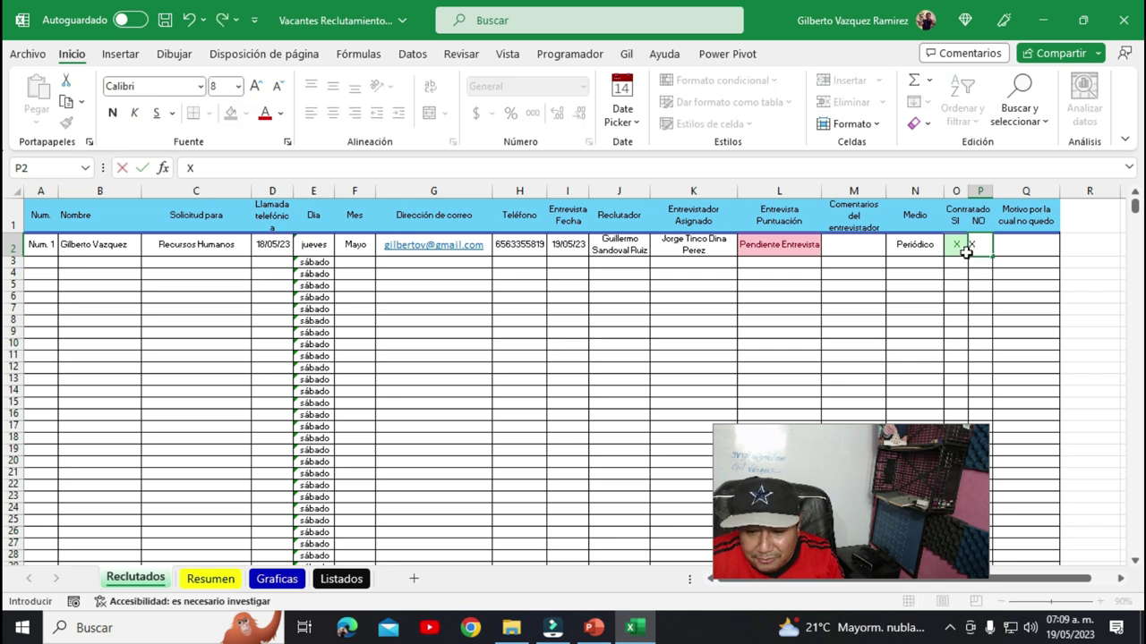
left_click(956, 272)
left_click(960, 250)
left_click(982, 249)
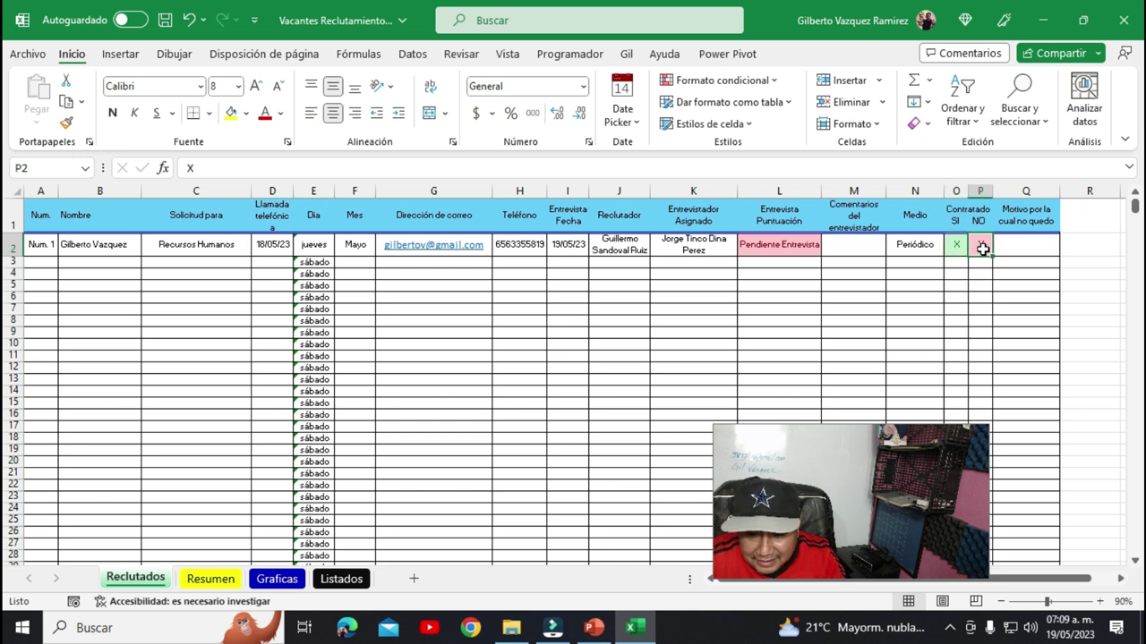
key("Delete")
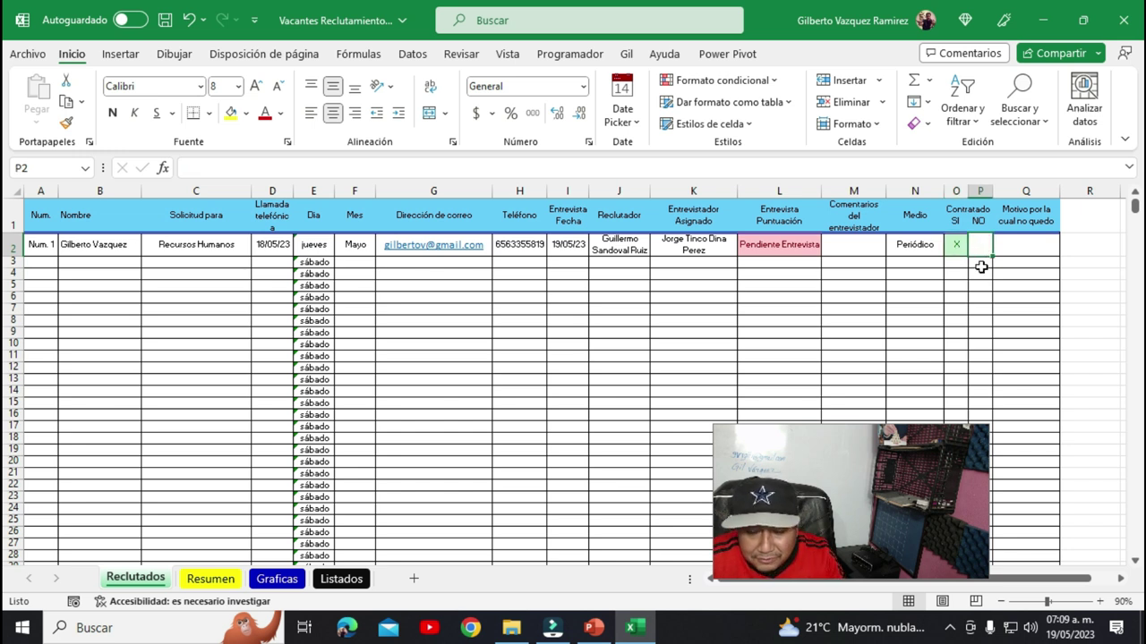
Change the first recruit's interview rating in L2 to Aceptable.
left_click(794, 241)
left_click(829, 249)
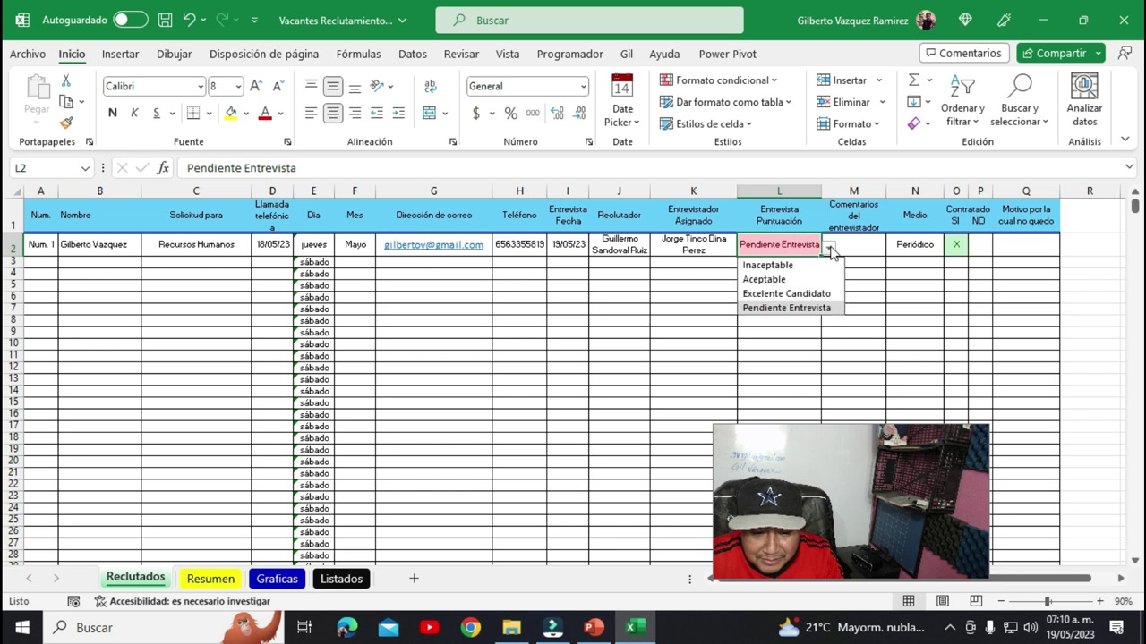
left_click(768, 280)
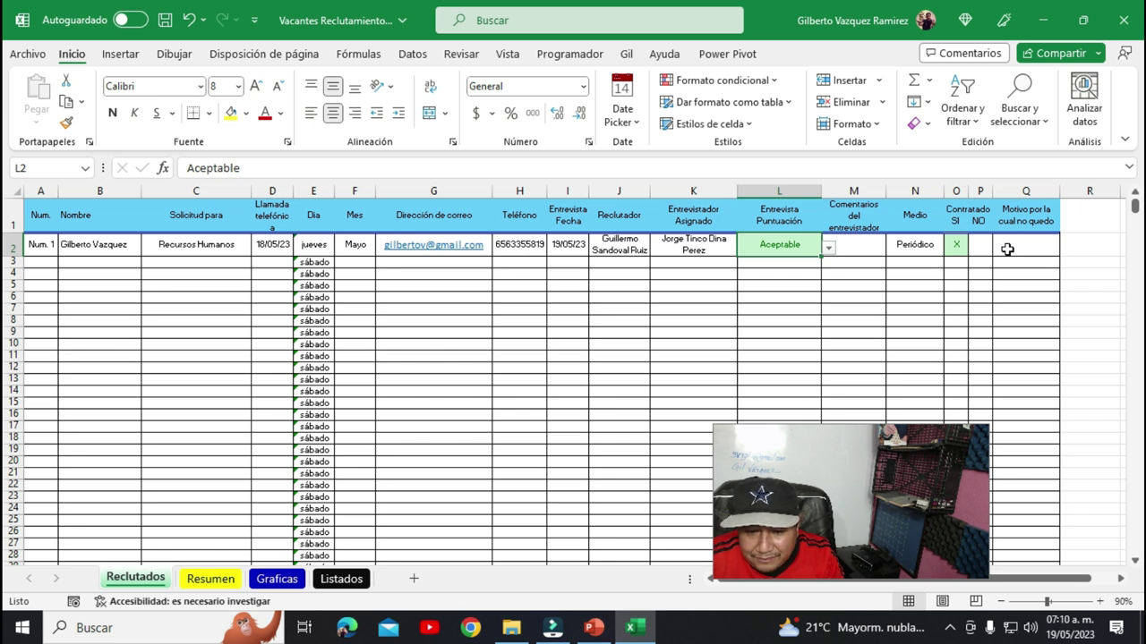
left_click(64, 262)
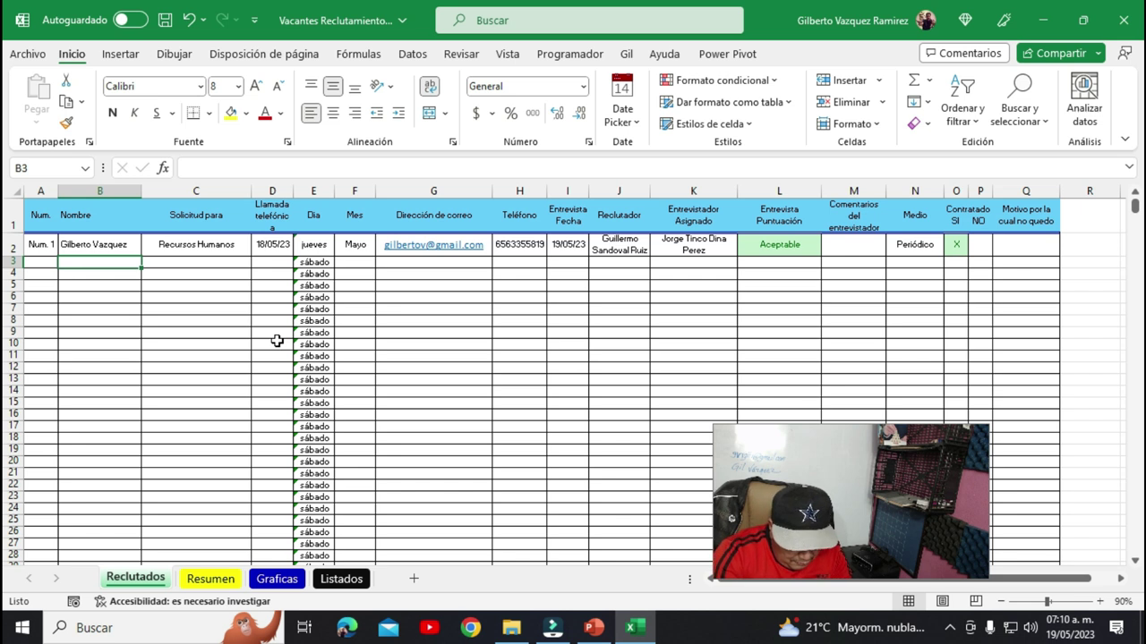
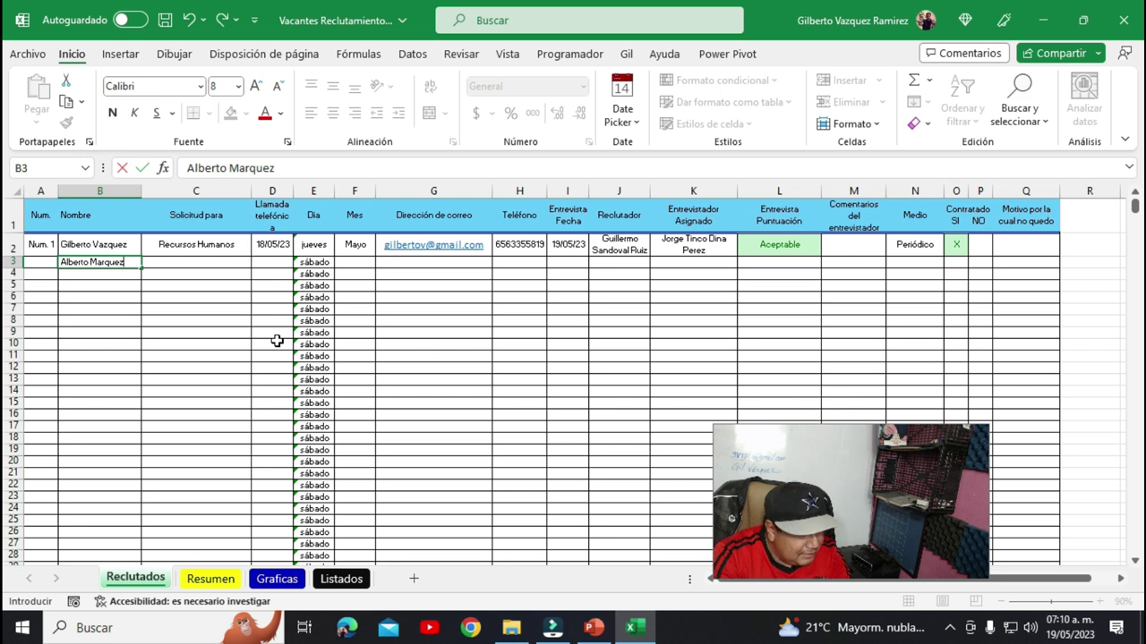
Enter the second candidate's name in B3 and choose Mantenimiento as the requested position.
key("Tab")
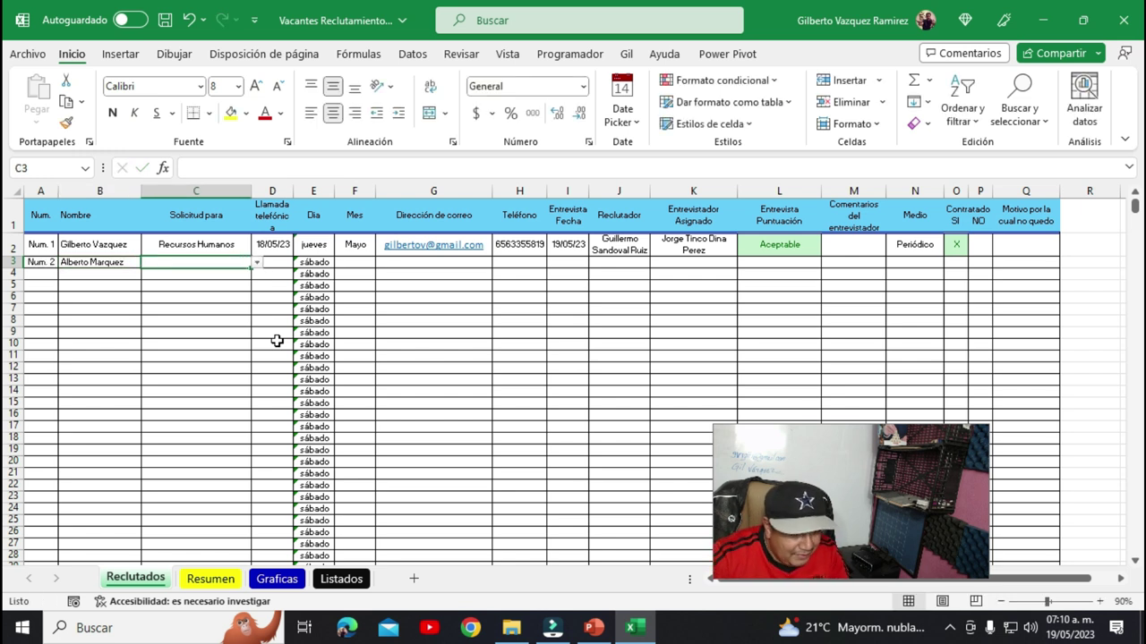
left_click(257, 263)
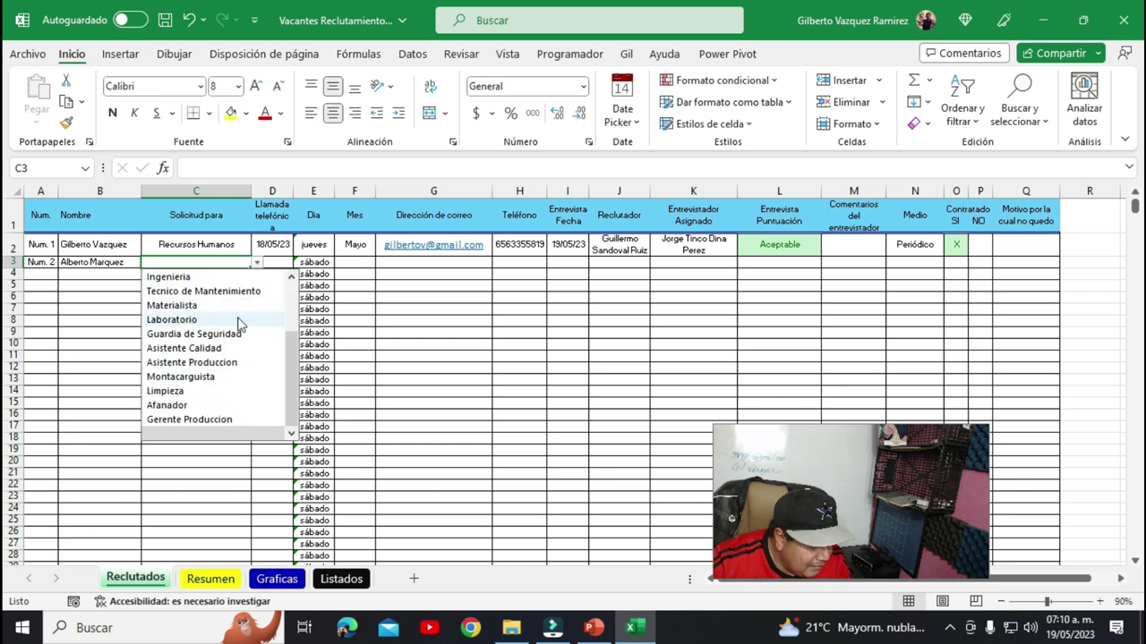
scroll(228, 375, "up", 2)
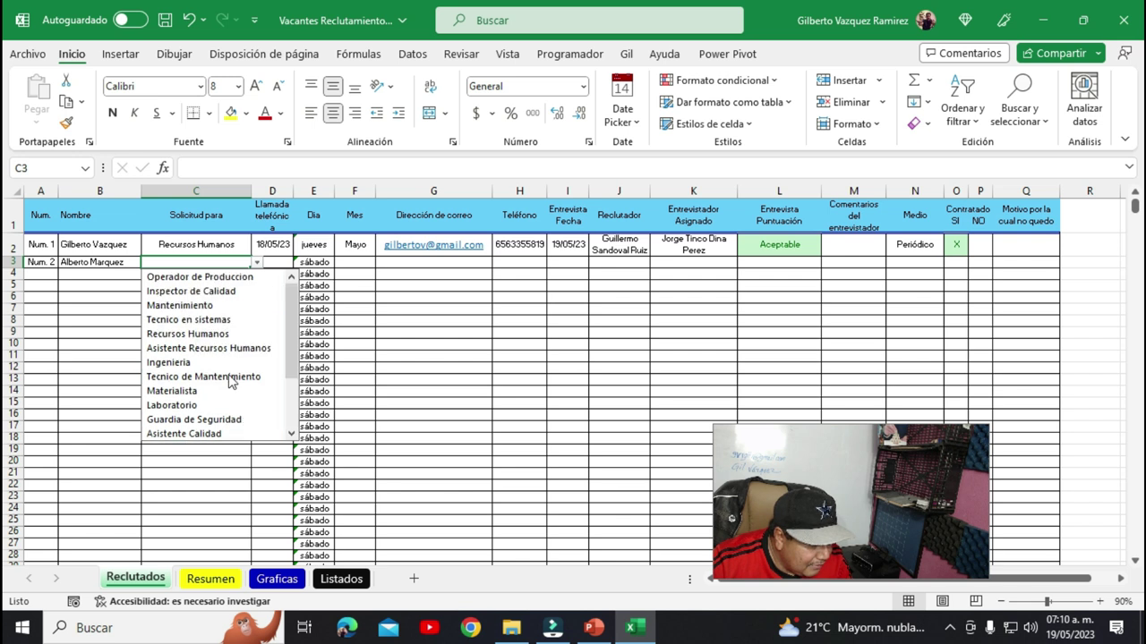
left_click(225, 305)
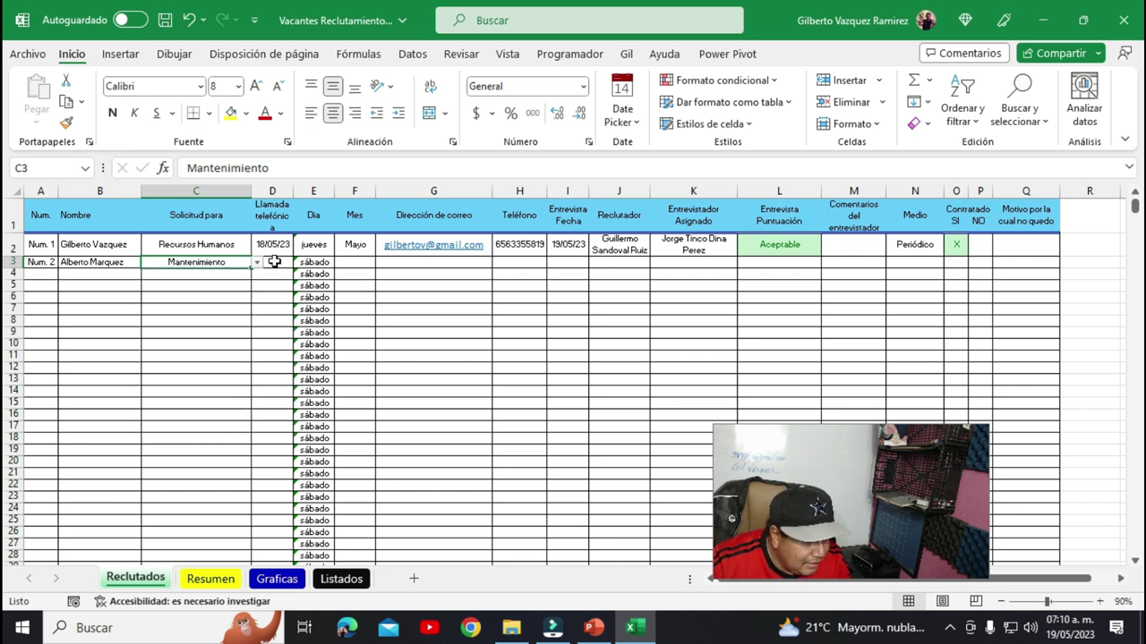
left_click(274, 262)
Set row 3's call date to 17 May 2023 and its month to Mayo.
left_click(305, 267)
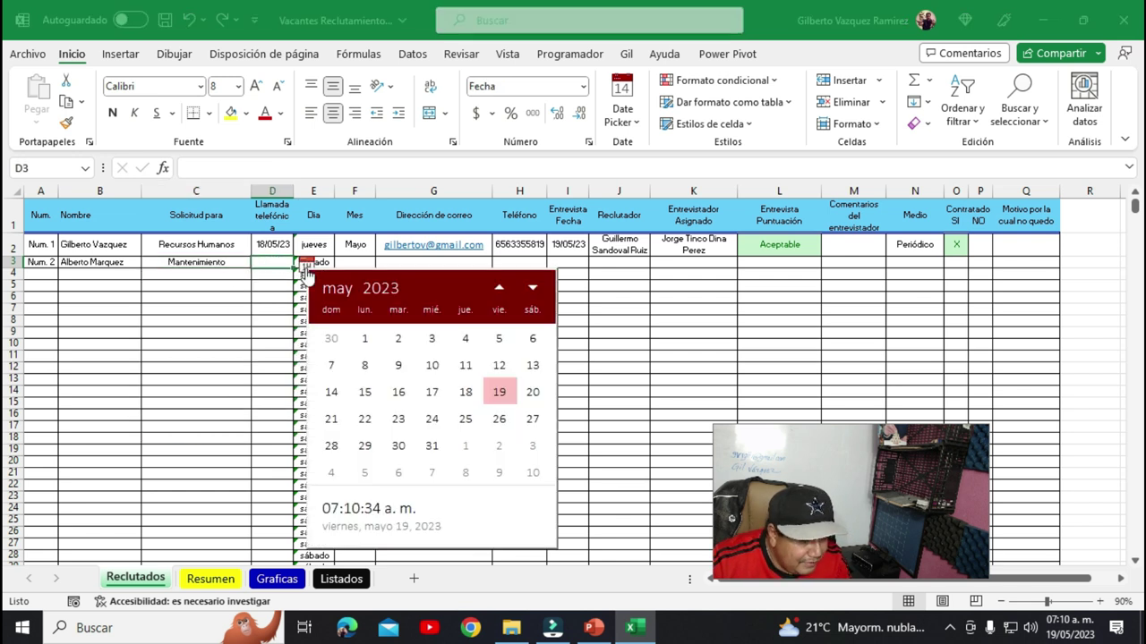
left_click(432, 394)
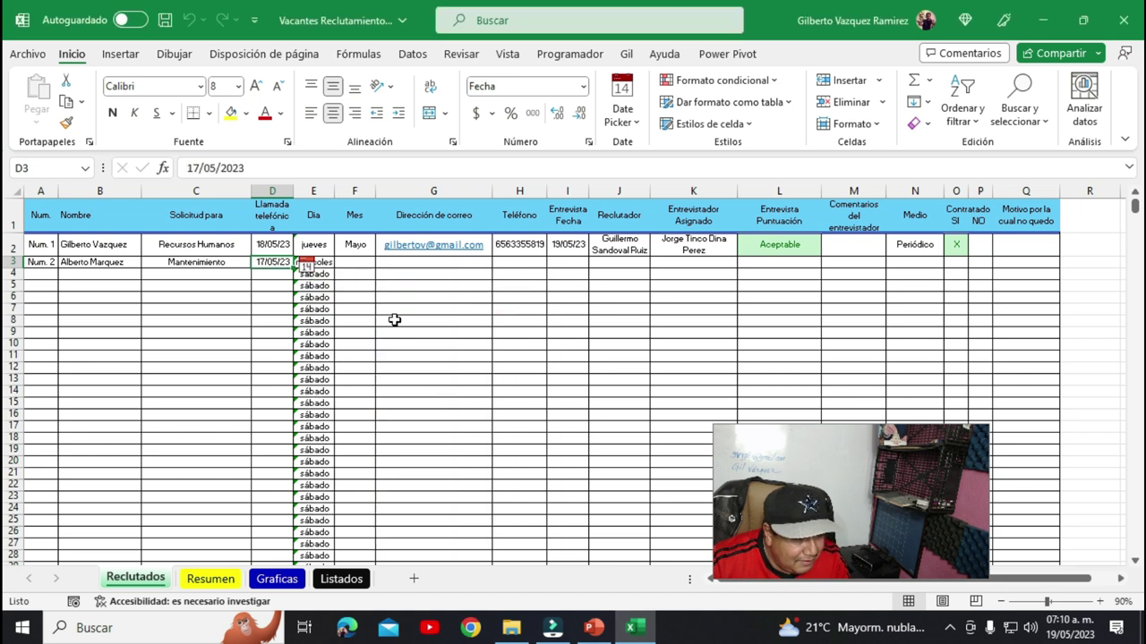
left_click(362, 262)
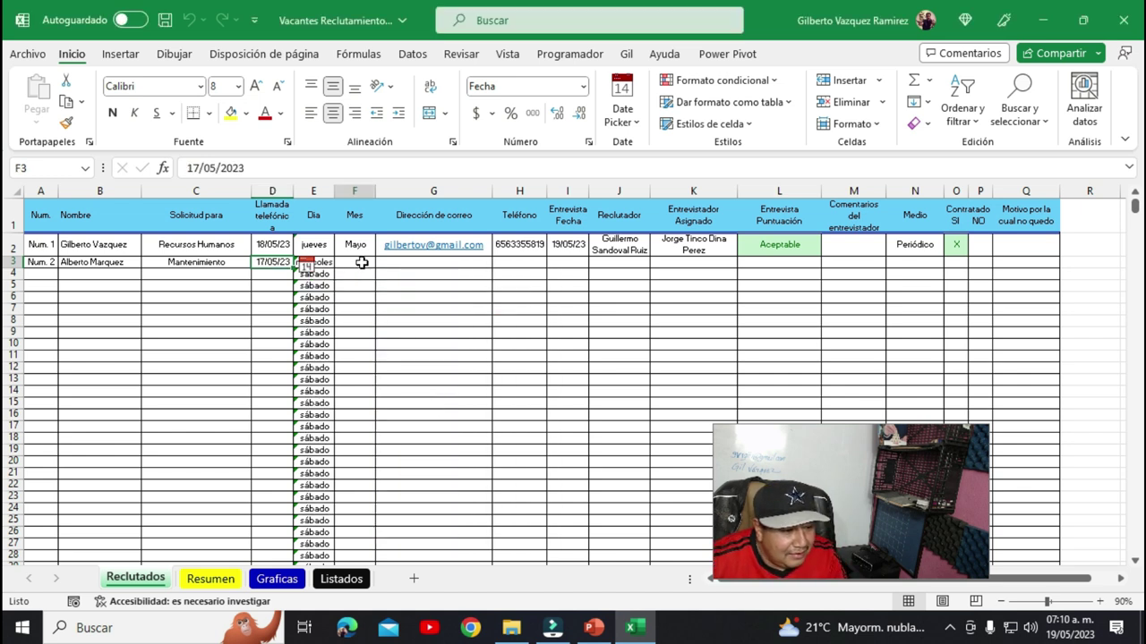
left_click(380, 262)
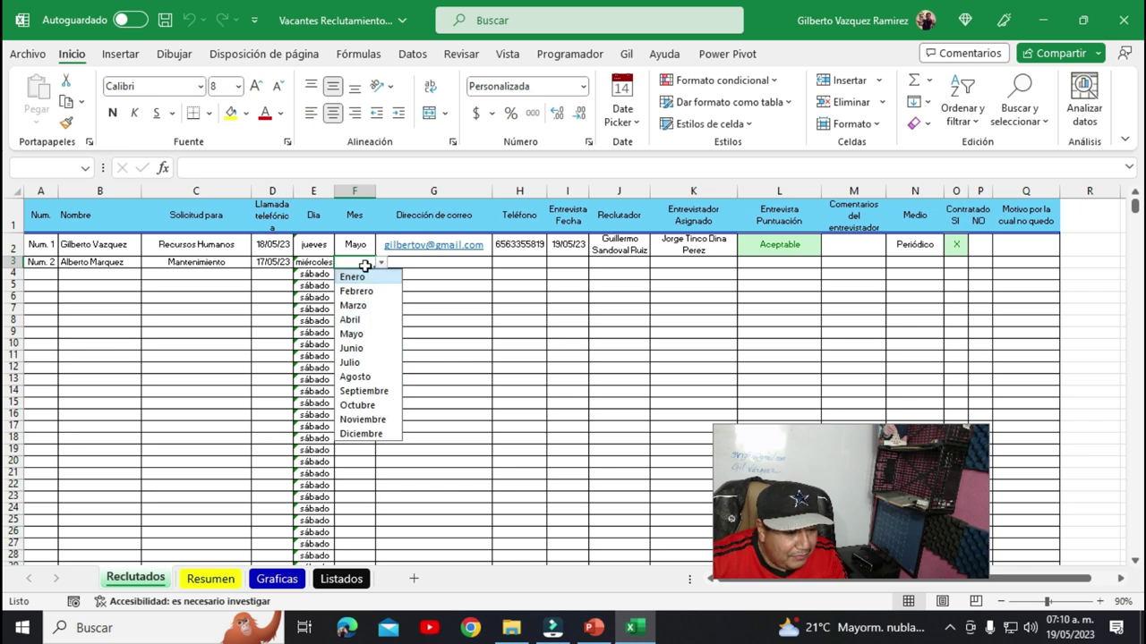
left_click(362, 262)
type("m")
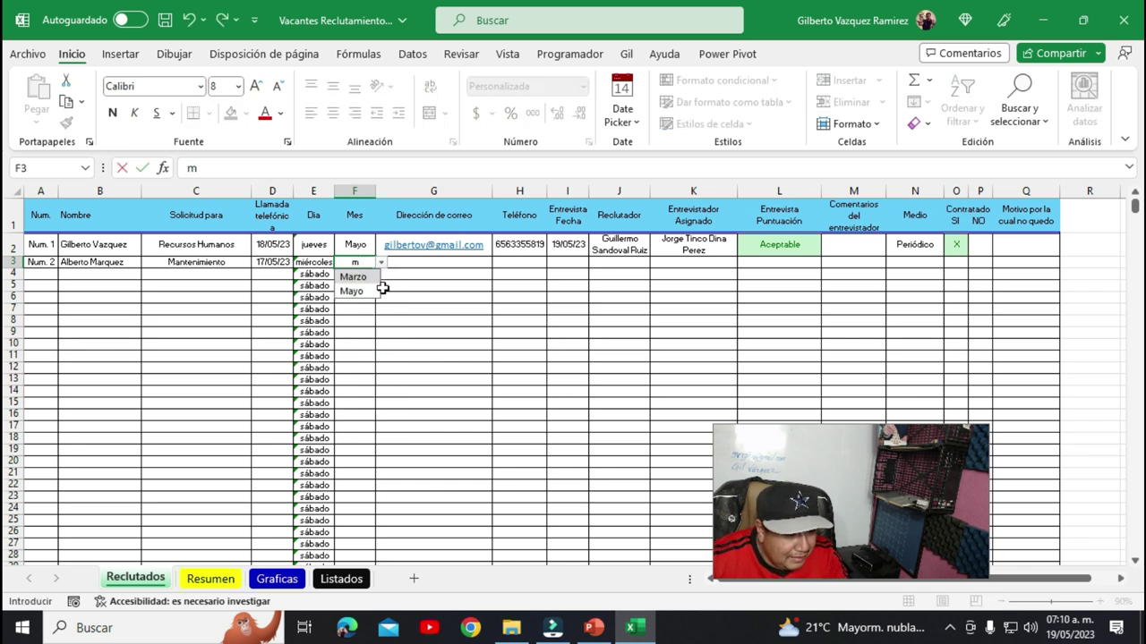
left_click(369, 298)
left_click(366, 261)
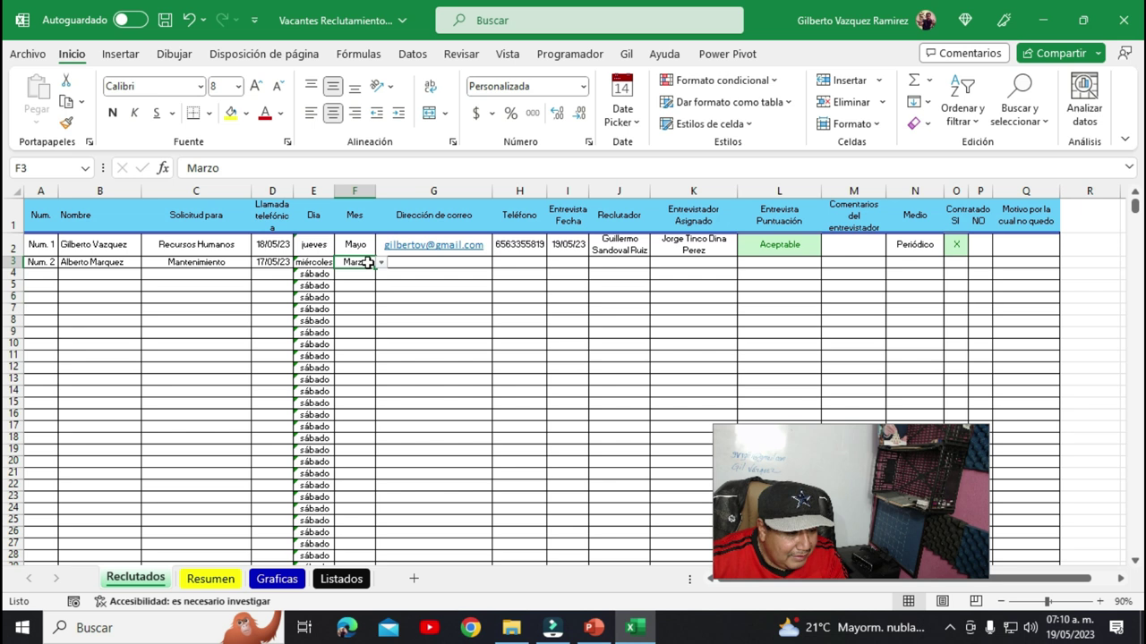
left_click(380, 263)
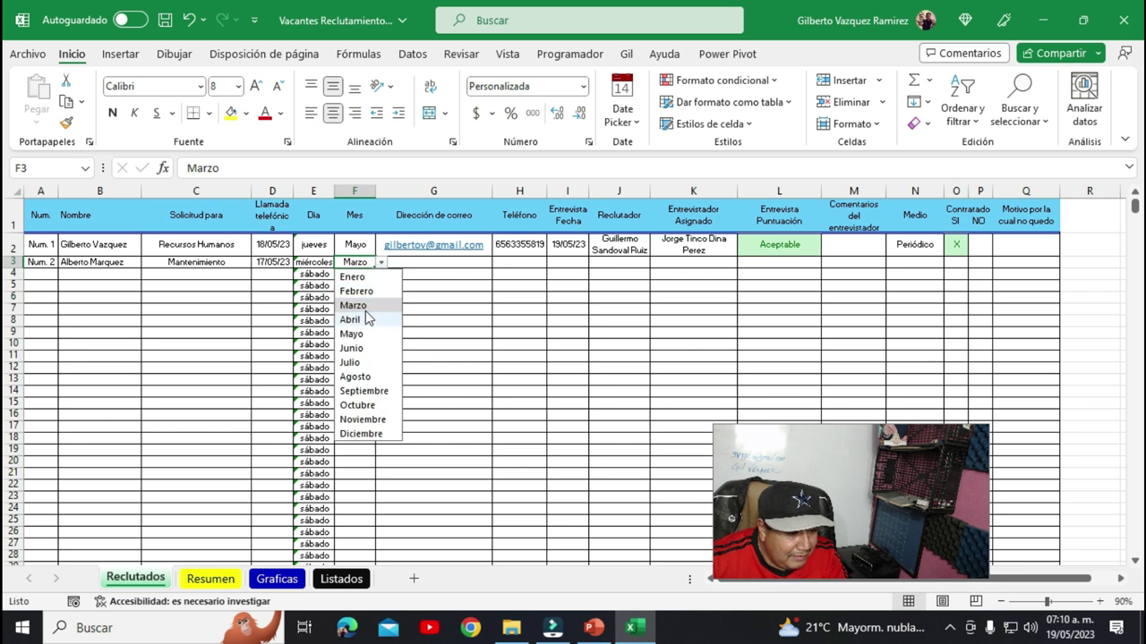
left_click(367, 333)
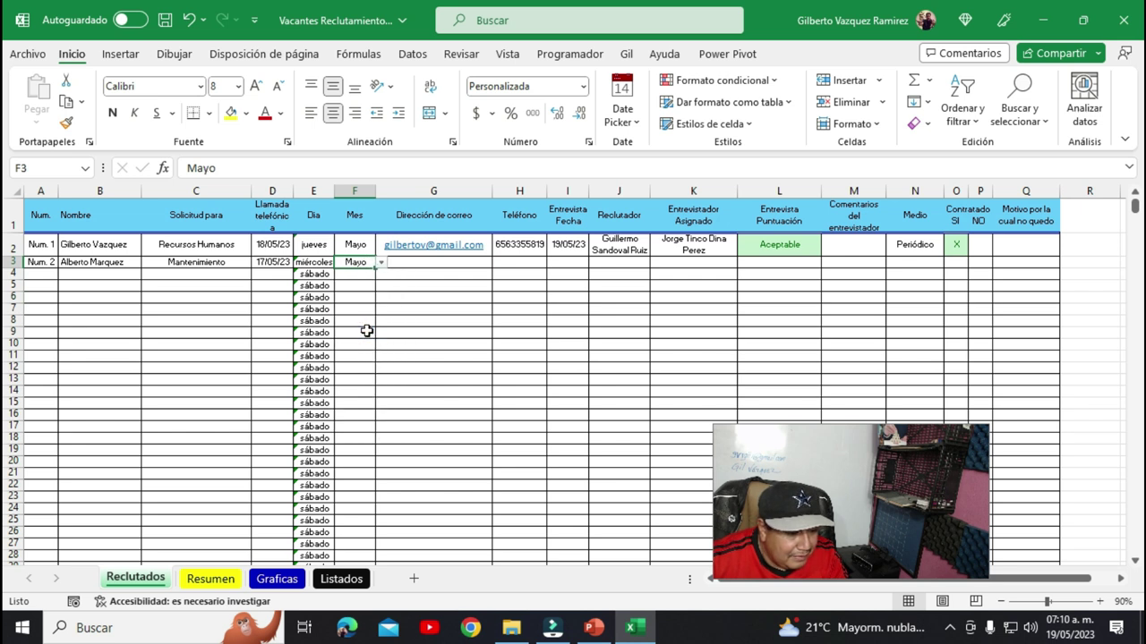
Enter the candidate's Gmail e-mail address in G3 and phone number in H3.
left_click(440, 262)
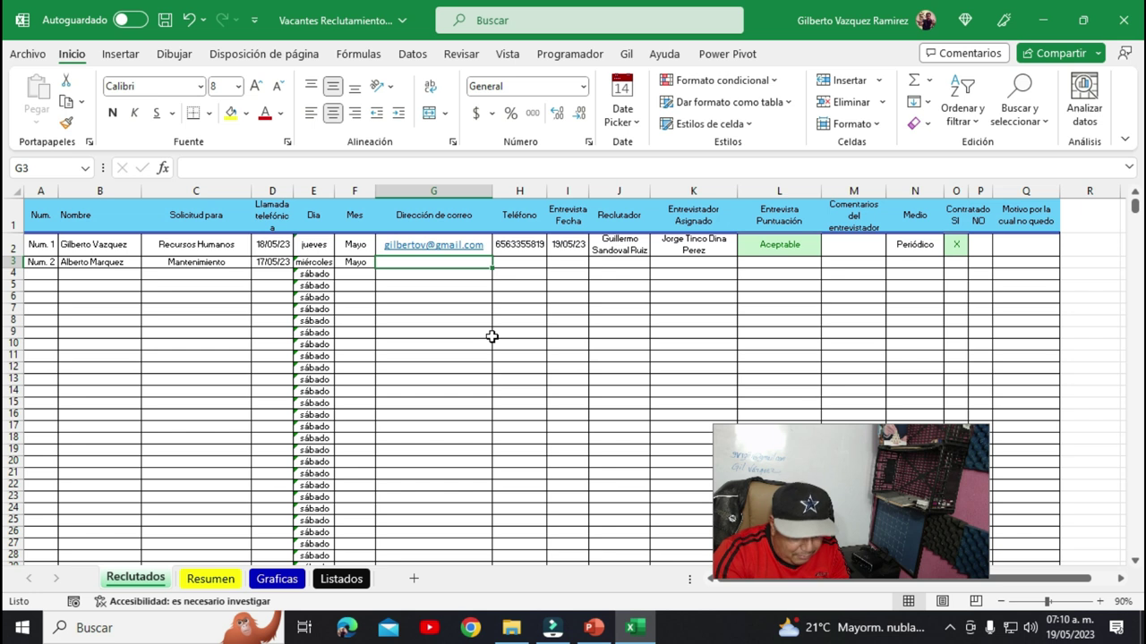
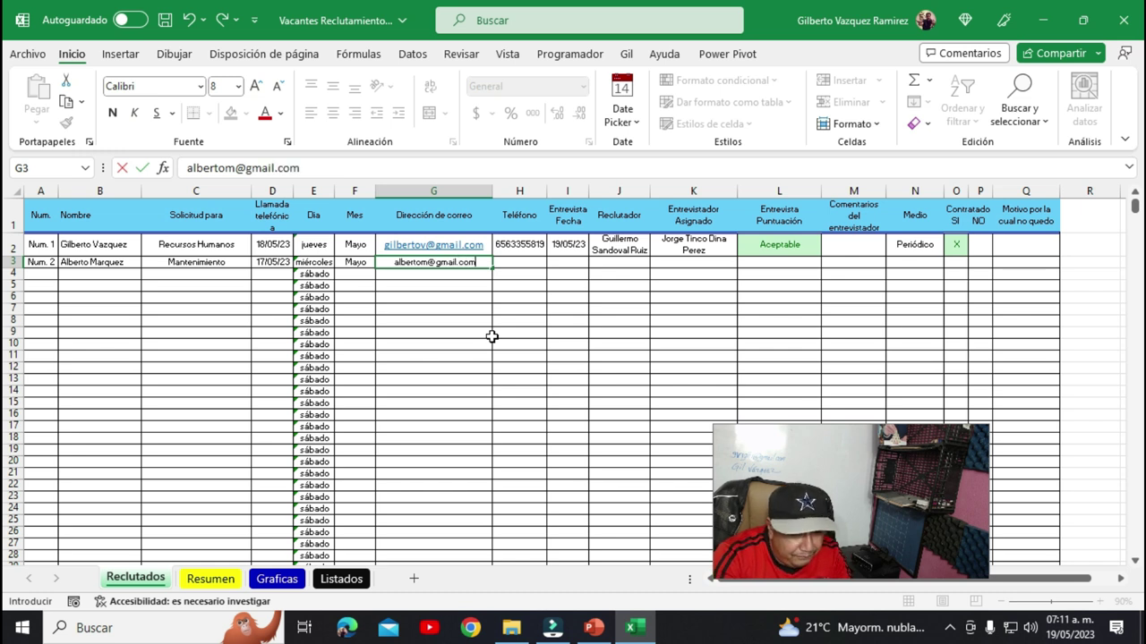
key("Tab")
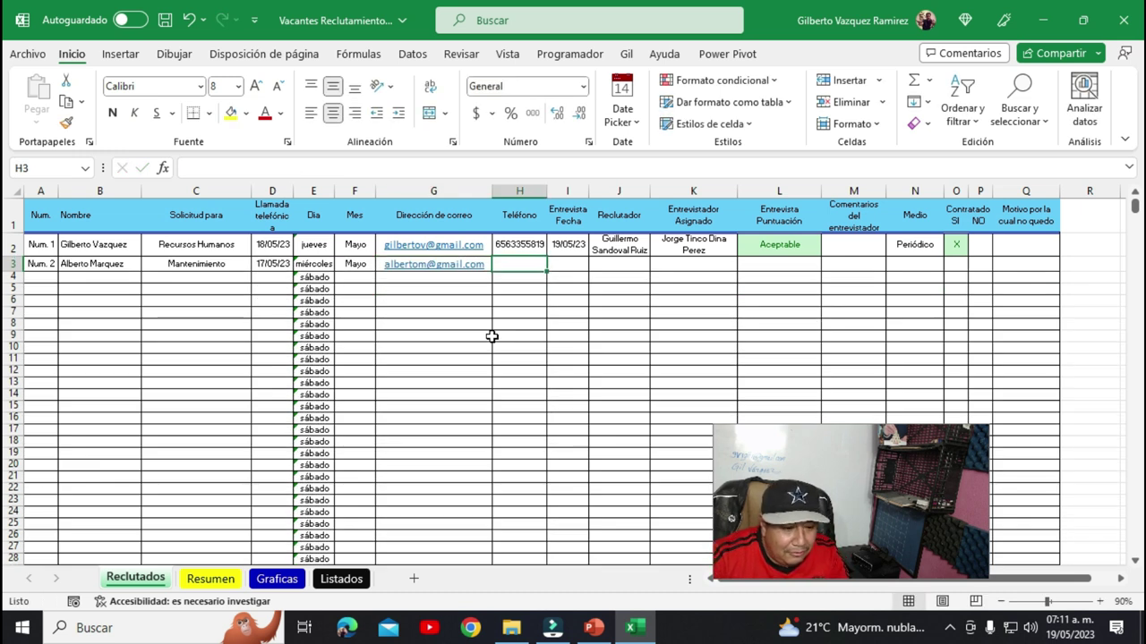
type("64")
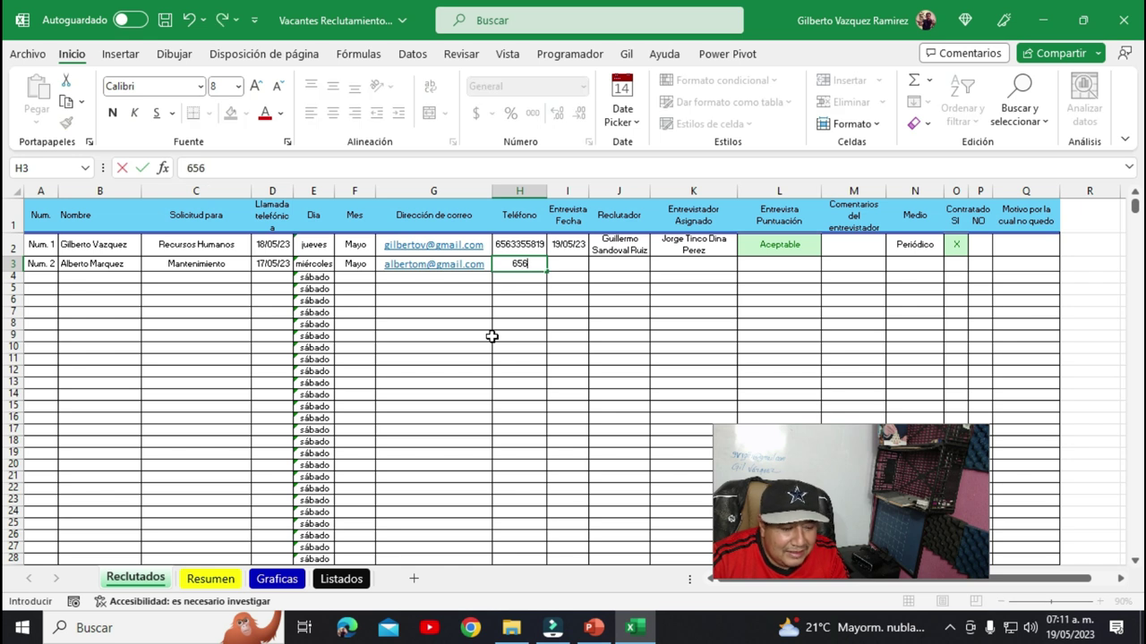
type("355818")
key("Tab")
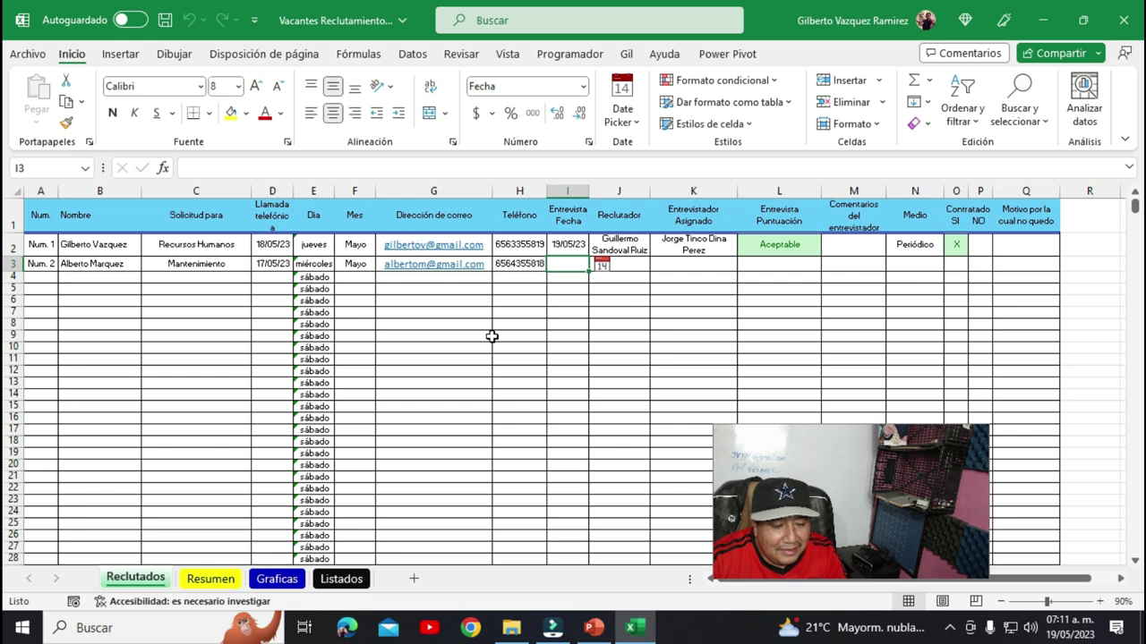
Set row 3's interview date to 19 May 2023.
left_click(599, 265)
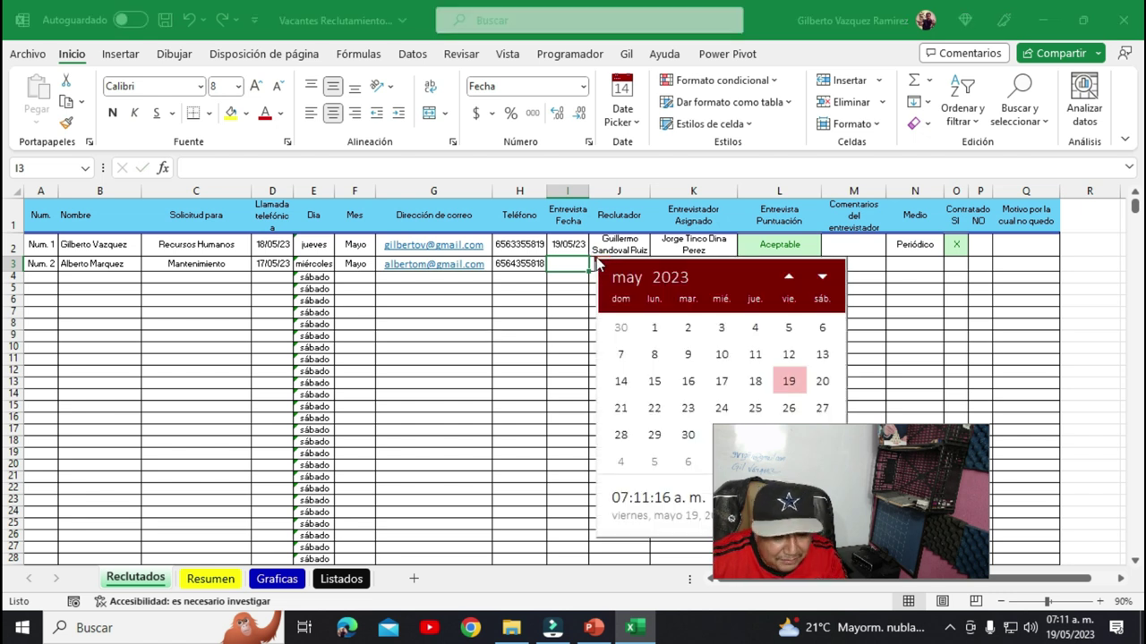
left_click(789, 383)
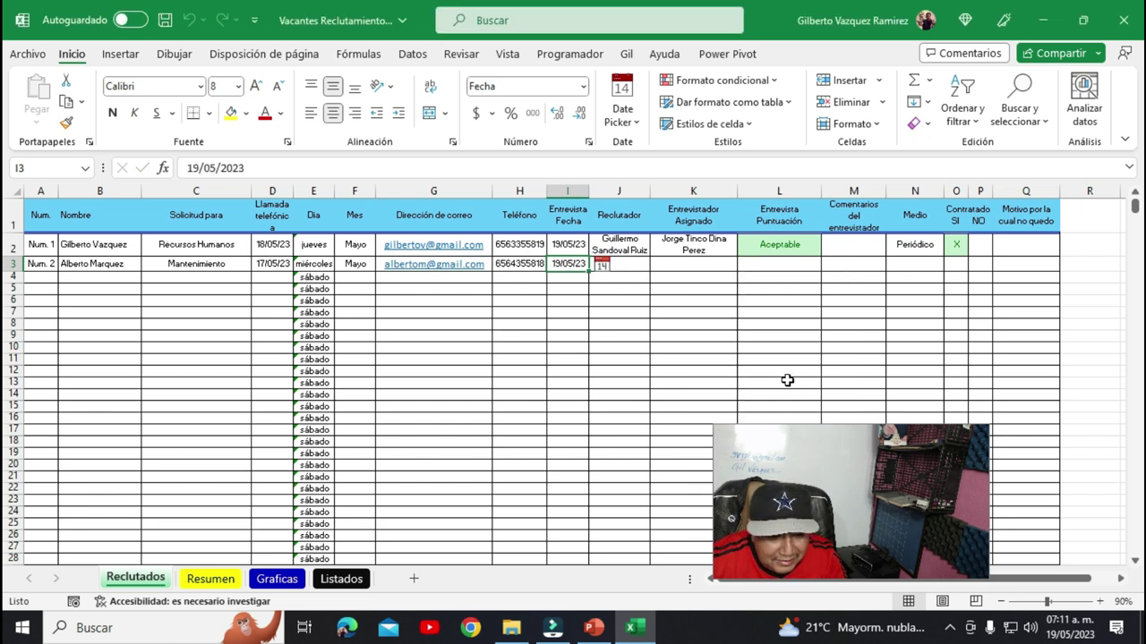
left_click(636, 265)
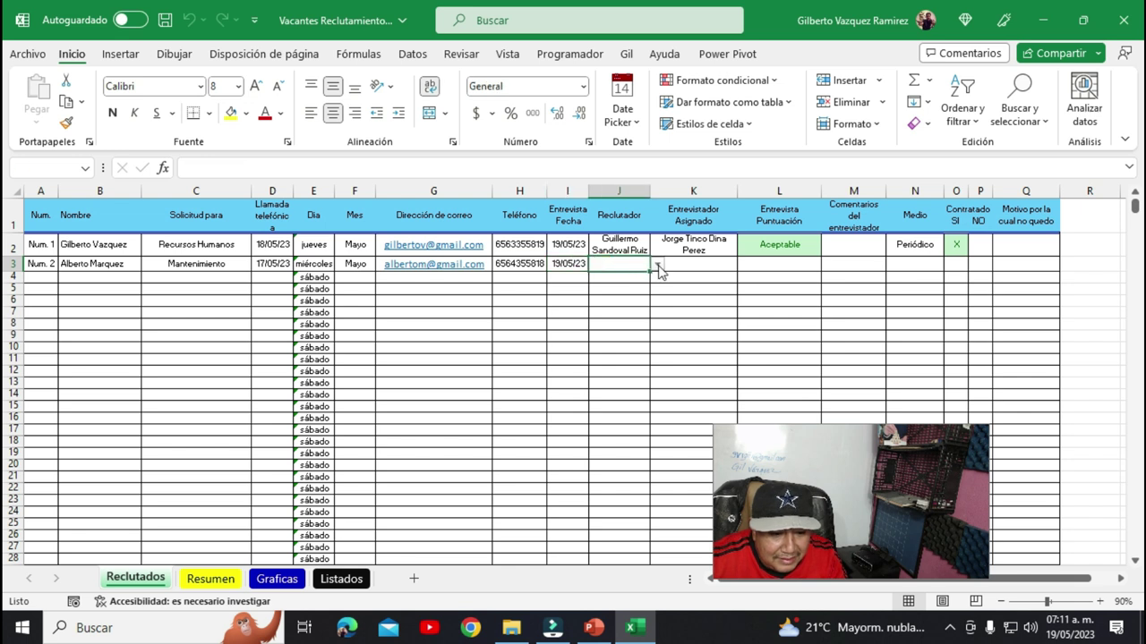
Choose a recruiter in J3 and an assigned interviewer in K3 from the lists.
left_click(659, 267)
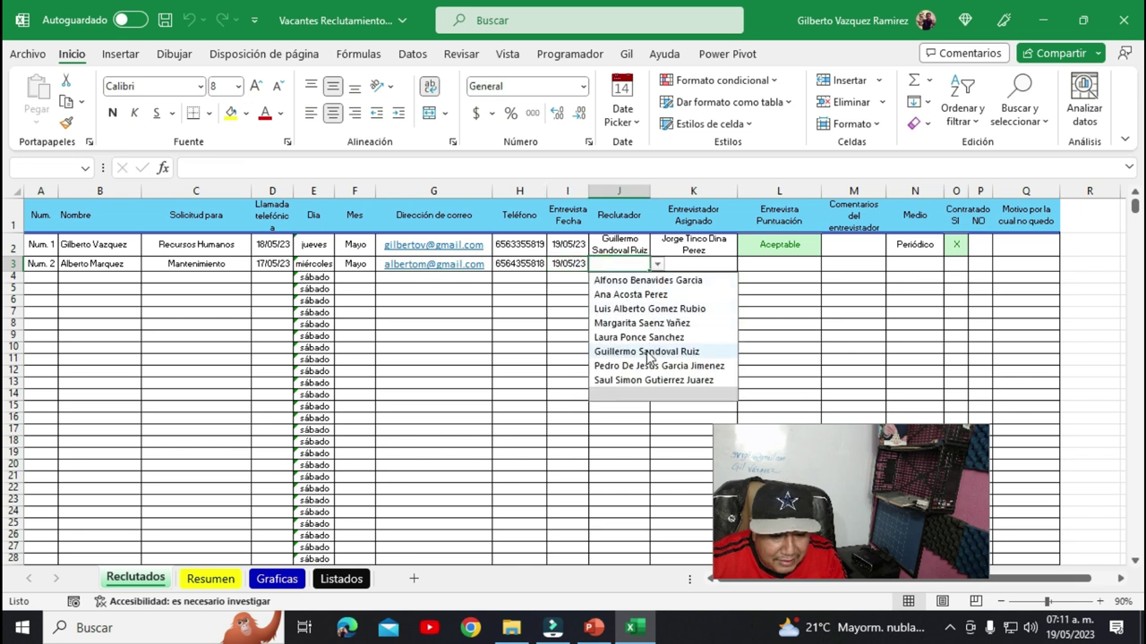
left_click(644, 293)
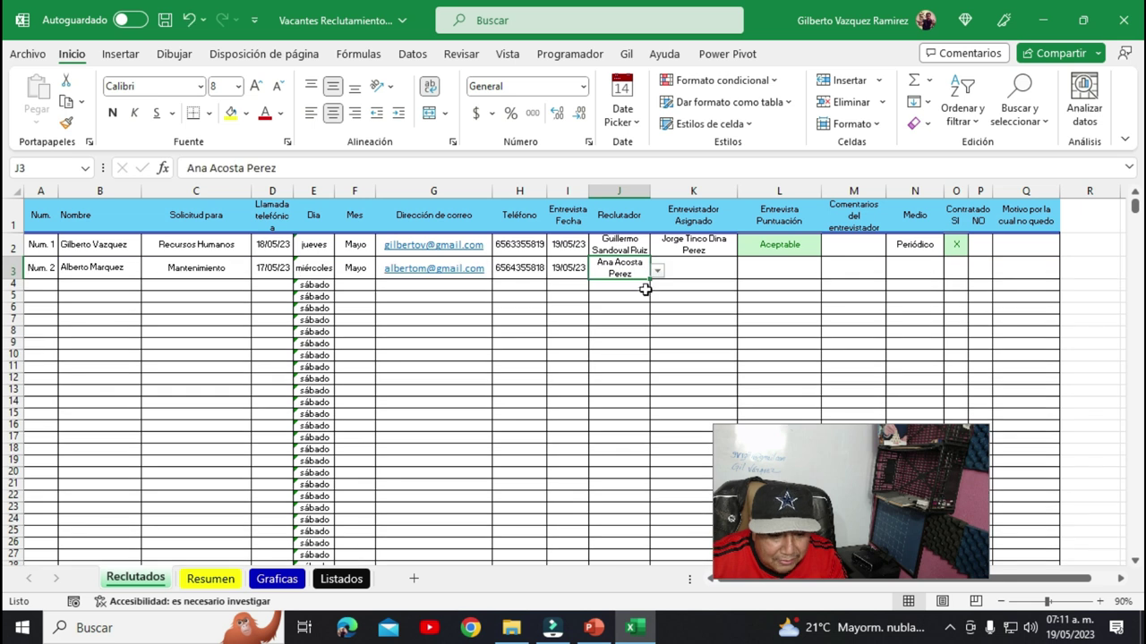
left_click(710, 272)
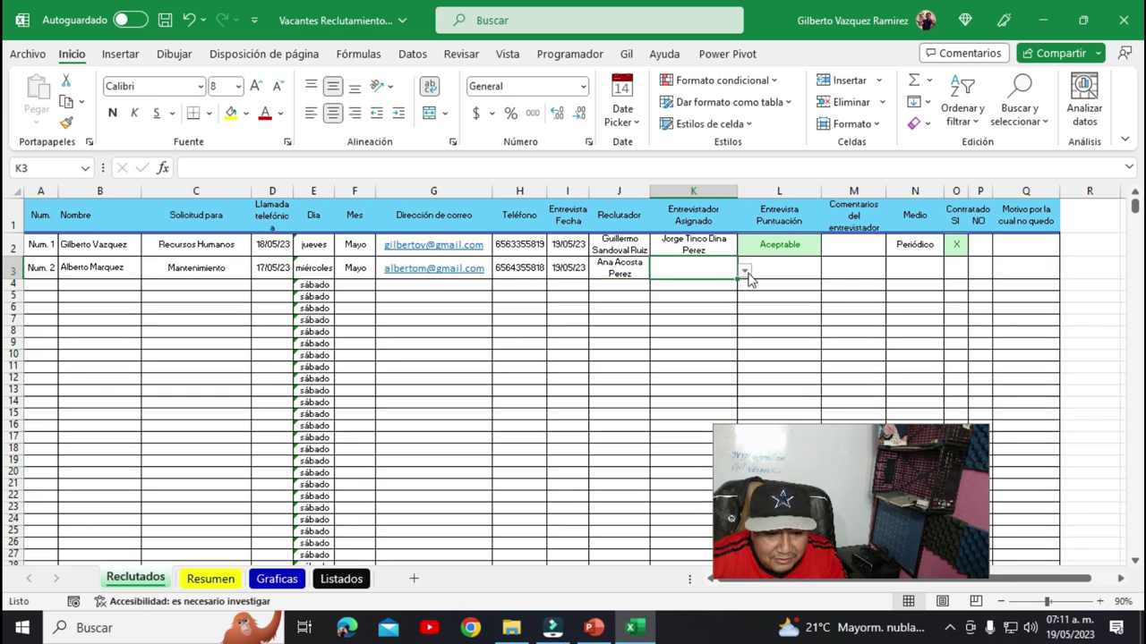
left_click(744, 272)
scroll(736, 338, "up", 1)
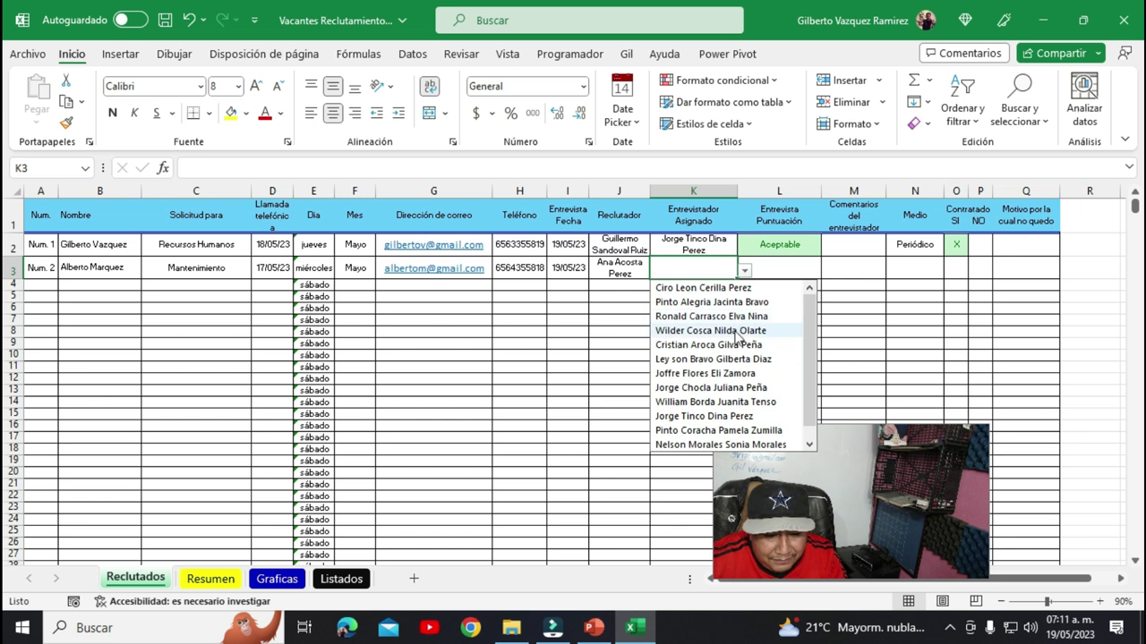
left_click(736, 333)
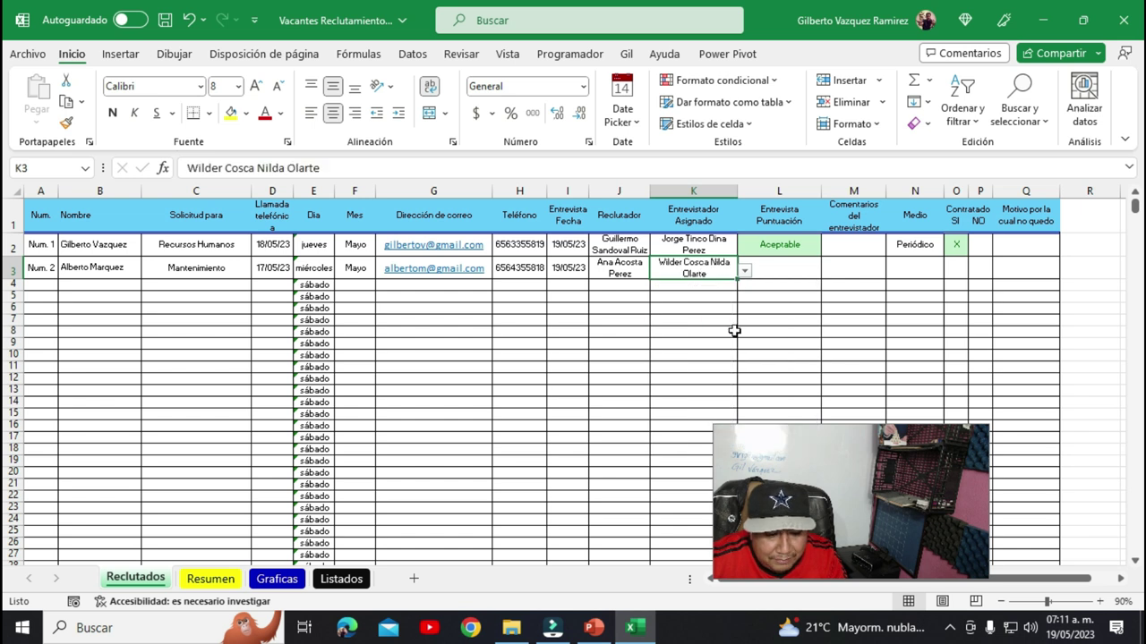
Rate the second candidate's interview as Inaceptable in L3.
left_click(793, 271)
left_click(828, 271)
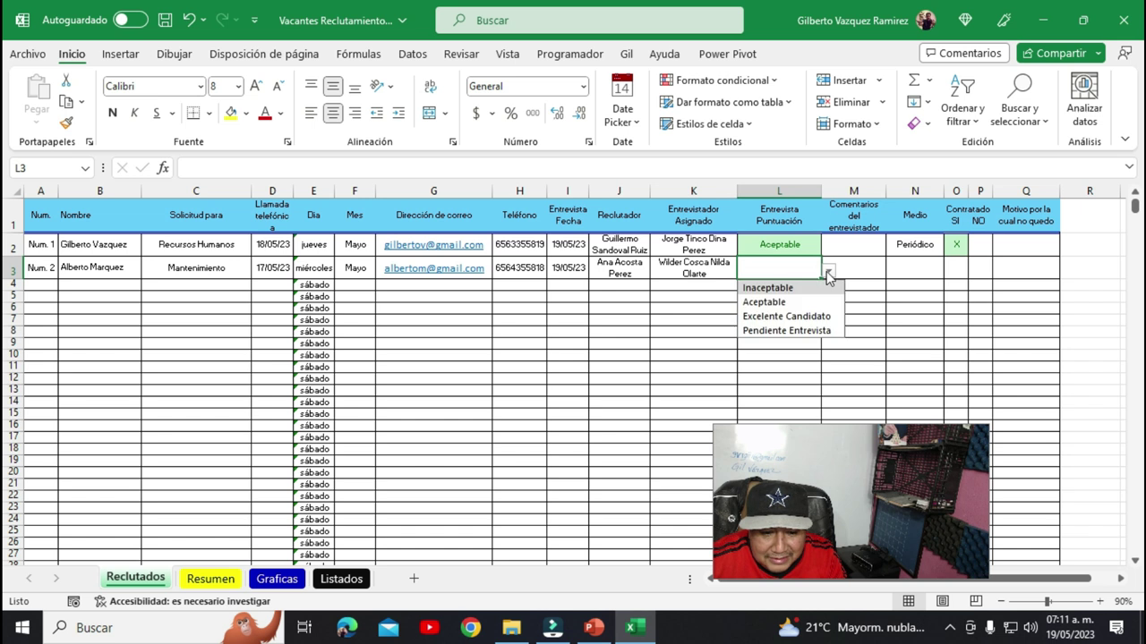
left_click(824, 292)
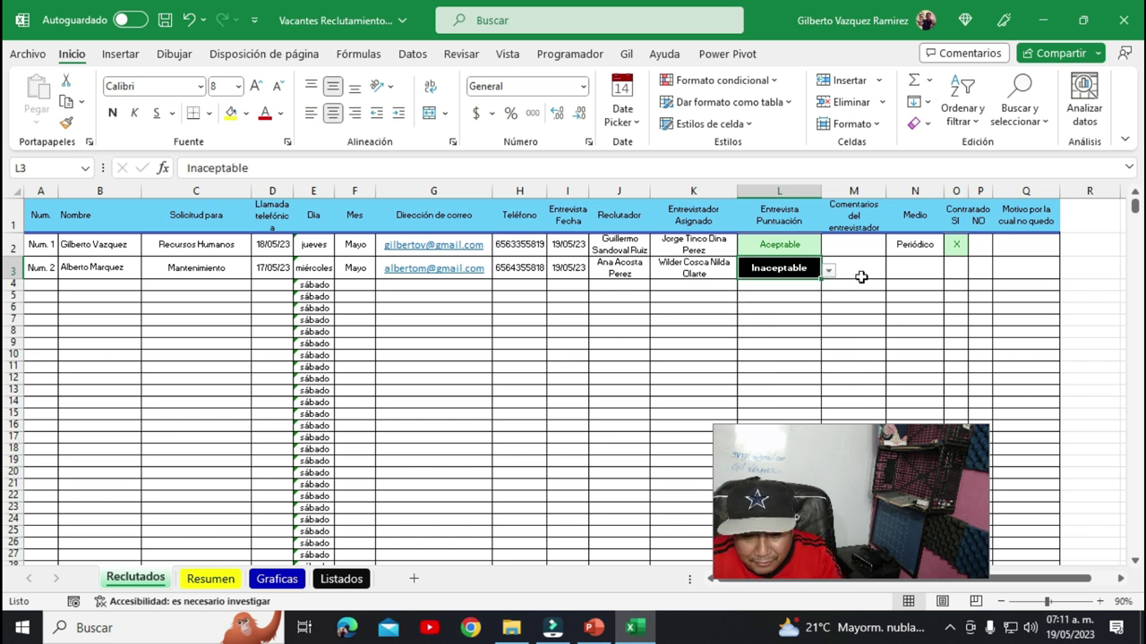
left_click(861, 278)
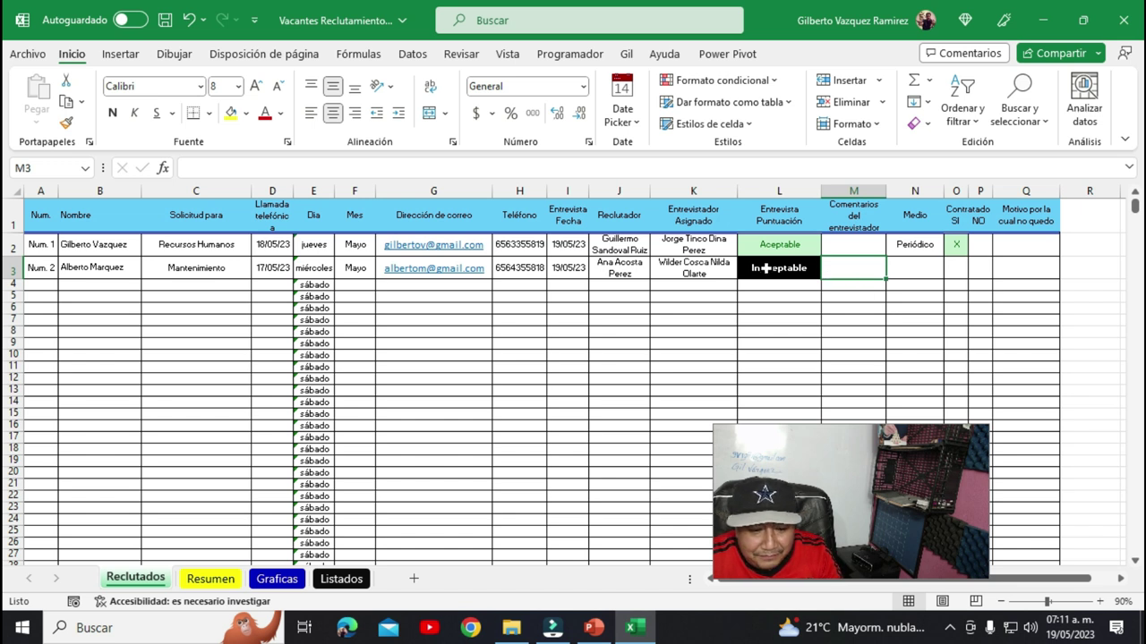
left_click(685, 265)
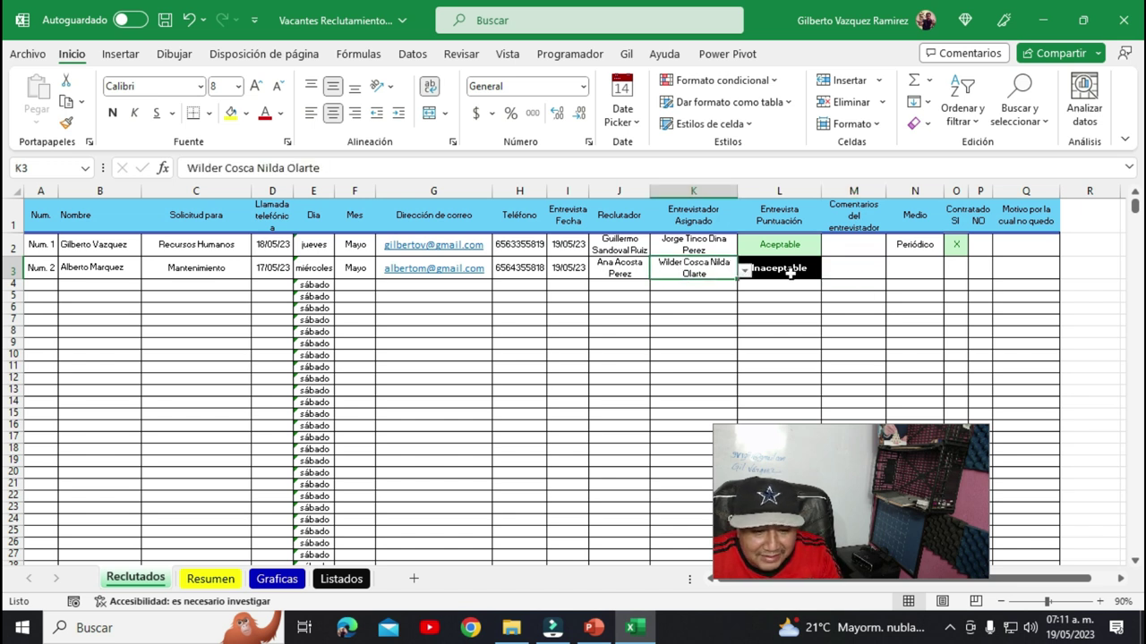
left_click(847, 275)
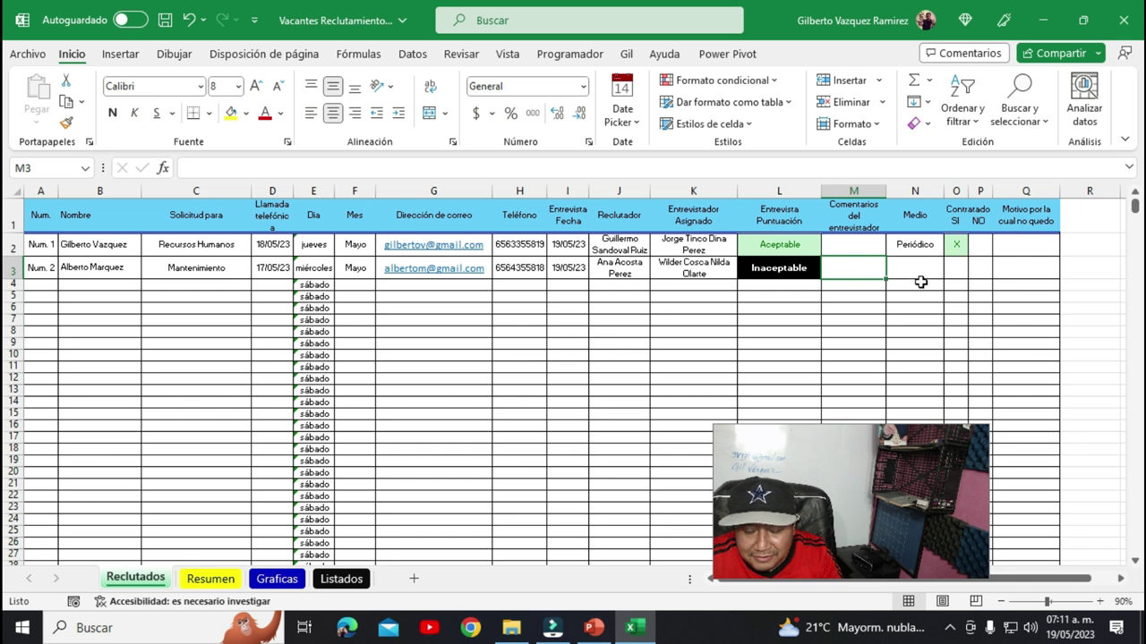
left_click(818, 269)
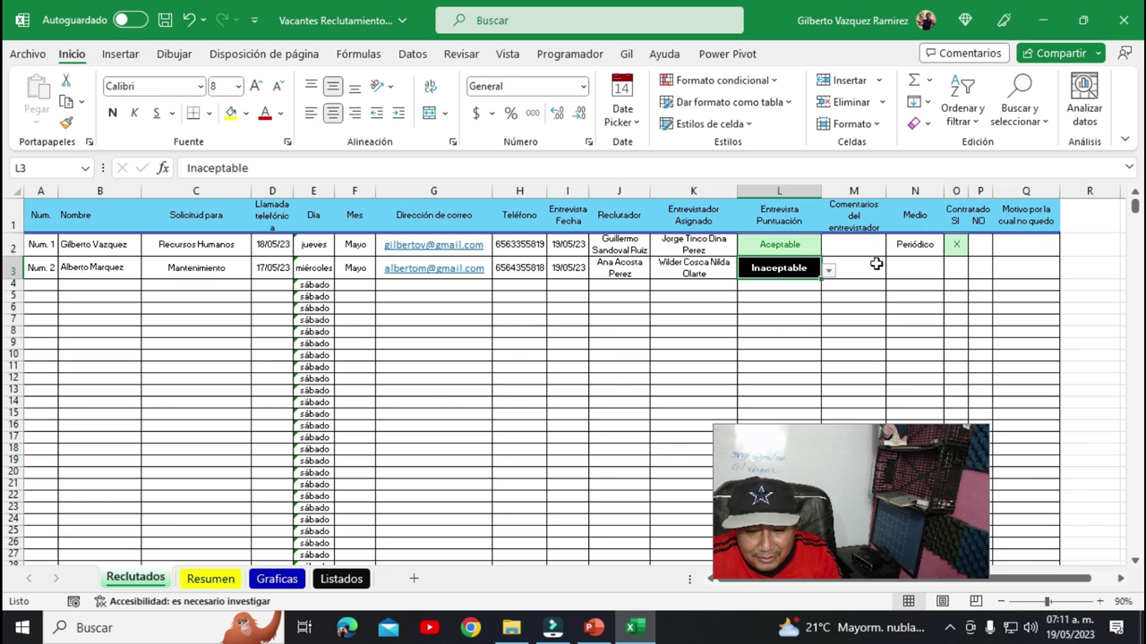
Set row 3's recruitment source to Facebook and mark an X under Contratado NO.
left_click(908, 269)
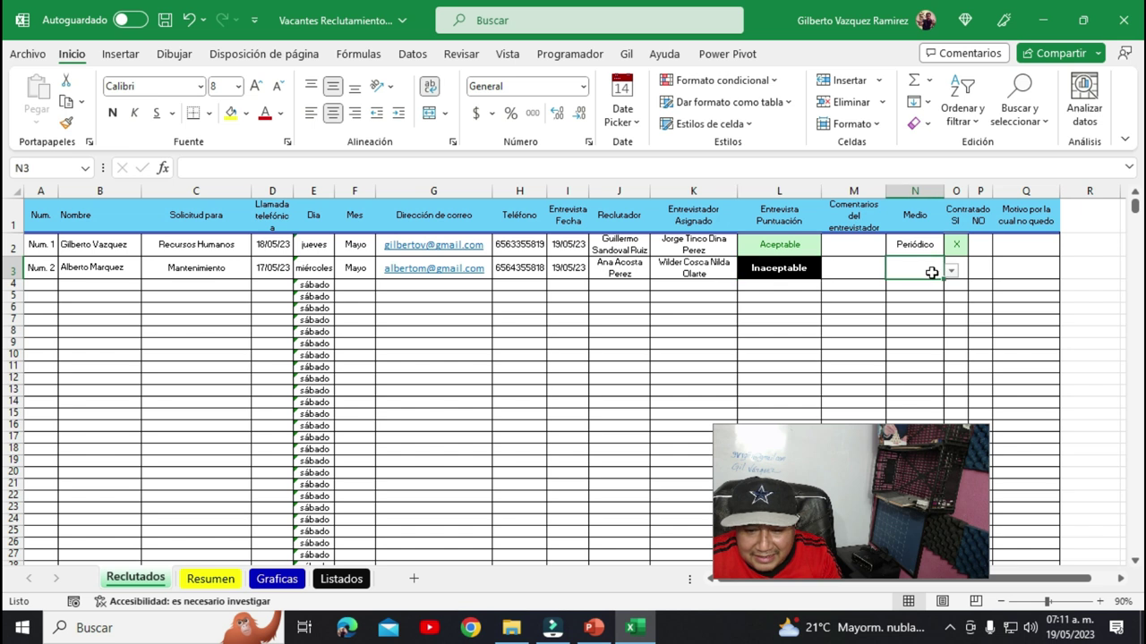
left_click(952, 273)
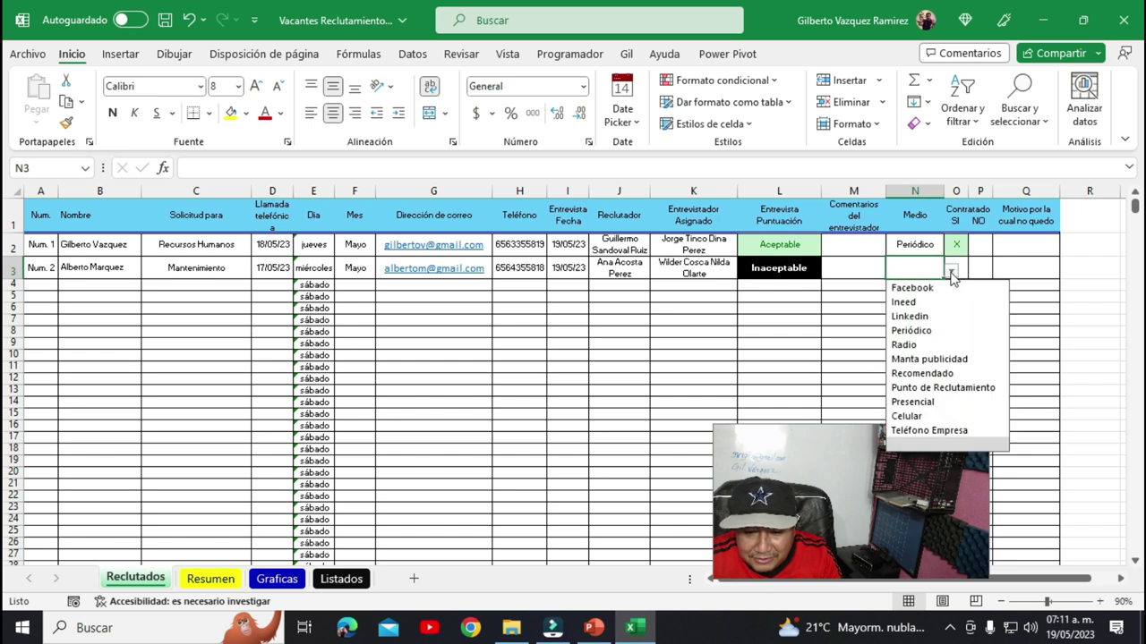
left_click(979, 286)
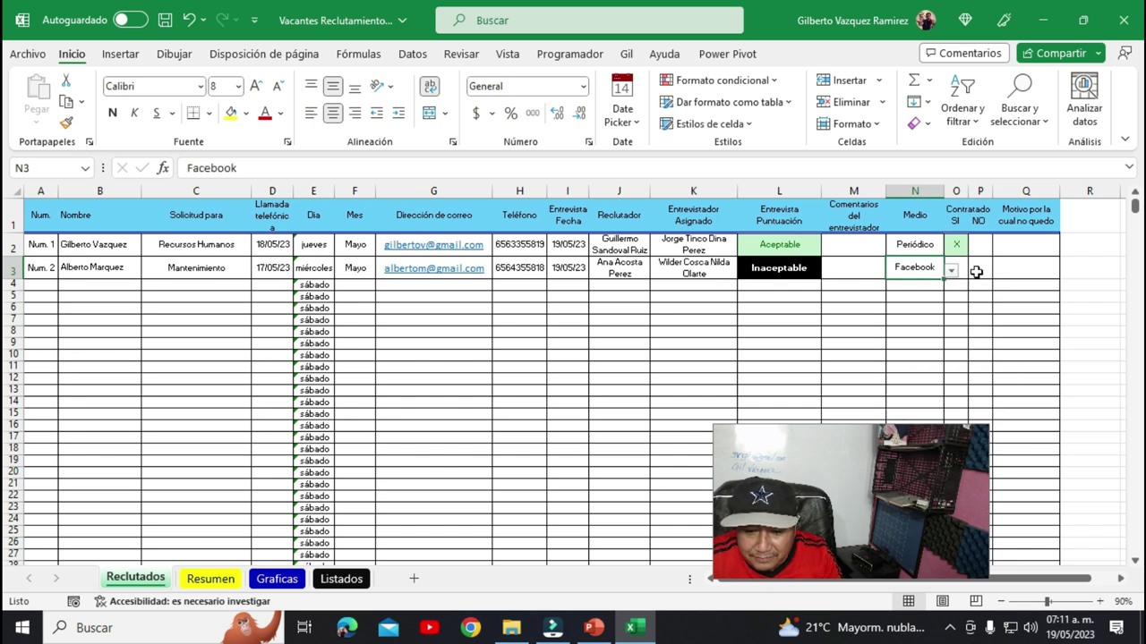
left_click(980, 274)
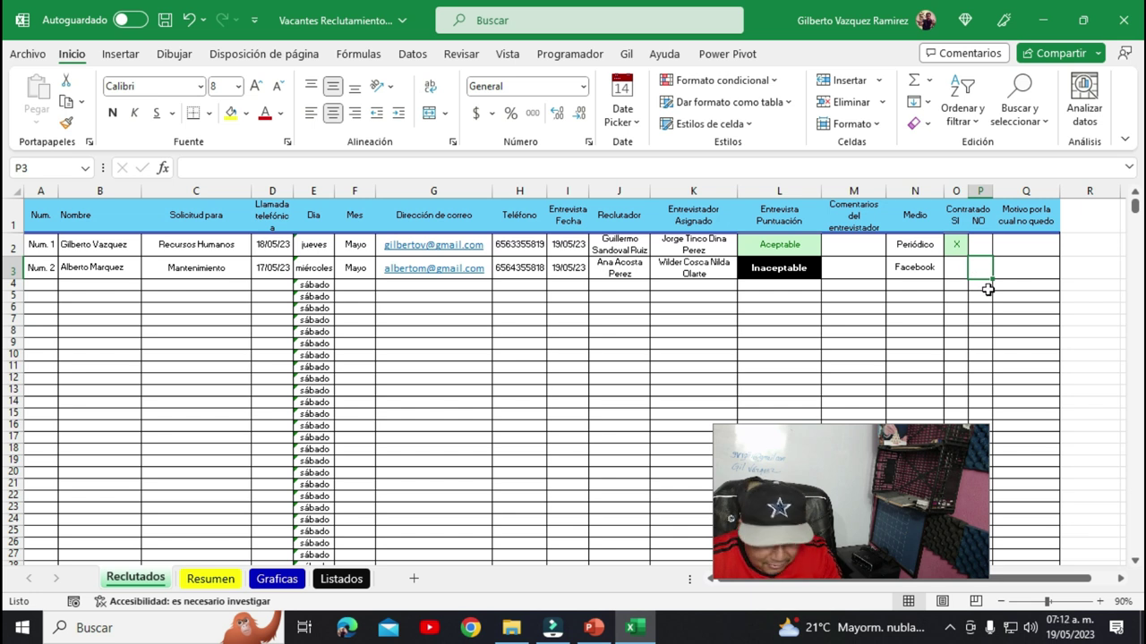
type("x")
key("BackSpace")
type("X")
key("Tab")
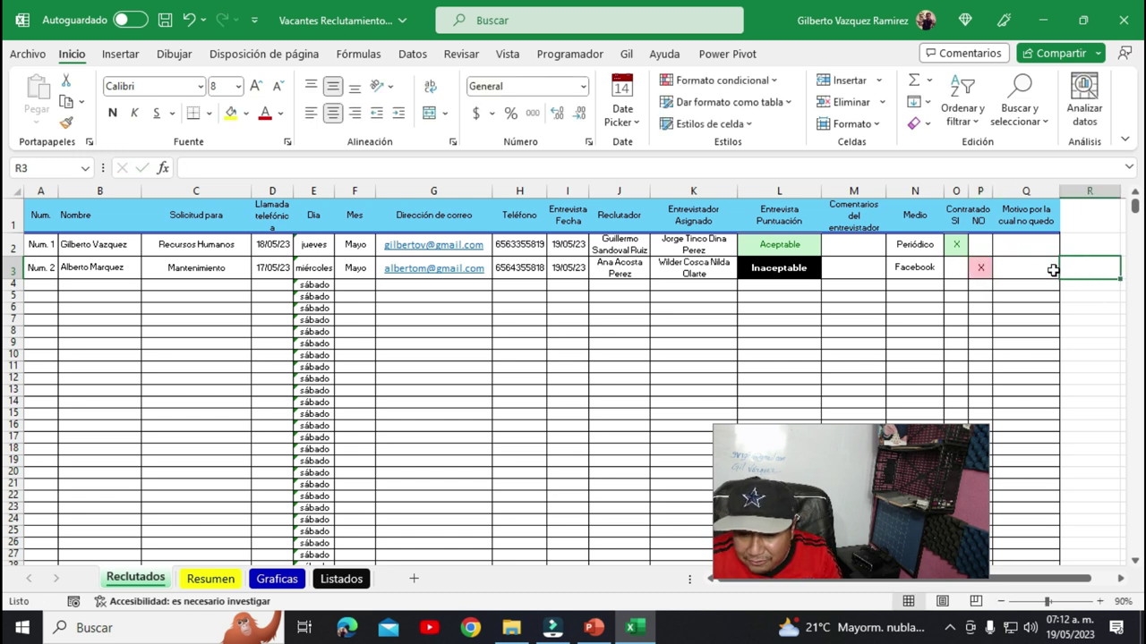
Set the not-hired reason to Fuera de Perfil and switch to the Graficas sheet.
left_click(1066, 273)
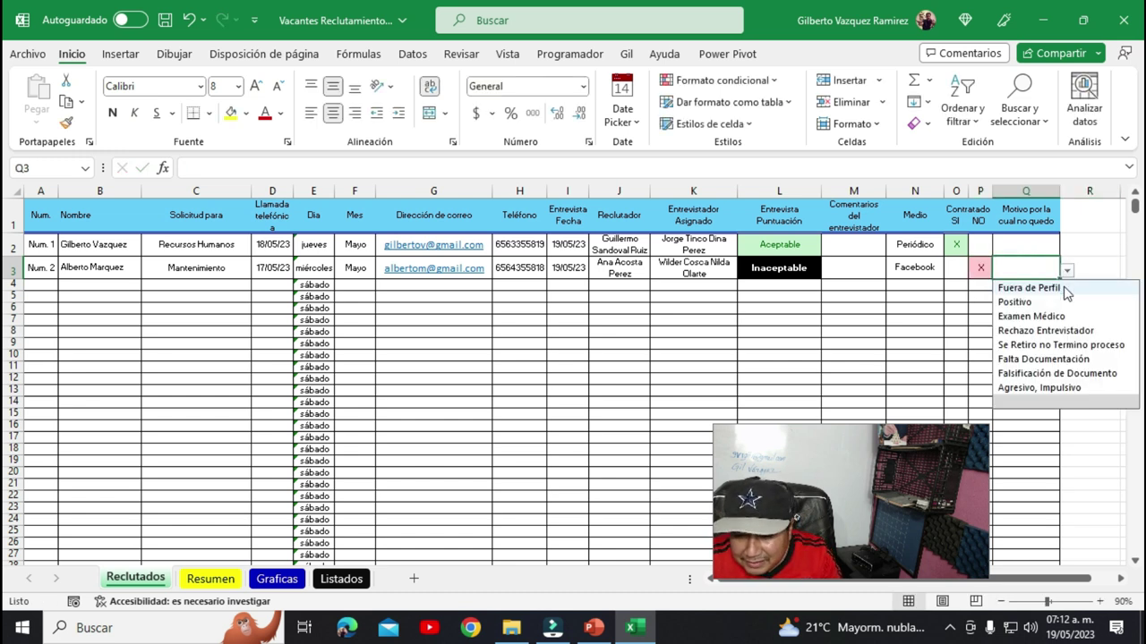
left_click(1029, 289)
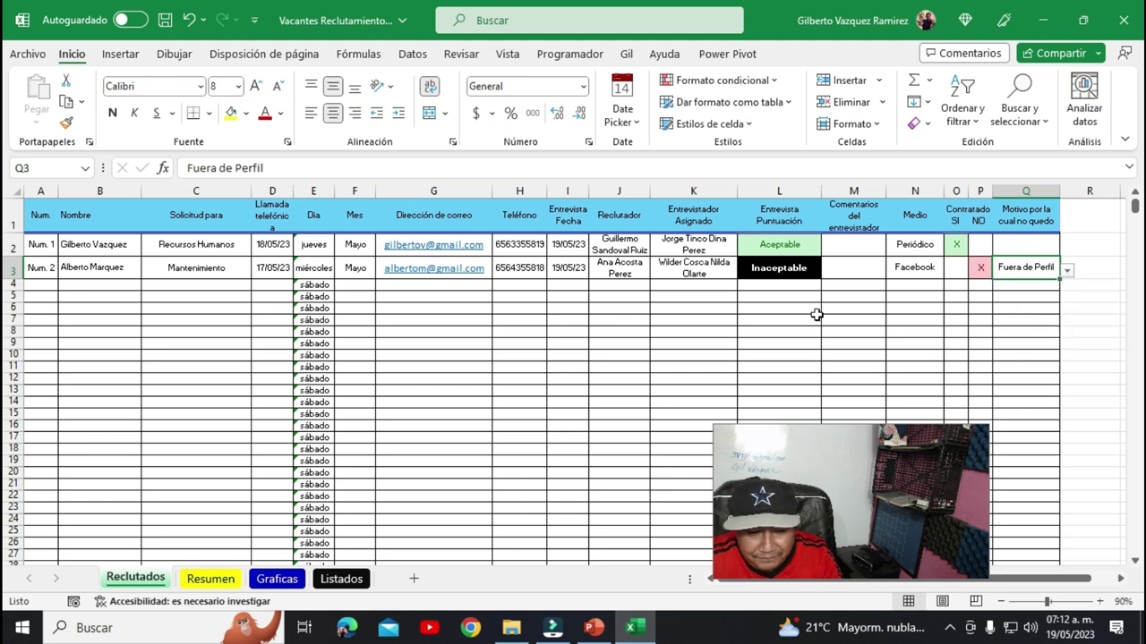
left_click(276, 579)
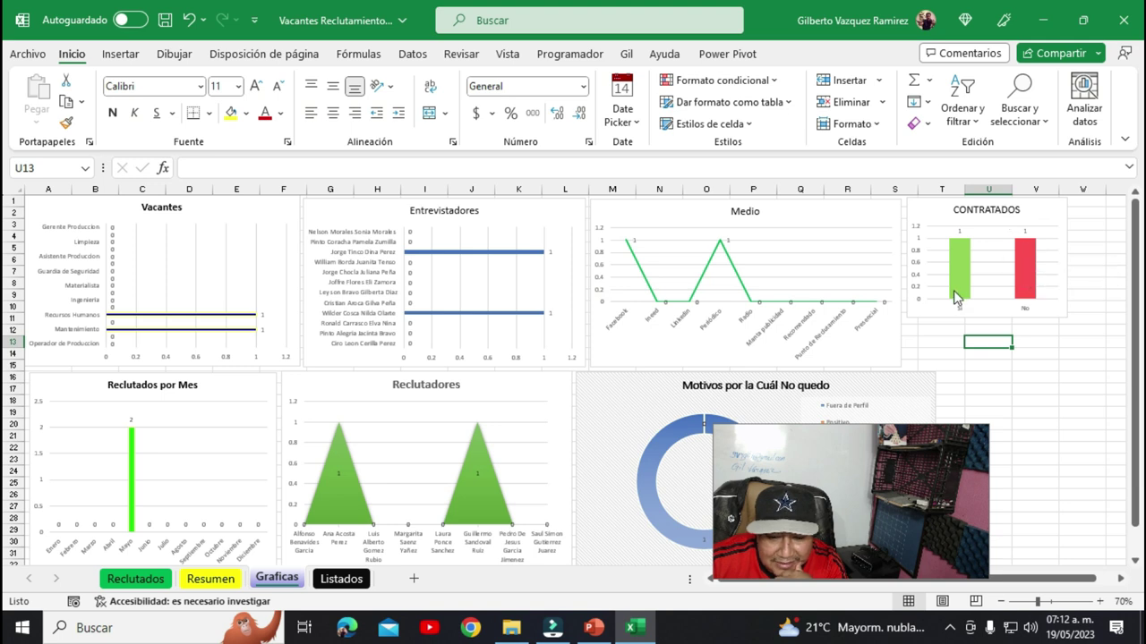
Inspect the Reclutados por Mes and Reclutadores charts, then return to the Reclutados sheet.
scroll(993, 332, "down", 5)
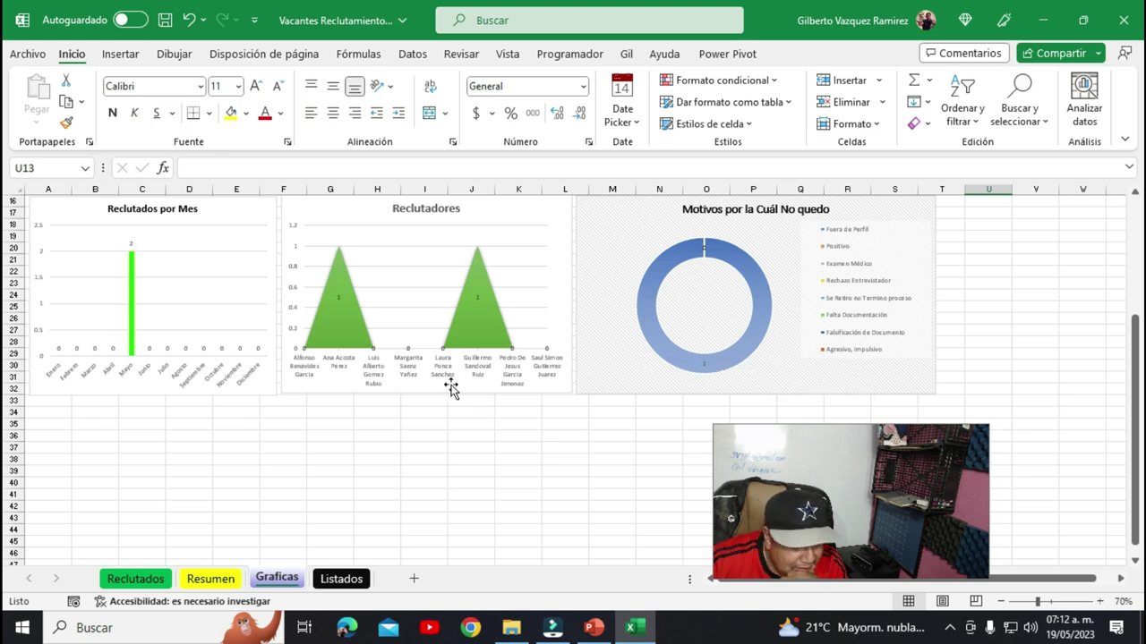
left_click(145, 280)
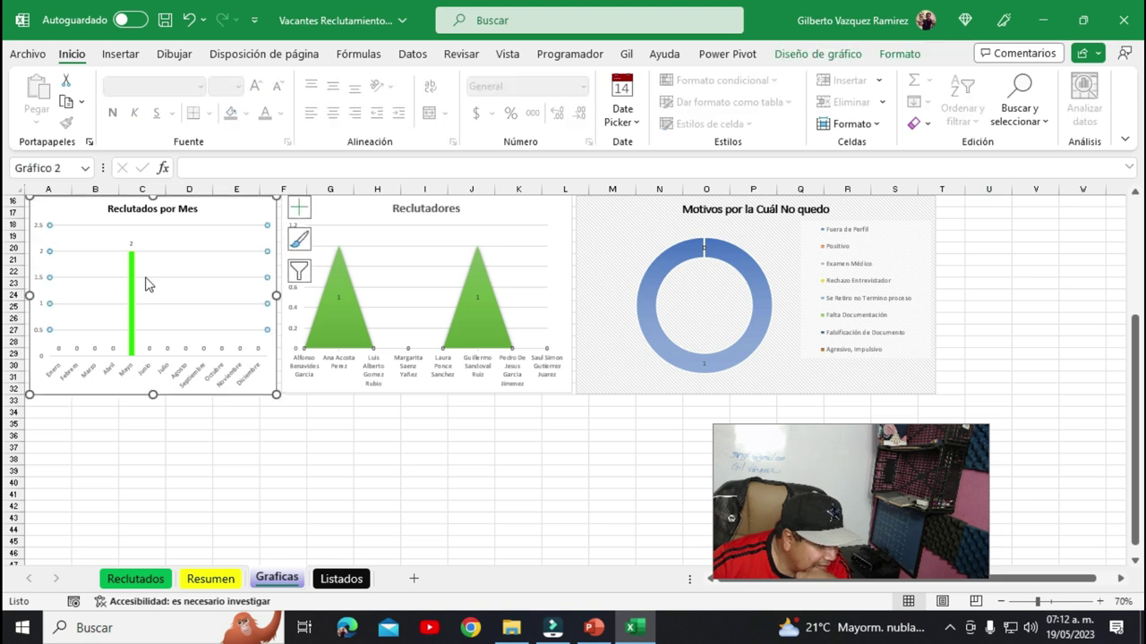
left_click(411, 305)
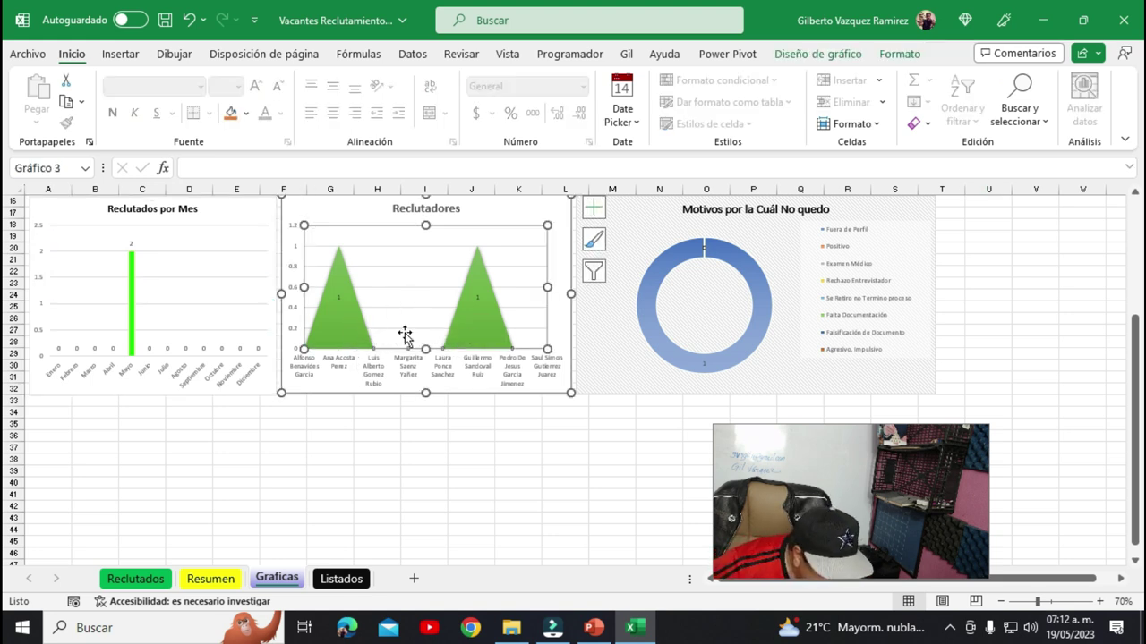
left_click(473, 316)
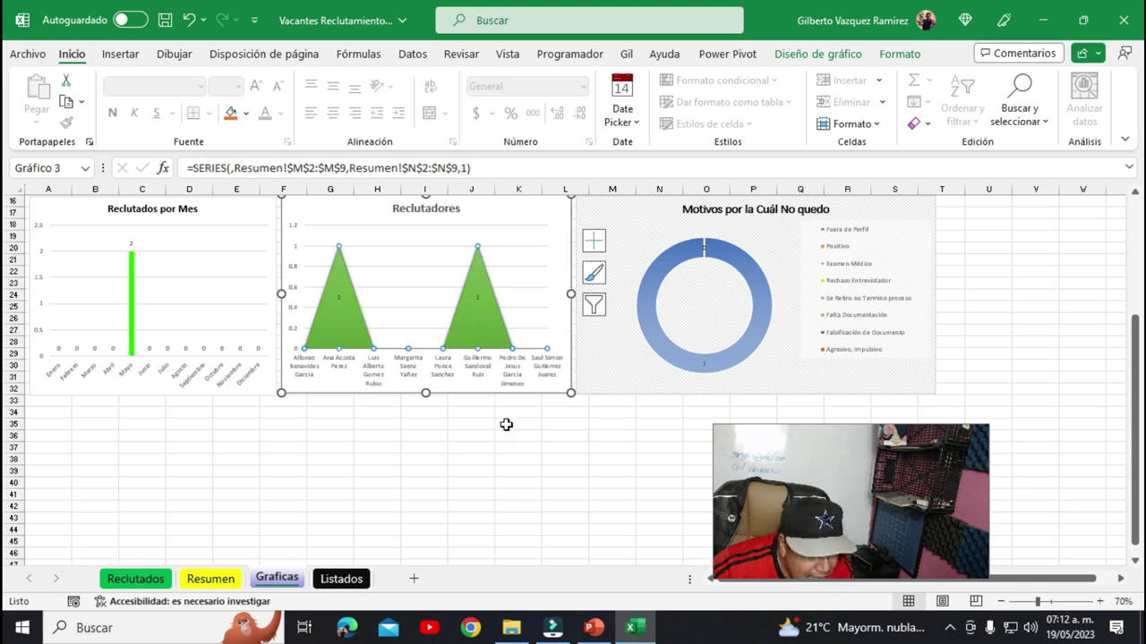
scroll(506, 425, "up", 3)
scroll(506, 425, "up", 1)
scroll(543, 391, "up", 1)
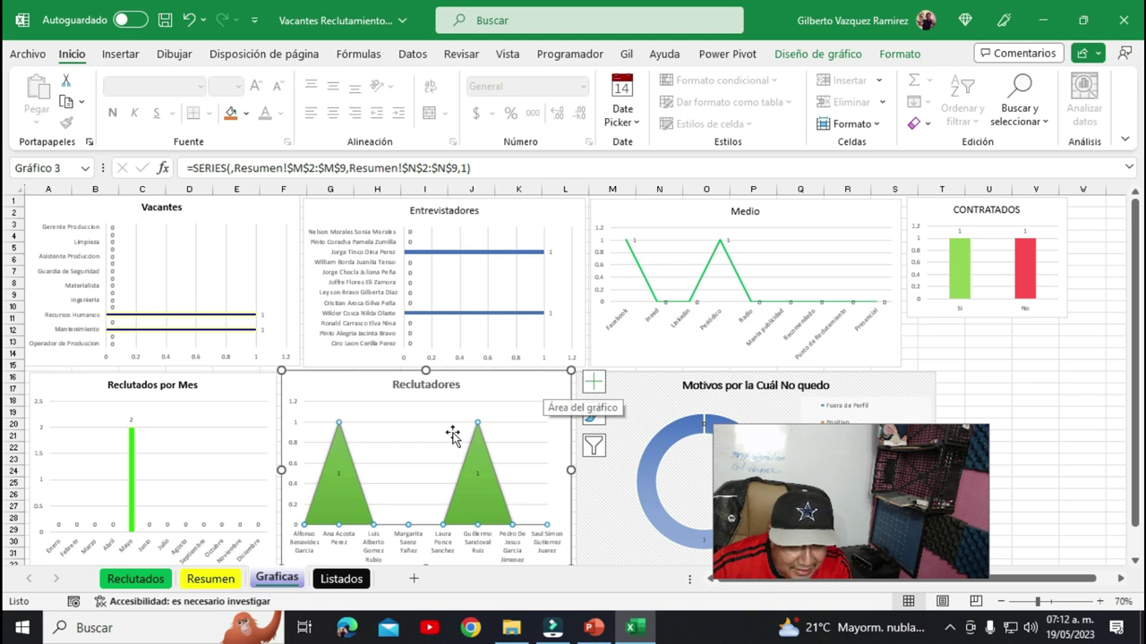
scroll(412, 354, "down", 4)
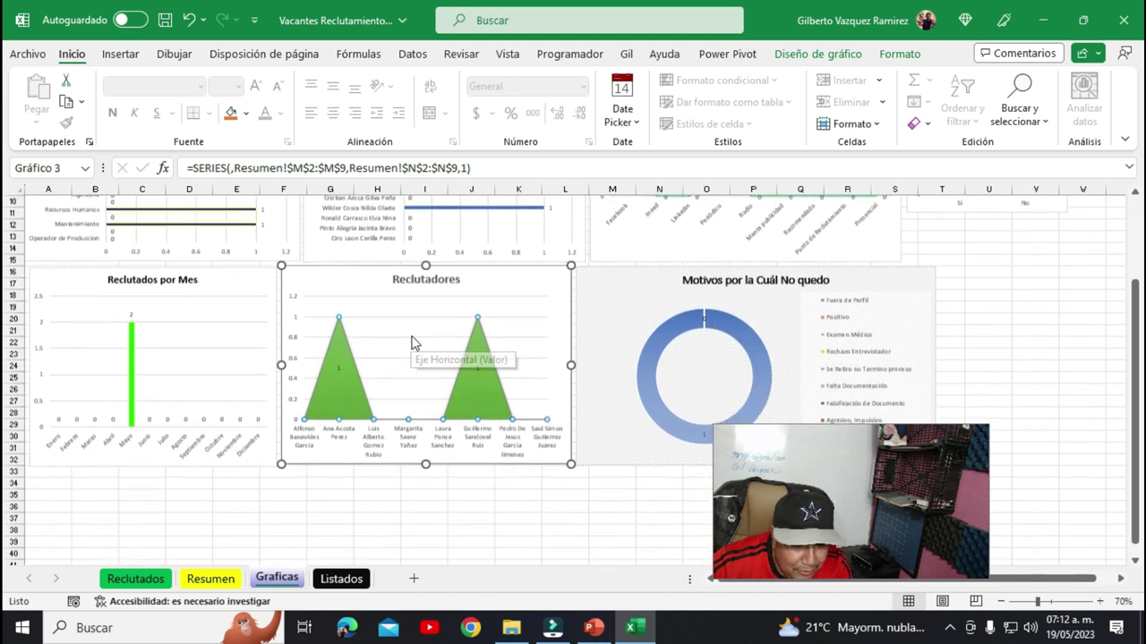
scroll(428, 349, "down", 1)
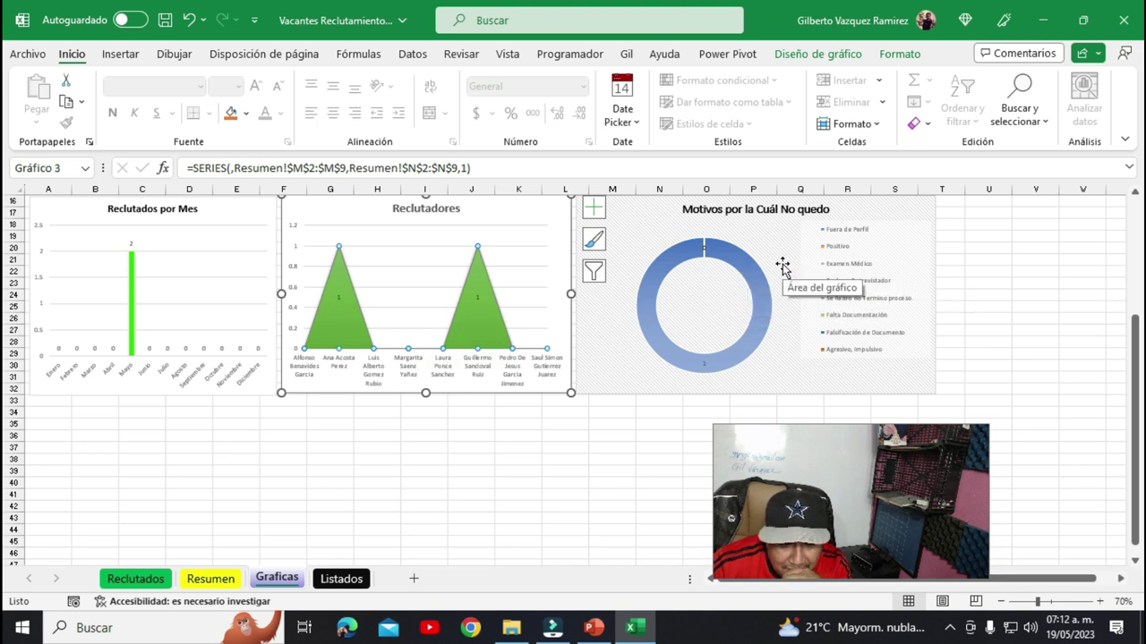
scroll(783, 265, "up", 3)
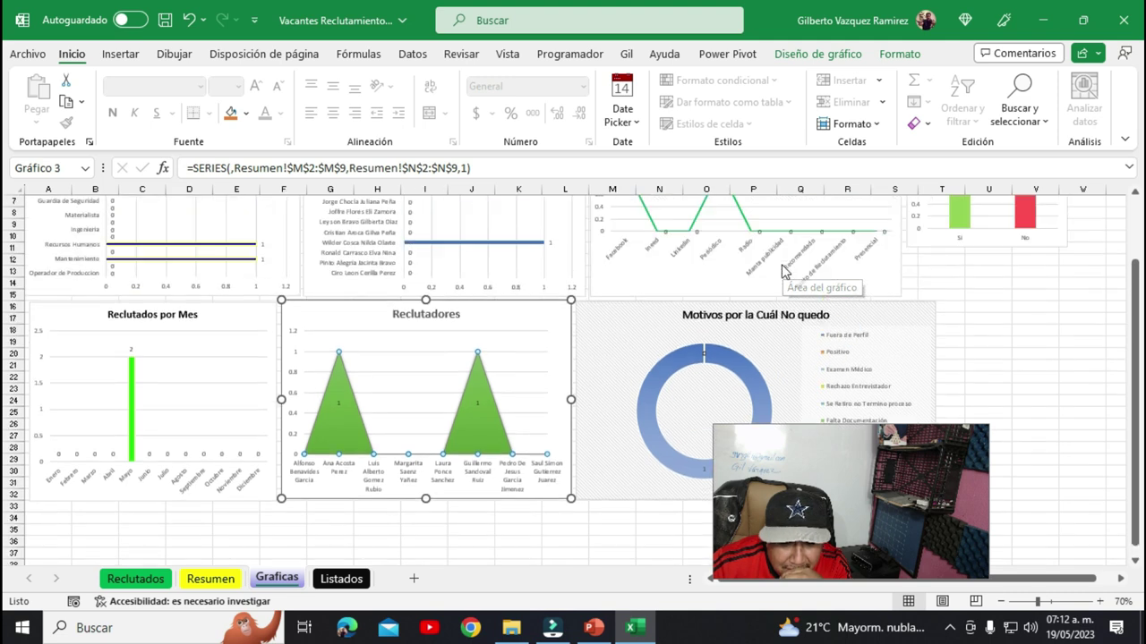
scroll(782, 269, "up", 2)
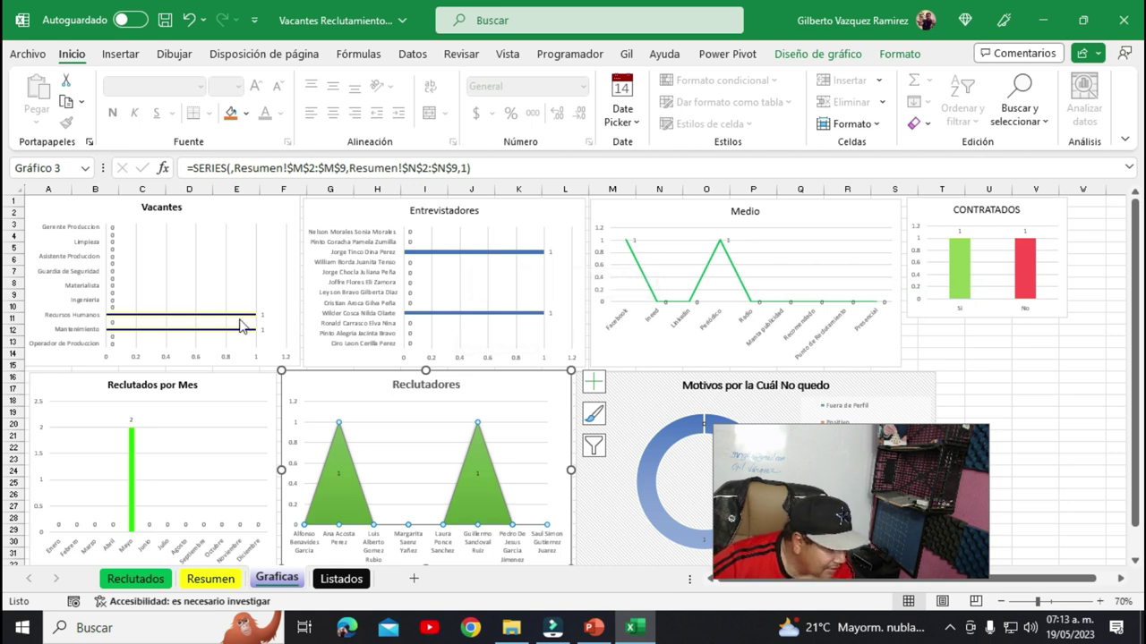
mouse_move(250, 332)
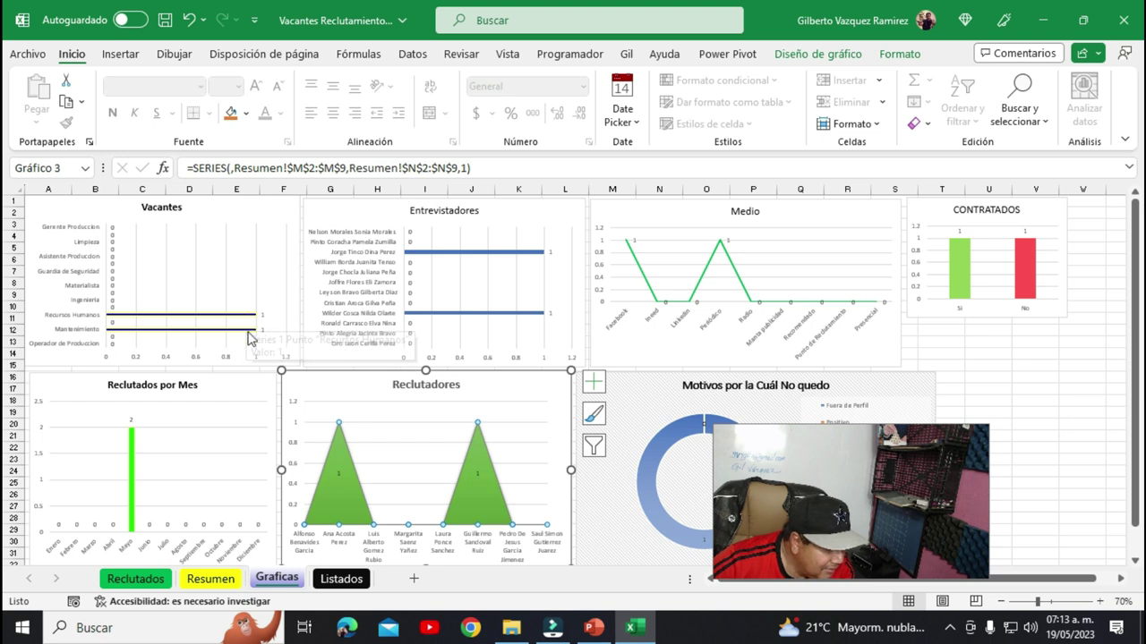
left_click(135, 580)
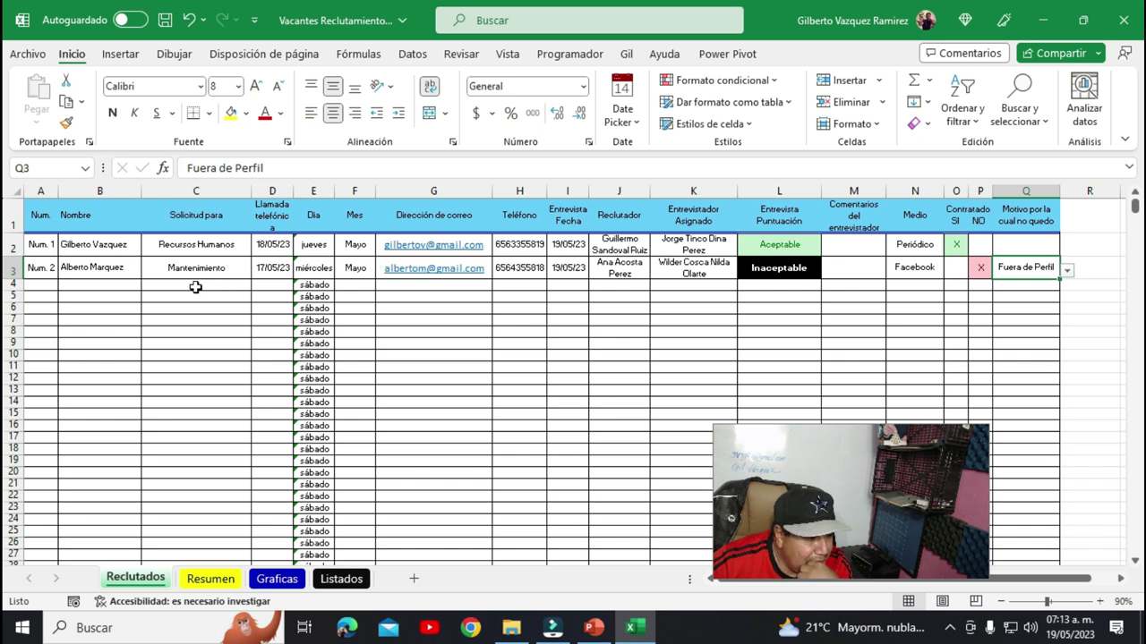
Fill C4:C7 with Materialista, Laboratorio, Montacarguista and Guardia de Seguridad from the dropdowns.
left_click(196, 286)
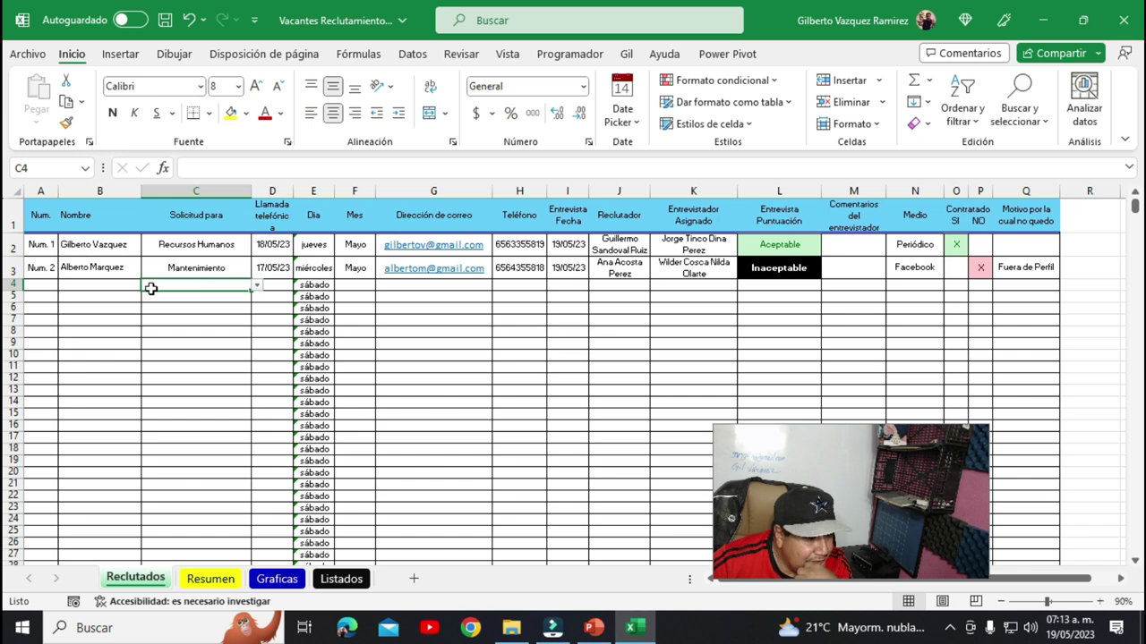
left_click(121, 286)
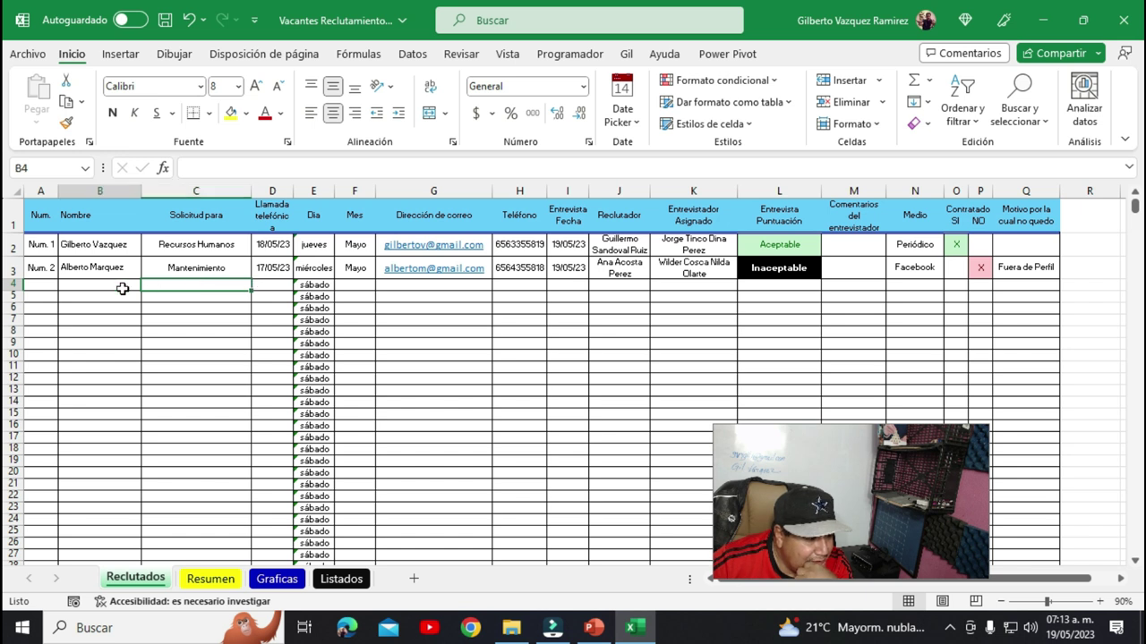
left_click(194, 289)
left_click(258, 285)
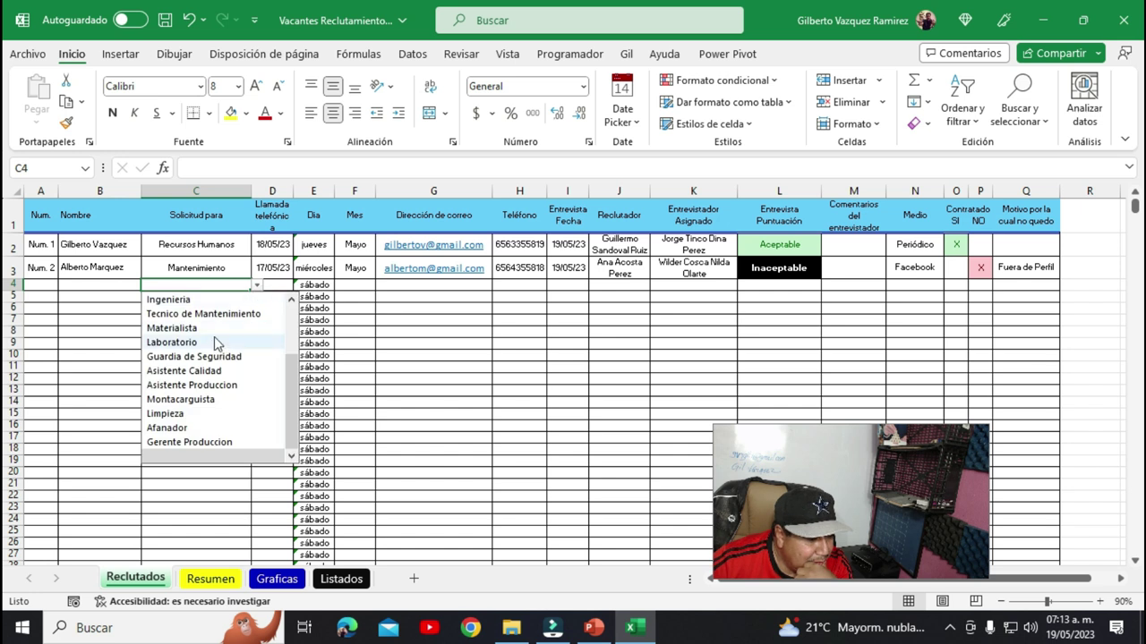
left_click(219, 324)
left_click(230, 301)
left_click(257, 297)
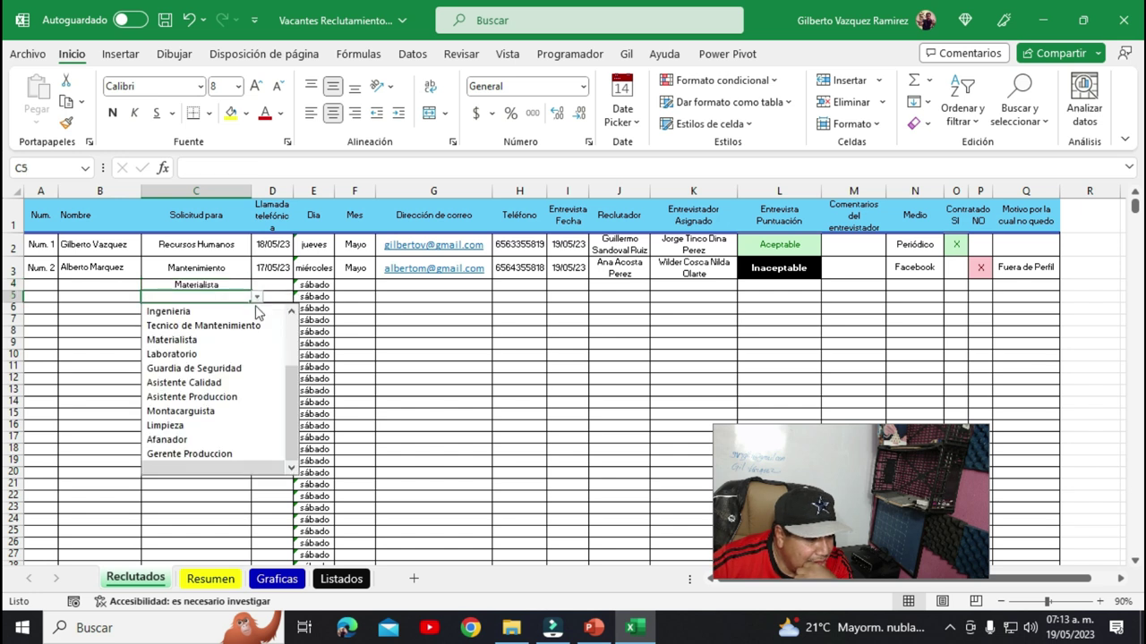
left_click(228, 351)
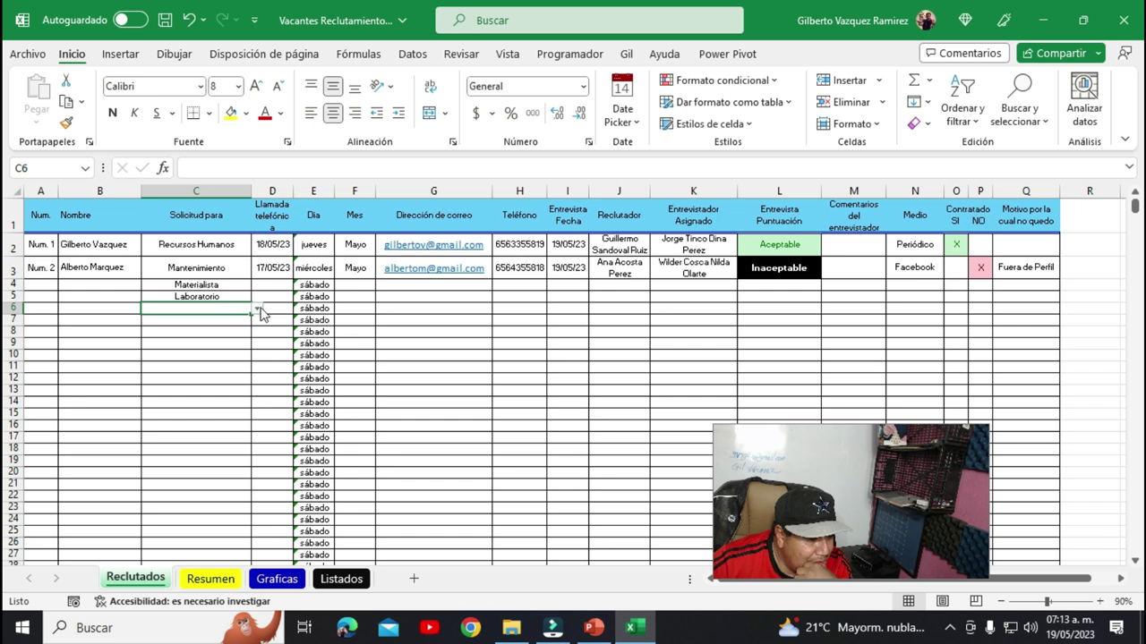
left_click(257, 309)
left_click(215, 424)
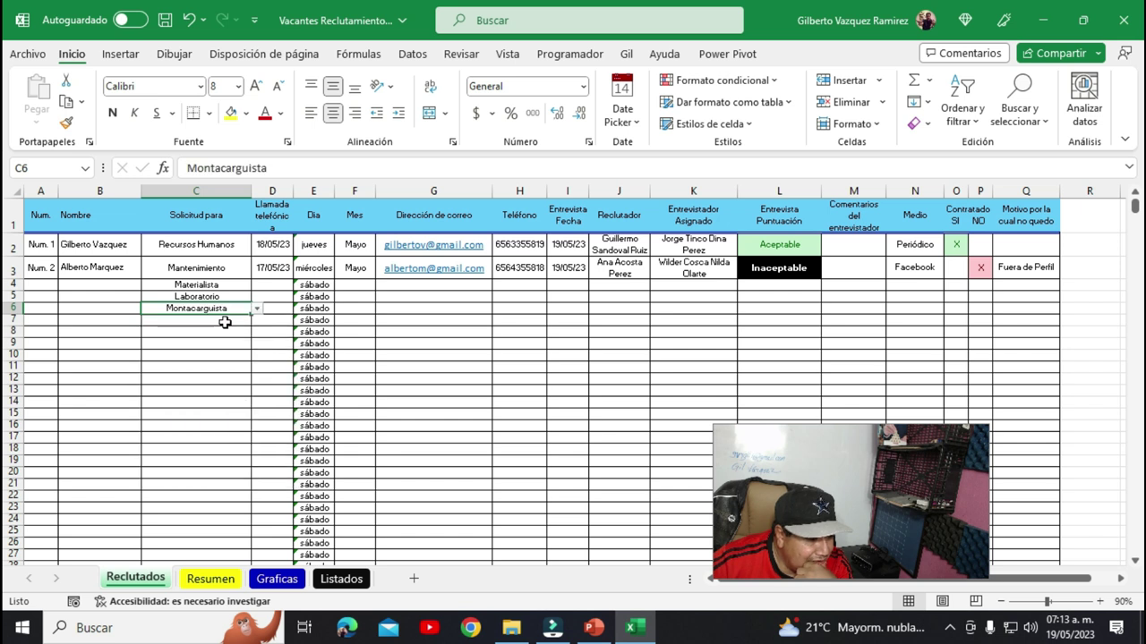
left_click(223, 319)
left_click(257, 319)
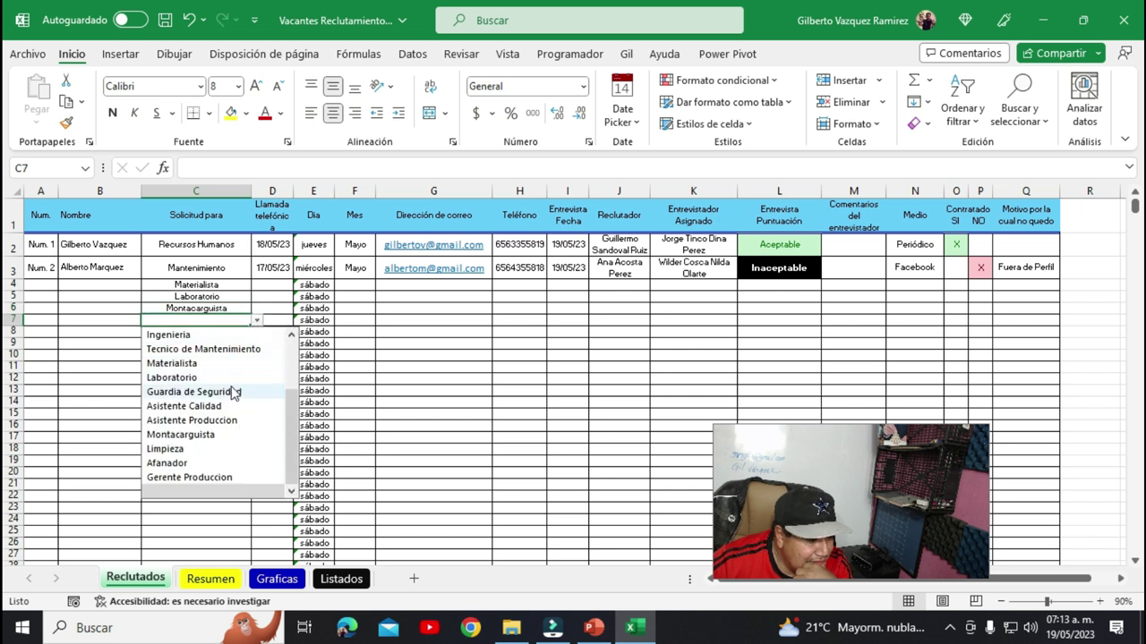
left_click(226, 391)
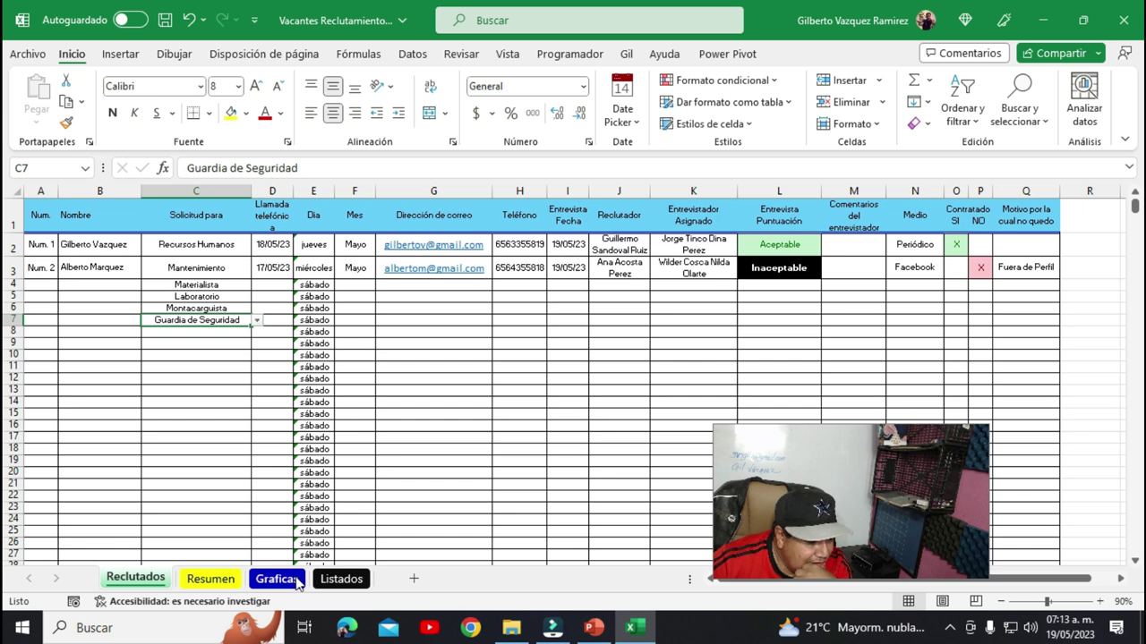
Check the Graficas charts, review the new positions, then view the Resumen summary sheet.
left_click(288, 580)
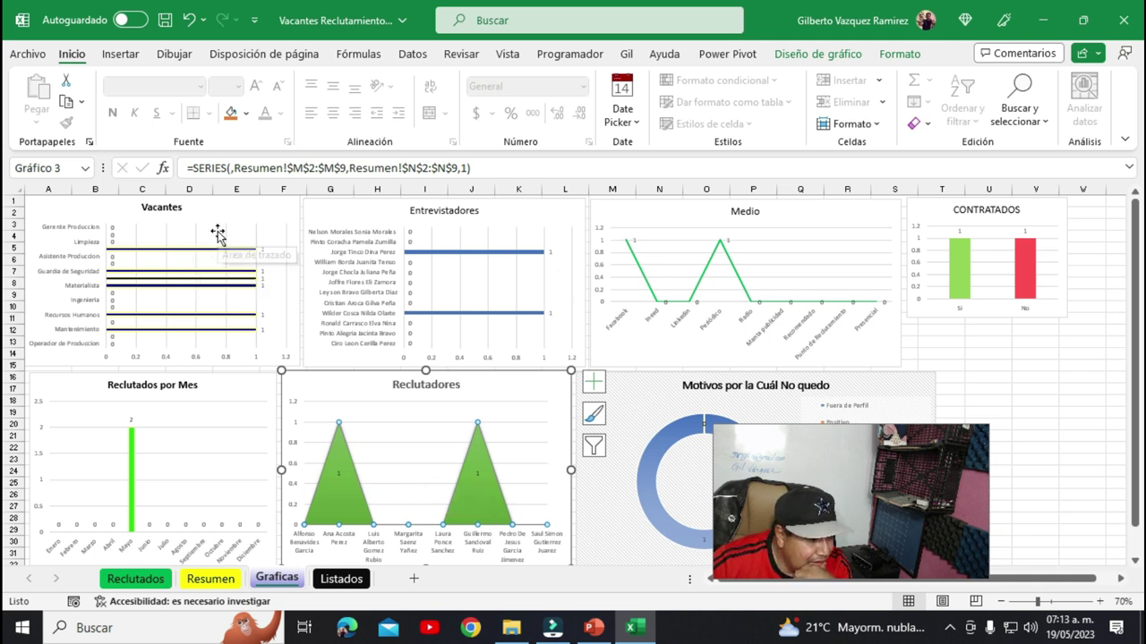
left_click(134, 579)
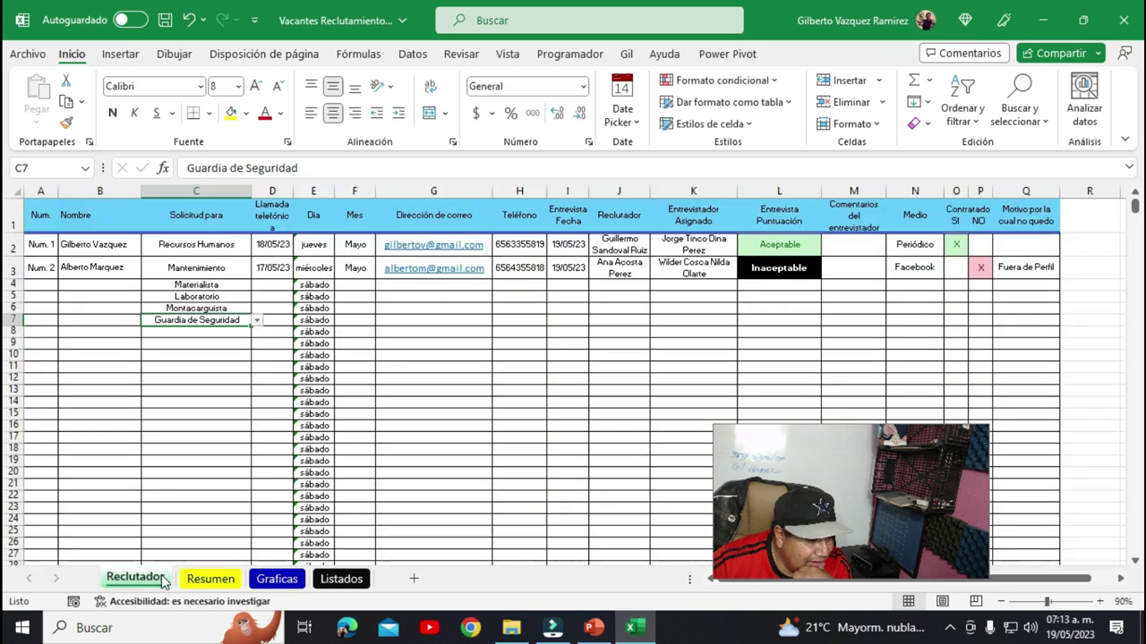
left_click_drag(204, 287, 204, 332)
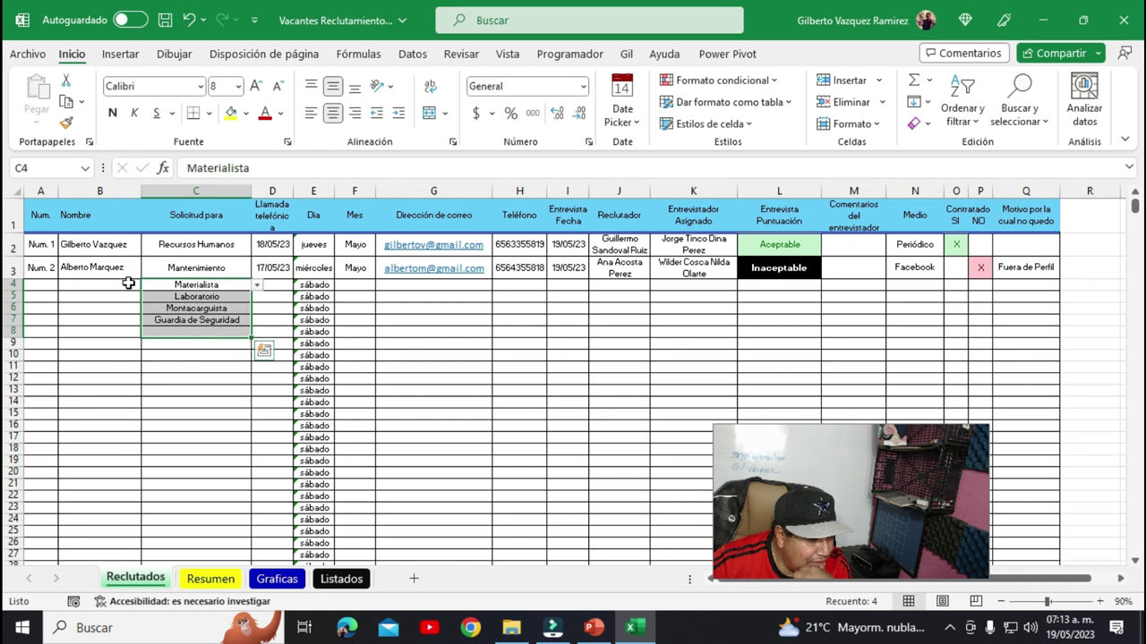
left_click(128, 283)
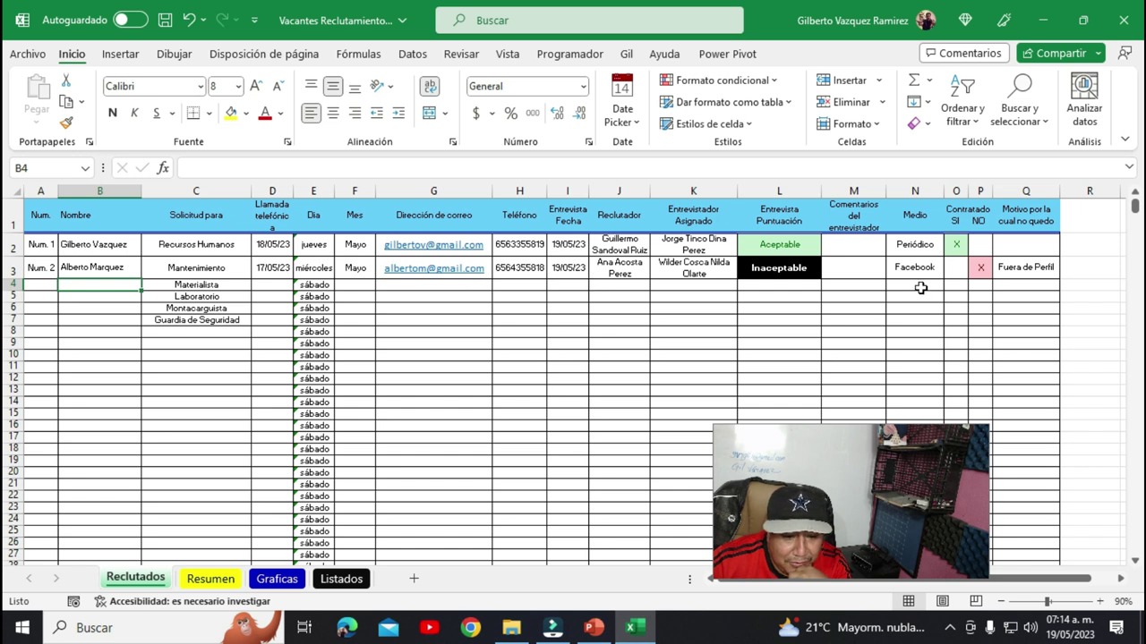
left_click(204, 582)
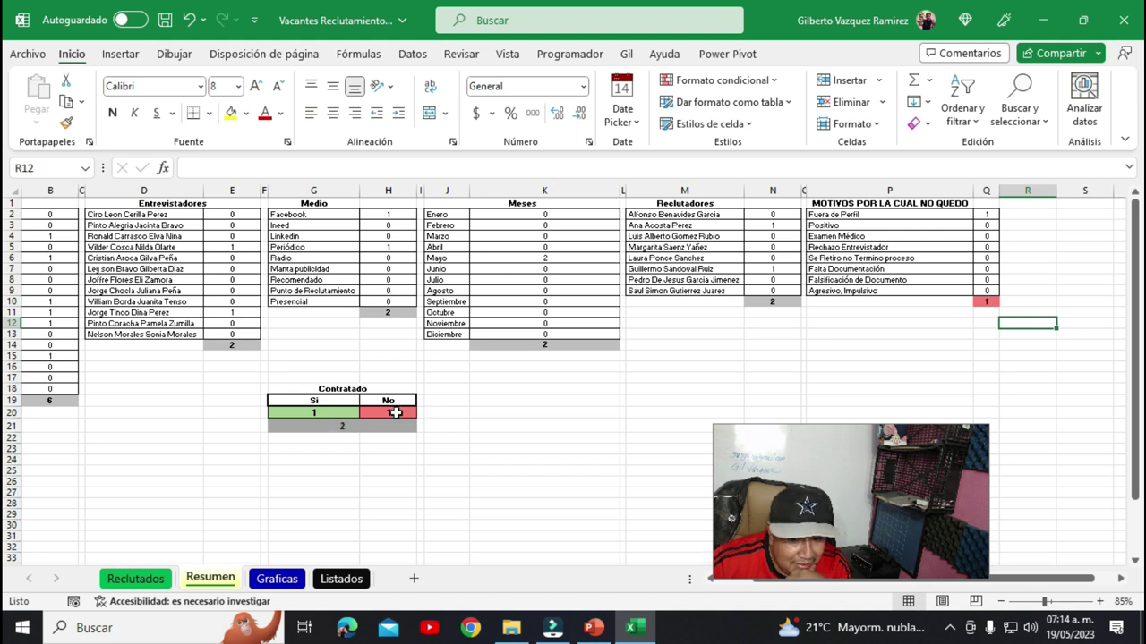
left_click(989, 214)
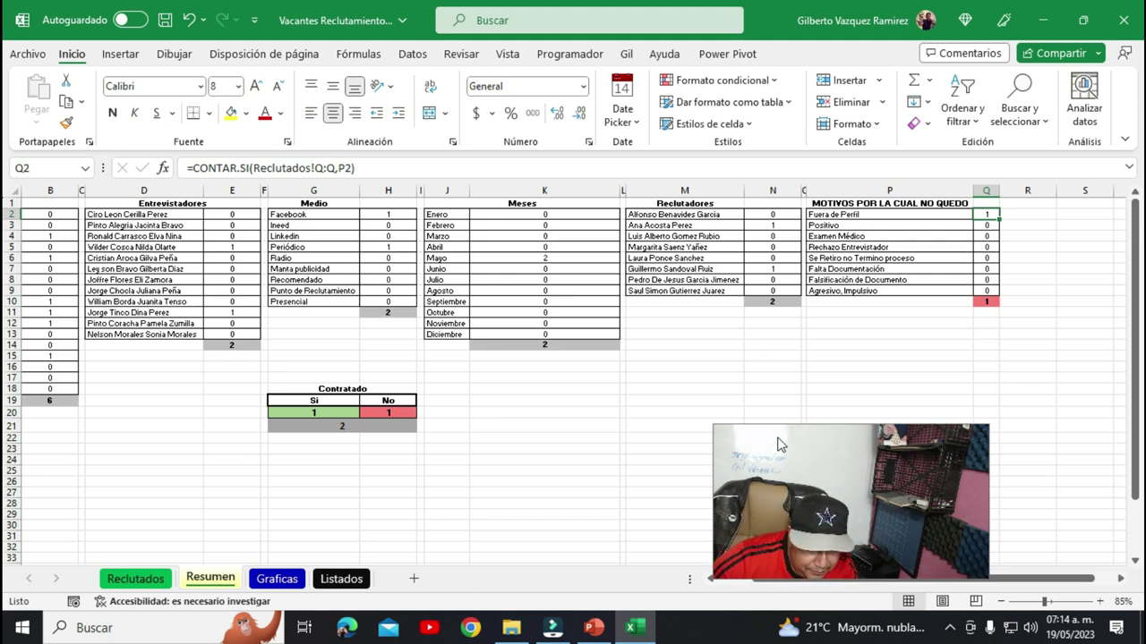
left_click_drag(783, 431, 824, 389)
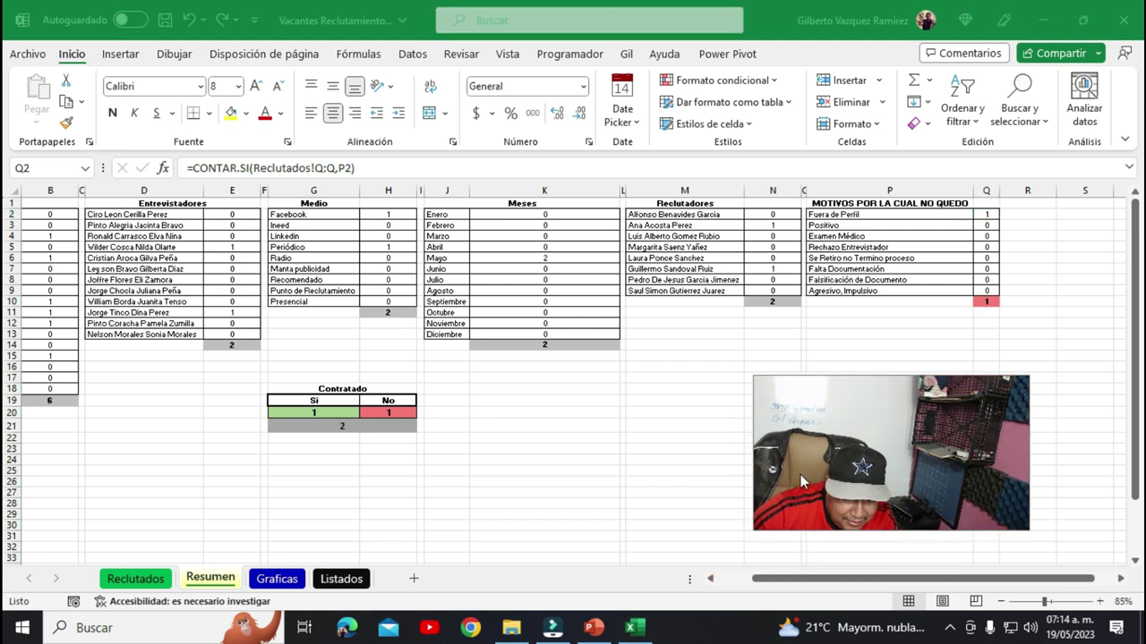
left_click_drag(763, 582, 727, 588)
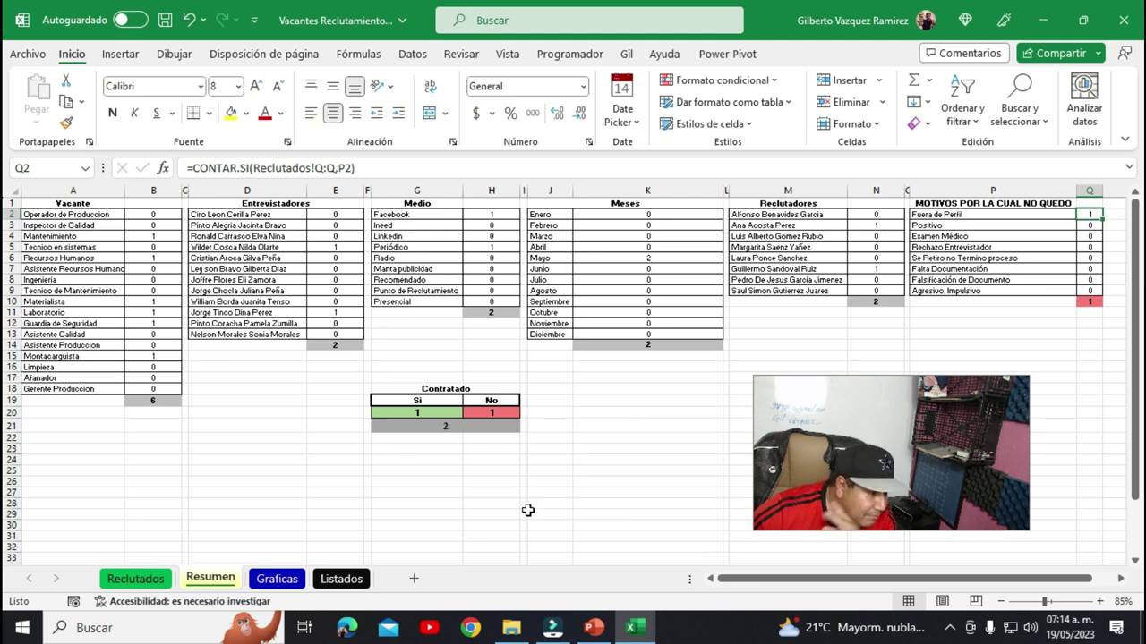
left_click(174, 401)
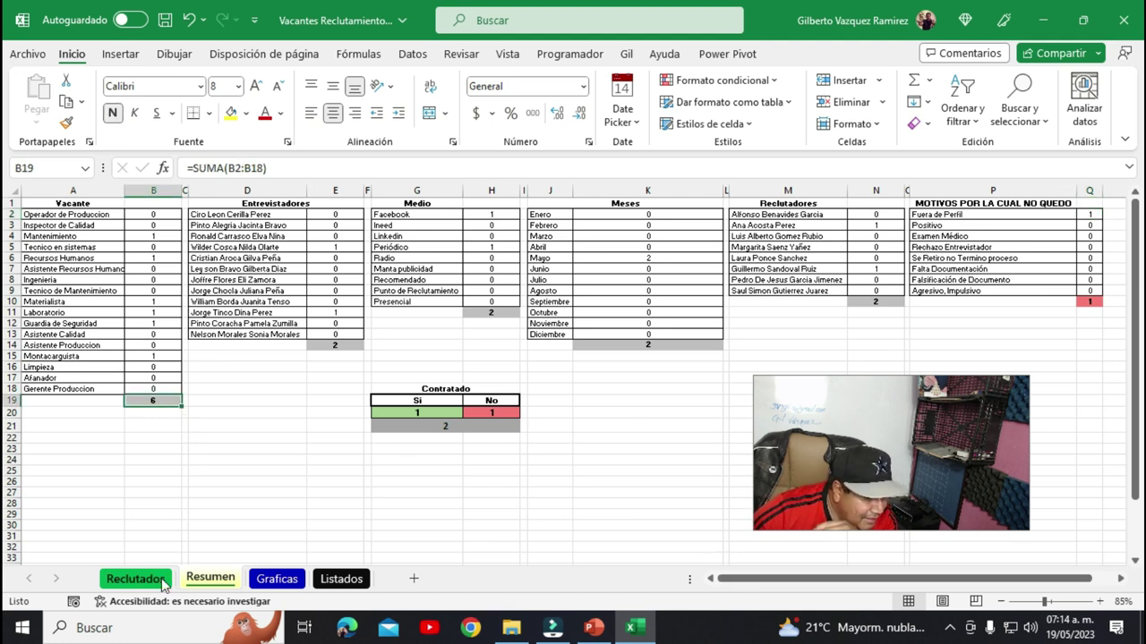
left_click(164, 580)
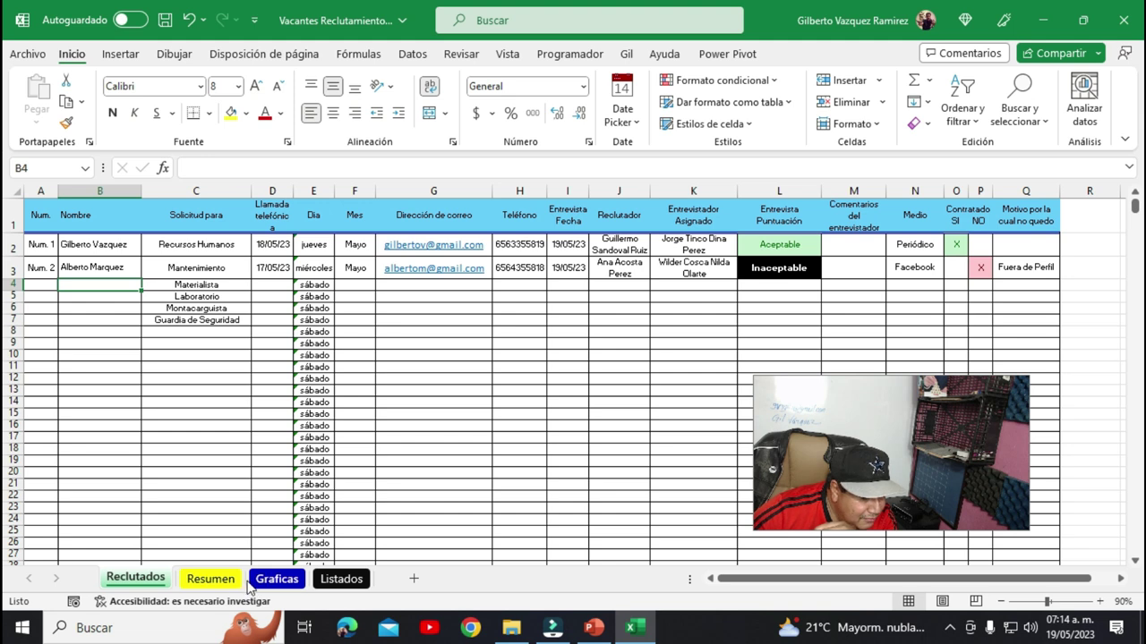
left_click(211, 579)
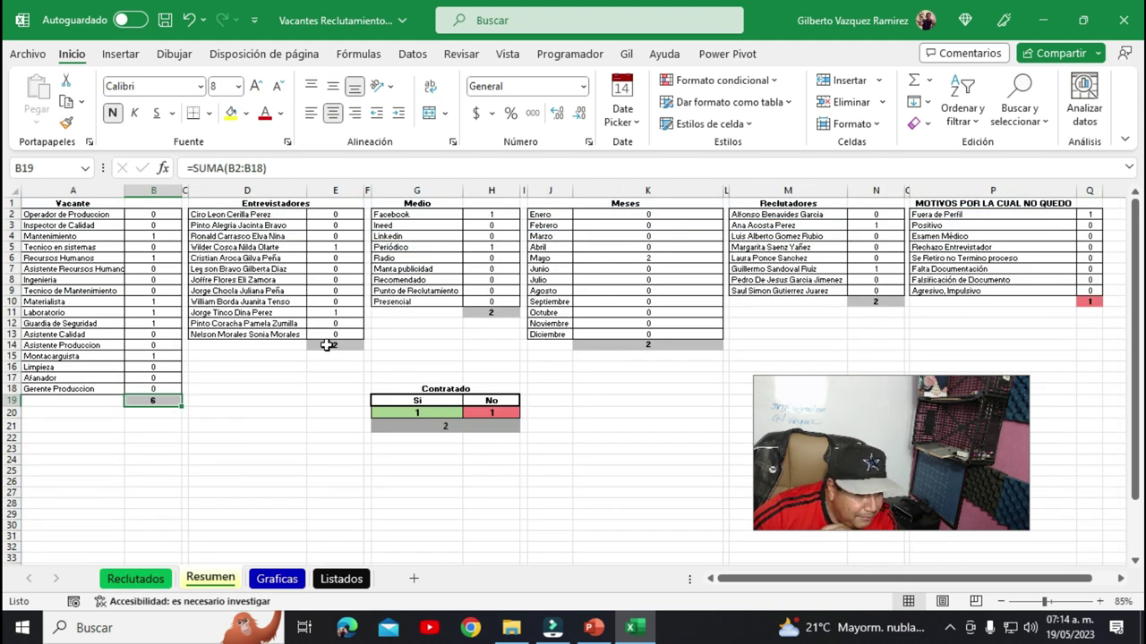
left_click(485, 310)
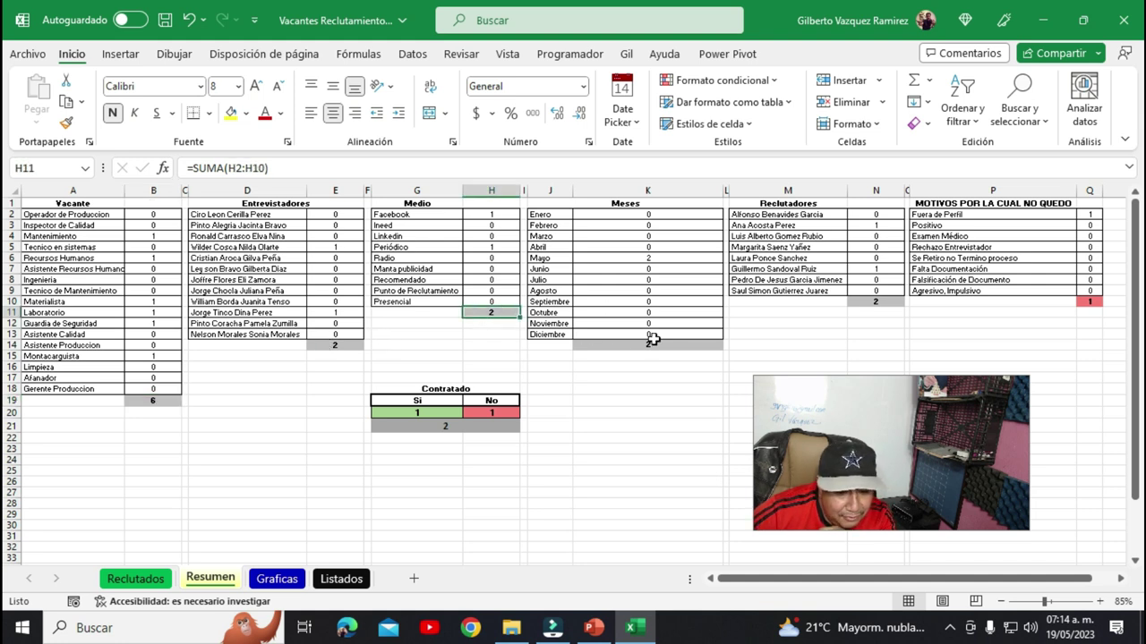
left_click(650, 335)
left_click(899, 302)
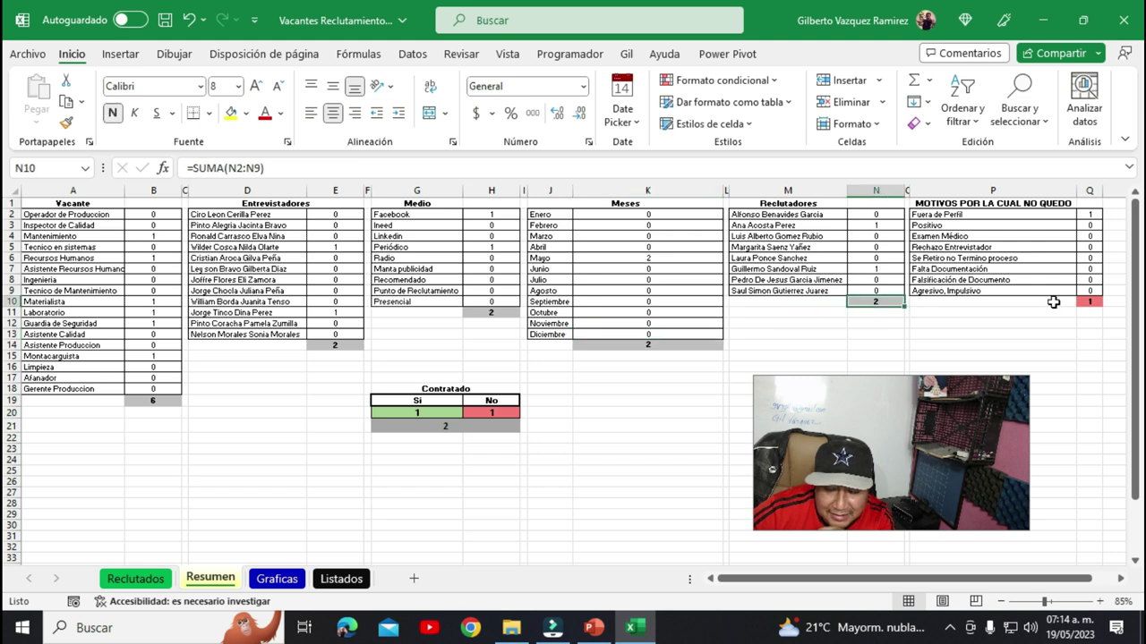
left_click(1085, 300)
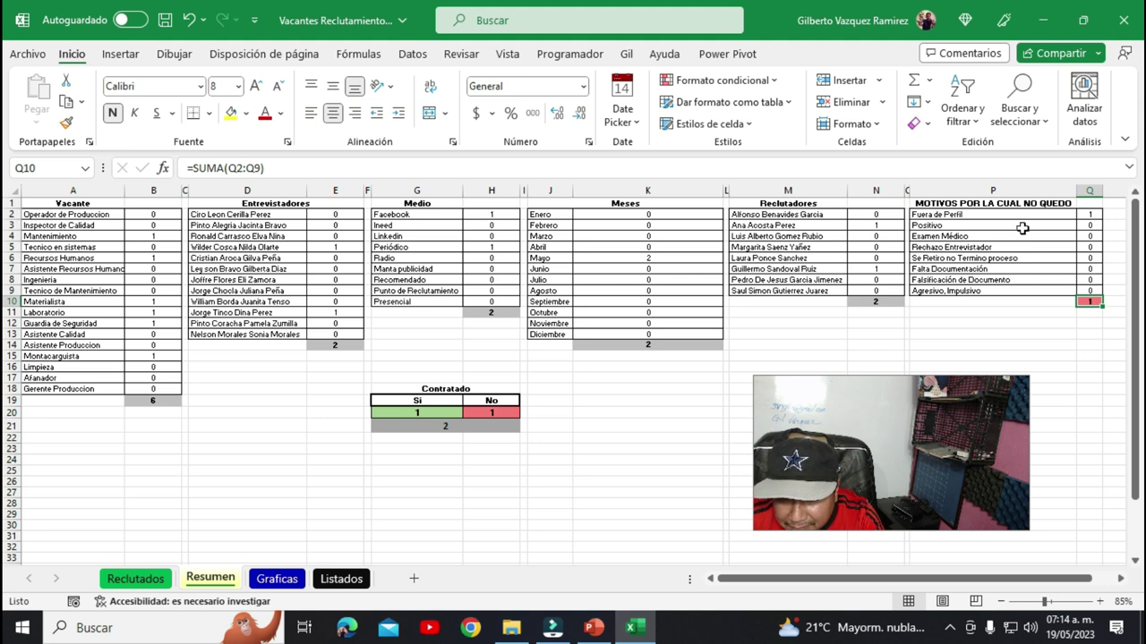
left_click(1008, 216)
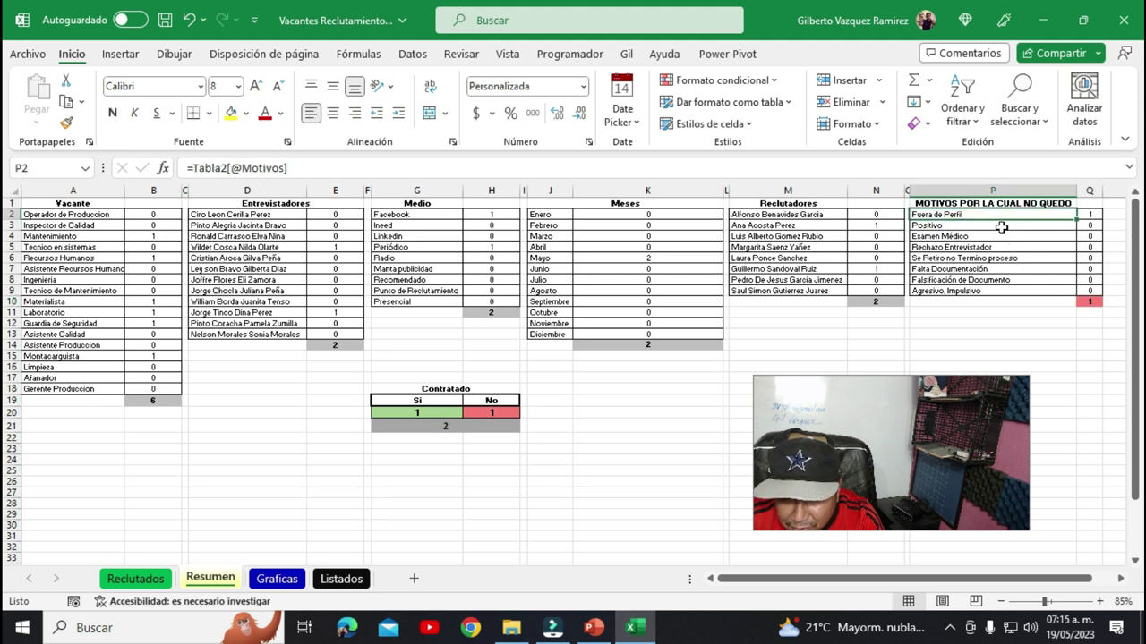
left_click(1001, 227)
left_click(997, 238)
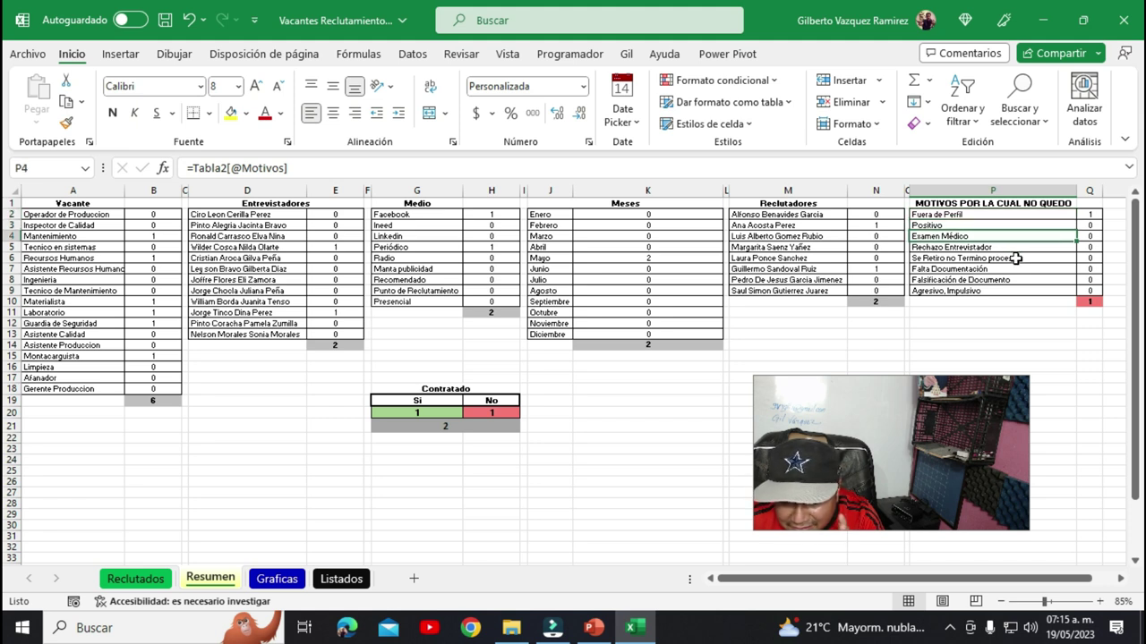
left_click(1030, 260)
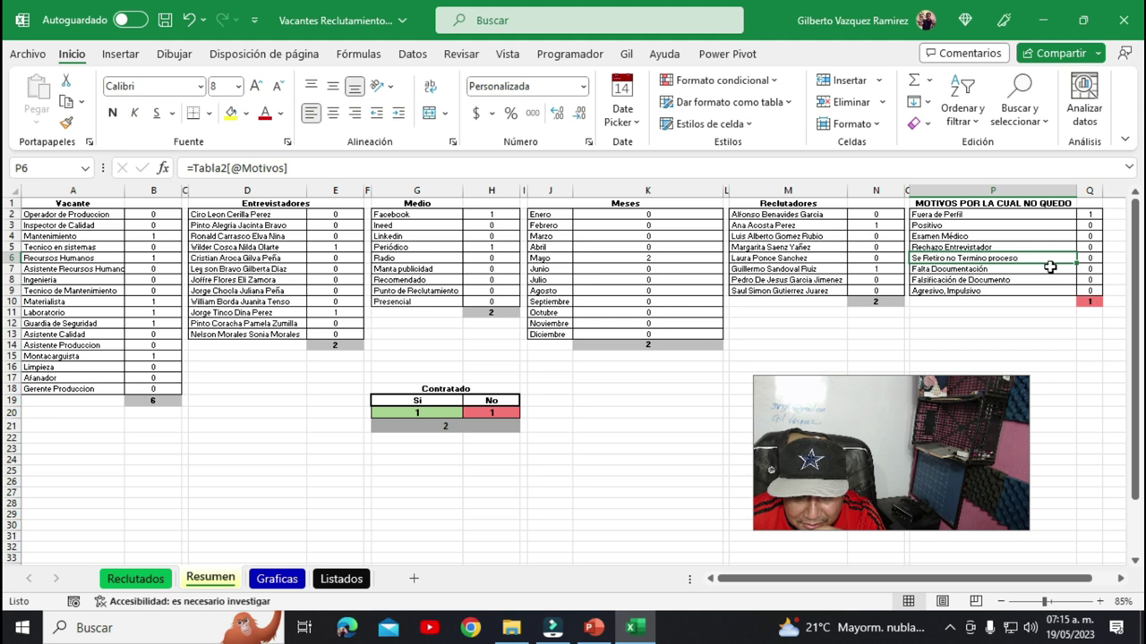
left_click(1096, 260)
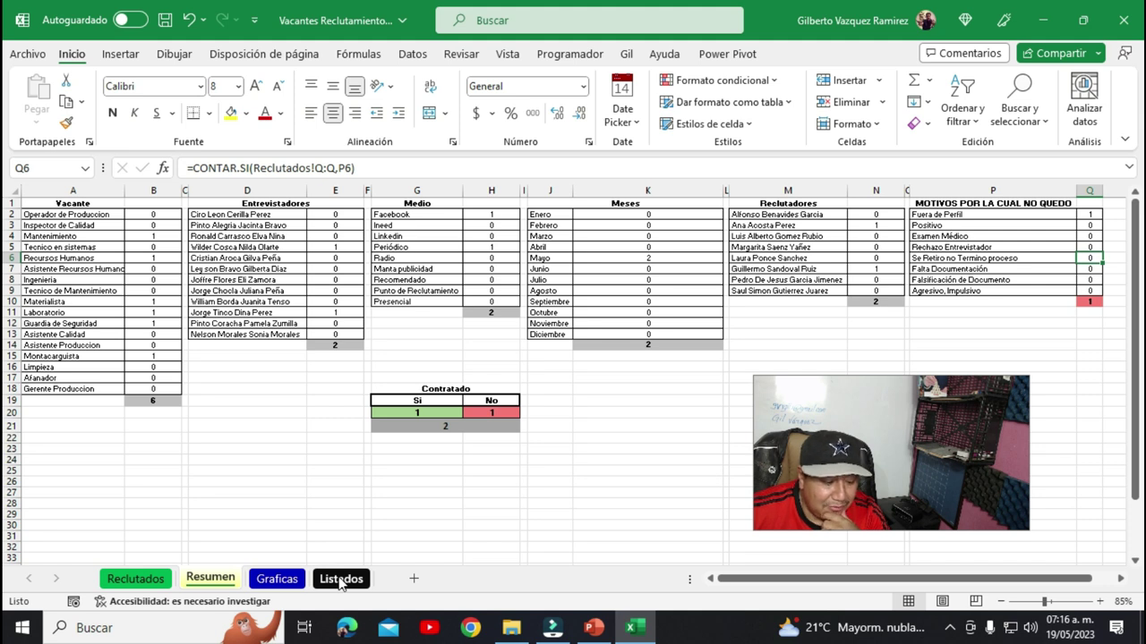
Review the Graficas charts and Listados vacancy and interviewer lists, then return to Reclutados.
left_click(341, 579)
left_click(273, 580)
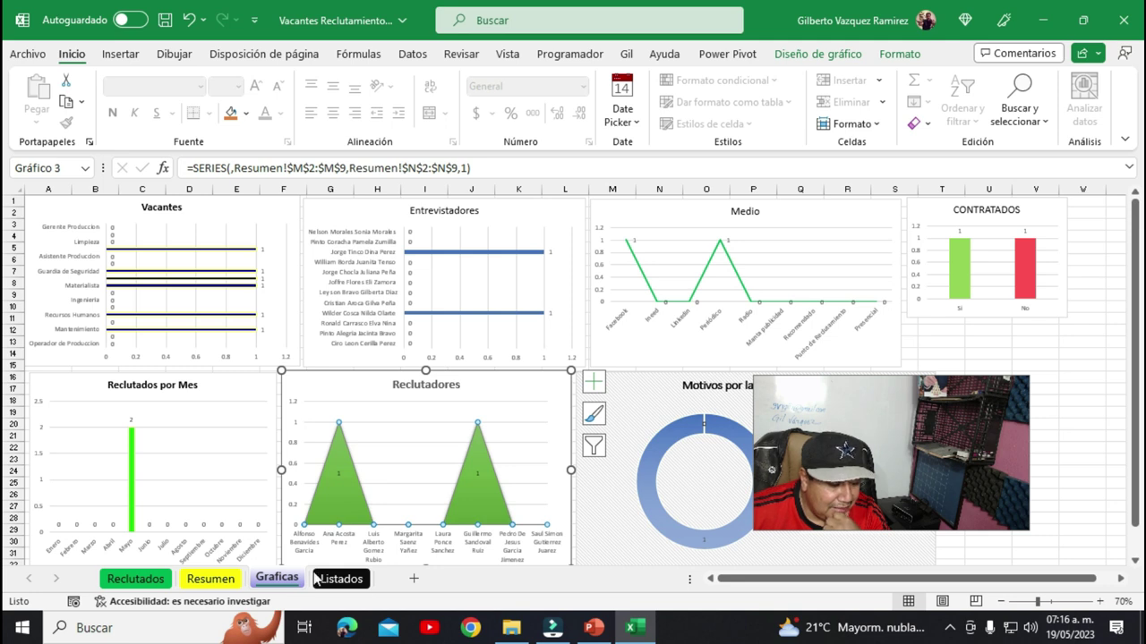
left_click(316, 580)
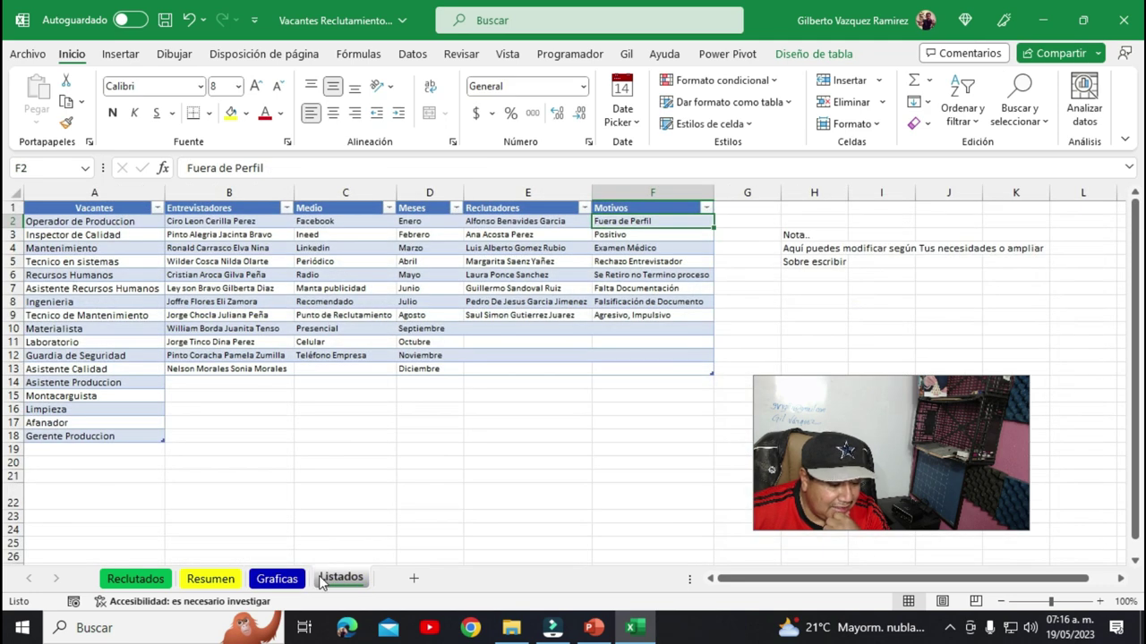
left_click(108, 220)
left_click(206, 224)
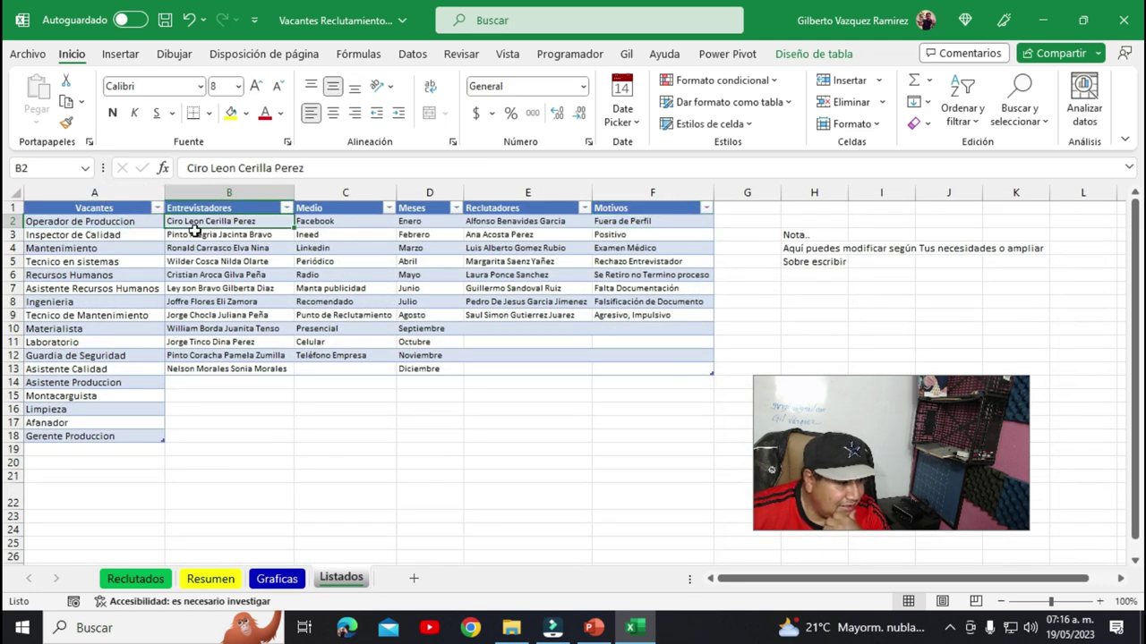
left_click(121, 222)
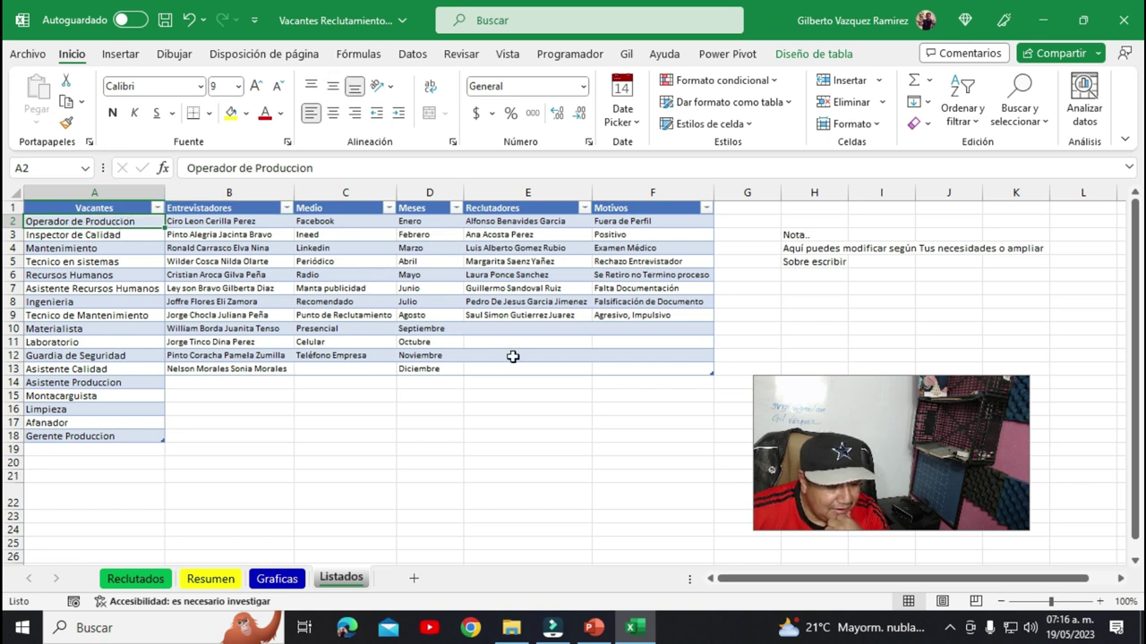
left_click(143, 578)
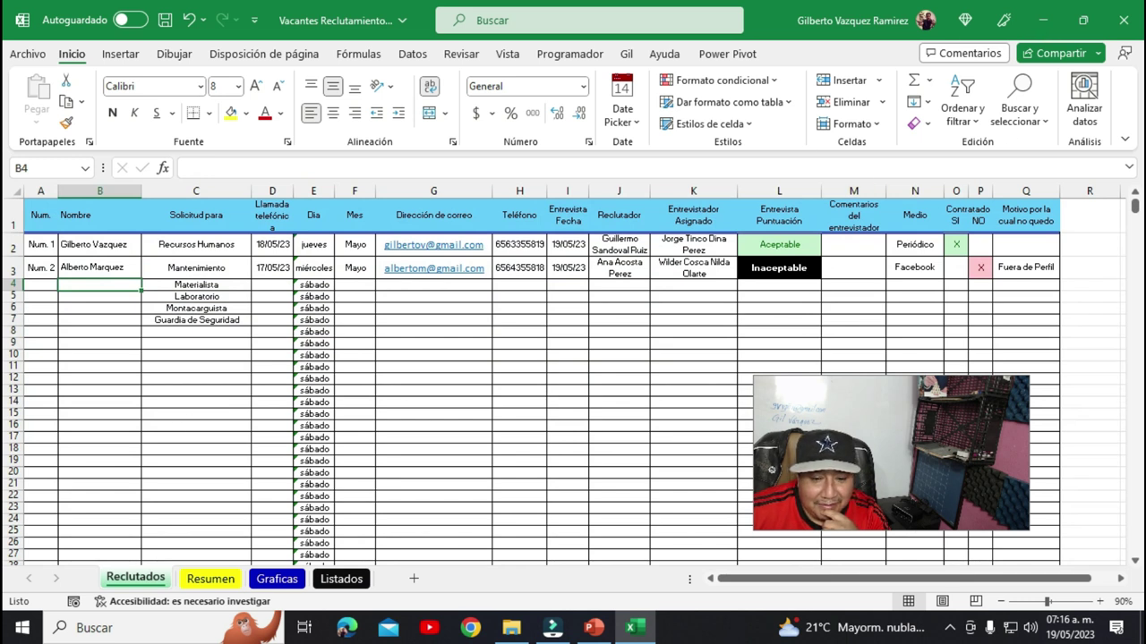
Close Vacantes Reclutamiento.xlsx and discard its unsaved changes.
left_click(1130, 25)
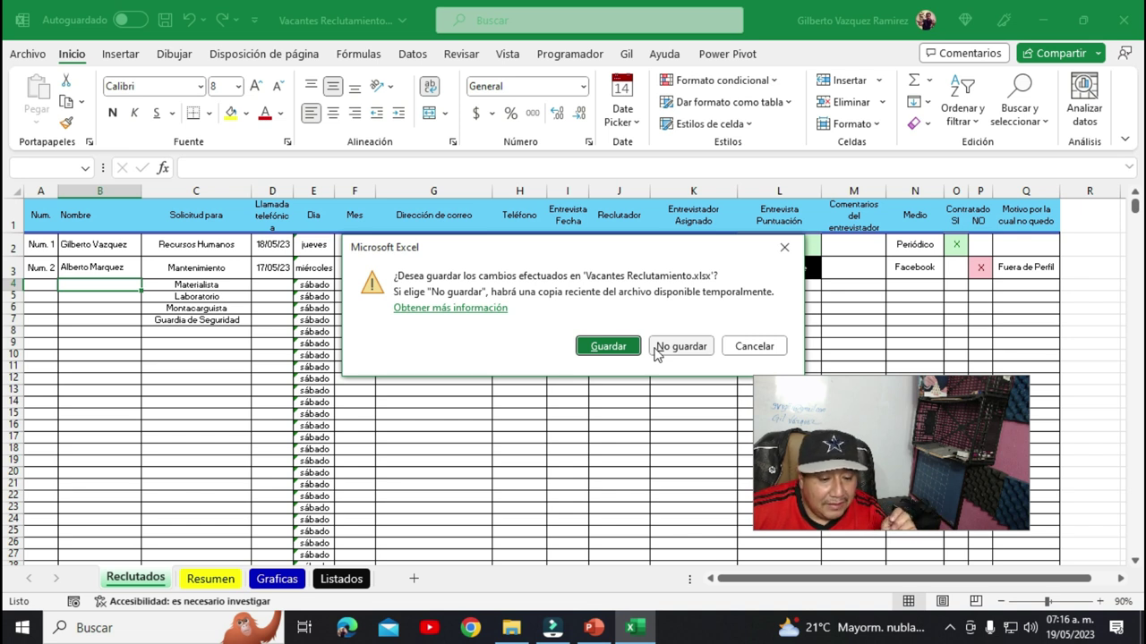
left_click(680, 347)
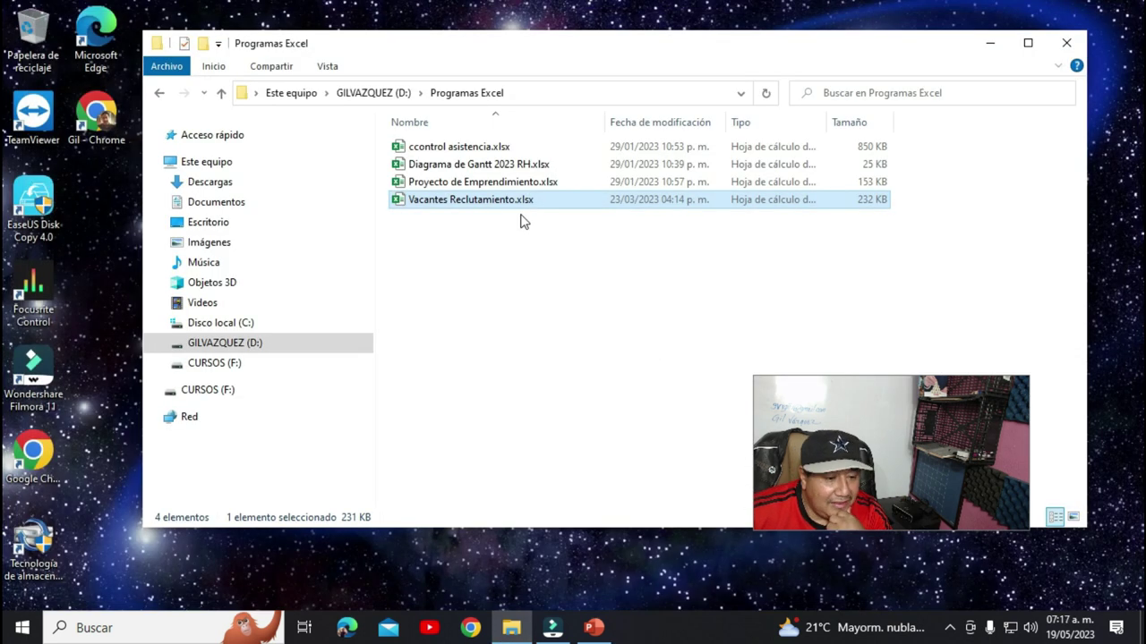
Open Diagrama de Gantt 2023 RH.xlsx from the Programas Excel folder.
double_click(498, 167)
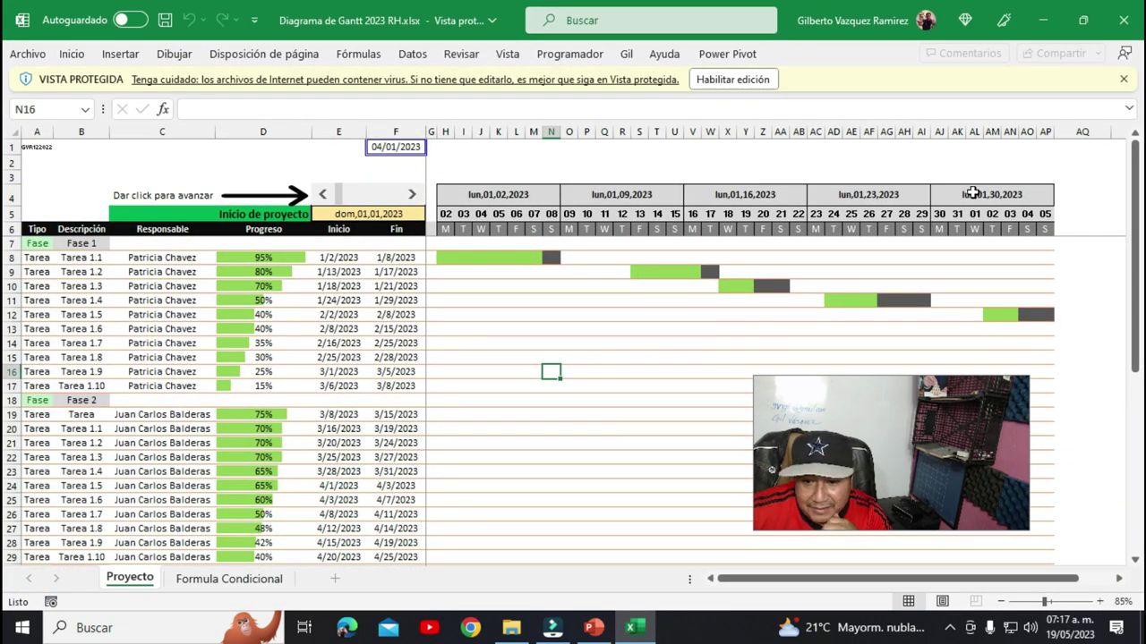
left_click_drag(935, 193, 974, 222)
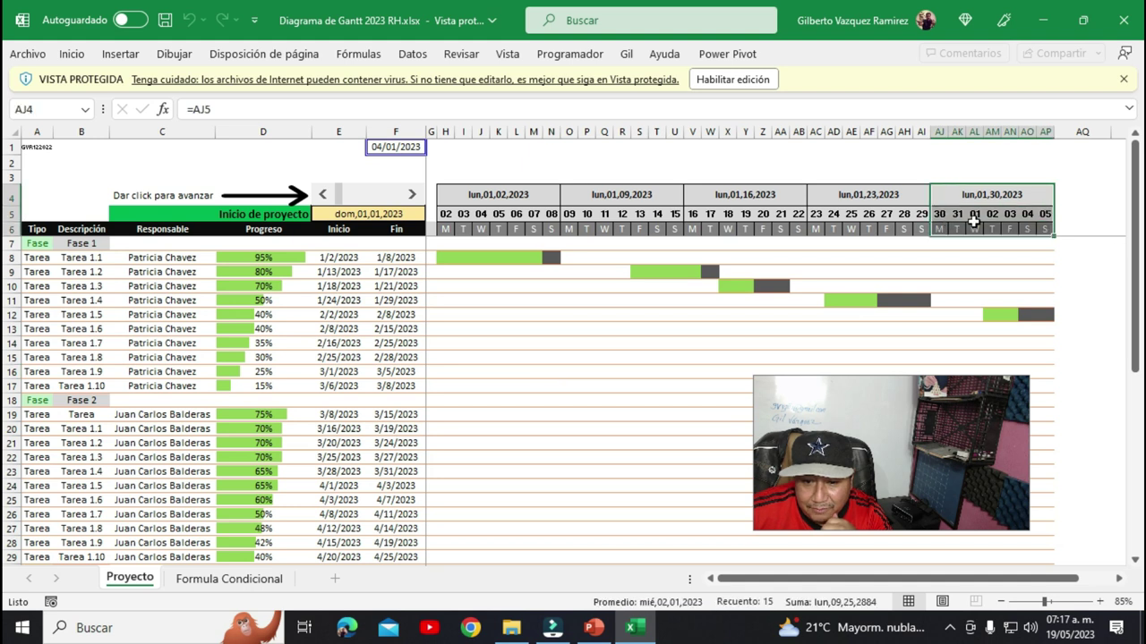
left_click_drag(1052, 233, 970, 248)
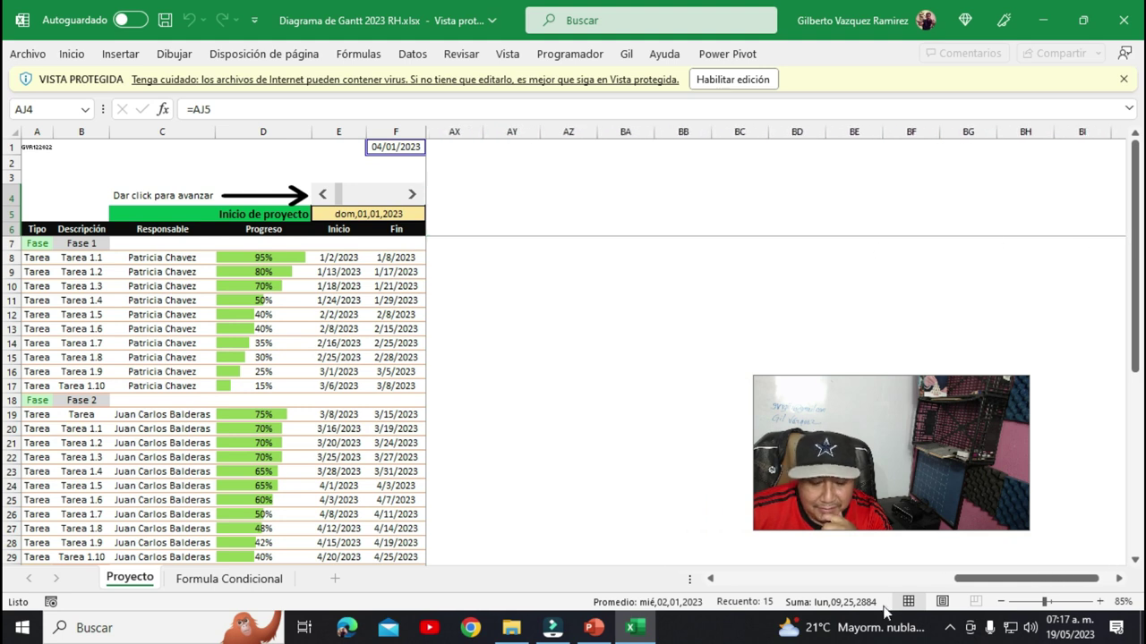
left_click_drag(997, 579, 895, 579)
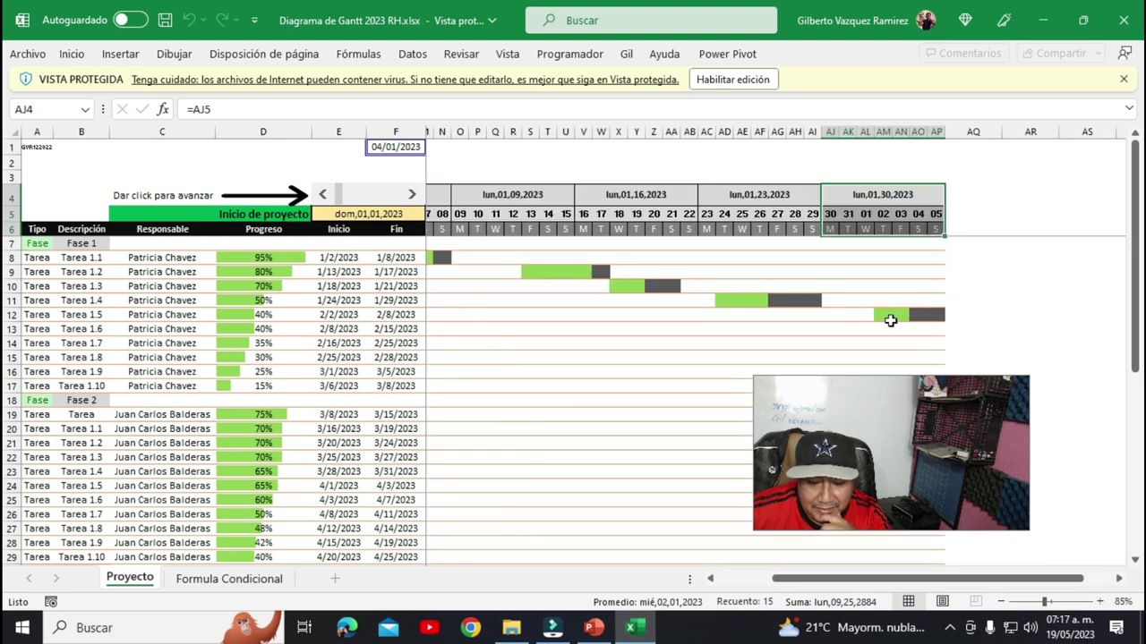
left_click_drag(937, 213, 937, 225)
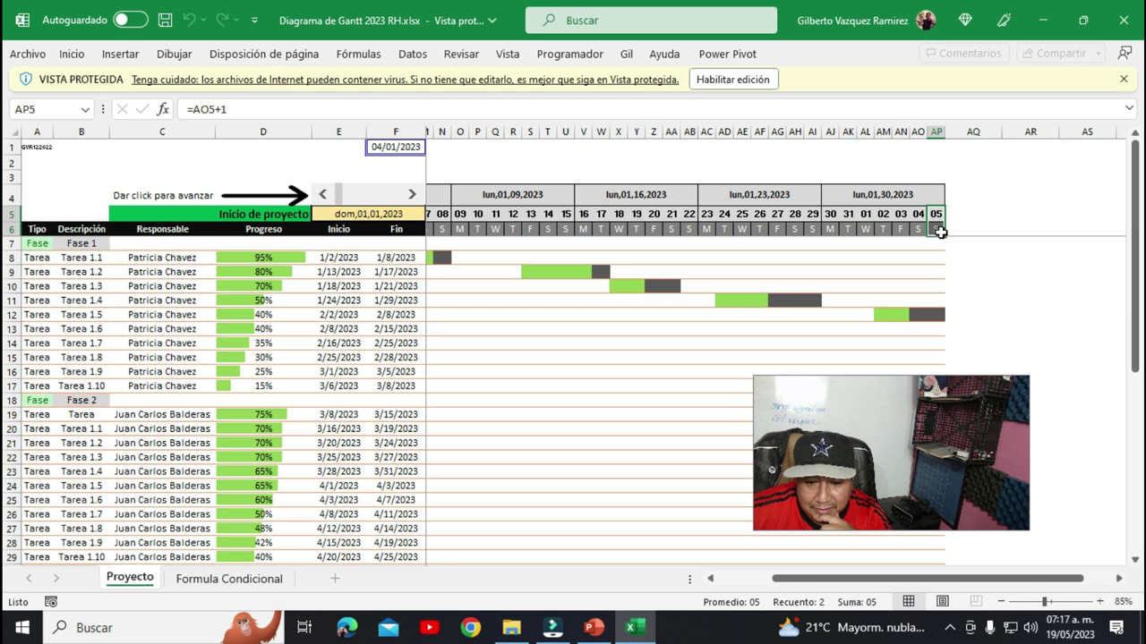
left_click_drag(944, 233, 1035, 238)
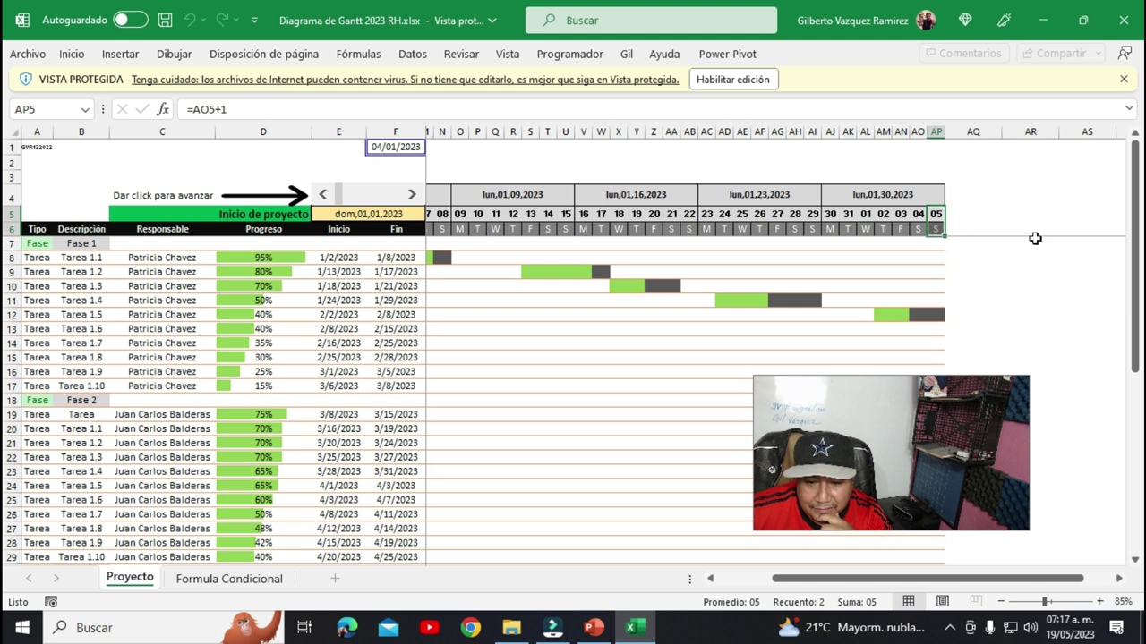
left_click(961, 211)
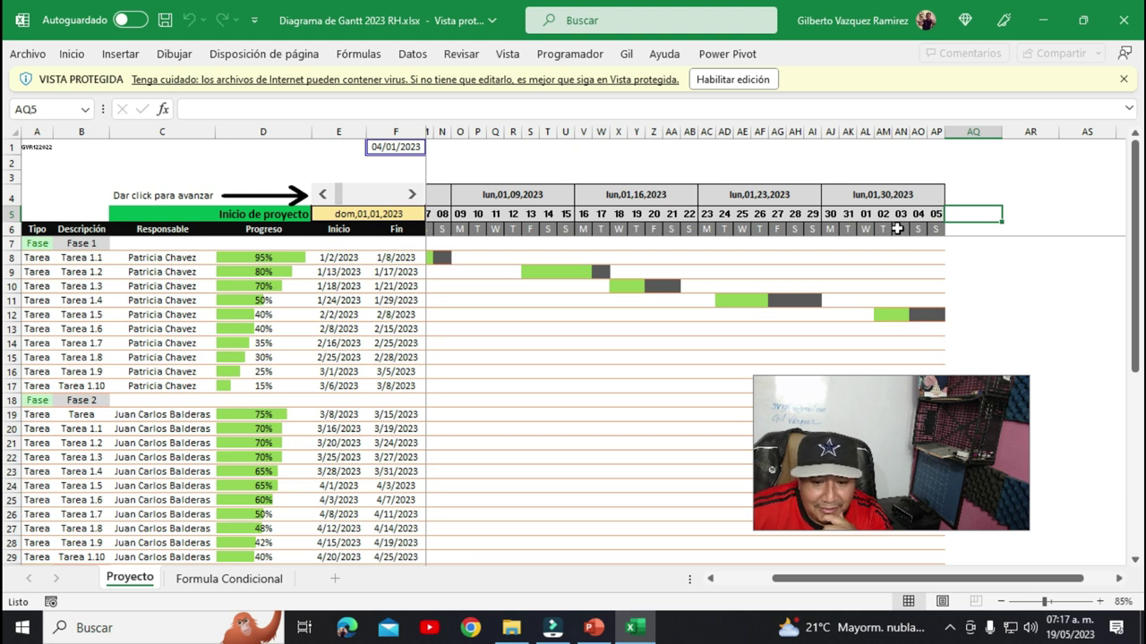
left_click_drag(889, 579, 1003, 584)
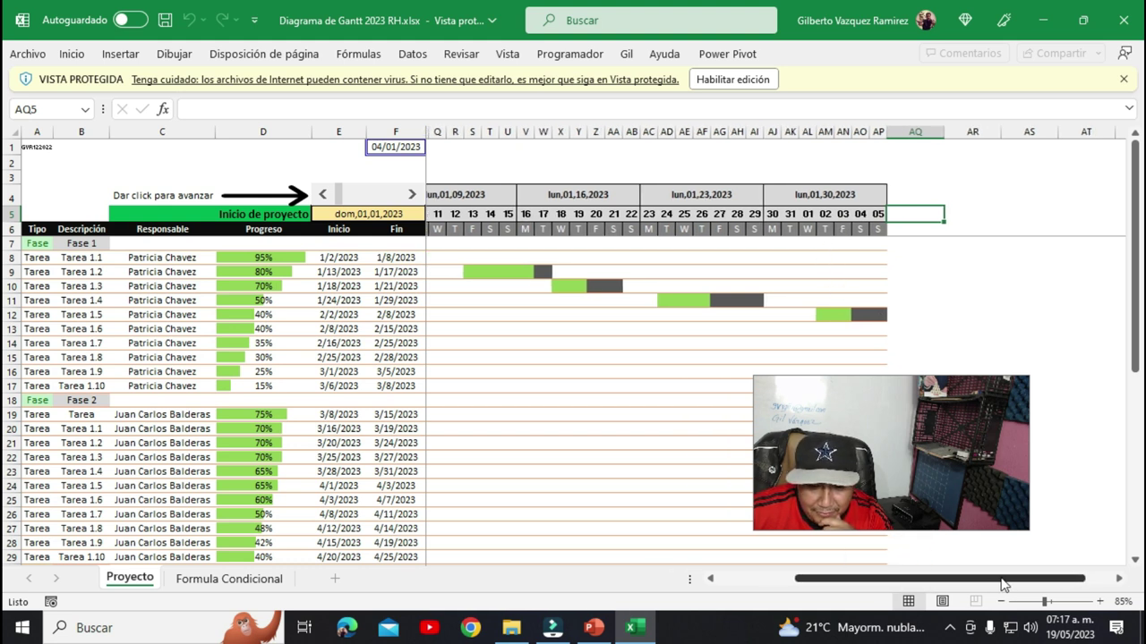
left_click(1119, 579)
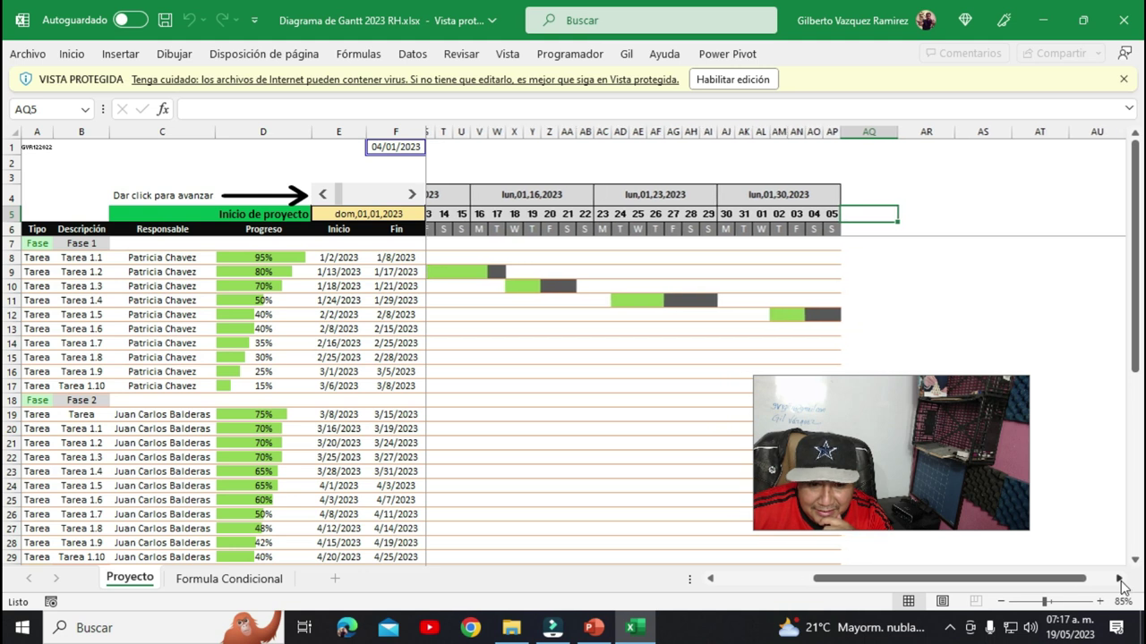
left_click(1119, 579)
left_click(1119, 579)
left_click(1119, 579)
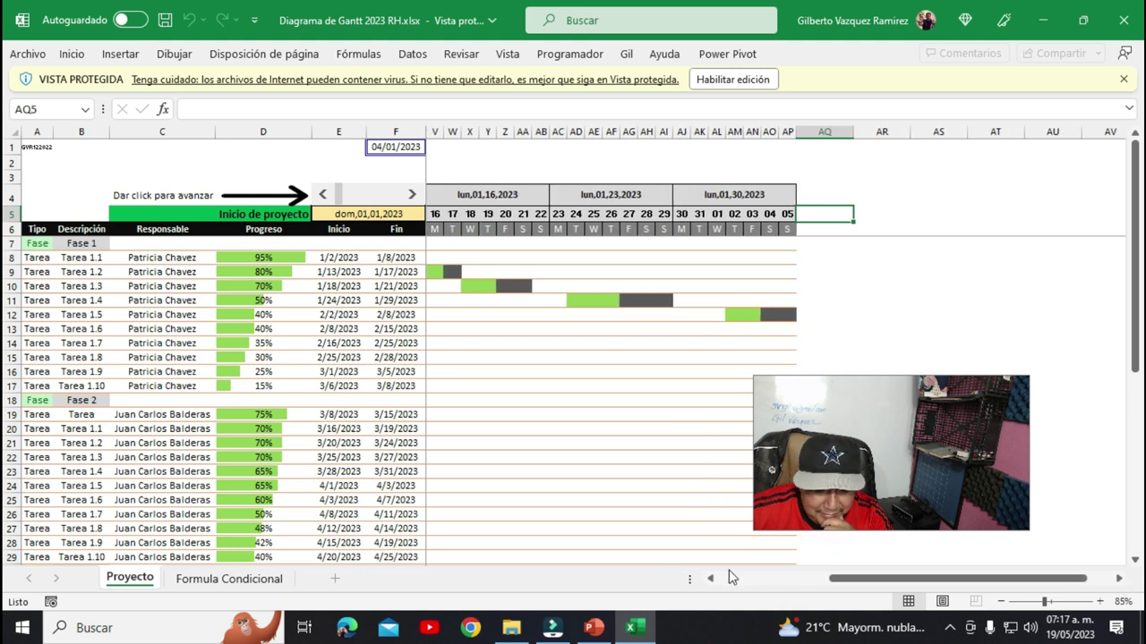
left_click(729, 577)
left_click(729, 577)
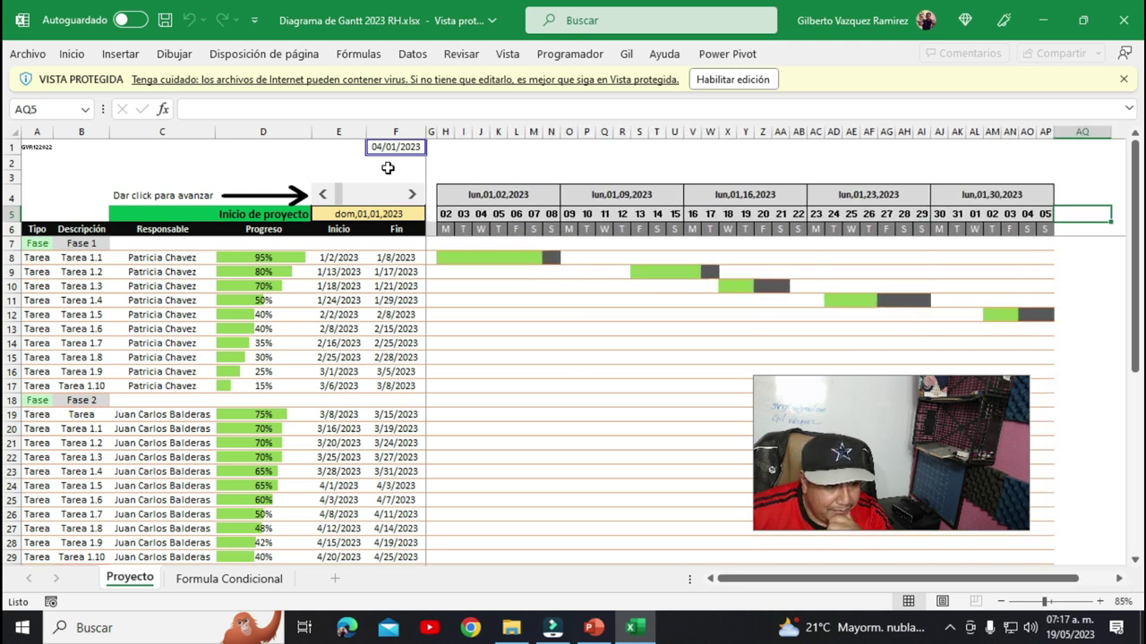
left_click(411, 195, "ctrl")
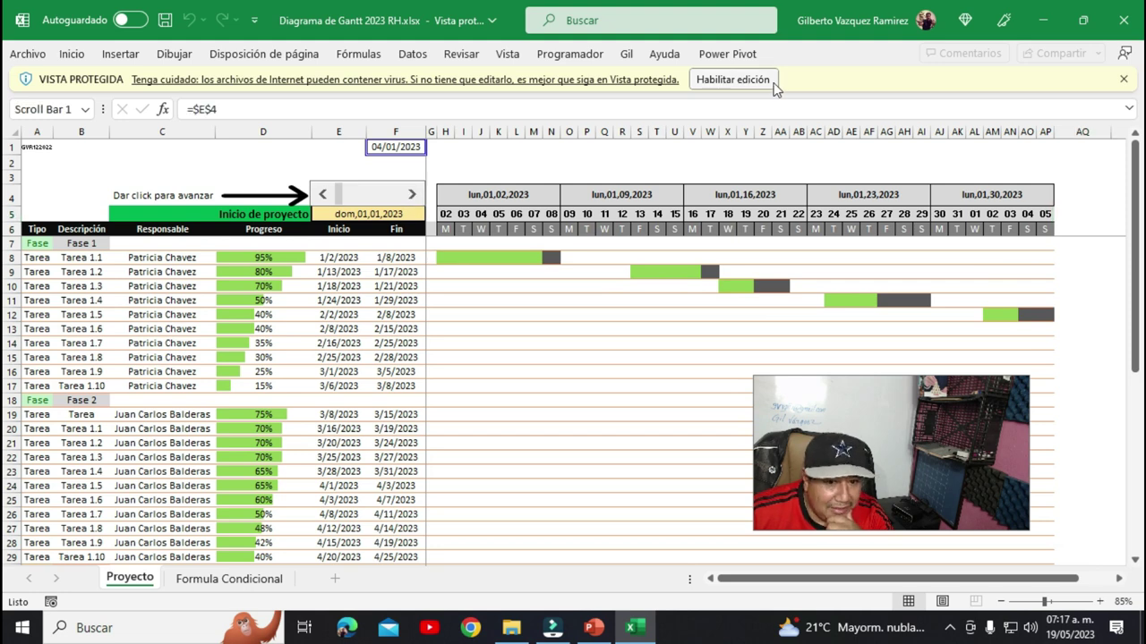
Enable editing, advance the Gantt timeline to the week of 4 May 2023, and select V12.
left_click(733, 79)
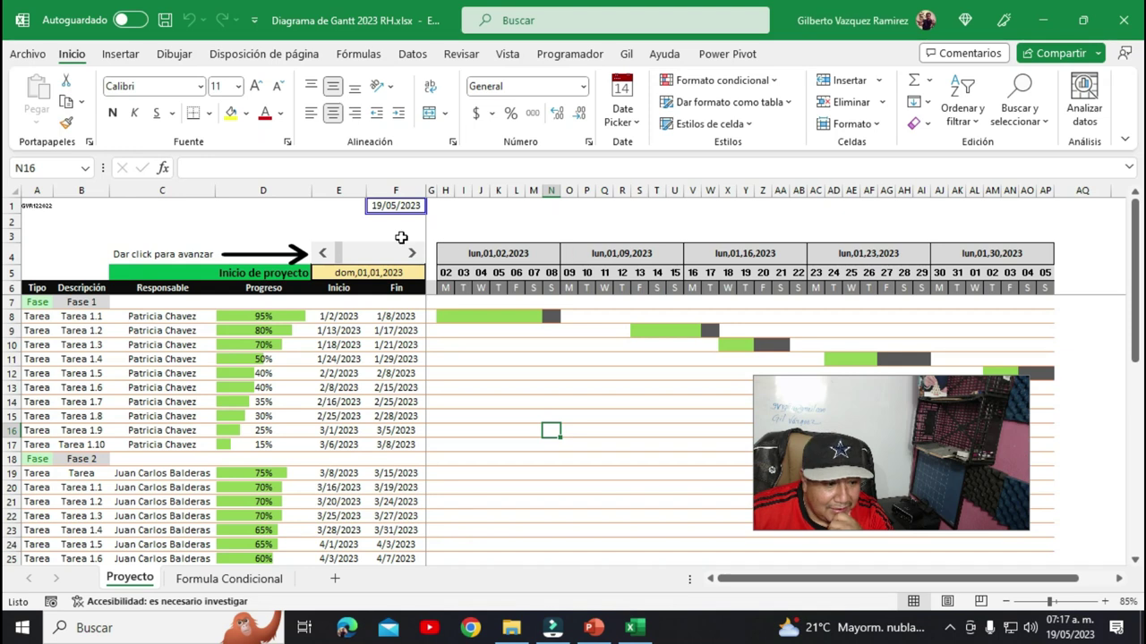
left_click(411, 257)
left_click(411, 257)
left_click(412, 257)
left_click(412, 257)
left_click(412, 257)
left_click(412, 257)
left_click(412, 257)
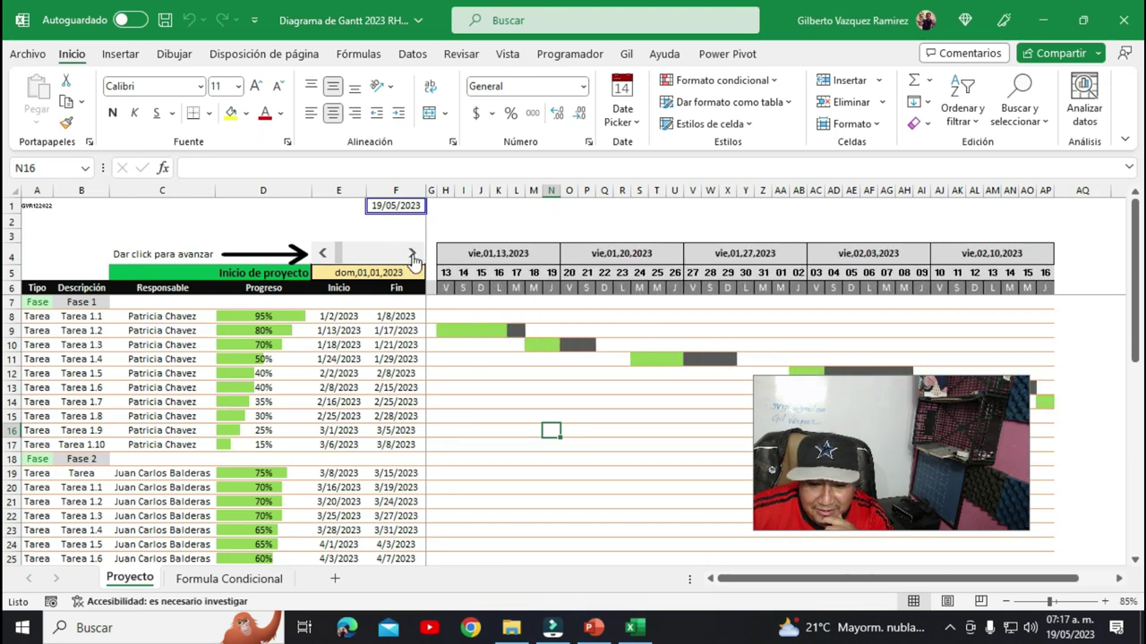
left_click(412, 257)
left_click(412, 257)
left_click(412, 257)
left_click(412, 257)
left_click(412, 257)
left_click(411, 257)
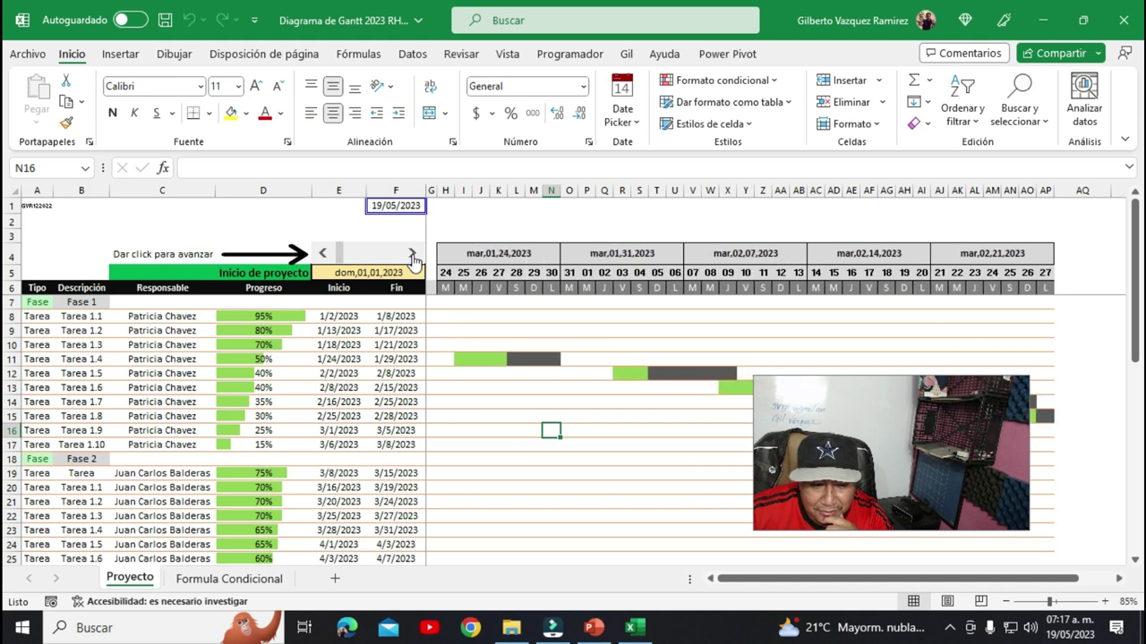
left_click(412, 257)
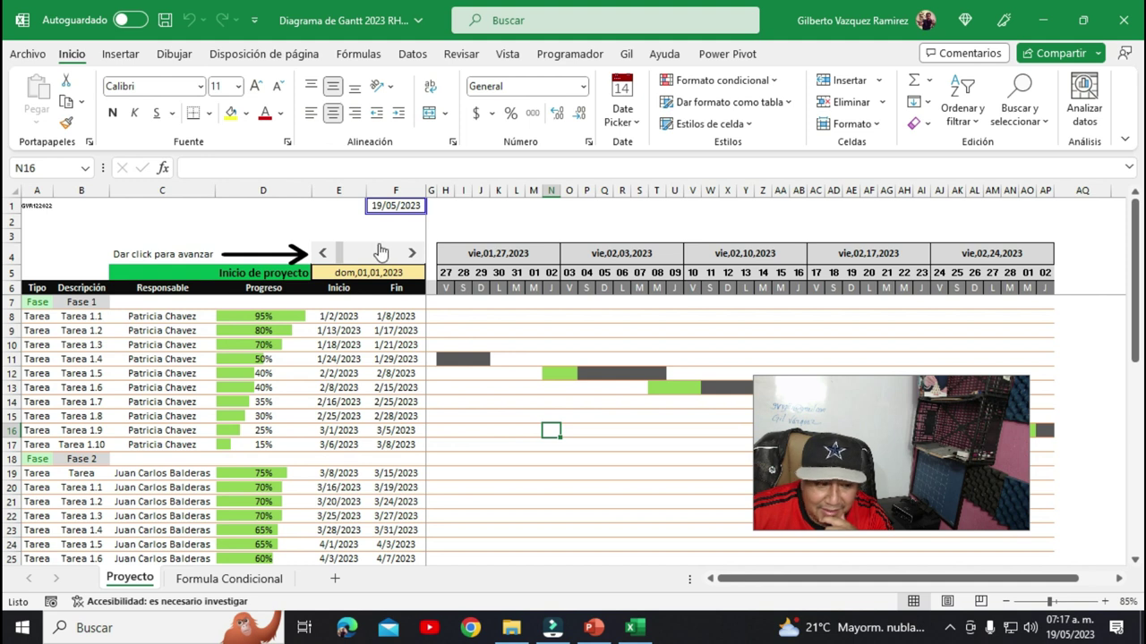
left_click(413, 258)
left_click(413, 257)
left_click(413, 257)
left_click(412, 258)
left_click(413, 257)
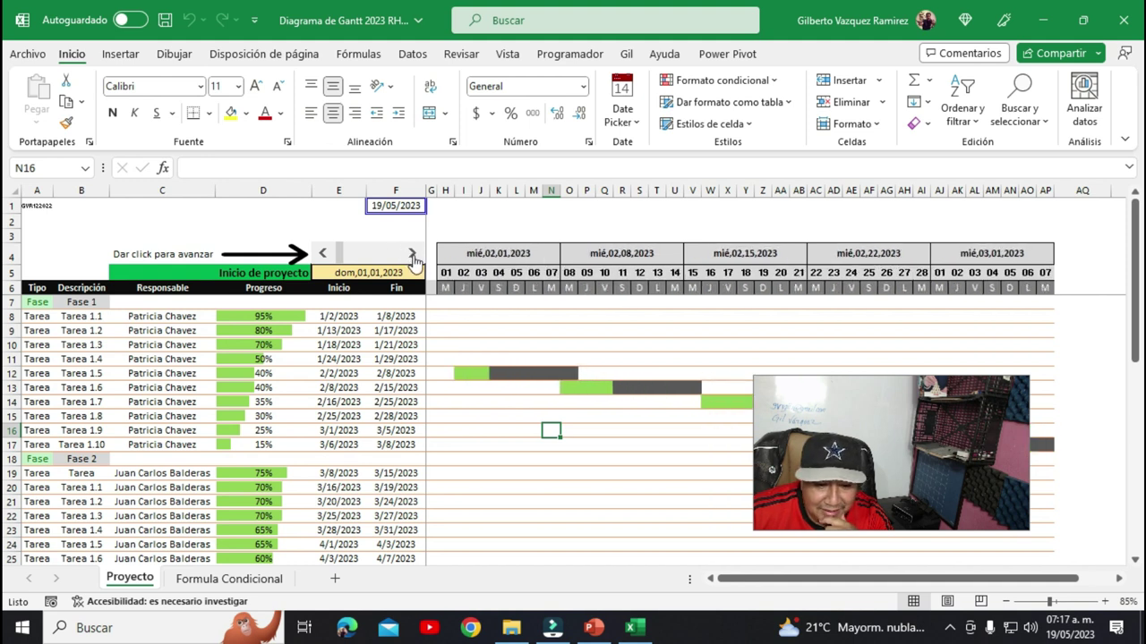
left_click(413, 258)
left_click(413, 258)
left_click(413, 258)
left_click(413, 258)
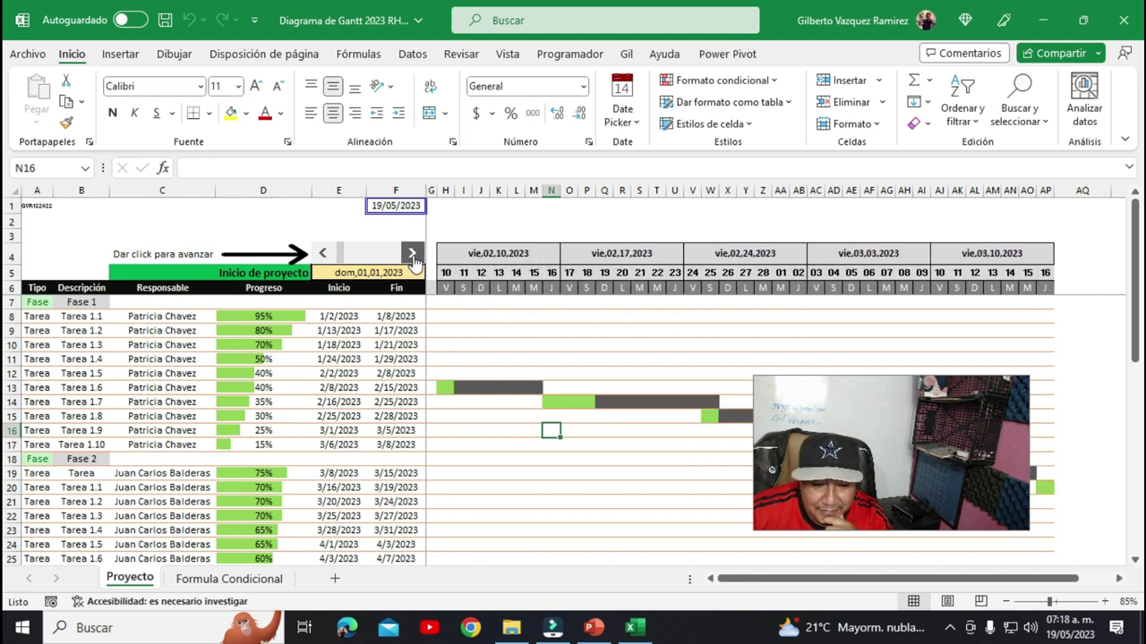
left_click(413, 258)
left_click(412, 258)
left_click(413, 258)
left_click(413, 258)
left_click(413, 258)
left_click(413, 258)
left_click(413, 257)
left_click(412, 258)
left_click(413, 258)
left_click(413, 258)
left_click(412, 258)
left_click(413, 258)
left_click(413, 258)
left_click(413, 258)
left_click(413, 258)
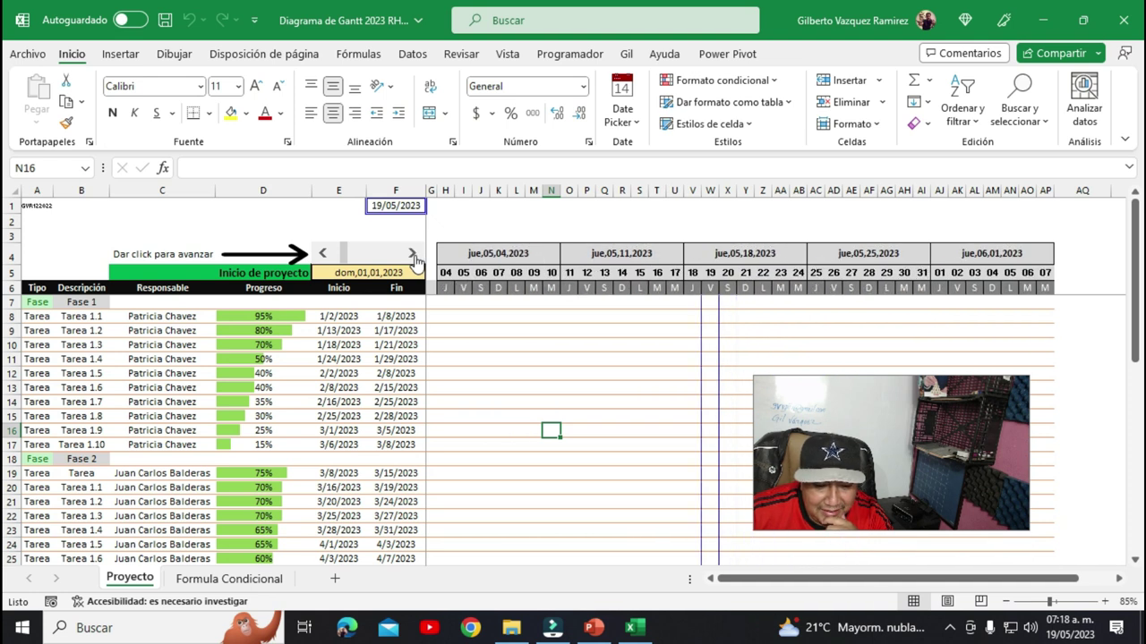
left_click(708, 191)
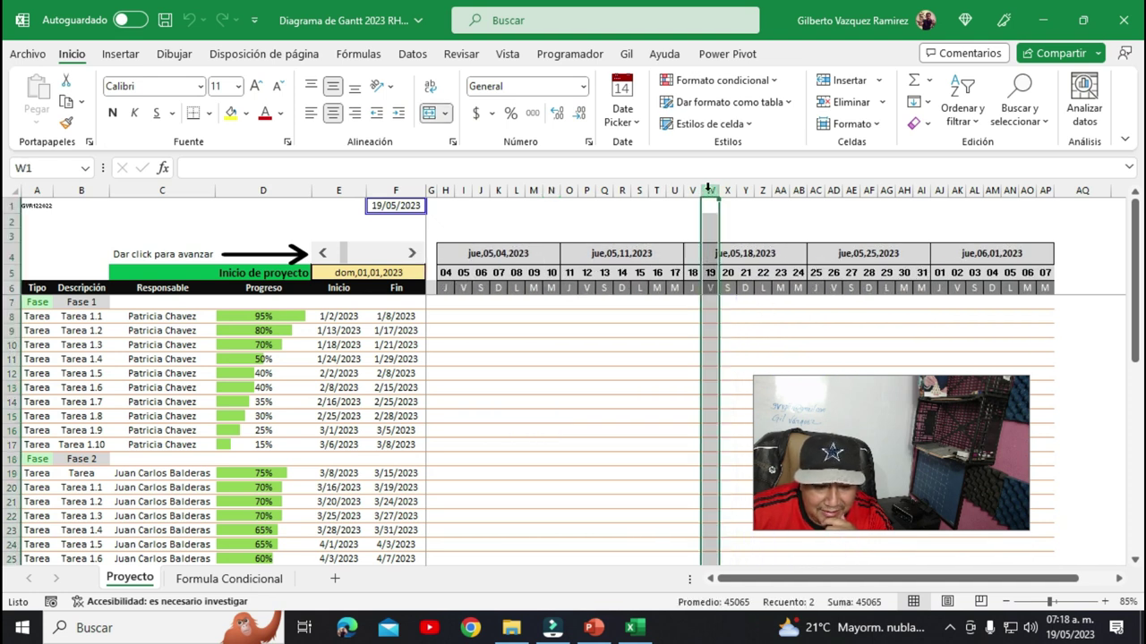
left_click(685, 372)
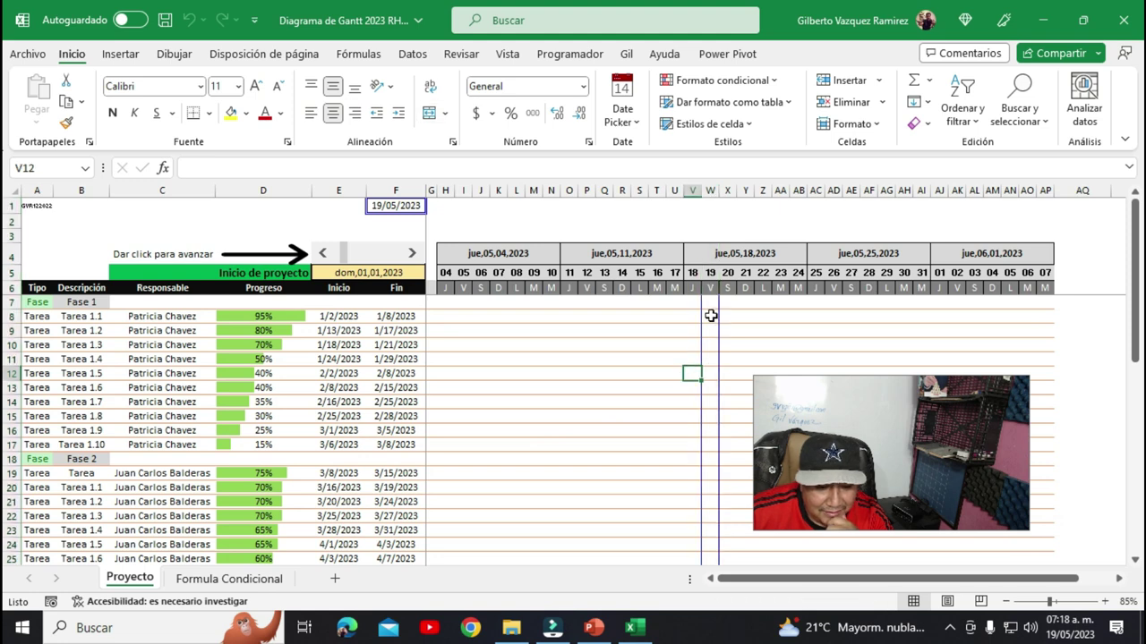
Set Fase 3 Tarea 1.1's progress to 80% and check its Gantt bar.
scroll(219, 336, "down", 2)
scroll(214, 333, "down", 1)
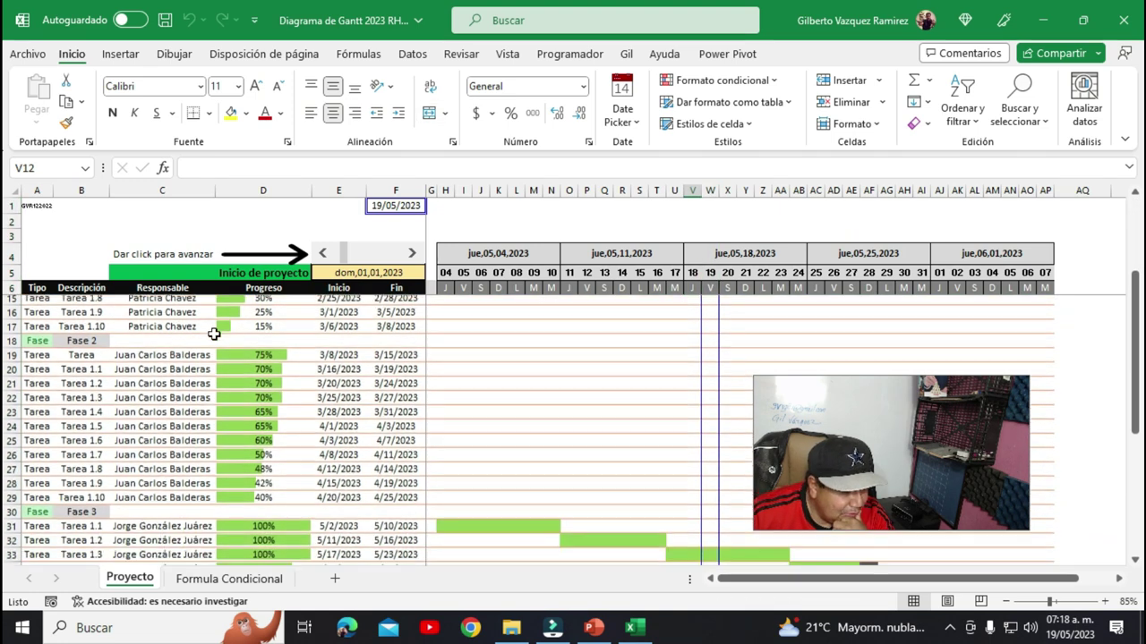
scroll(213, 334, "down", 3)
scroll(214, 327, "down", 2)
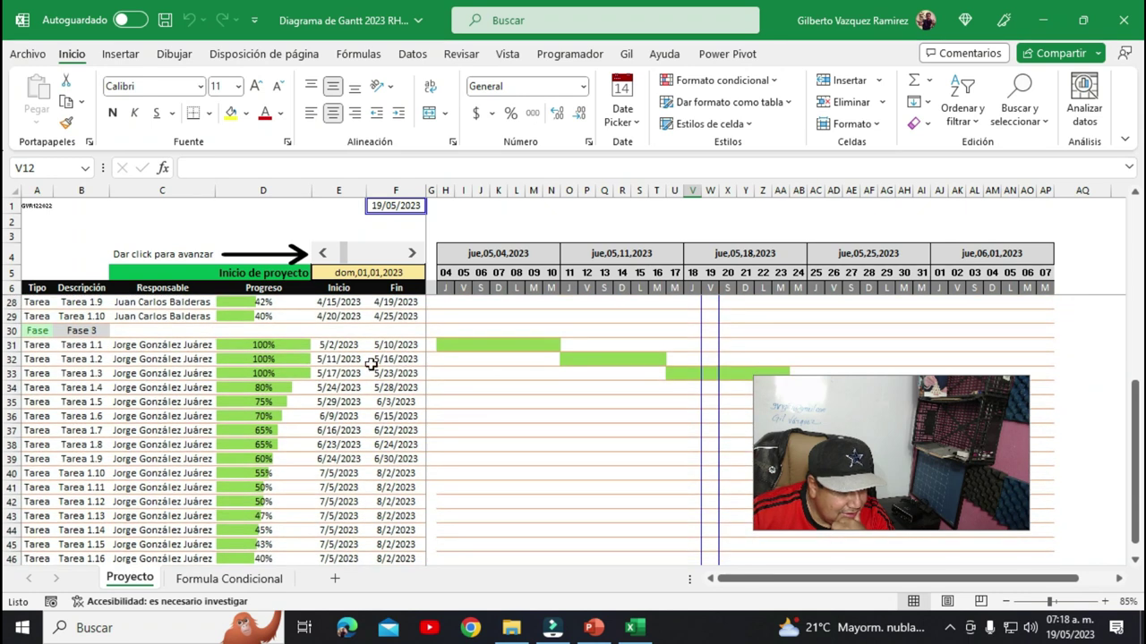
left_click(497, 346)
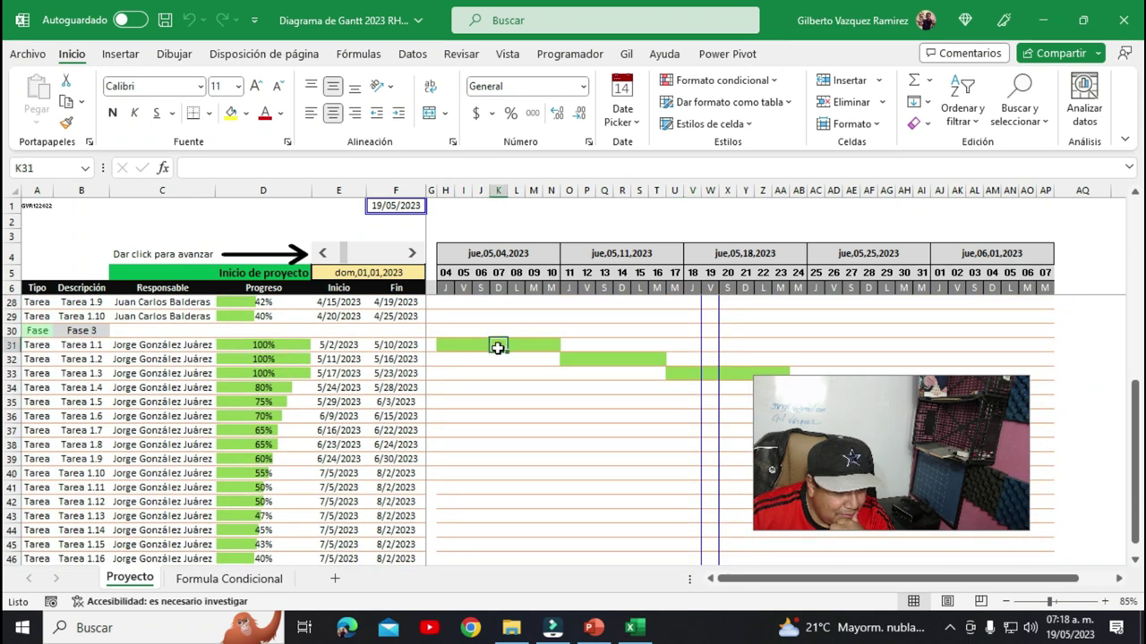
left_click(285, 345)
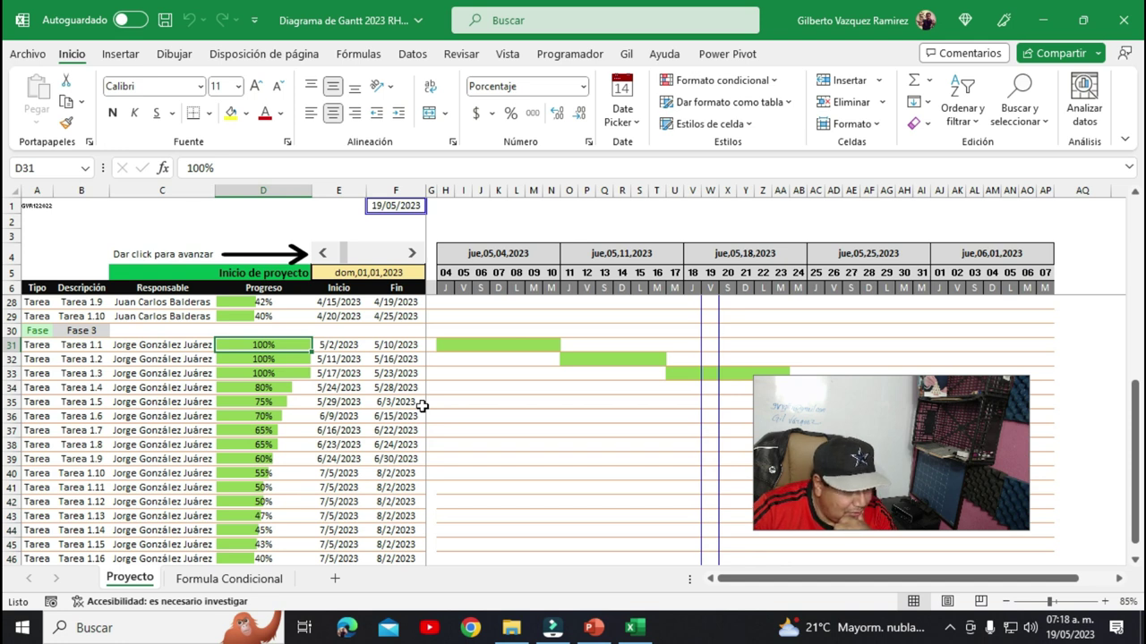
type("8")
key("Return")
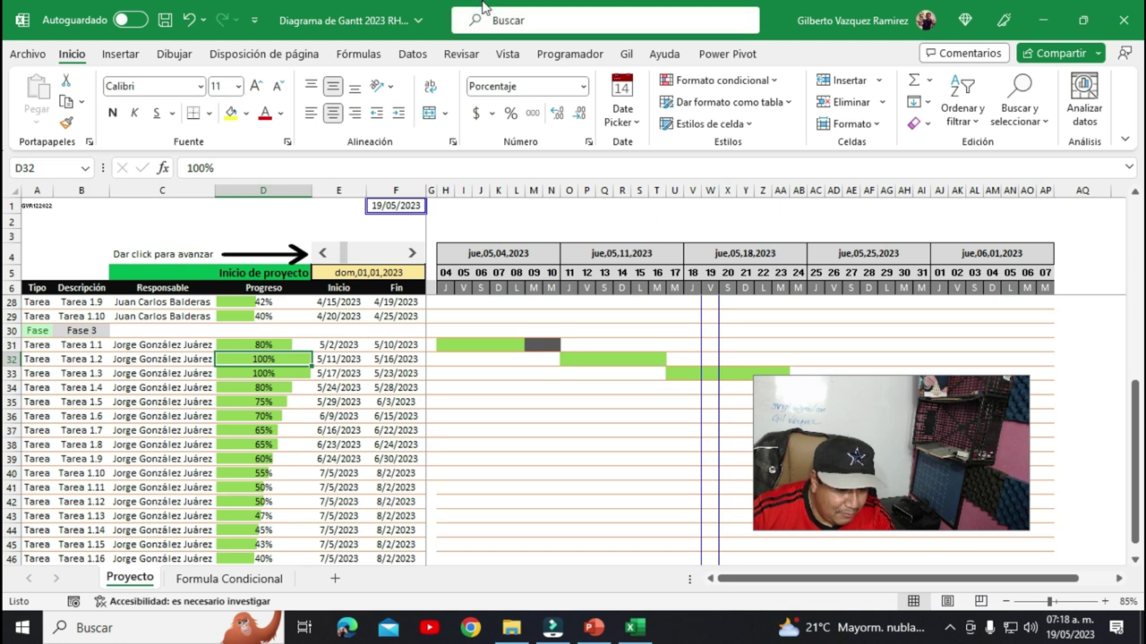
left_click(530, 341)
left_click(515, 346)
left_click(544, 348)
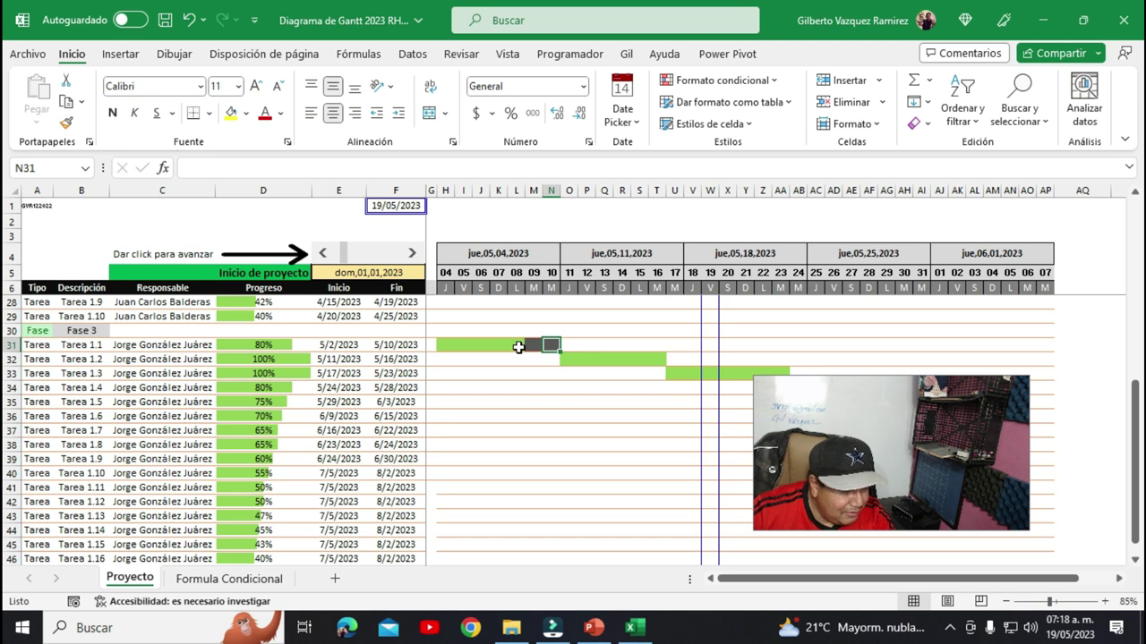
left_click(498, 347)
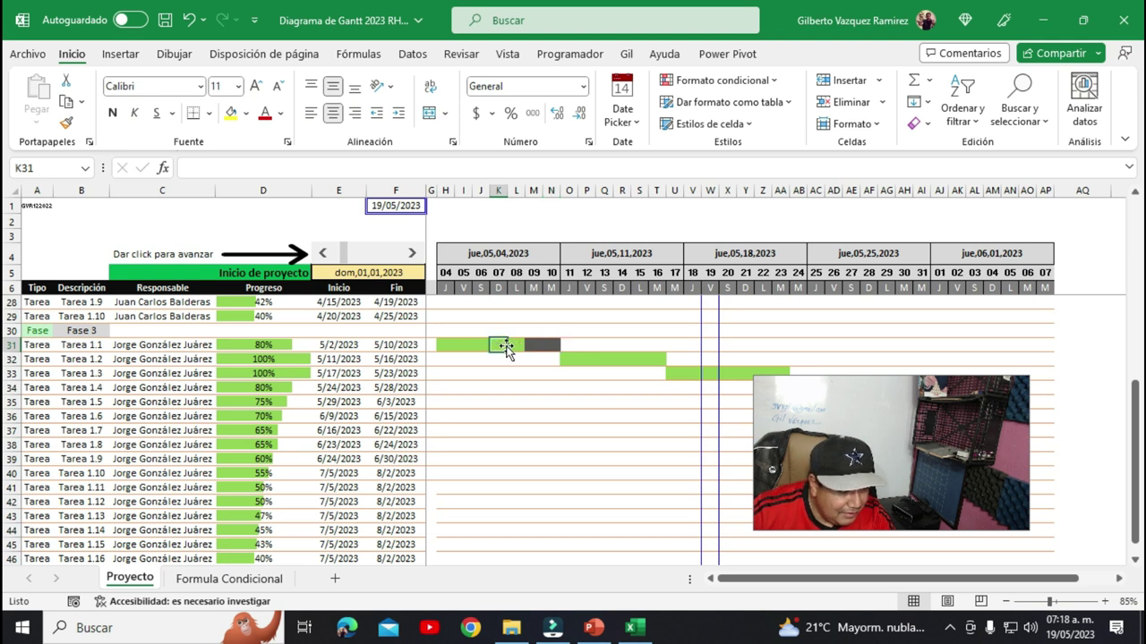
Enter 30% progress for Tarea 1.2 and 50% for Tarea 1.4.
left_click(273, 345)
left_click(278, 361)
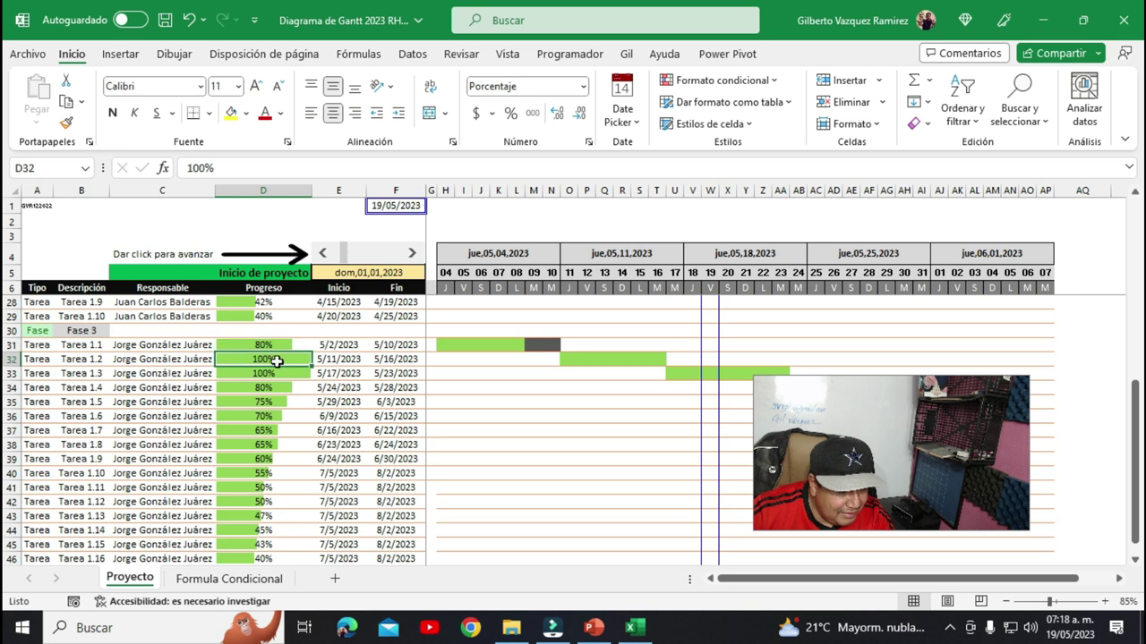
type("30")
key("Return")
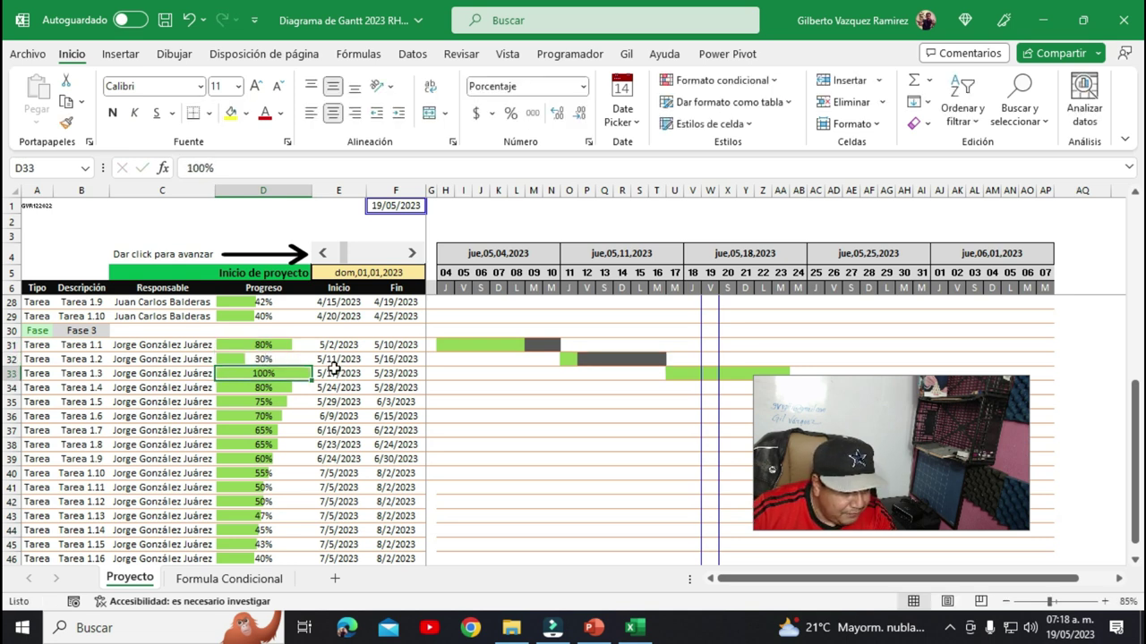
left_click(229, 391)
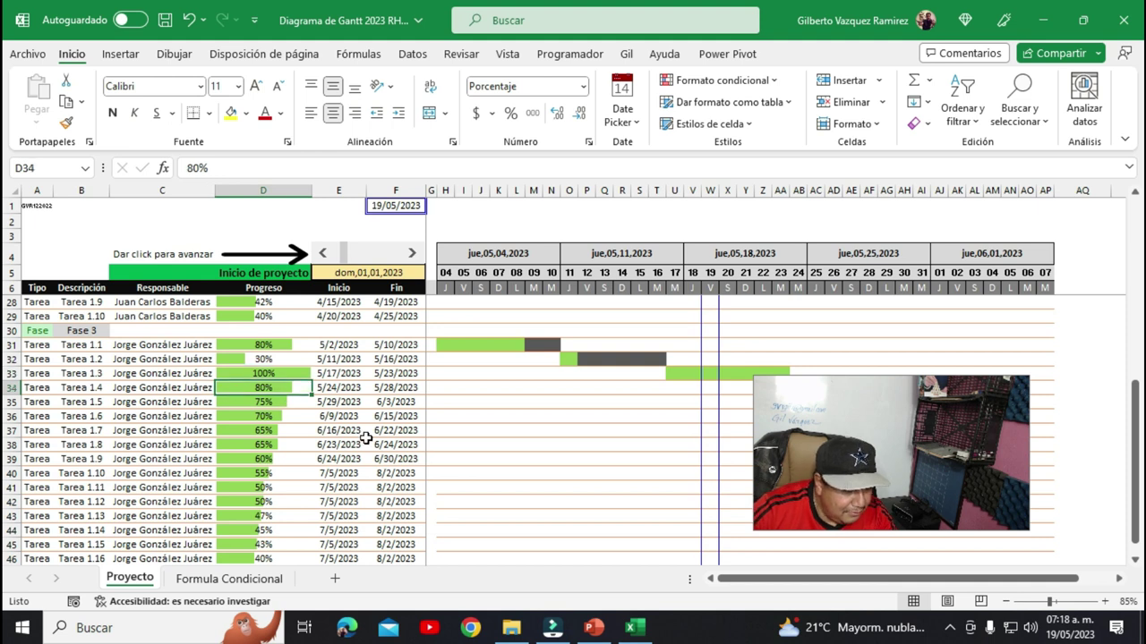
type("50")
key("Return")
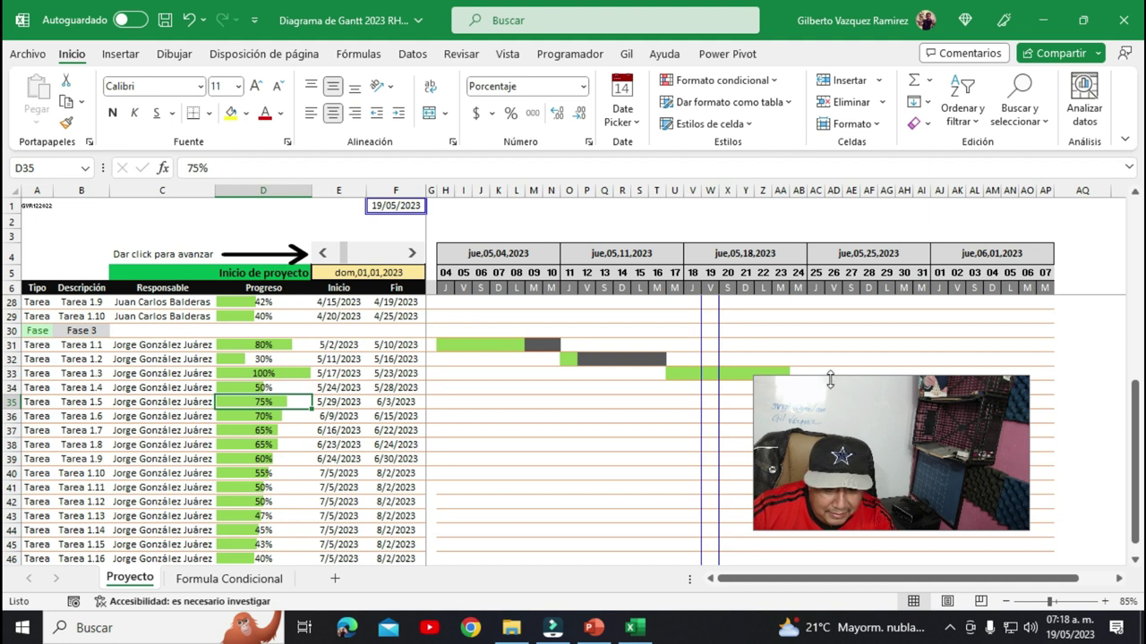
left_click_drag(834, 376, 692, 442)
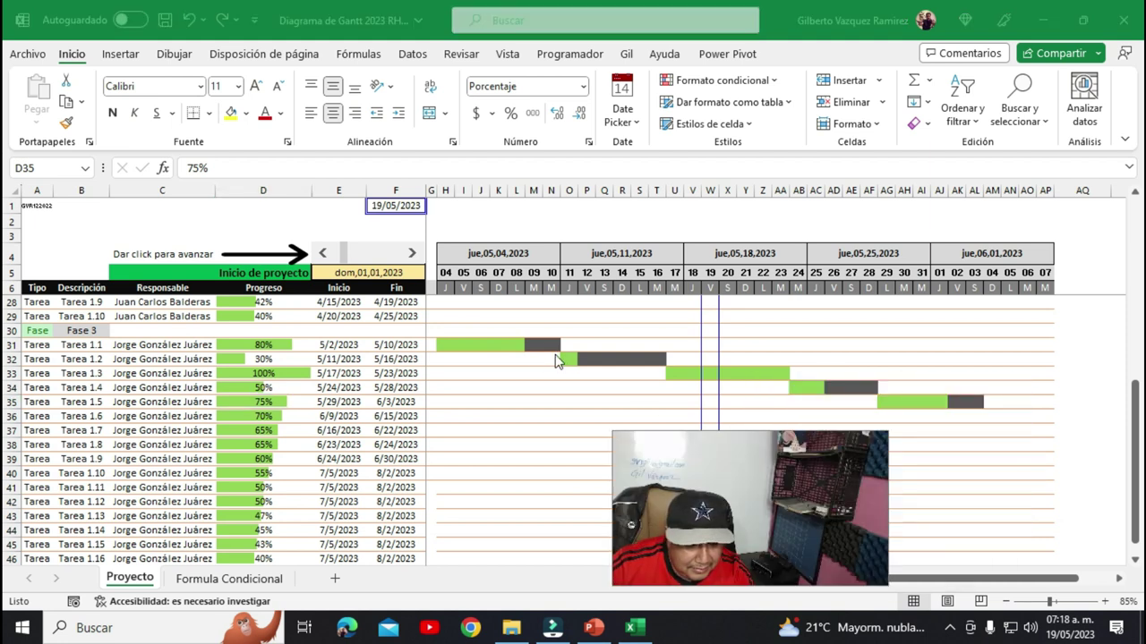
Scroll the Gantt timeline back to the week of 2 January 2023 and select the Fase 1 label.
scroll(540, 361, "up", 3)
scroll(539, 360, "down", 1)
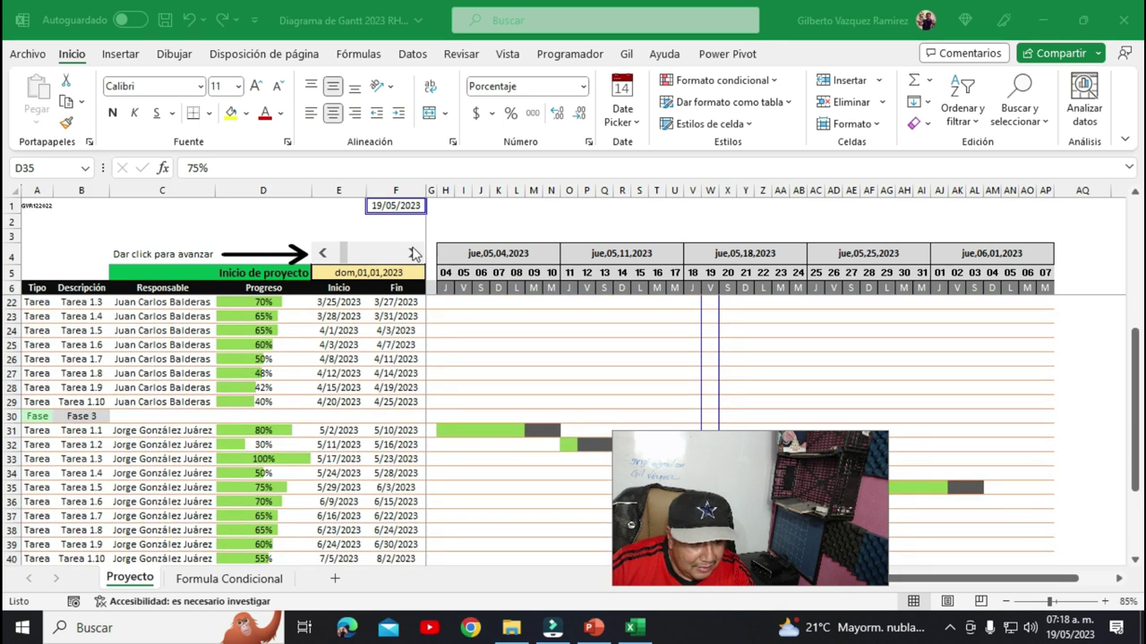
left_click(329, 259)
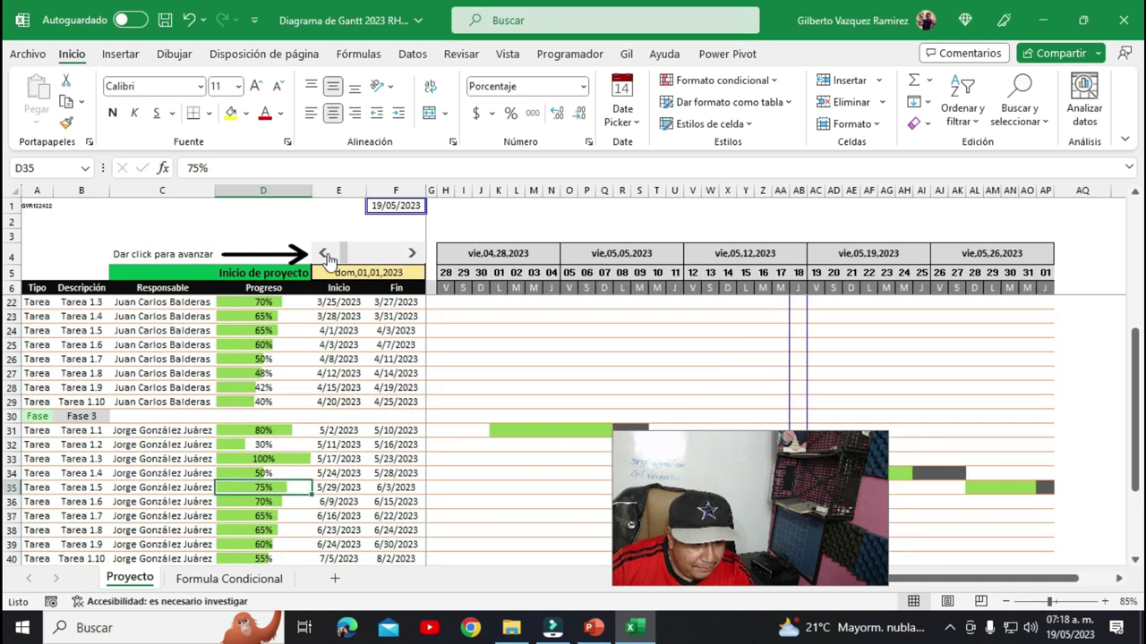
left_click_drag(328, 259, 329, 258)
scroll(400, 313, "up", 5)
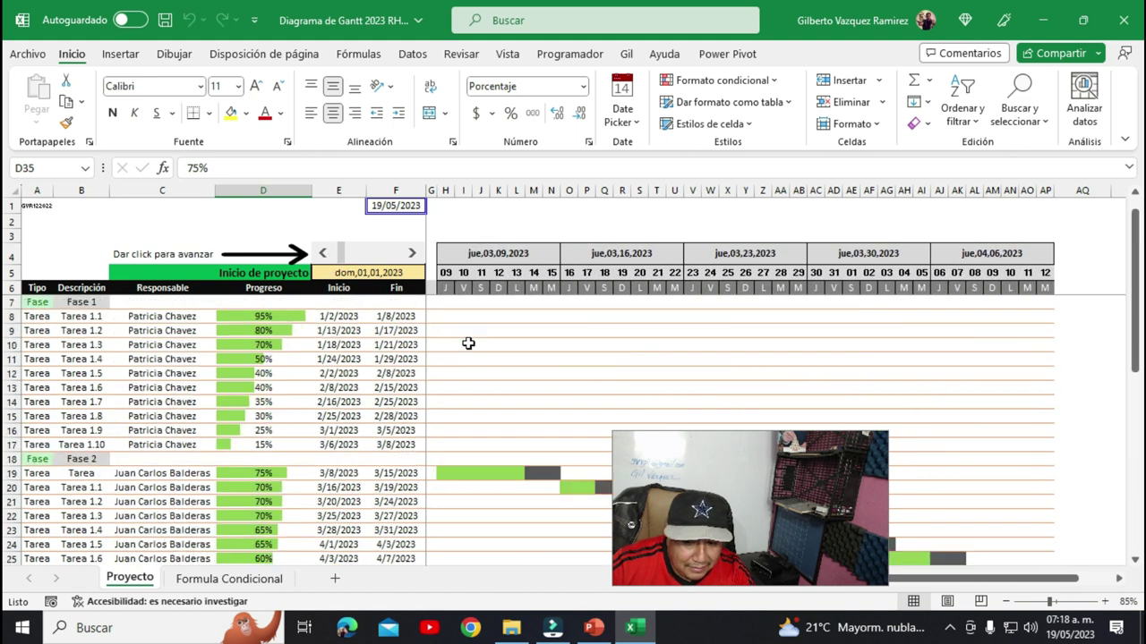
left_click(324, 257)
left_click_drag(324, 257, 366, 219)
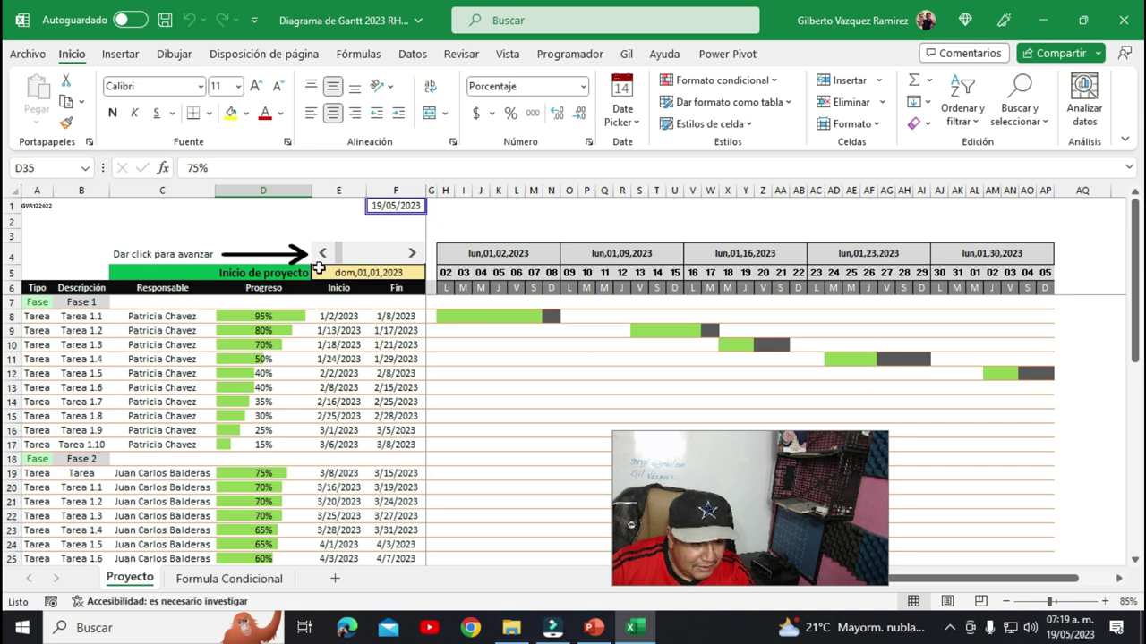
left_click(324, 258)
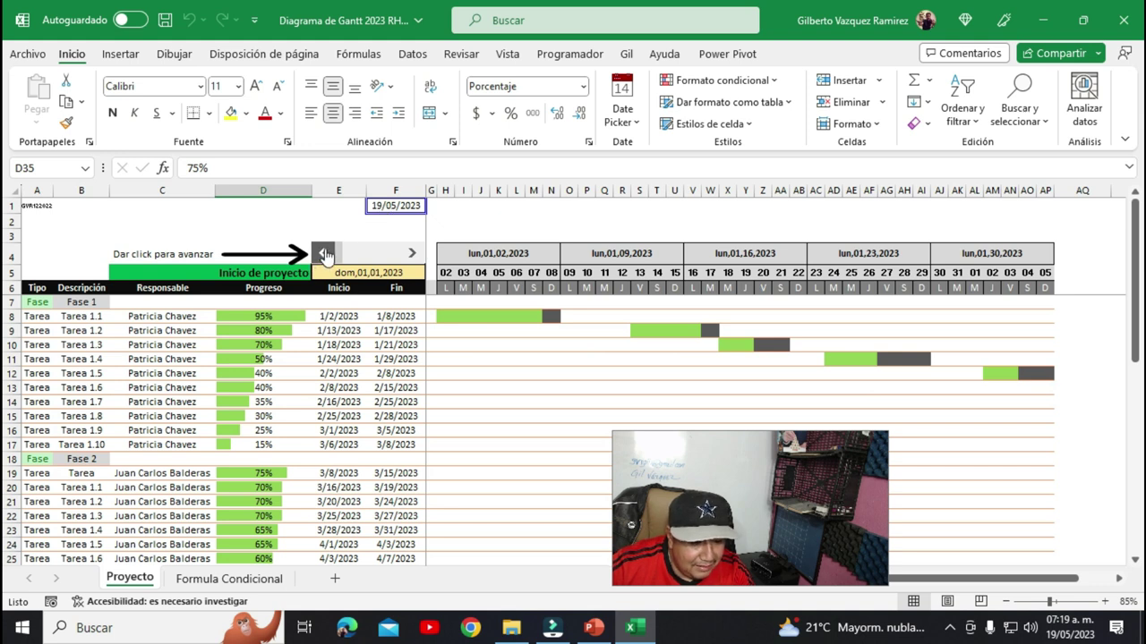
left_click(499, 248)
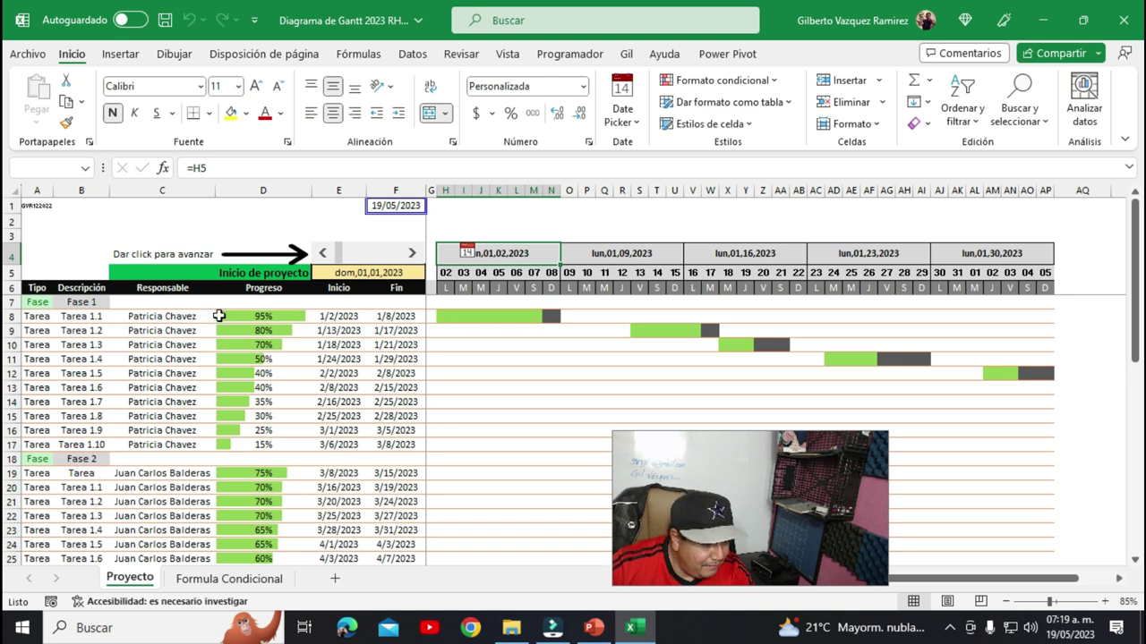
left_click(94, 305)
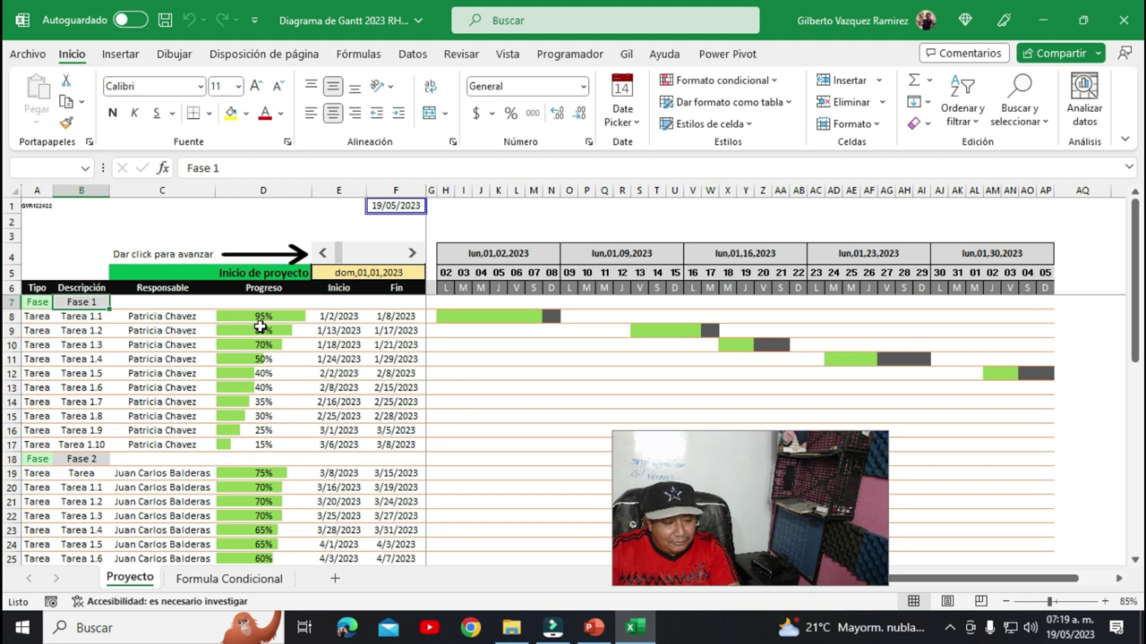
scroll(261, 345, "down", 4)
scroll(262, 346, "down", 7)
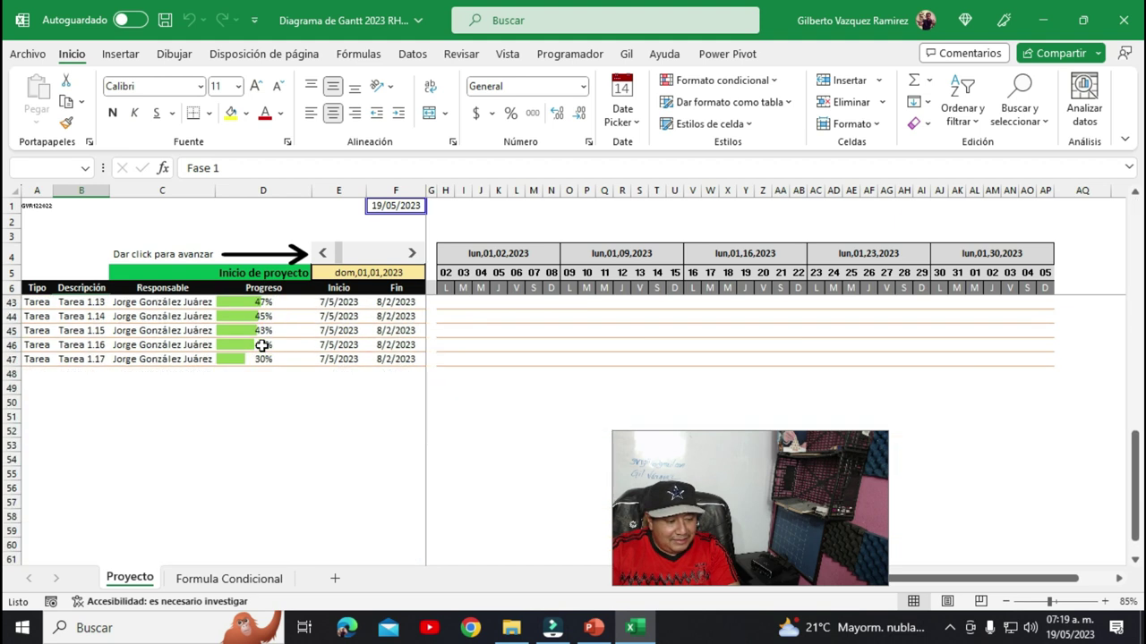
scroll(261, 345, "up", 3)
scroll(261, 346, "up", 4)
scroll(262, 346, "up", 1)
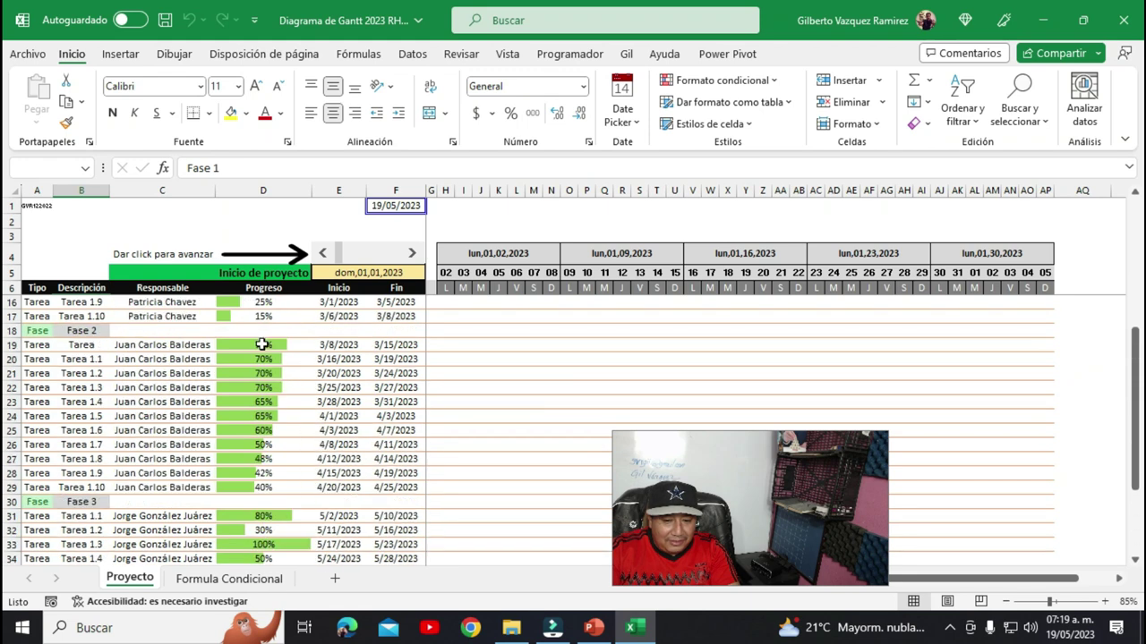
scroll(262, 346, "up", 3)
left_click(413, 254)
left_click(413, 254)
left_click(413, 254)
left_click(413, 254)
left_click(413, 254)
left_click(413, 254)
left_click(412, 254)
left_click(413, 254)
left_click(412, 254)
left_click(412, 254)
left_click(412, 255)
left_click(412, 254)
left_click(412, 255)
left_click(412, 254)
left_click(412, 255)
left_click(413, 254)
left_click(413, 254)
left_click(412, 254)
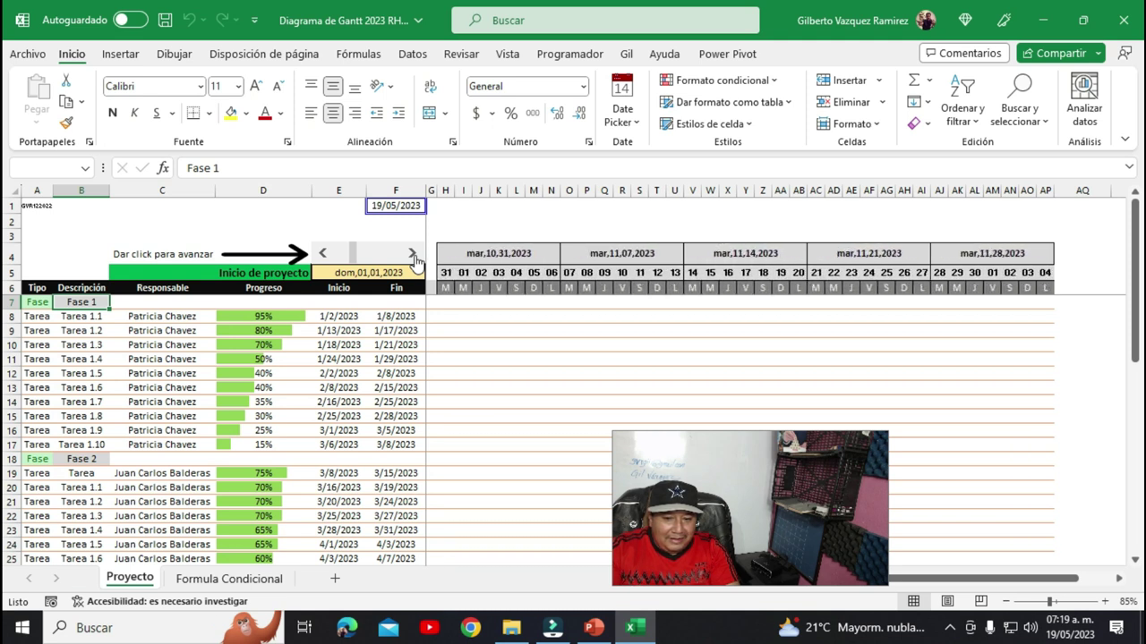
left_click(413, 254)
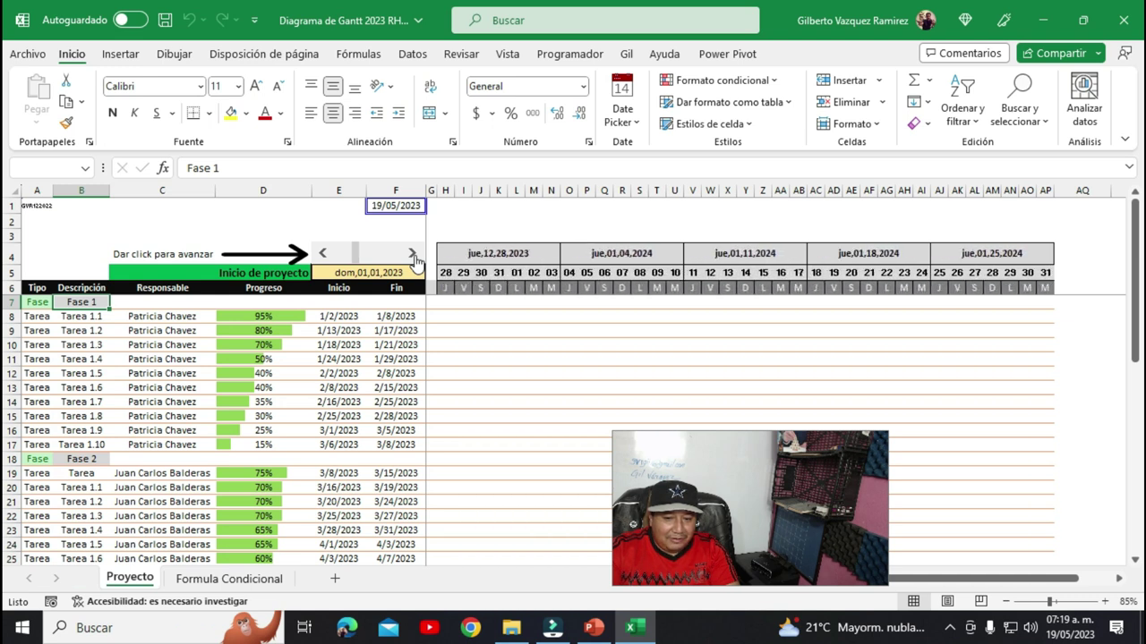
left_click(413, 255)
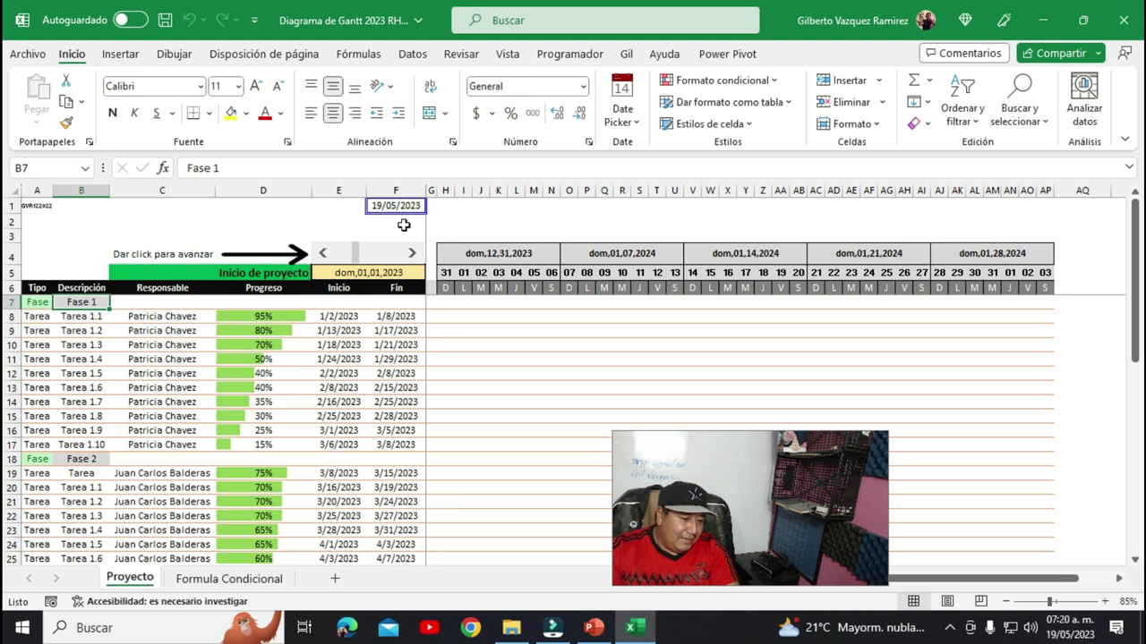
left_click(333, 258)
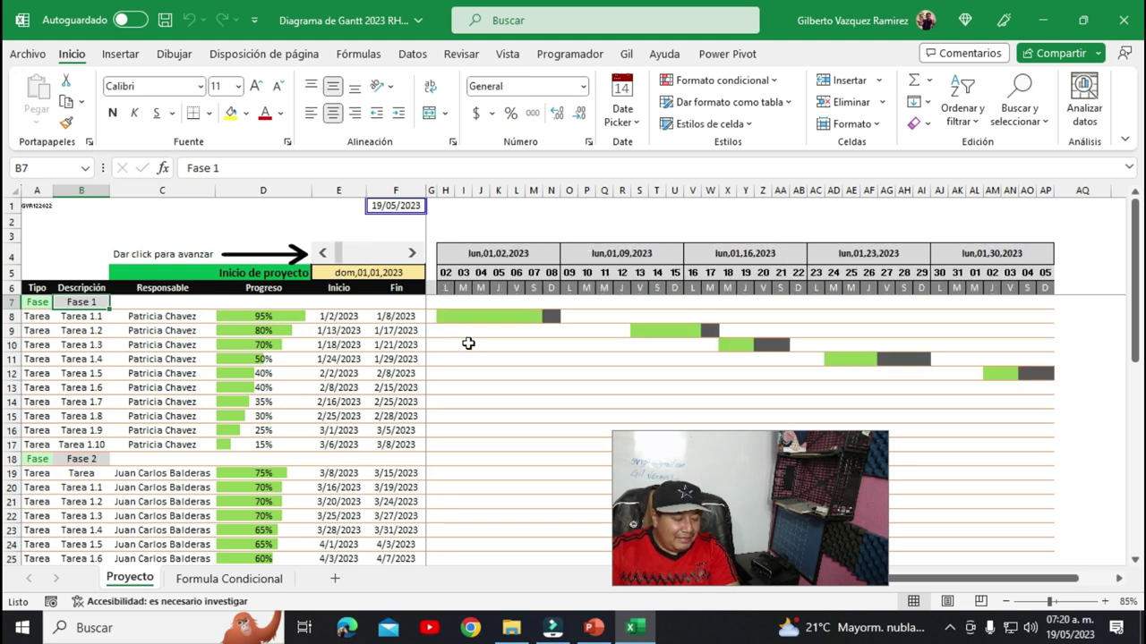
left_click(172, 319)
left_click(162, 316)
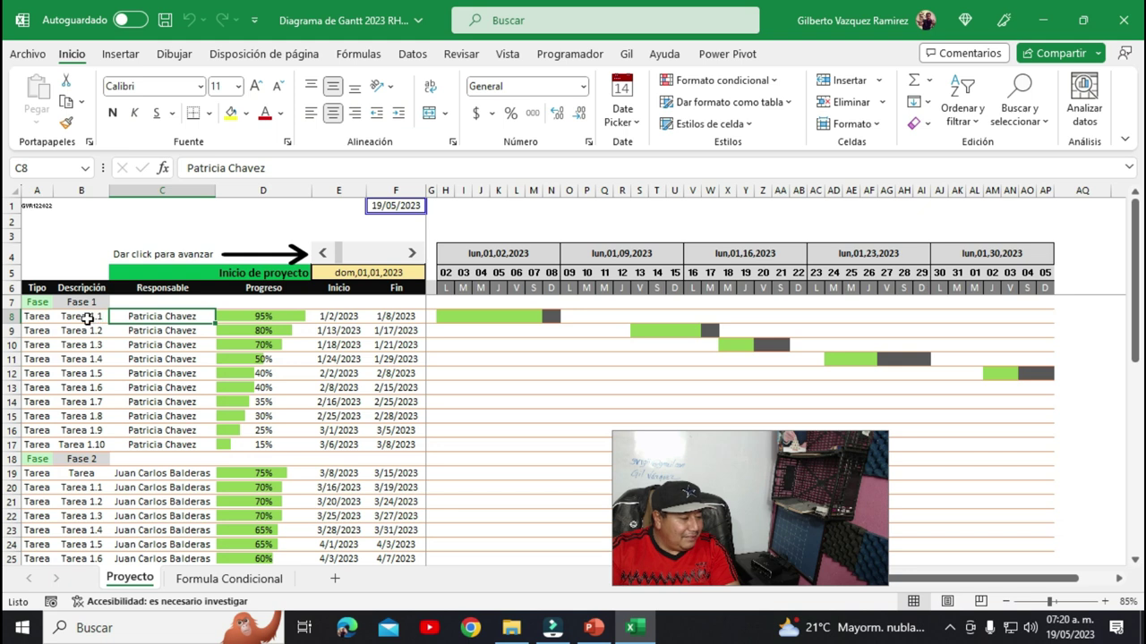
left_click(86, 318)
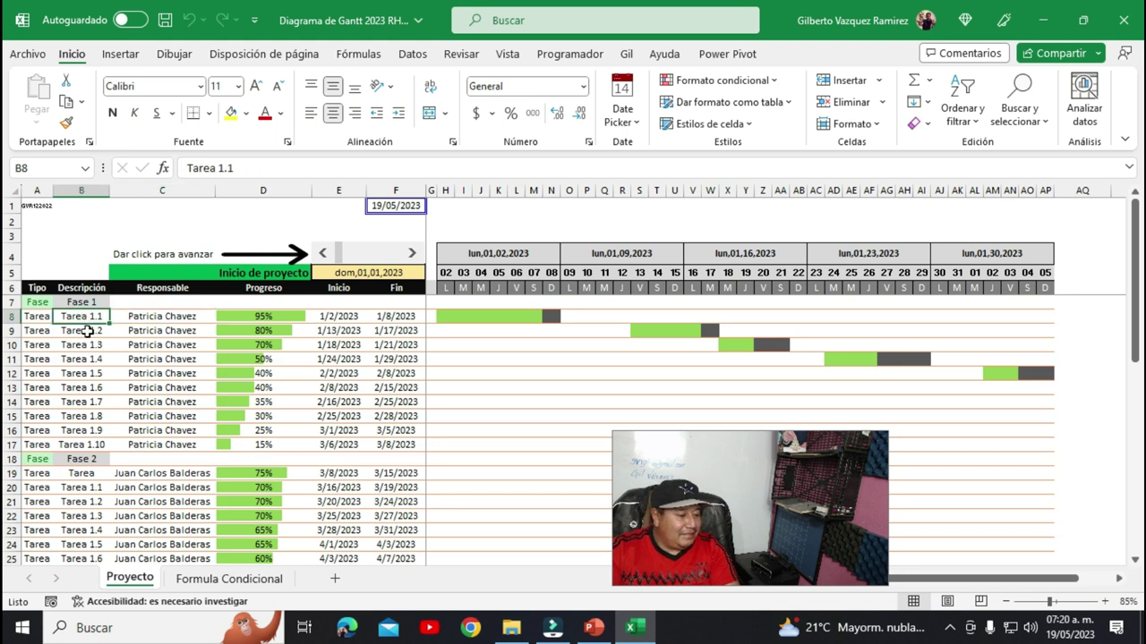
left_click(162, 321)
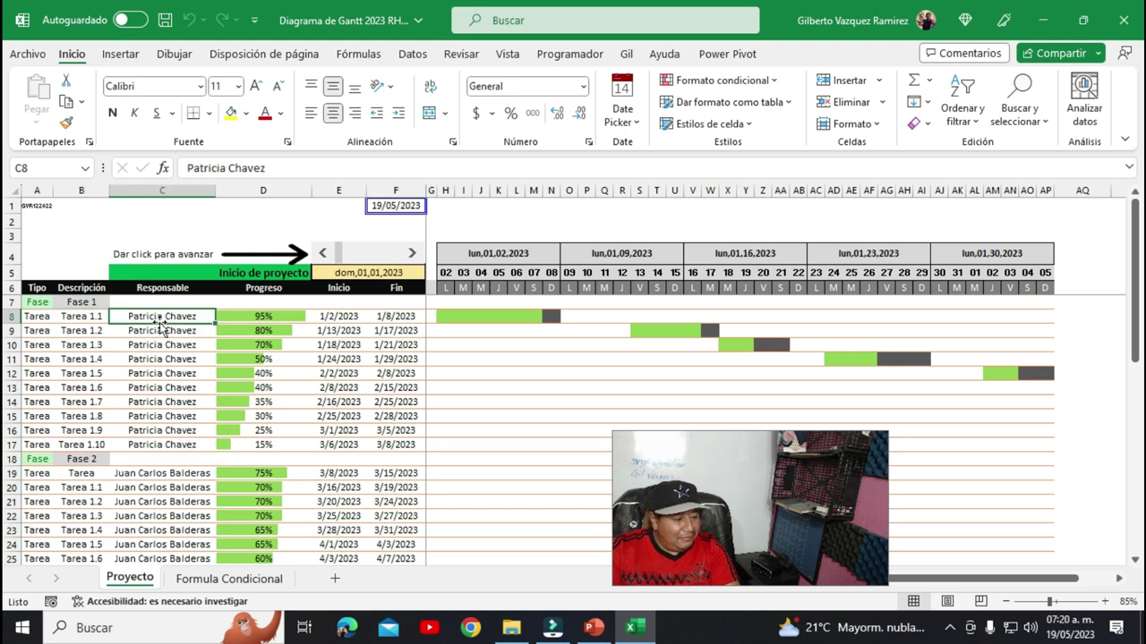
Set Tarea 1.1's progress to 30%, correcting an initial entry of 10.
left_click(299, 317)
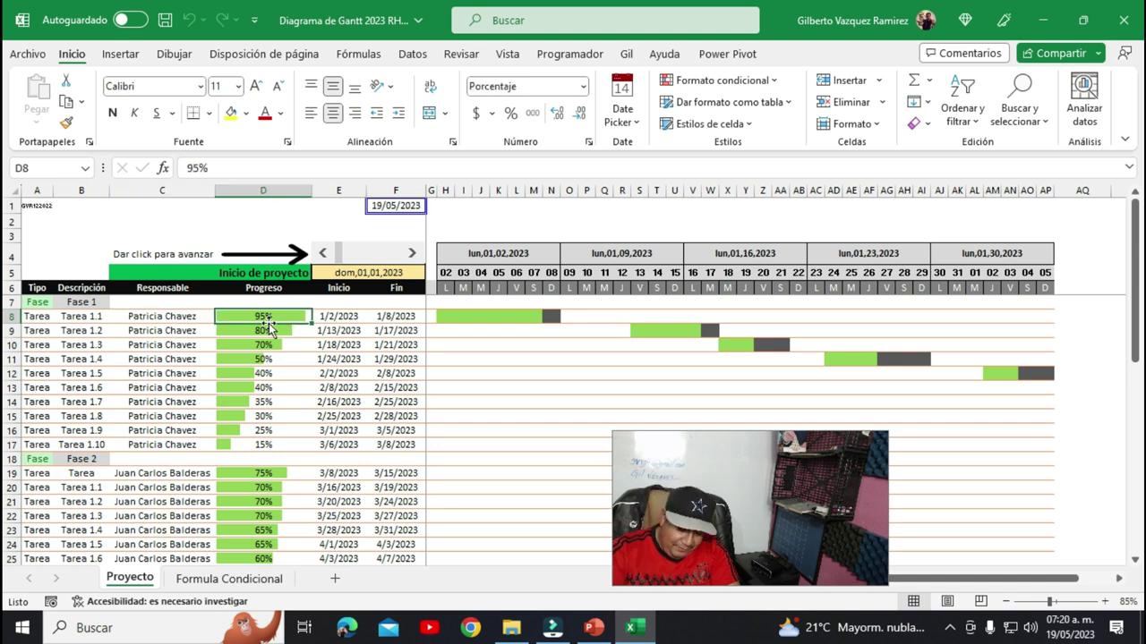
type("10")
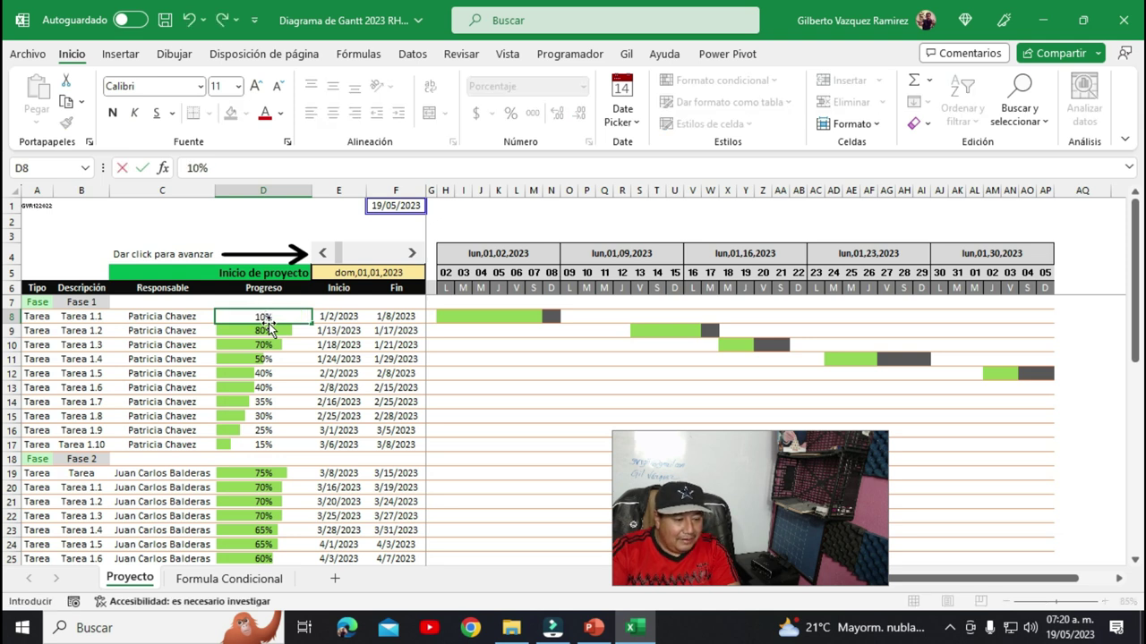
key("Return")
left_click(267, 320)
type("30")
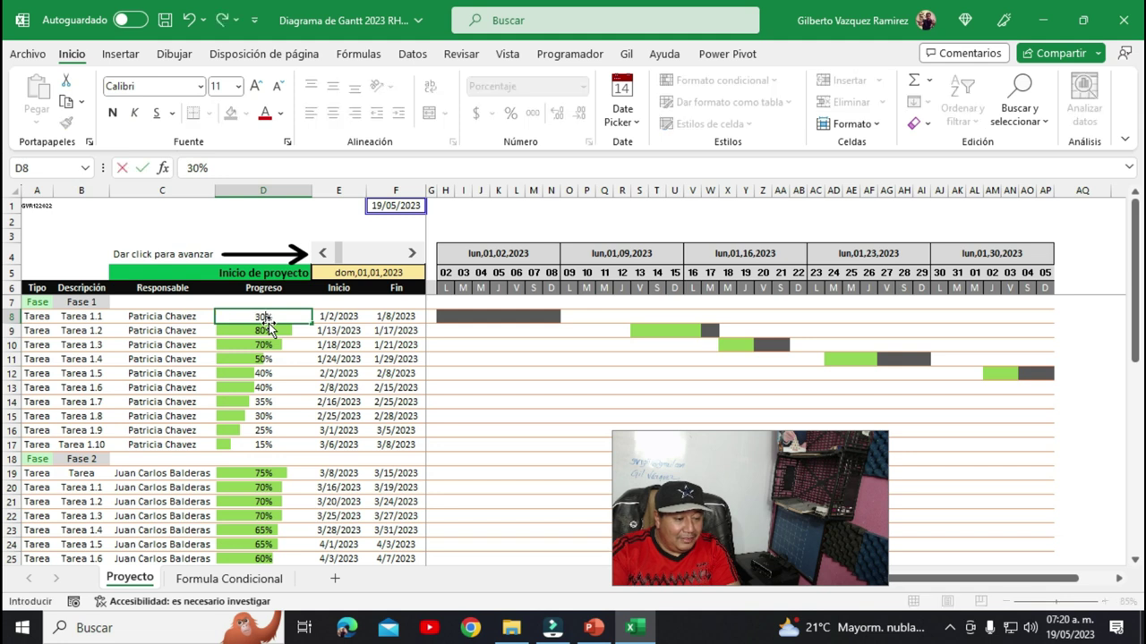
key("Return")
Open the Date Picker on Tarea 1.1's start date, then advance the Gantt timeline several weeks.
key("Up")
key("Right")
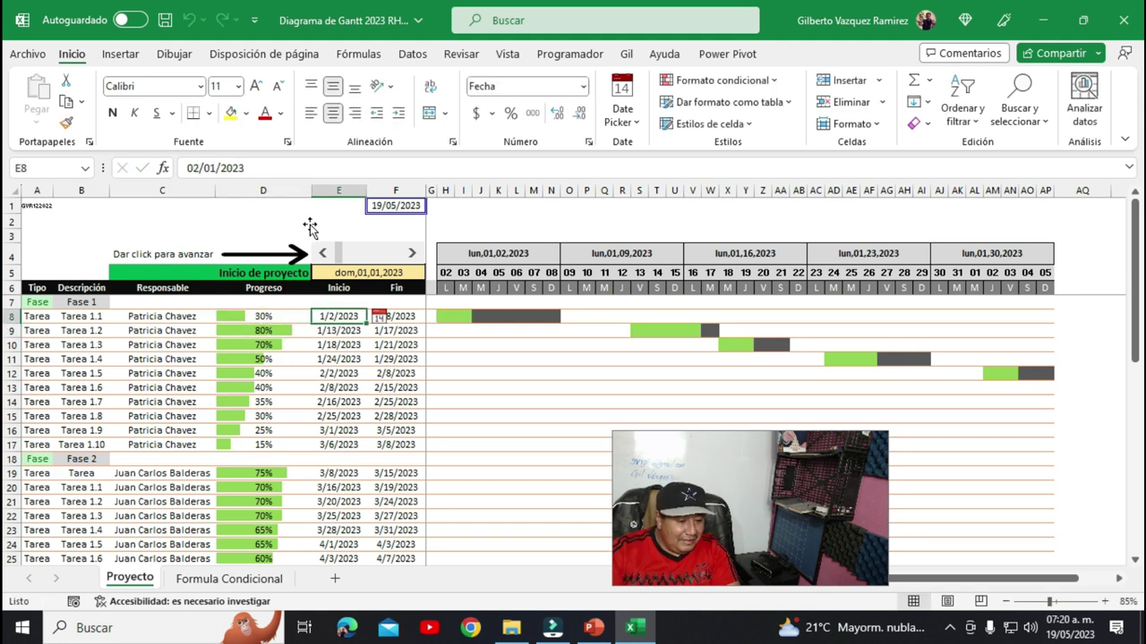
left_click(379, 316)
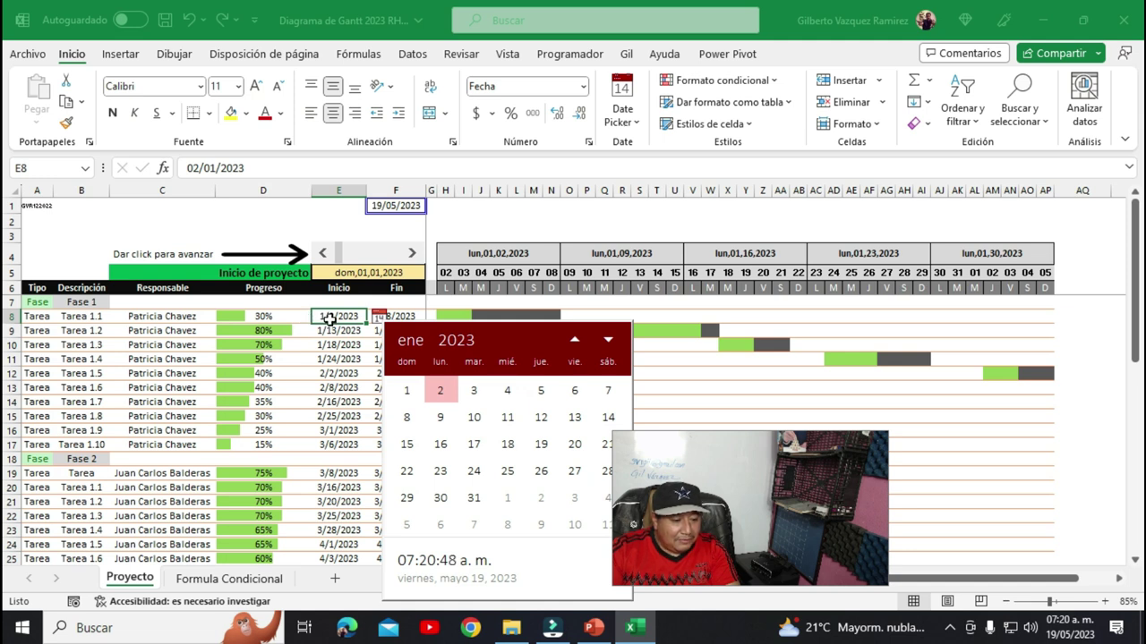
left_click(410, 316)
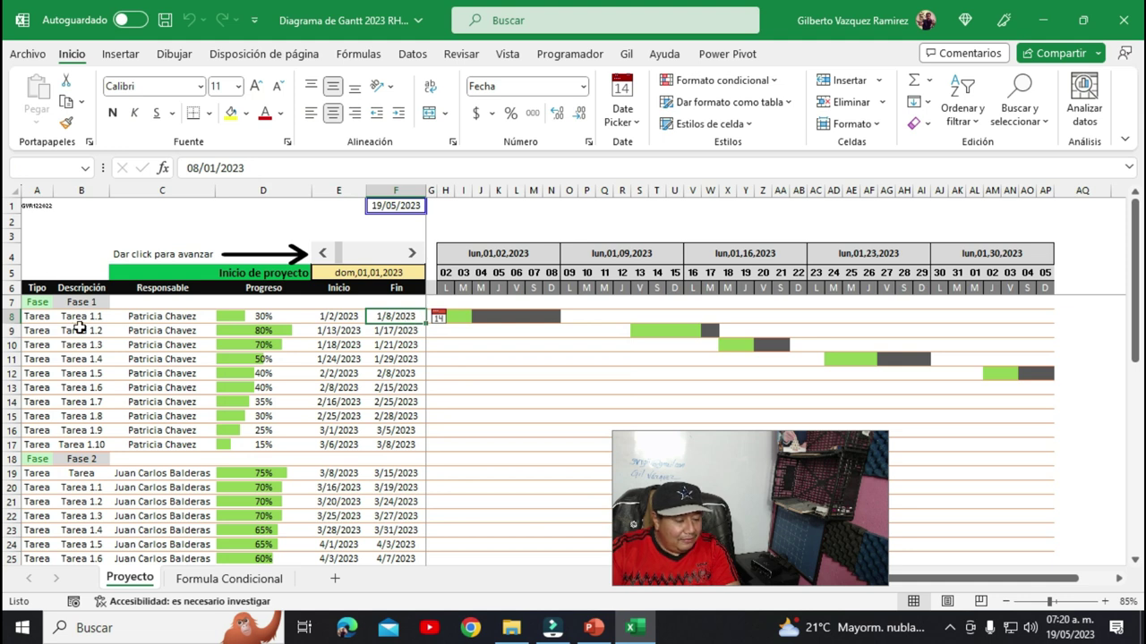
scroll(81, 329, "down", 3)
scroll(81, 328, "down", 1)
scroll(81, 329, "down", 3)
scroll(83, 325, "down", 3)
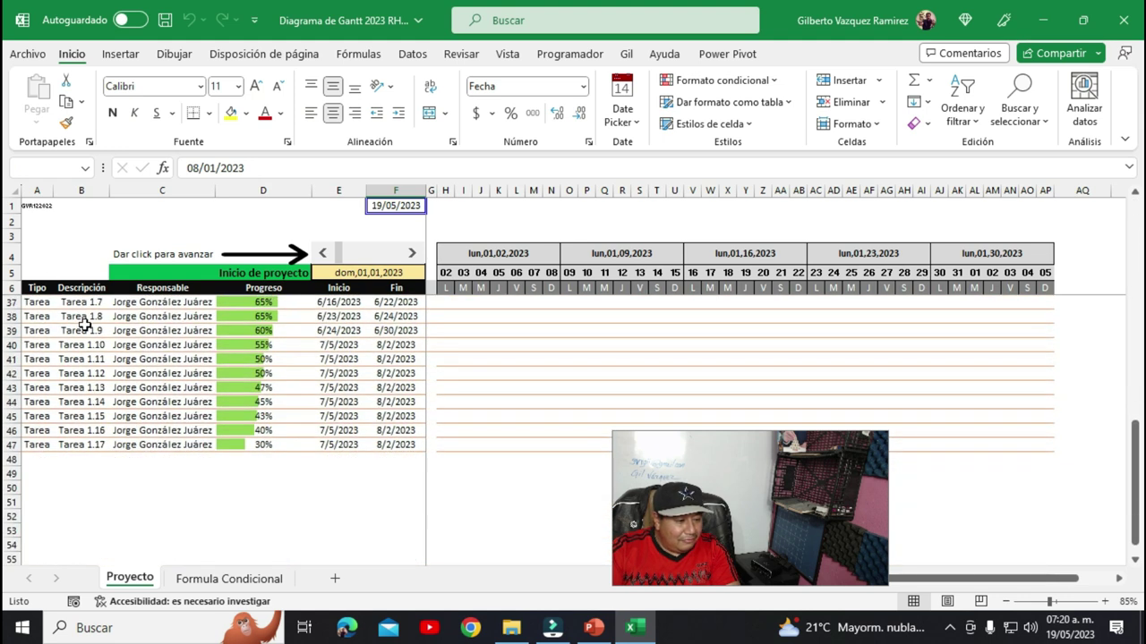
scroll(83, 324, "up", 5)
scroll(83, 324, "up", 5)
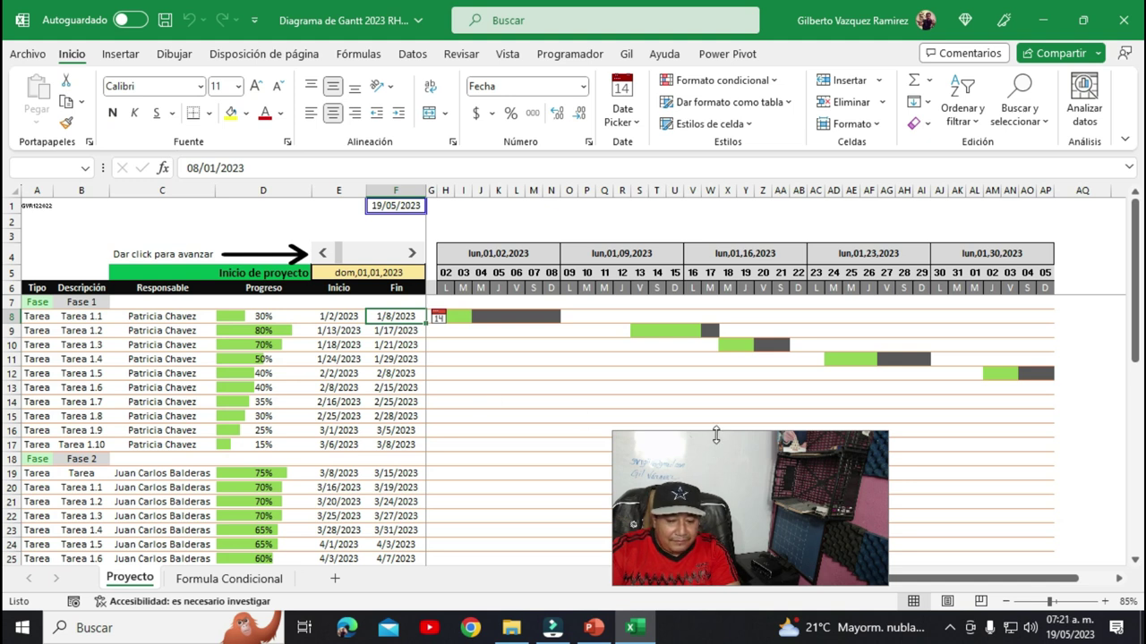
left_click_drag(716, 452, 874, 364)
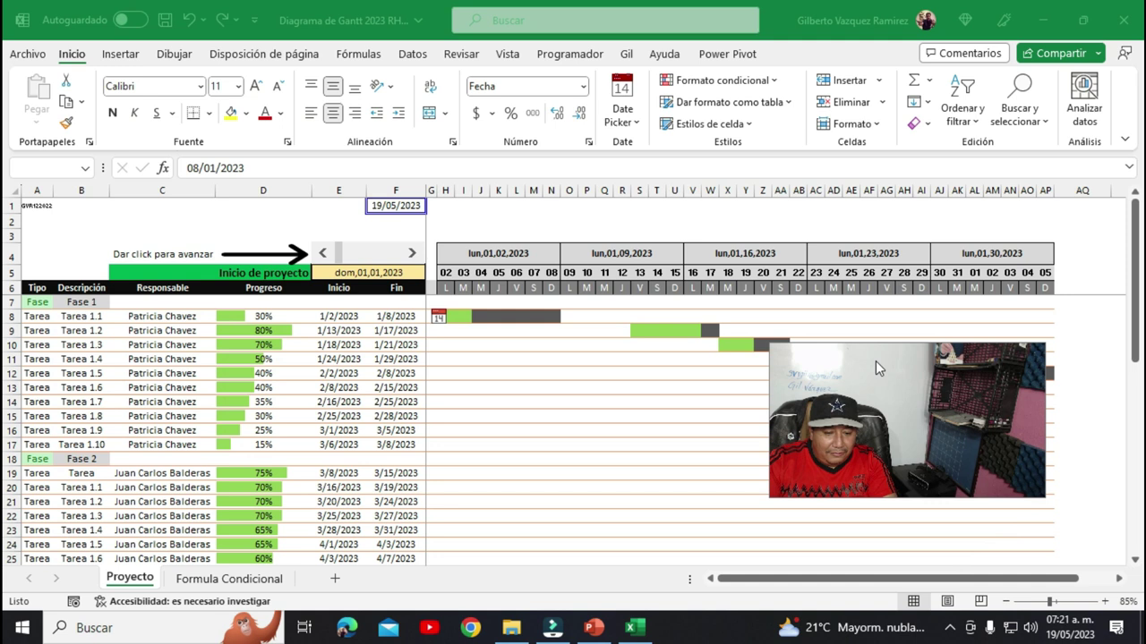
left_click(411, 256)
left_click_drag(412, 256, 413, 258)
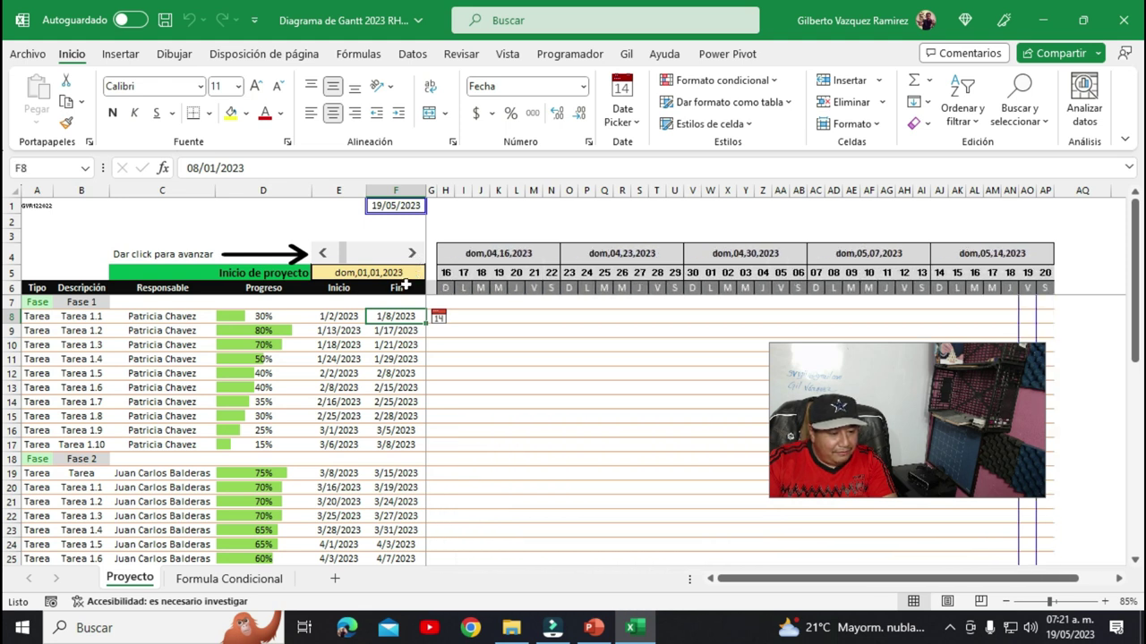
Review the A1 and A2 formulas on the Formula Condicional sheet, then return to Proyecto Gantt.
scroll(358, 359, "down", 6)
scroll(358, 359, "down", 3)
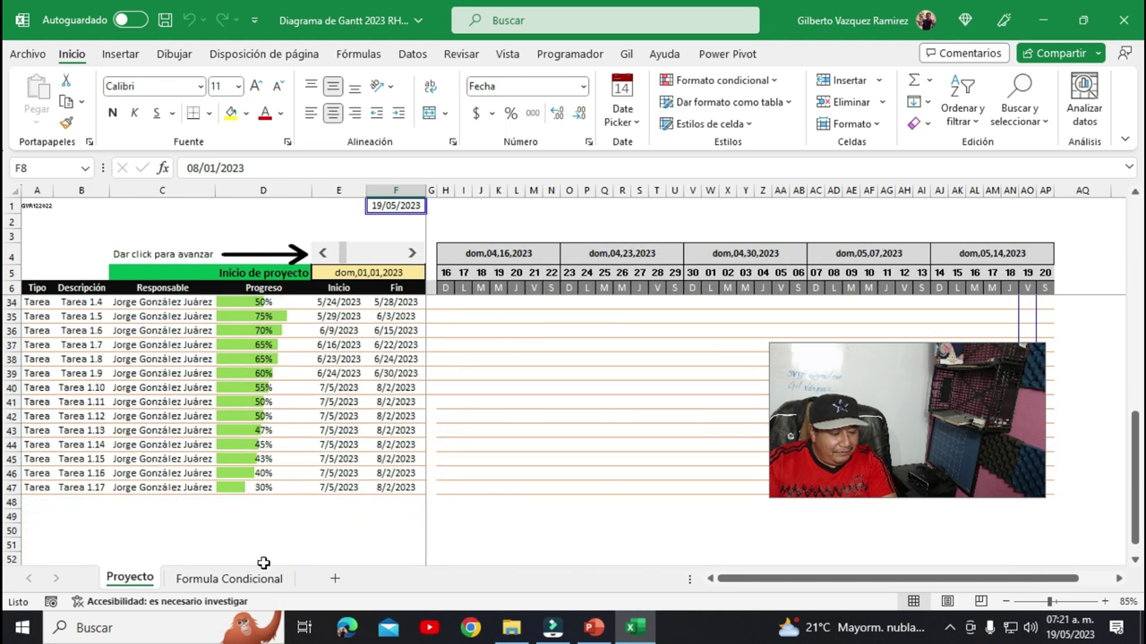
left_click(242, 578)
left_click(199, 272)
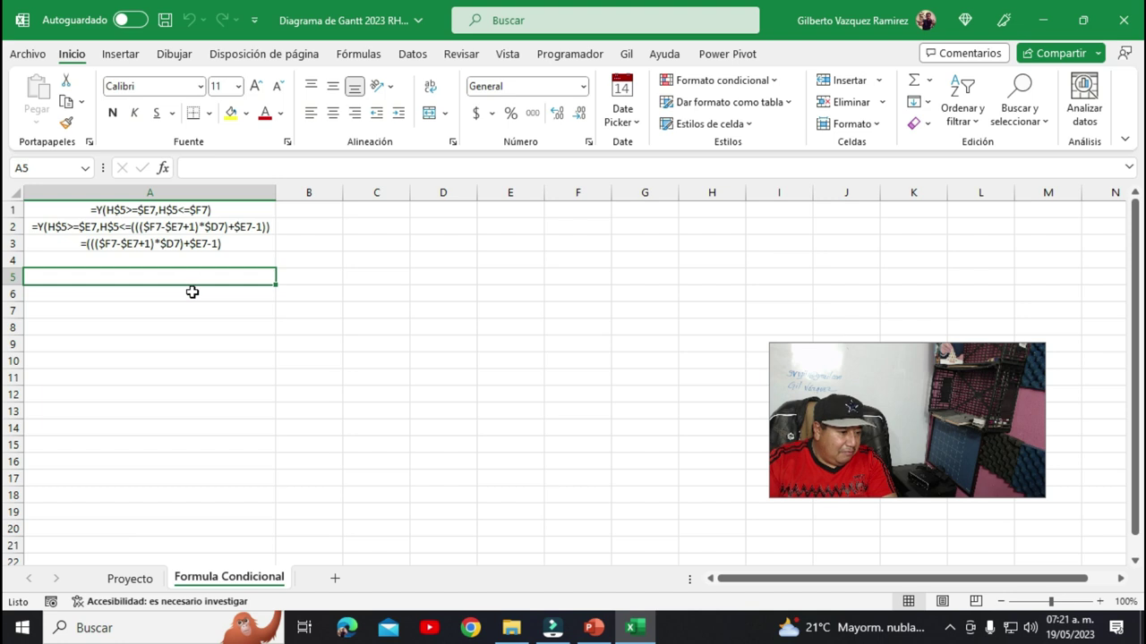
left_click(236, 221)
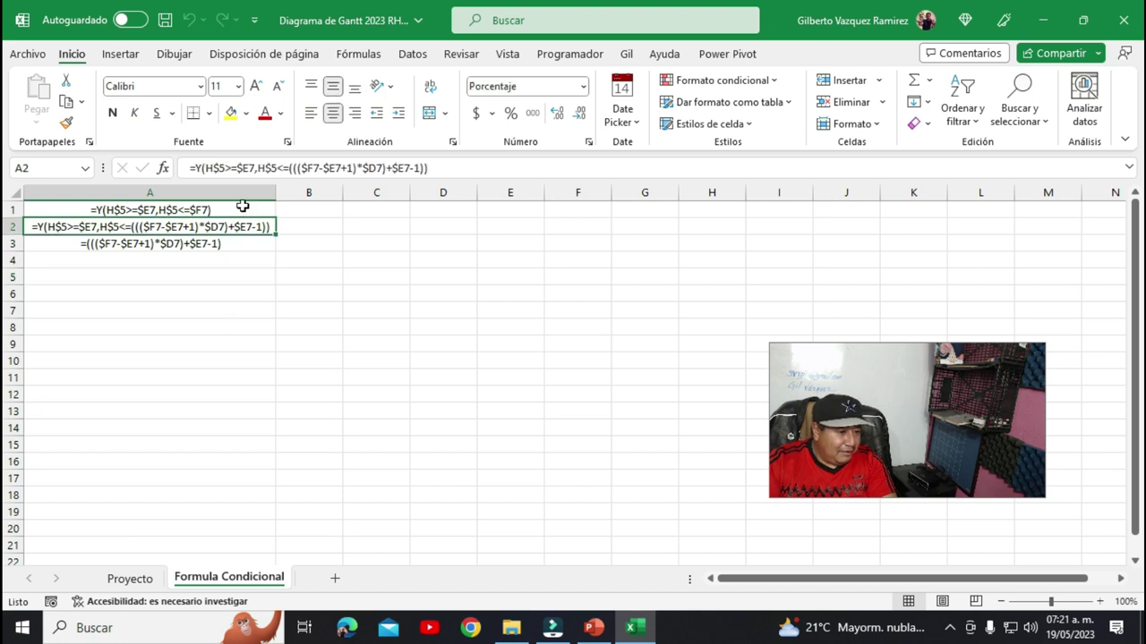
left_click(237, 211)
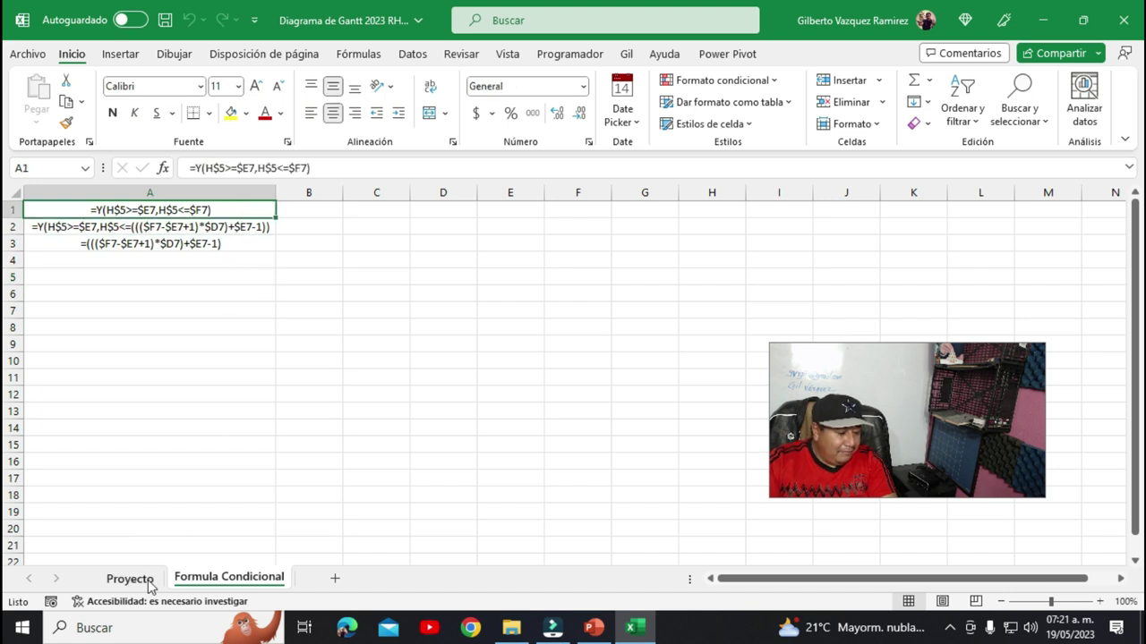
left_click(148, 580)
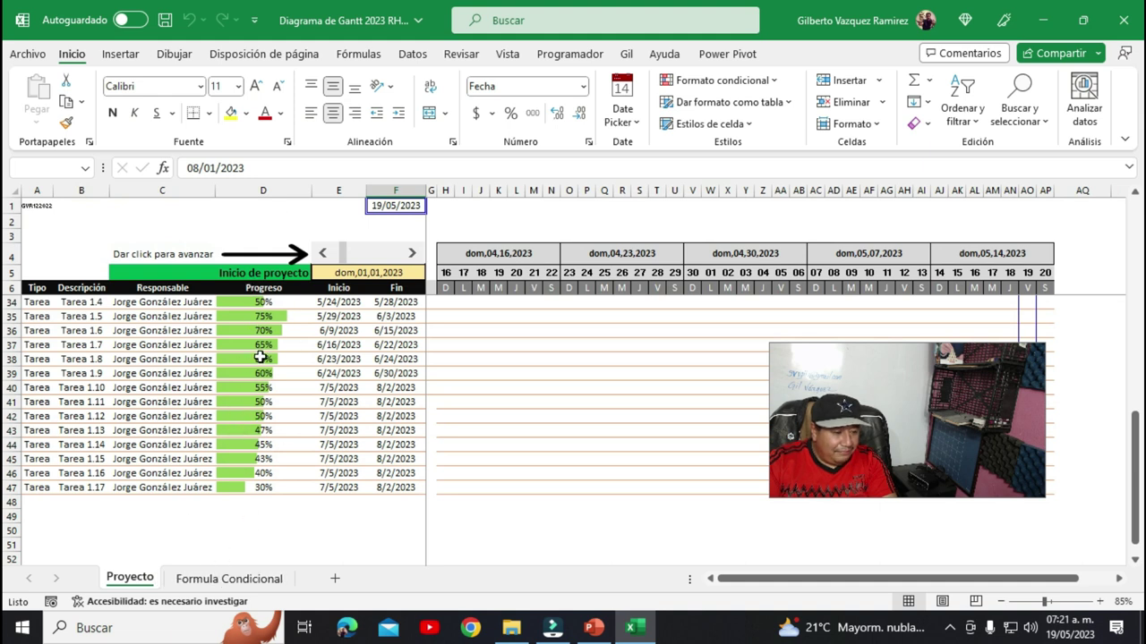
left_click(228, 578)
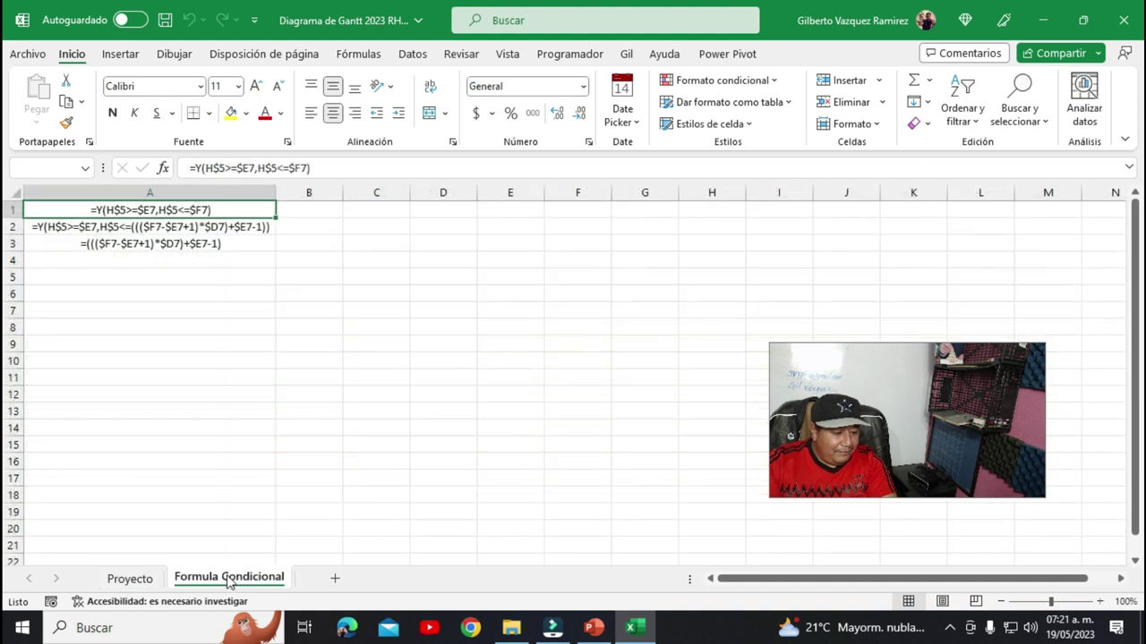
left_click(150, 577)
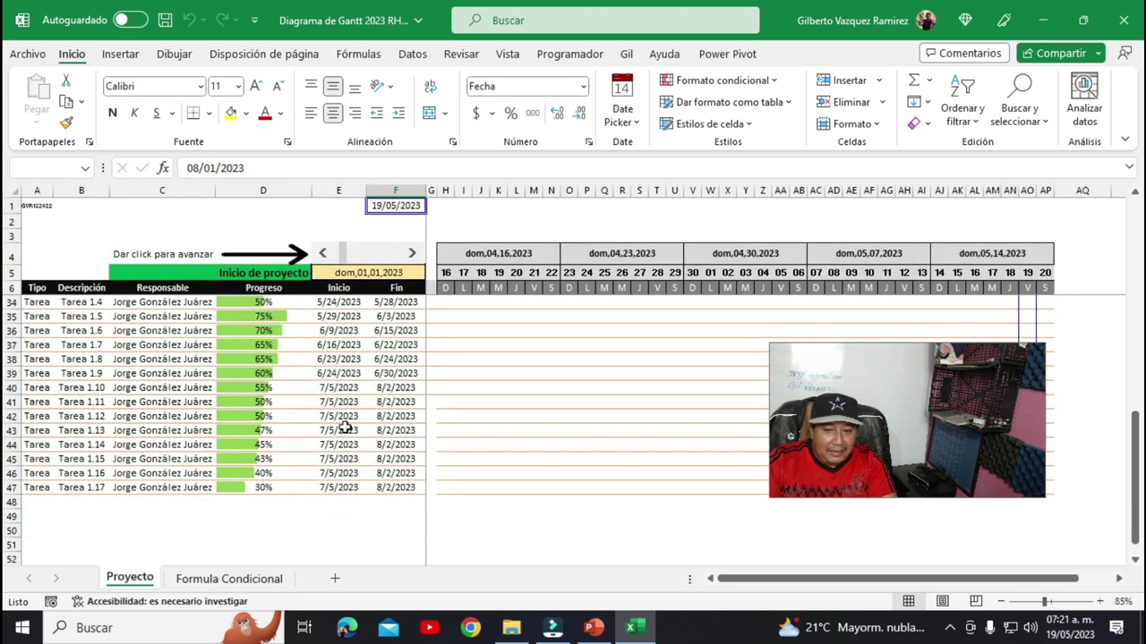
scroll(443, 361, "up", 3)
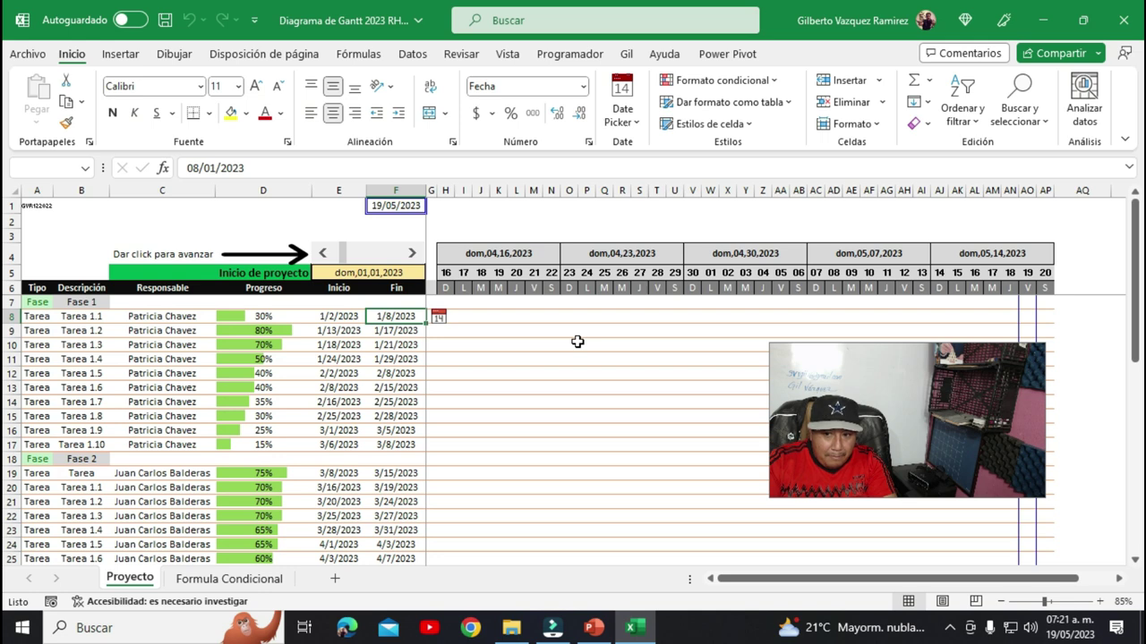
Close the Gantt workbook without saving and open ccontrol asistencia.xlsx.
left_click(1123, 20)
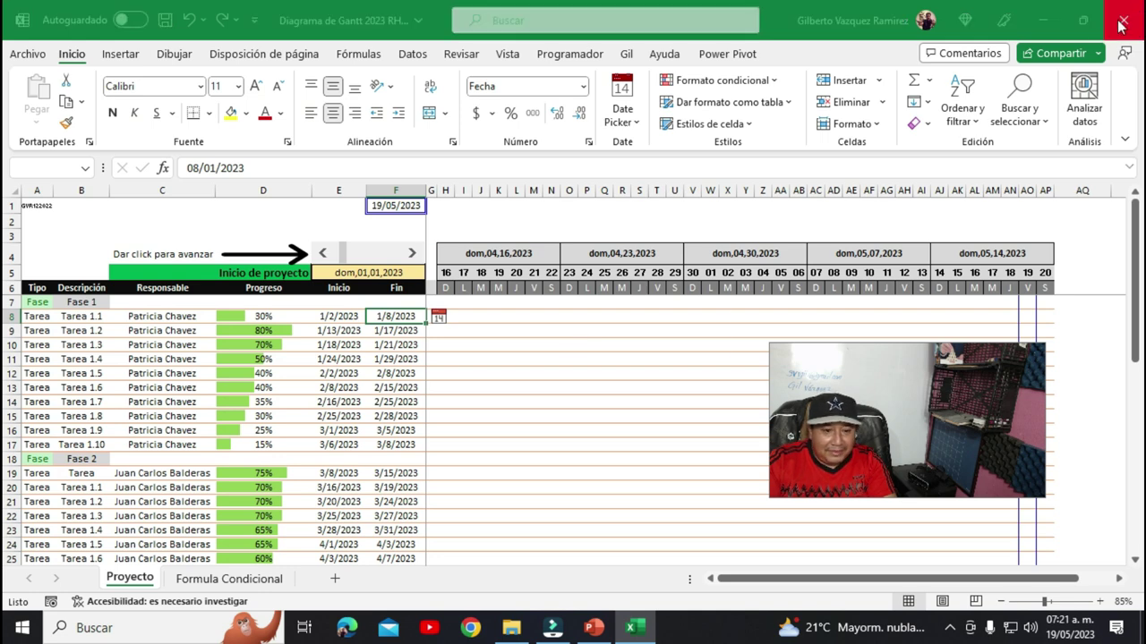
left_click(596, 337)
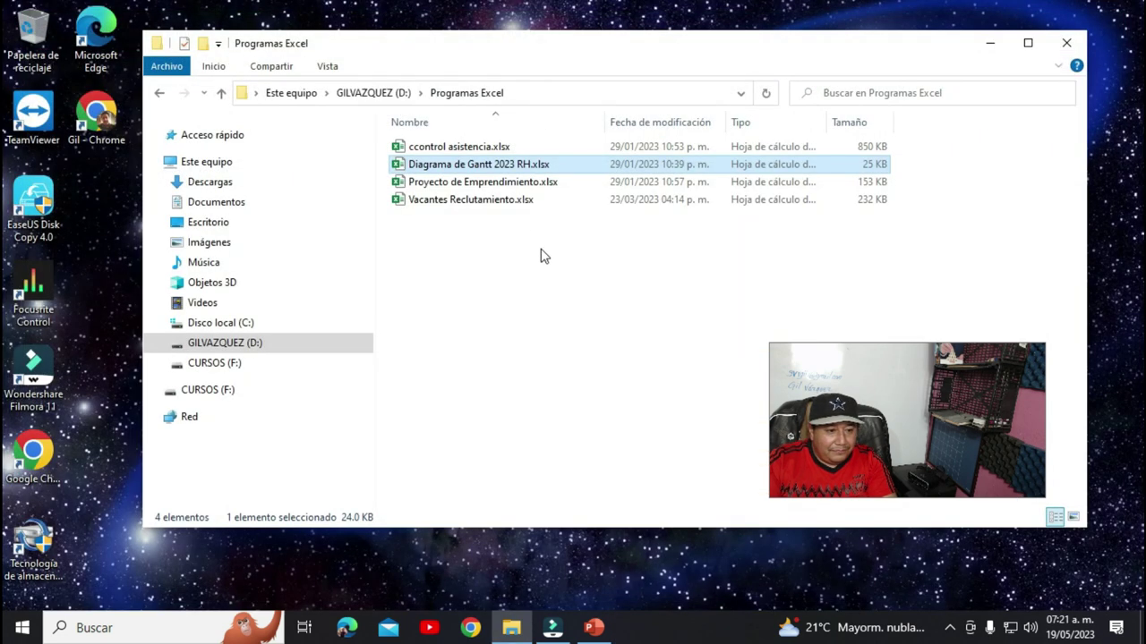
double_click(478, 146)
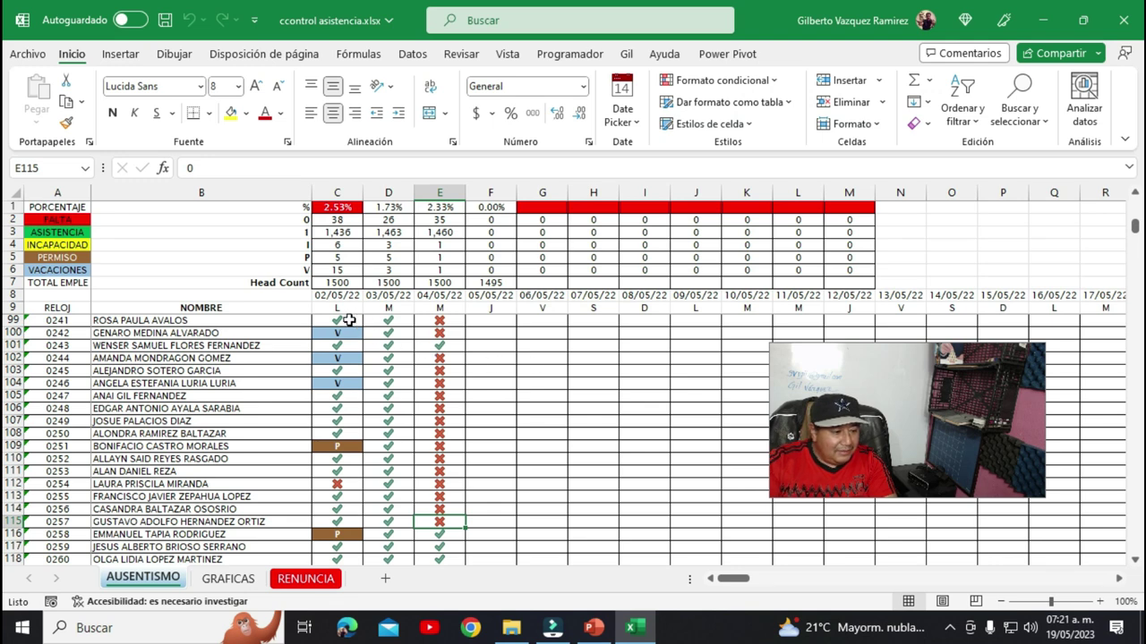
scroll(55, 321, "down", 4)
scroll(55, 322, "down", 1)
scroll(59, 321, "up", 2)
scroll(64, 320, "up", 4)
scroll(64, 320, "up", 7)
scroll(66, 321, "up", 6)
scroll(69, 321, "up", 6)
scroll(70, 323, "up", 6)
scroll(70, 323, "up", 4)
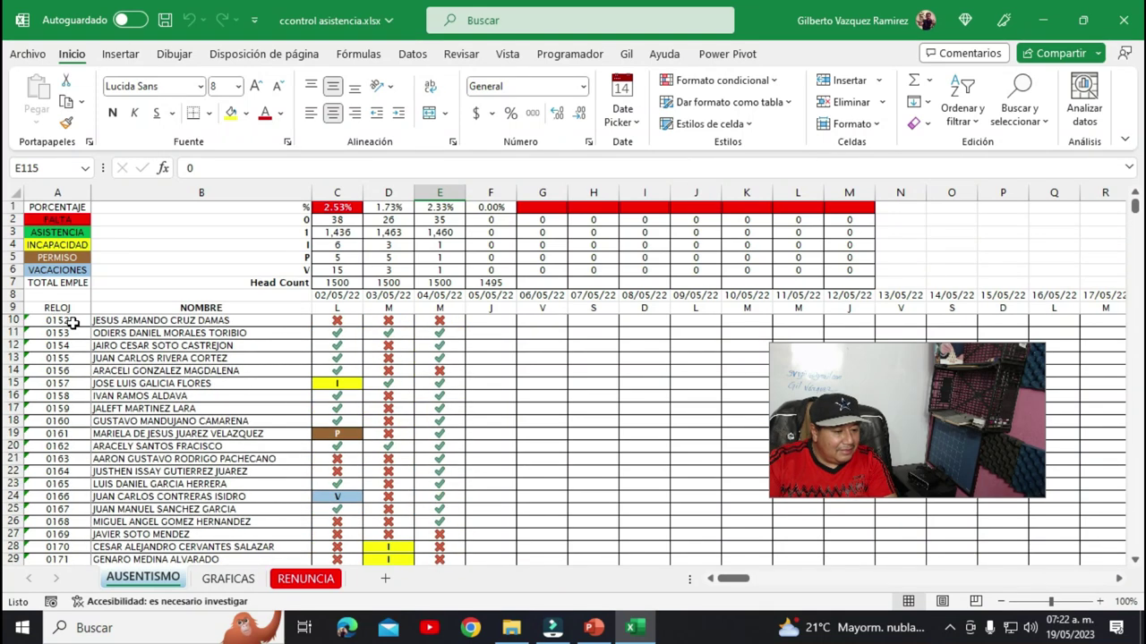
left_click(352, 321)
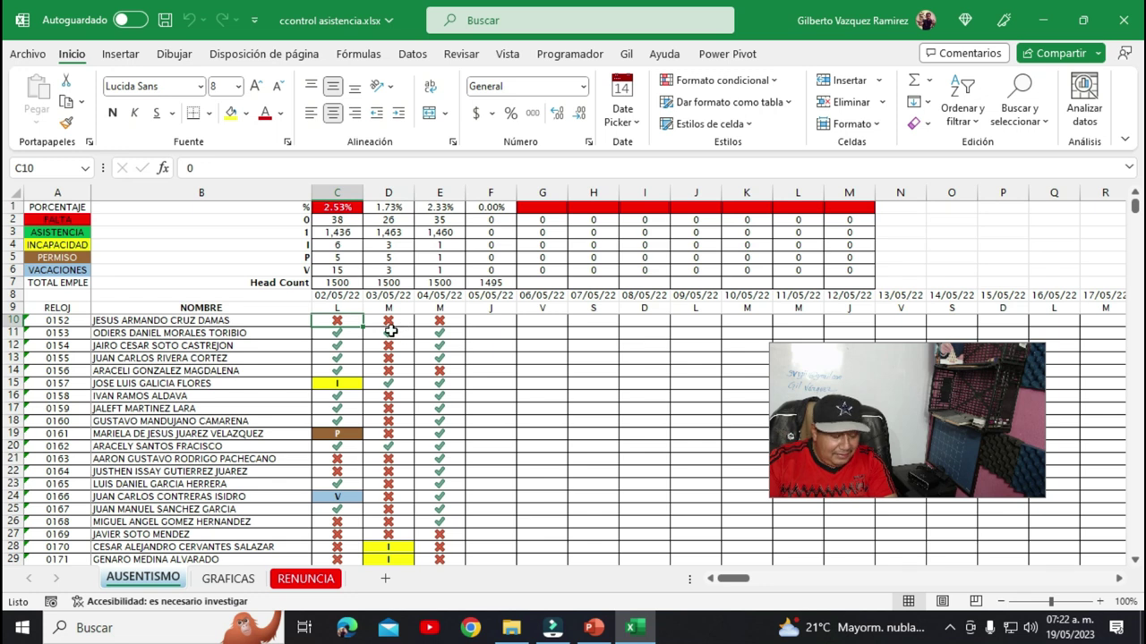
type("0")
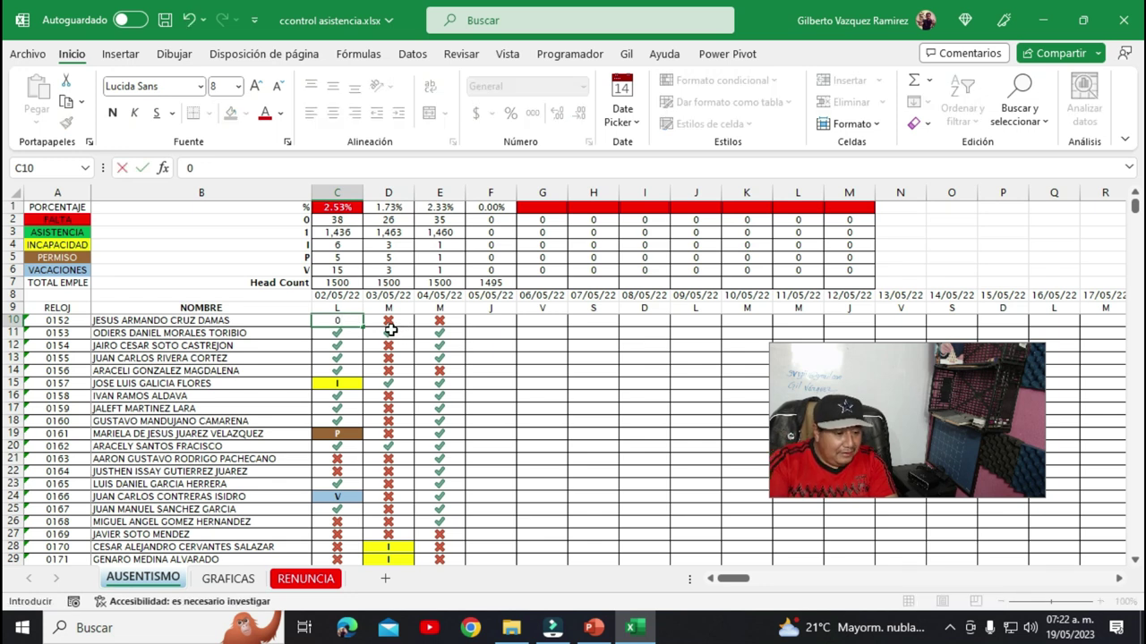
key("Return")
key("Up")
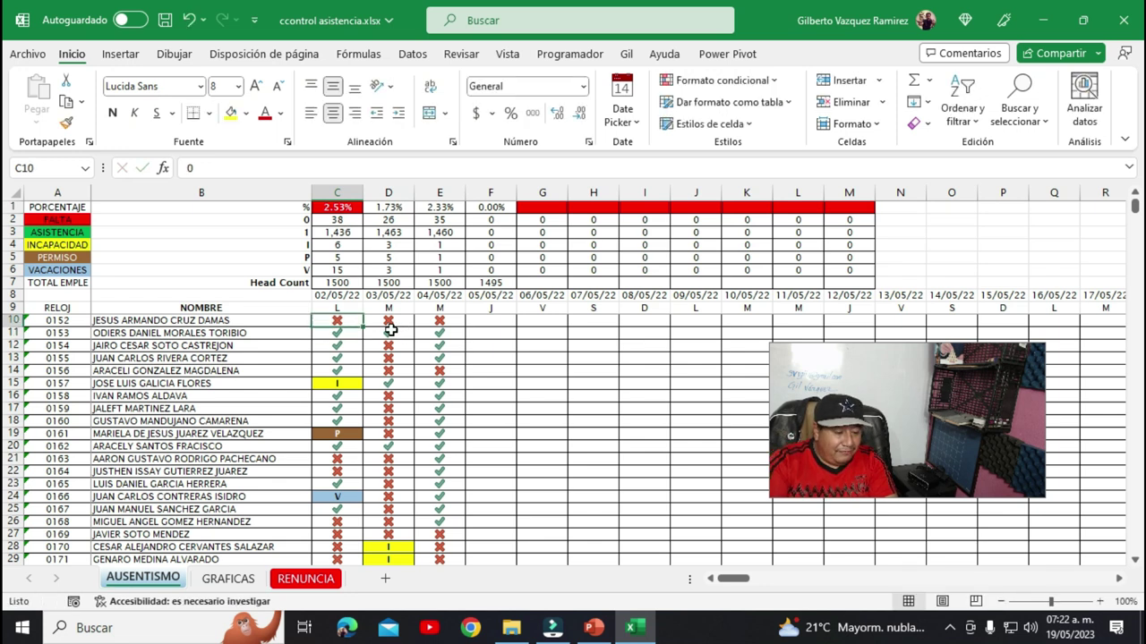
type("1")
key("Return")
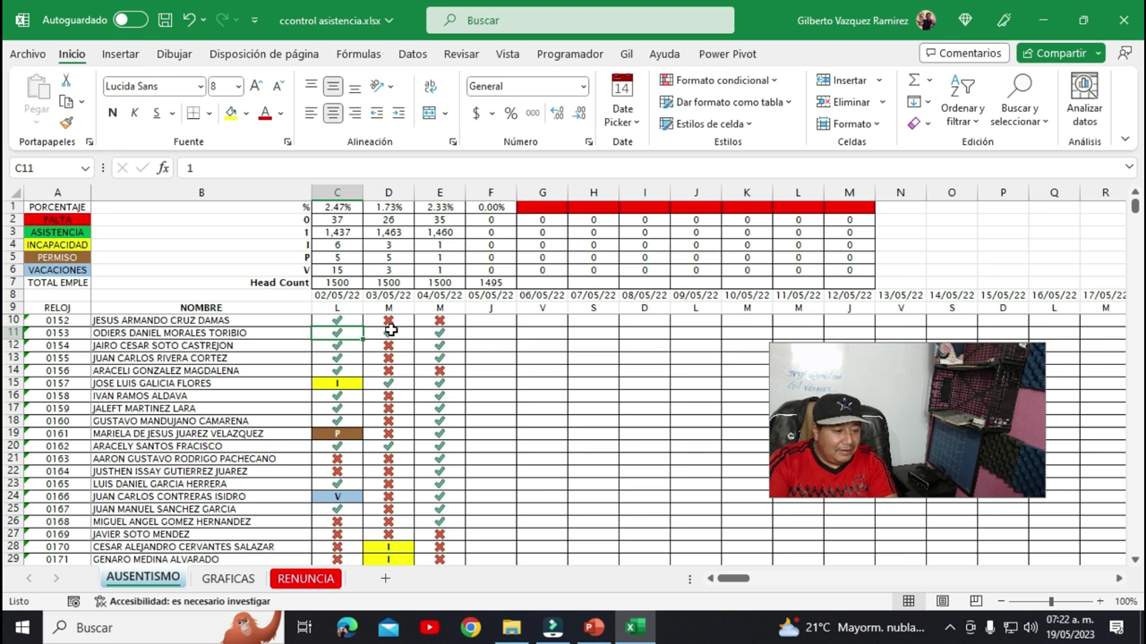
left_click(337, 232)
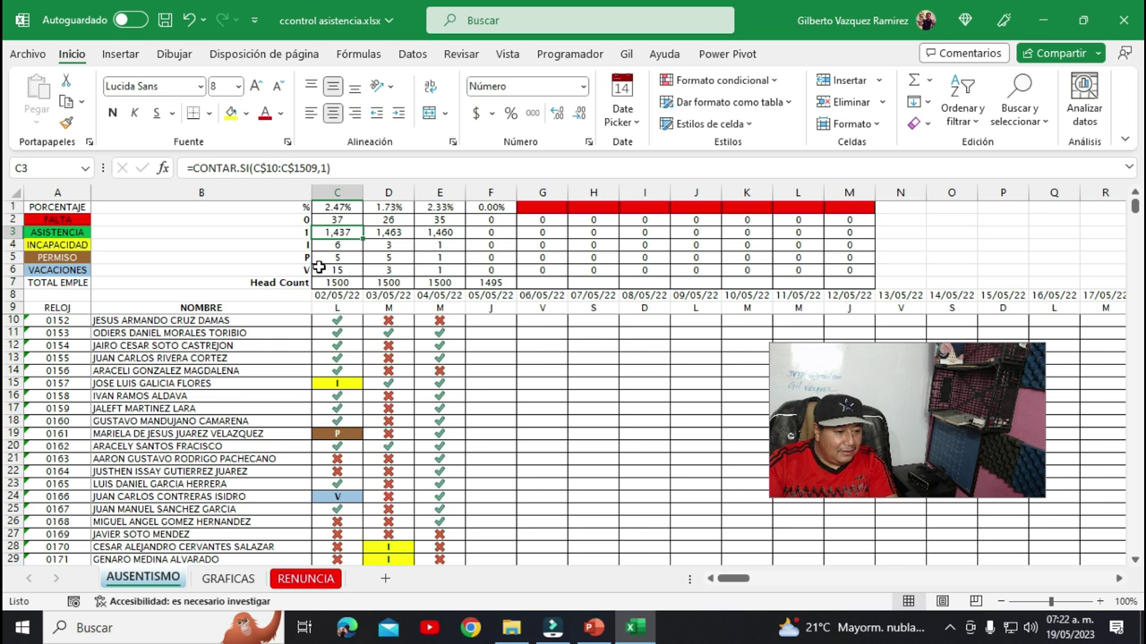
left_click(349, 247)
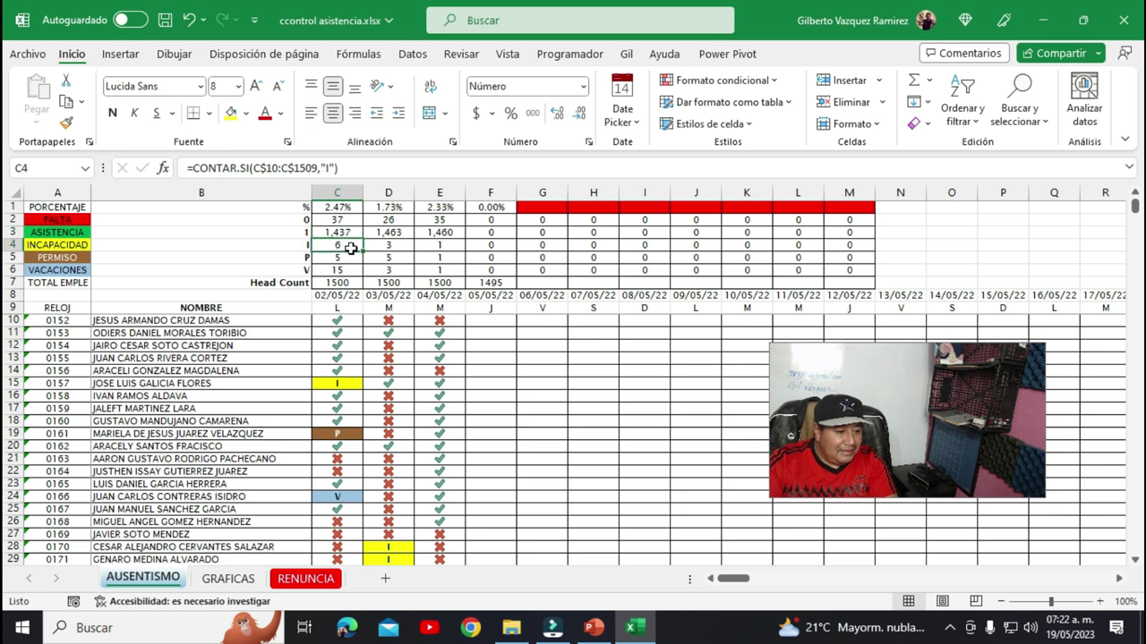
left_click(349, 258)
left_click(349, 268)
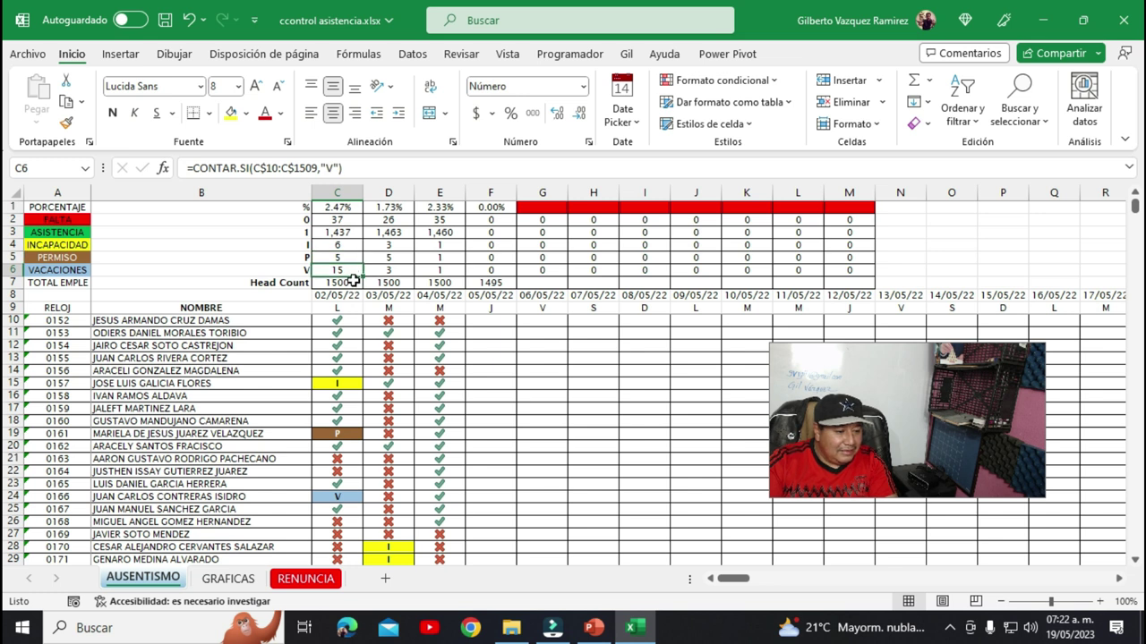
left_click(355, 282)
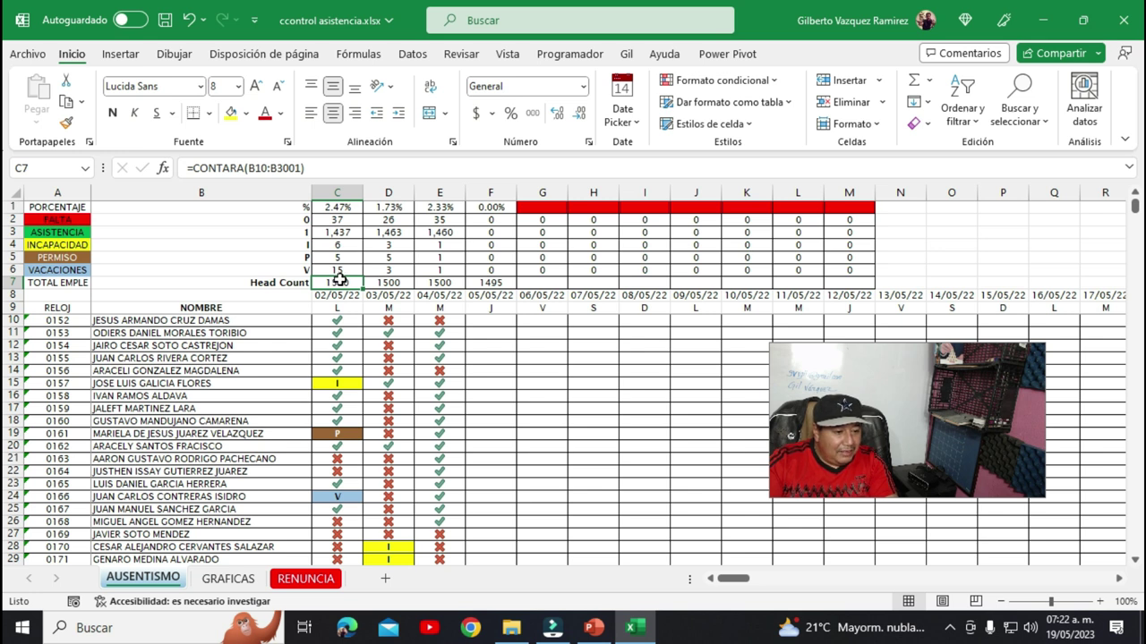
left_click(506, 285)
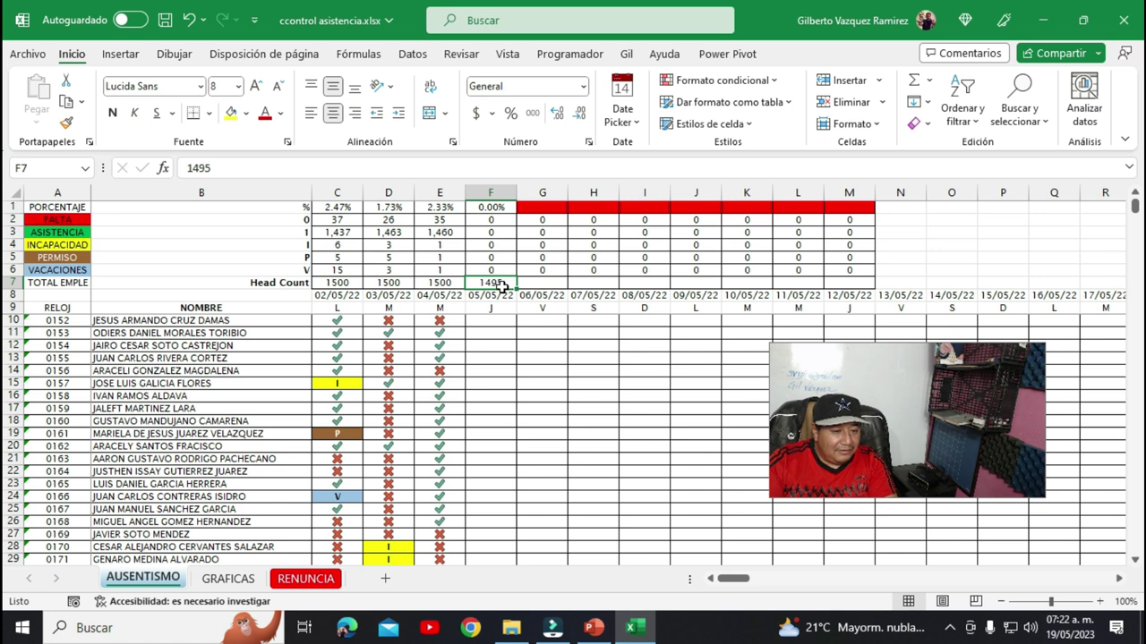
Mark the first employees present with code 1 in the 05/05/22 column.
left_click(492, 321)
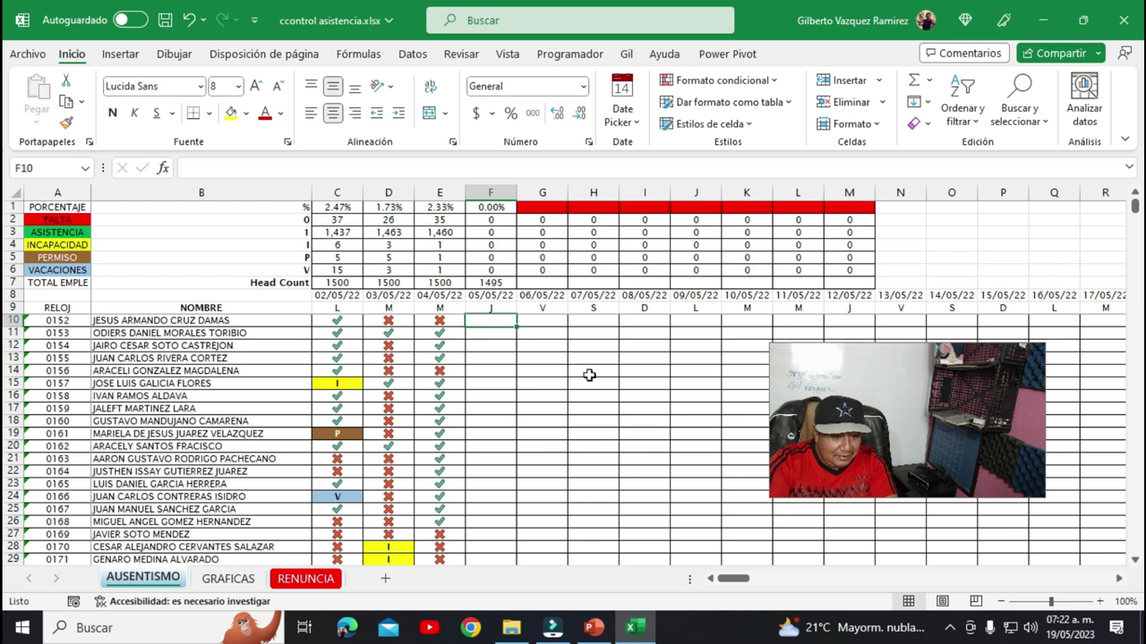
type("1")
key("Return")
type("1")
key("Return")
type("1 1 1 1 12")
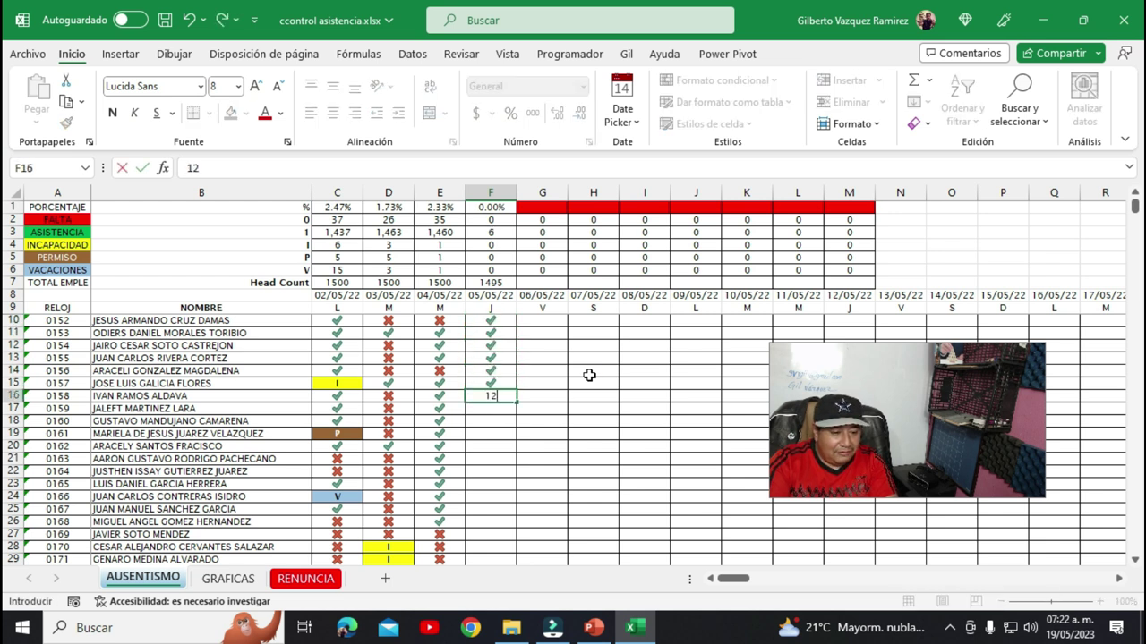
key("BackSpace")
key("Return")
type("1")
key("Return")
type("1")
key("Return")
type("1")
key("Return")
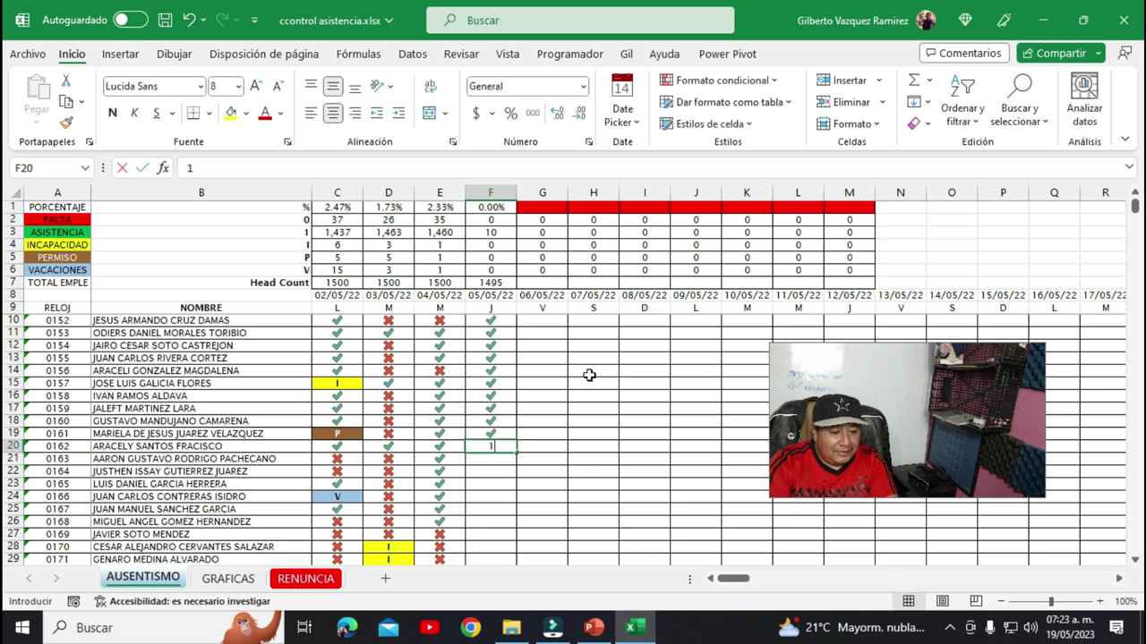
type("10")
key("BackSpace")
key("Return")
Record code 0 (absent) for the next six employees.
type("0")
key("Return")
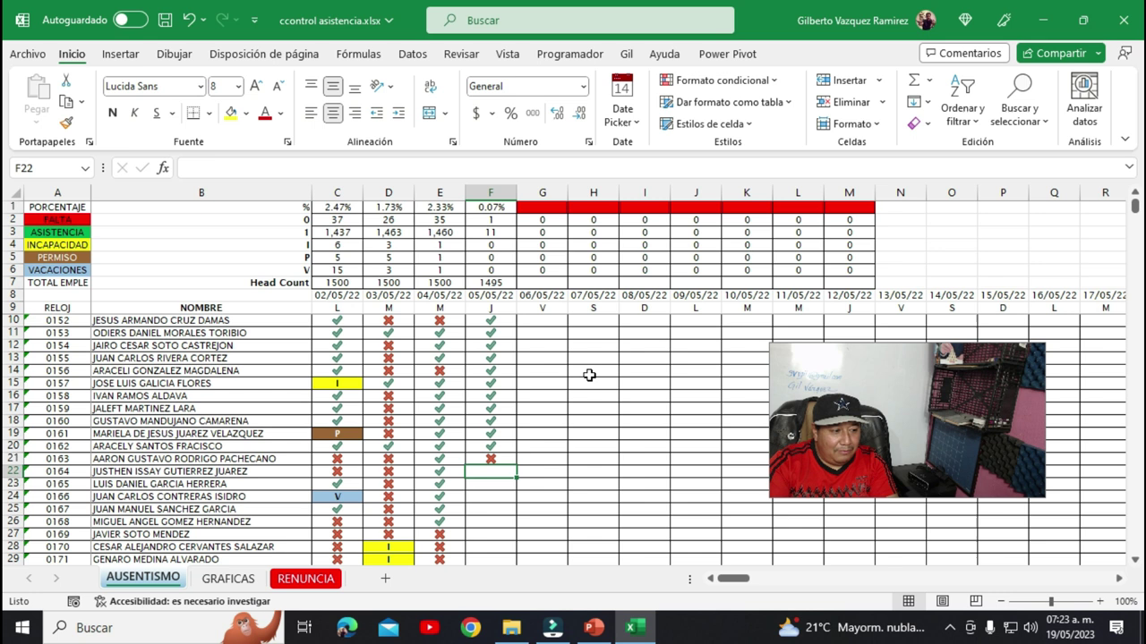
type("0")
key("Return")
type("0")
key("Return")
type("0")
key("Return")
type("0")
key("Return")
key("Return")
type("0")
key("Return")
key("Return")
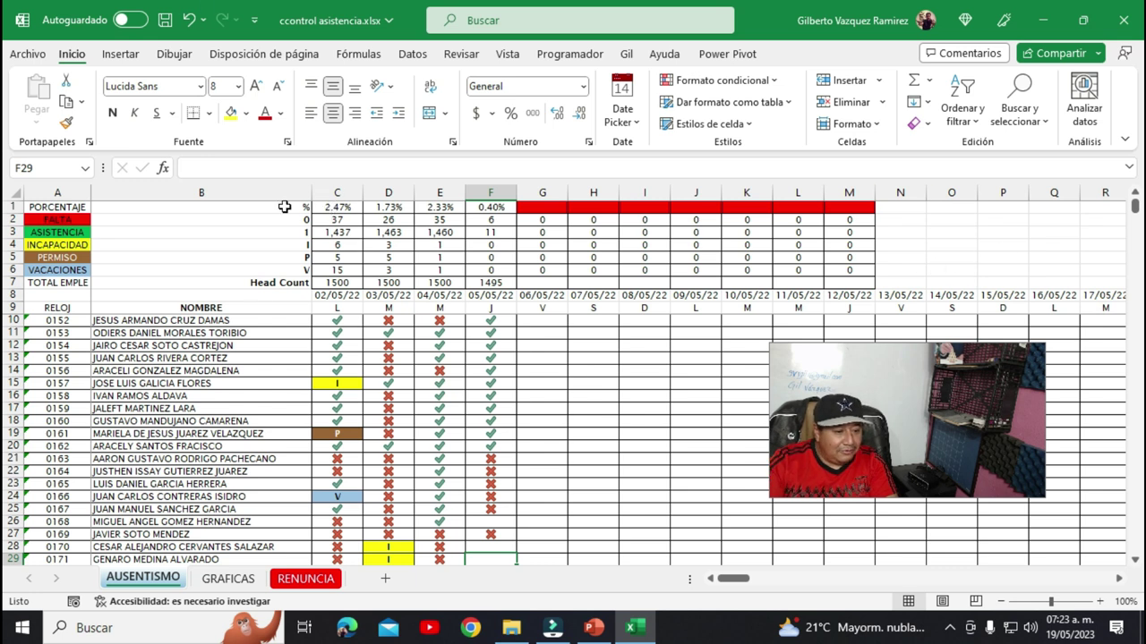
Fill the skipped employees and the following ones with code 1.
key("Up")
key("Up")
key("Up")
type("1")
key("Return")
key("Return")
type("1")
key("Return")
type("121")
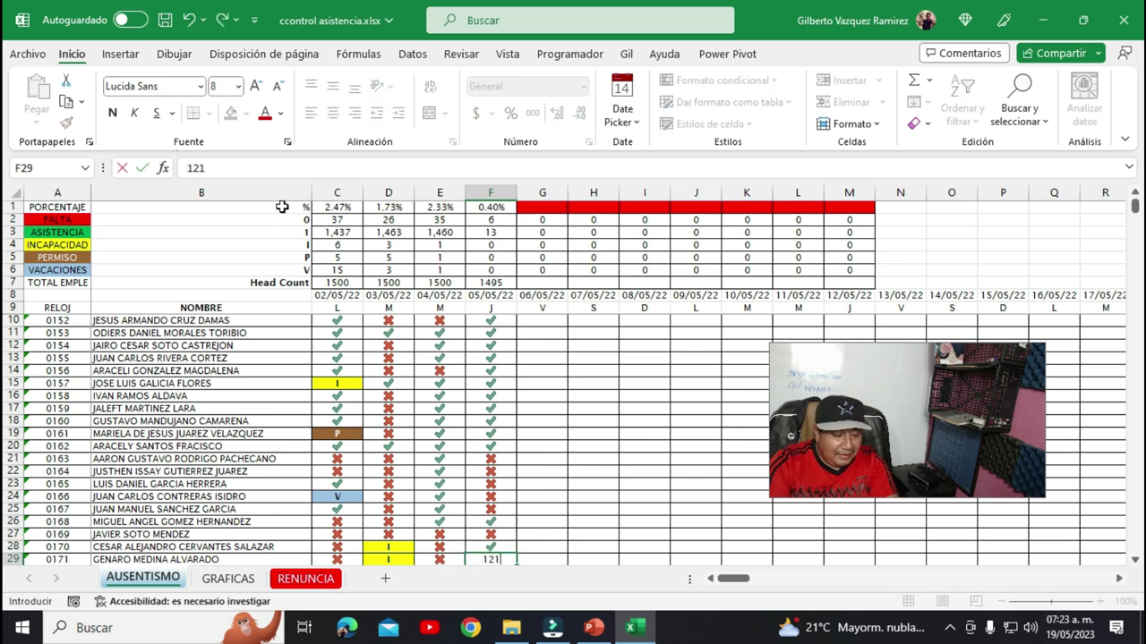
key("BackSpace")
key("BackSpace")
key("Return")
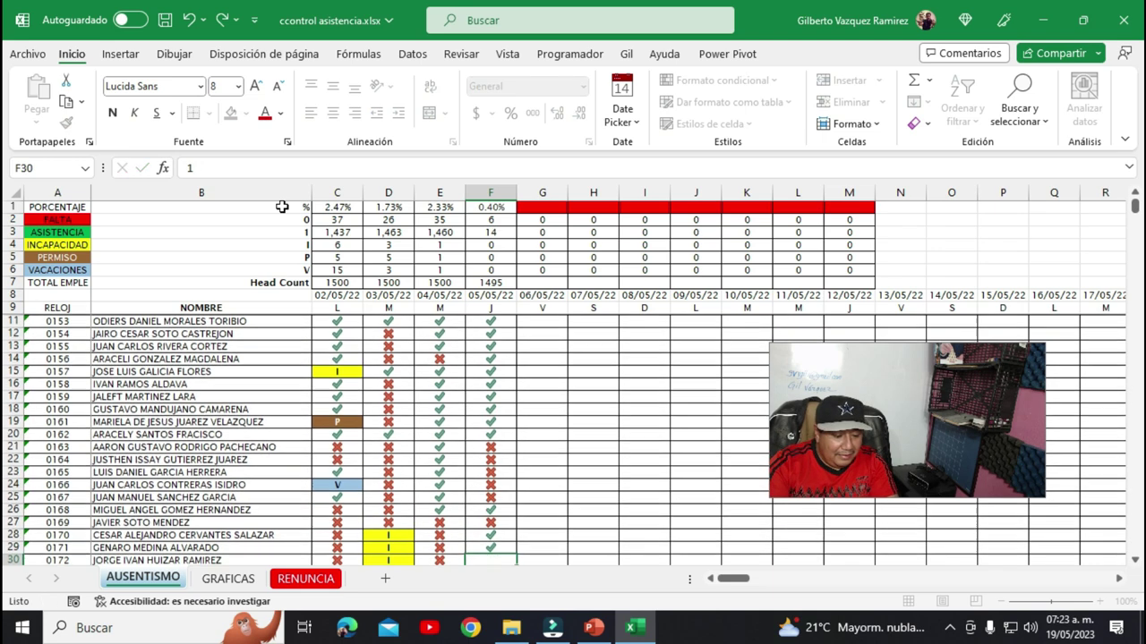
type("1")
key("Return")
type("1")
key("Return")
type("1")
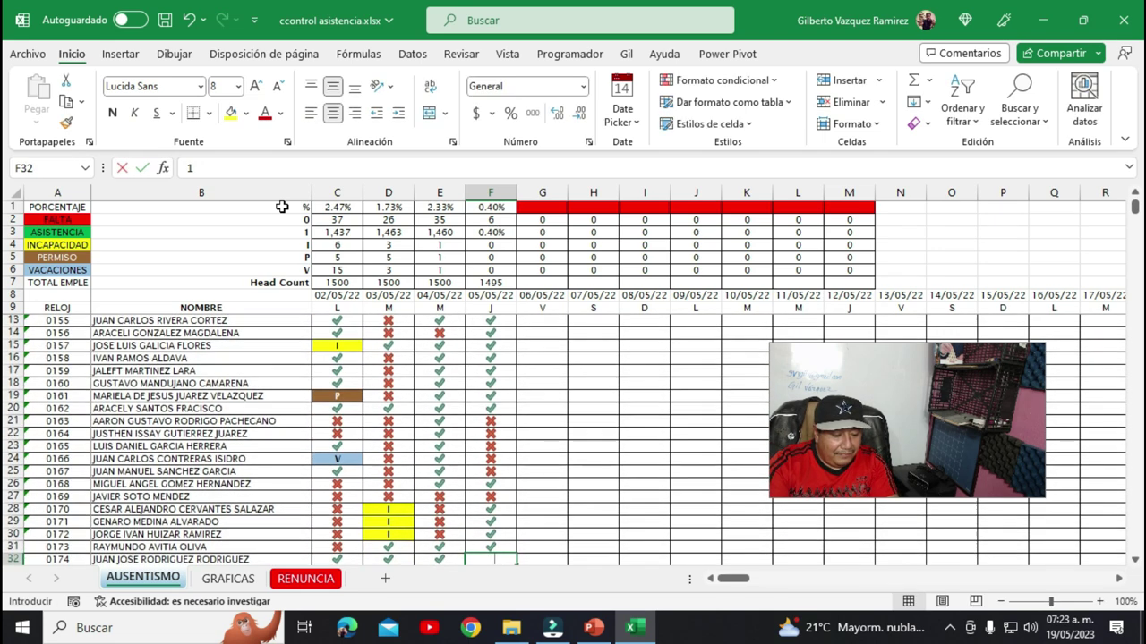
key("Return")
type("1")
key("Return")
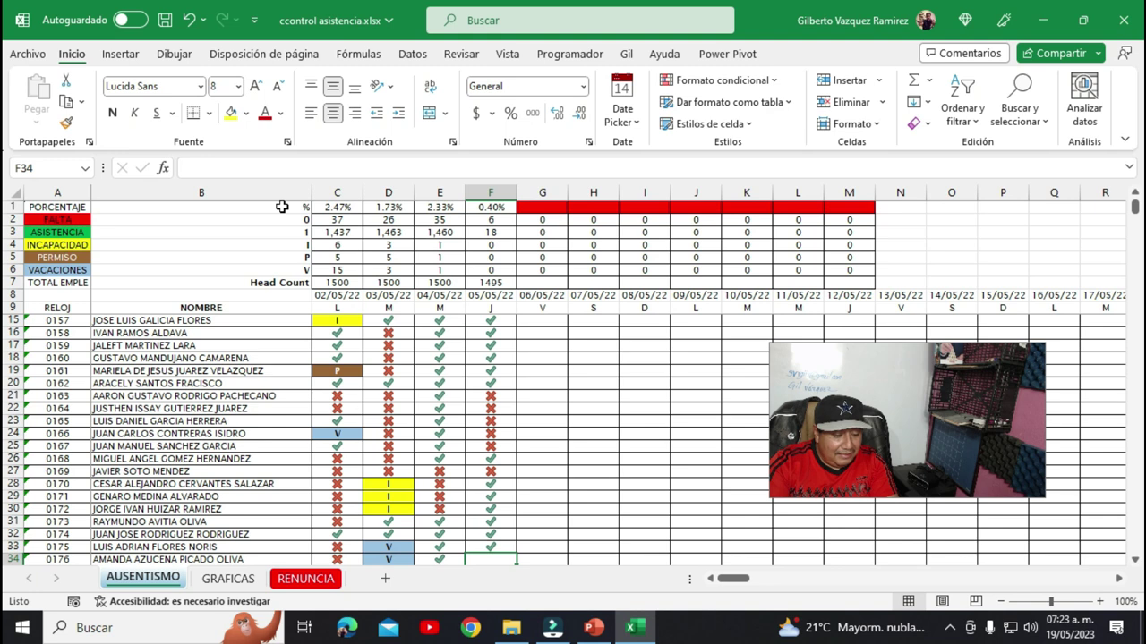
Enter code V, code I for incapacity, then code P (permission) for six employees.
type("v")
key("Return")
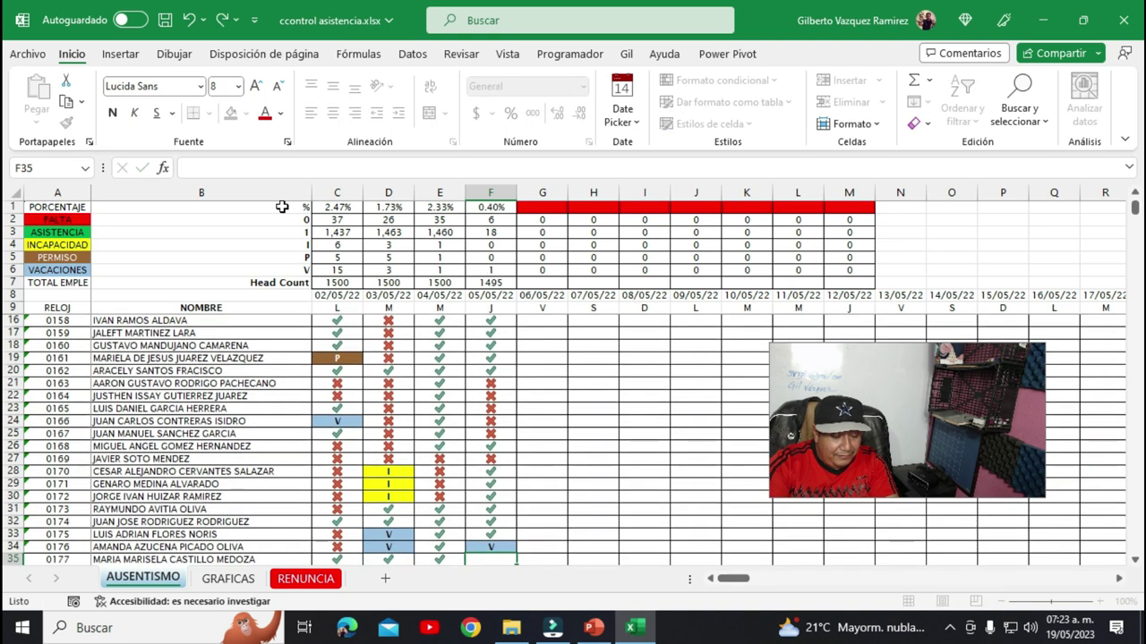
type("i")
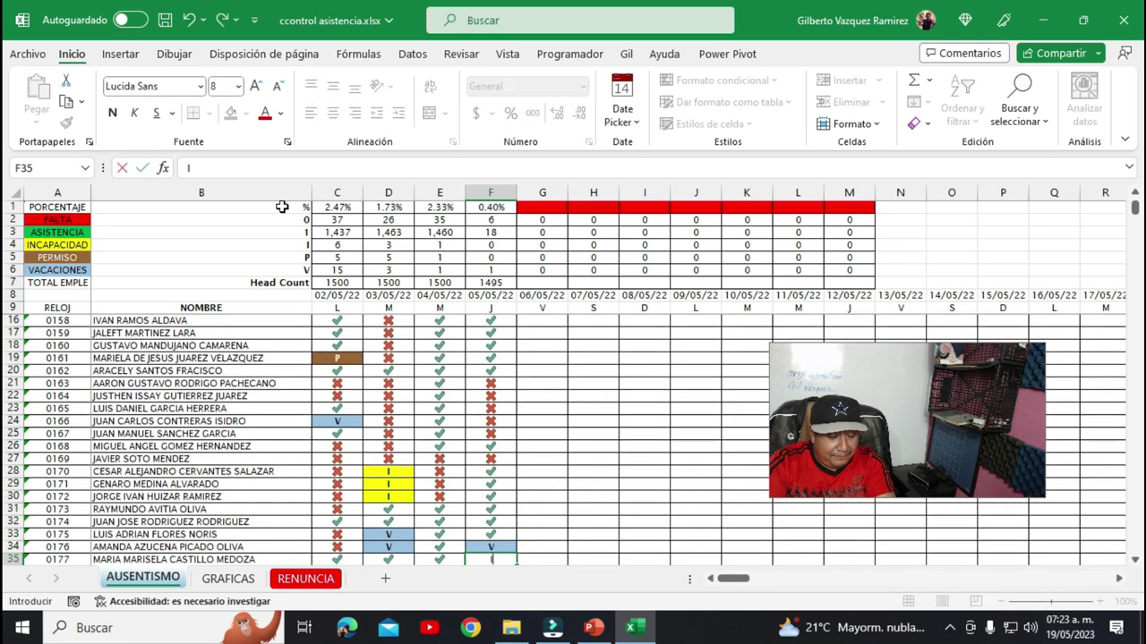
key("Return")
key("Down")
key("Down")
key("Down")
key("Down")
key("Down")
key("Down")
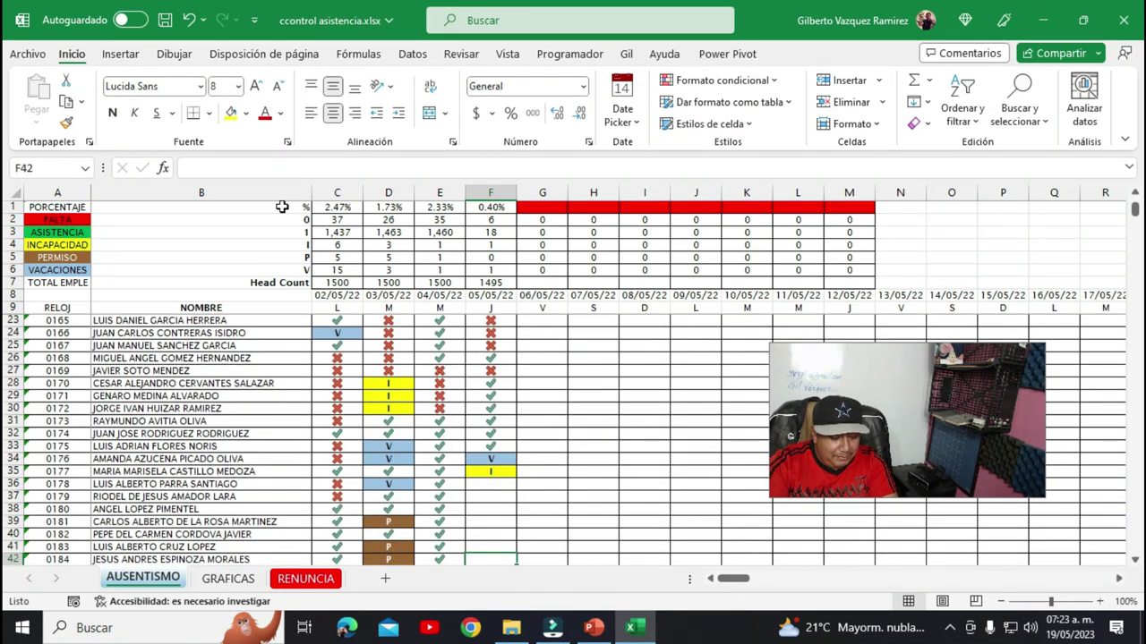
type("p")
key("Return")
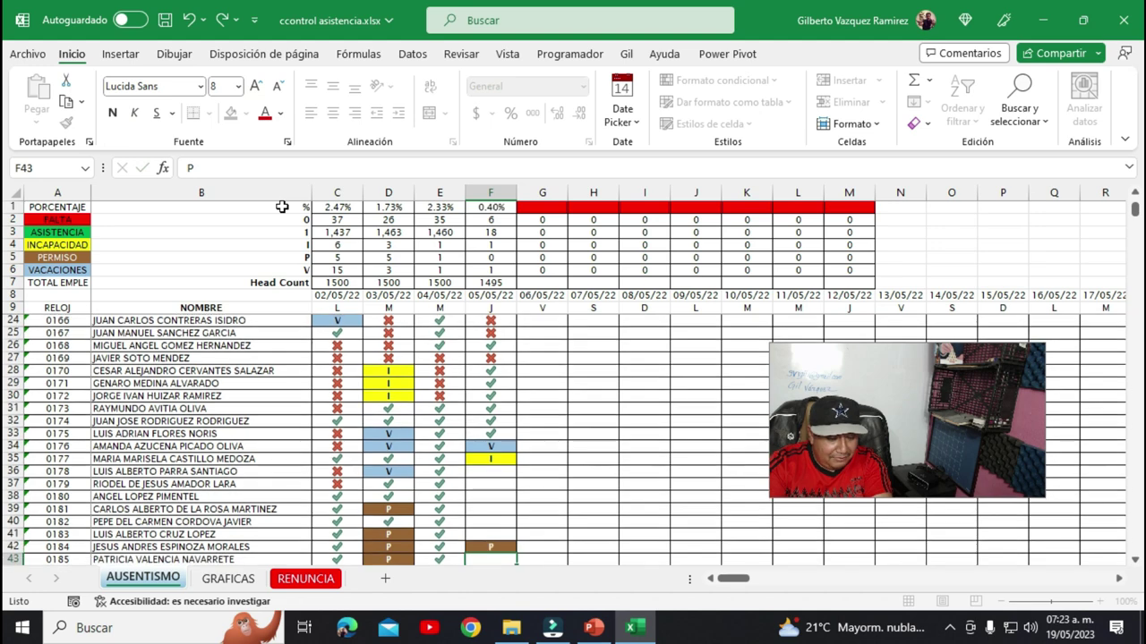
type("p")
key("Return")
type("p")
key("Return")
type("p")
key("Return")
type("p")
key("Return")
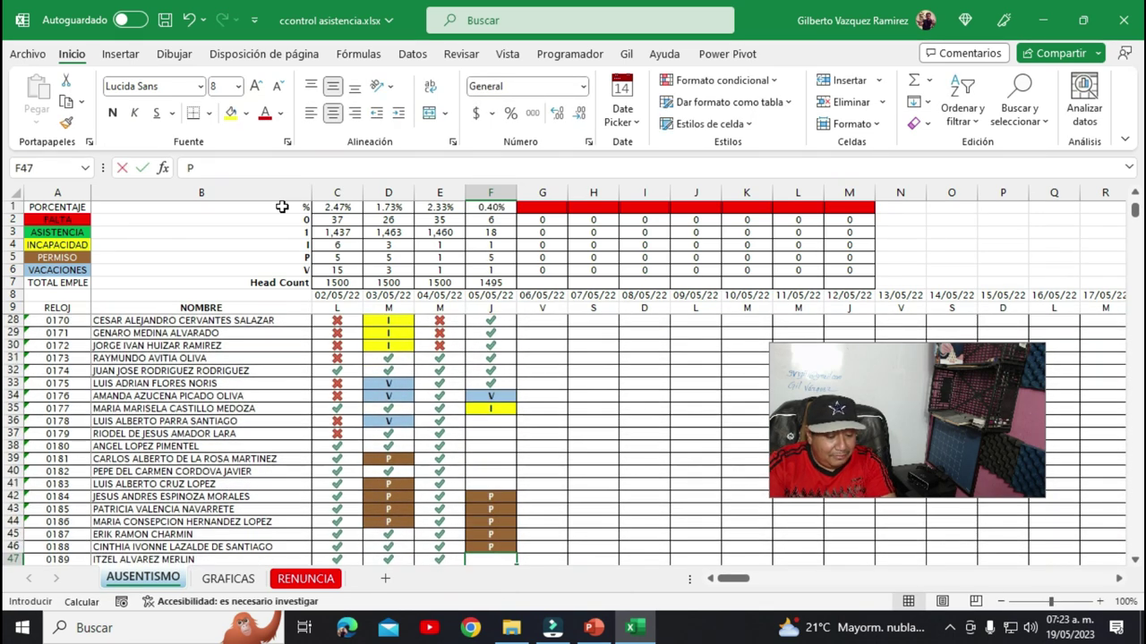
type("p")
key("Return")
Enter 0 for two employees and 1 for the rest, then view GRAFICAS showing 0.54%.
key("Down")
key("Down")
key("Down")
key("Down")
key("Down")
key("Down")
key("Down")
key("Down")
key("Down")
type("0")
key("Return")
type("0")
key("Return")
type("1")
key("Return")
type("1")
key("Return")
type("1")
key("Return")
type("1")
key("Return")
type("1")
key("Return")
type("1")
key("Return")
type("1")
key("Return")
type("1")
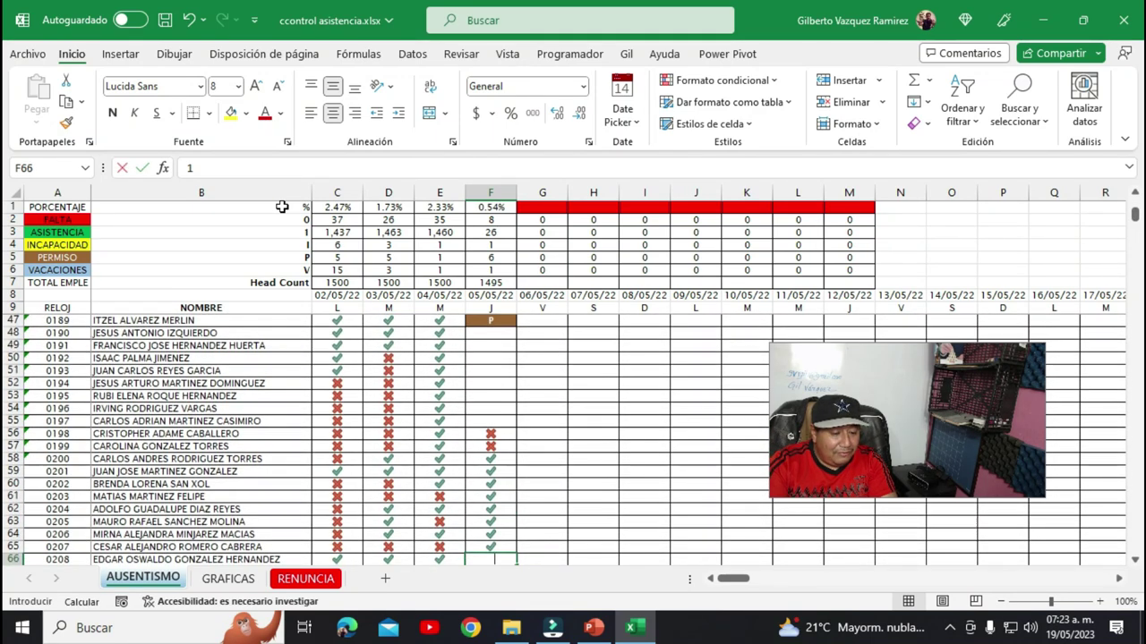
key("Return")
type("1")
key("Return")
type("1")
key("Return")
type("1")
key("Return")
type("1")
key("Return")
type("1")
key("Return")
type("1")
key("Return")
type("1")
key("Return")
type("1")
key("Return")
type("1")
key("Return")
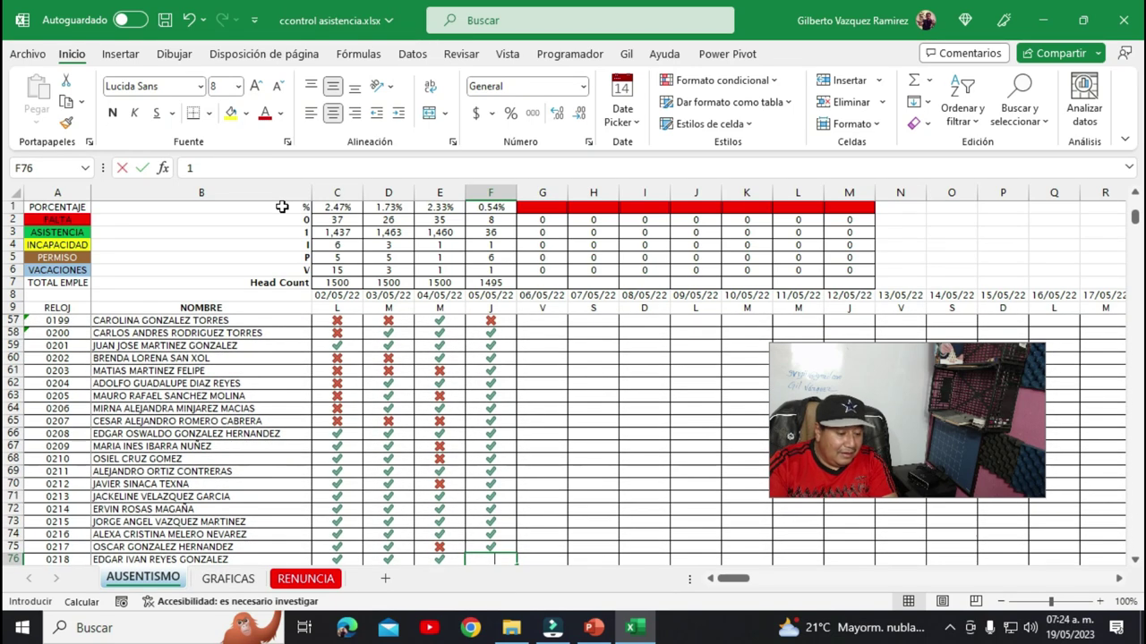
type("1")
key("Return")
type("1")
key("Return")
type("1")
key("Return")
key("Return")
type("1")
key("Return")
type("1")
key("Return")
type("1")
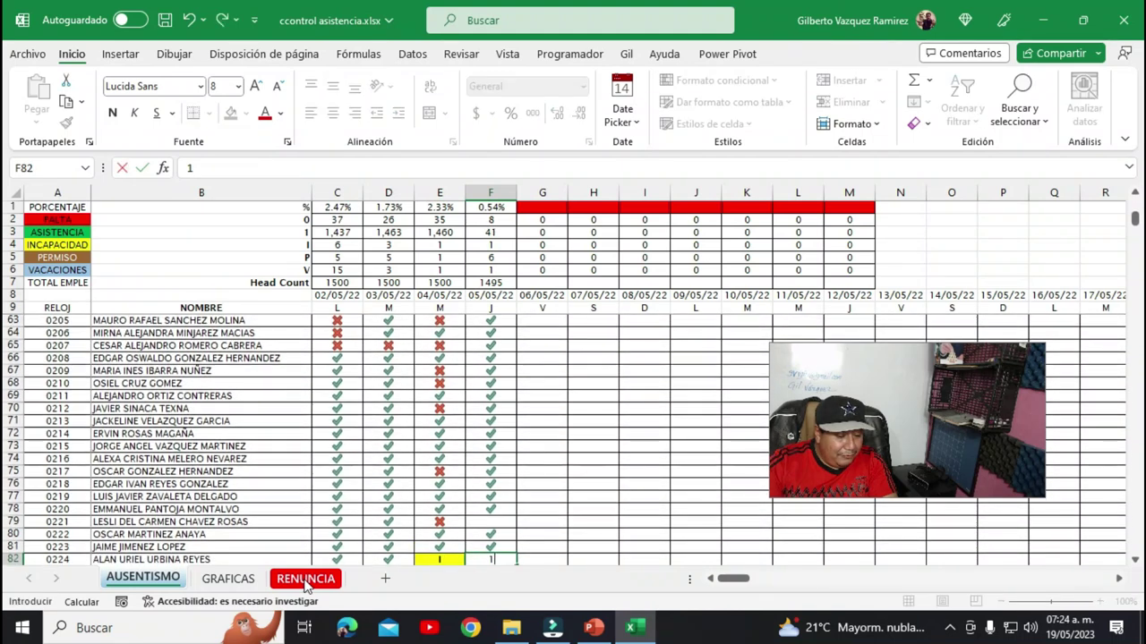
left_click(235, 582)
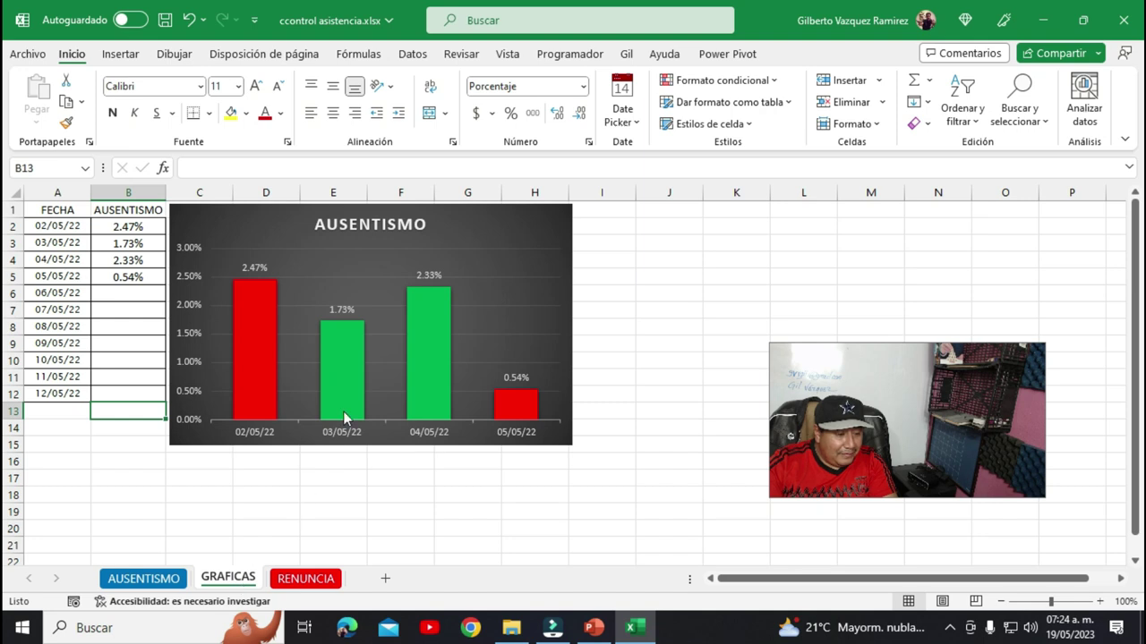
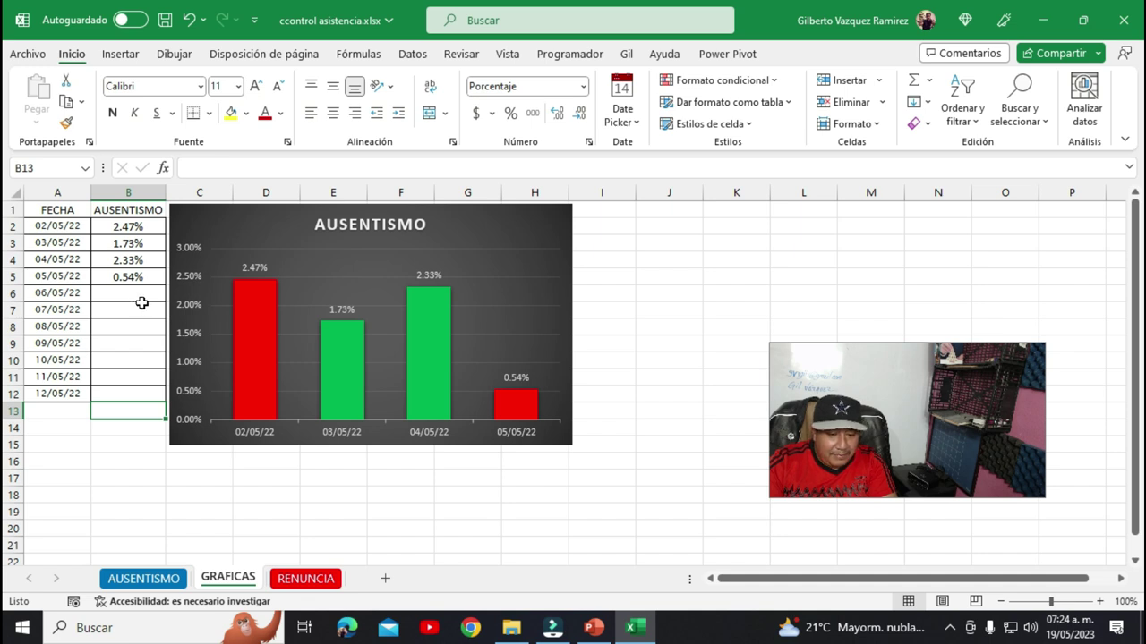
Select A4:B4 on the RENUNCIA sheet, then return to the AUSENTISMO attendance sheet.
left_click(304, 578)
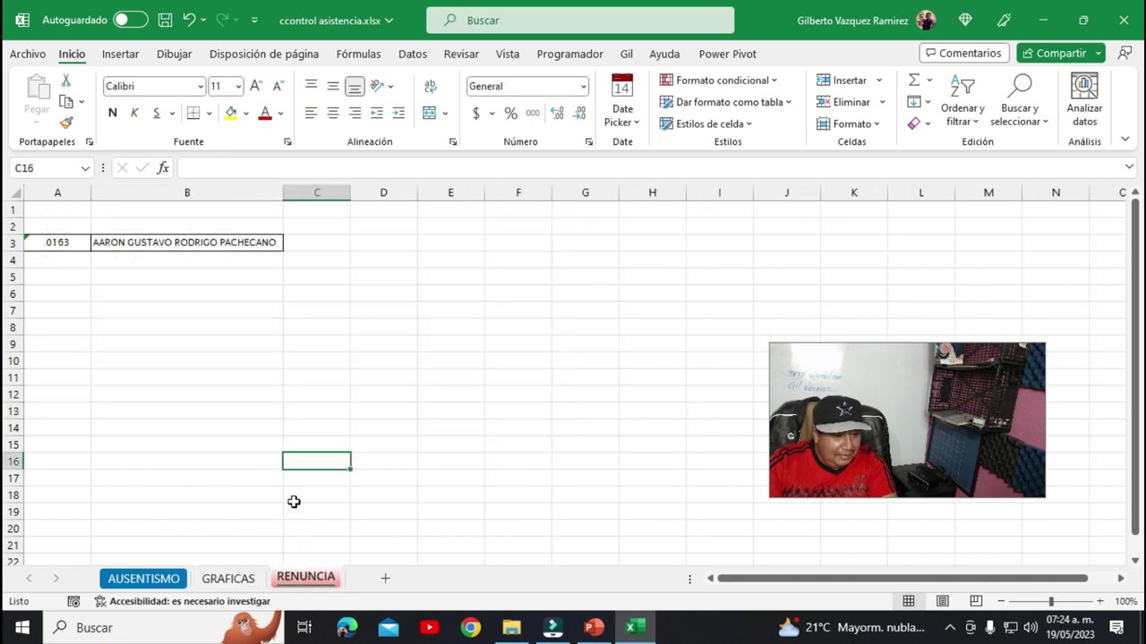
left_click_drag(77, 257, 179, 260)
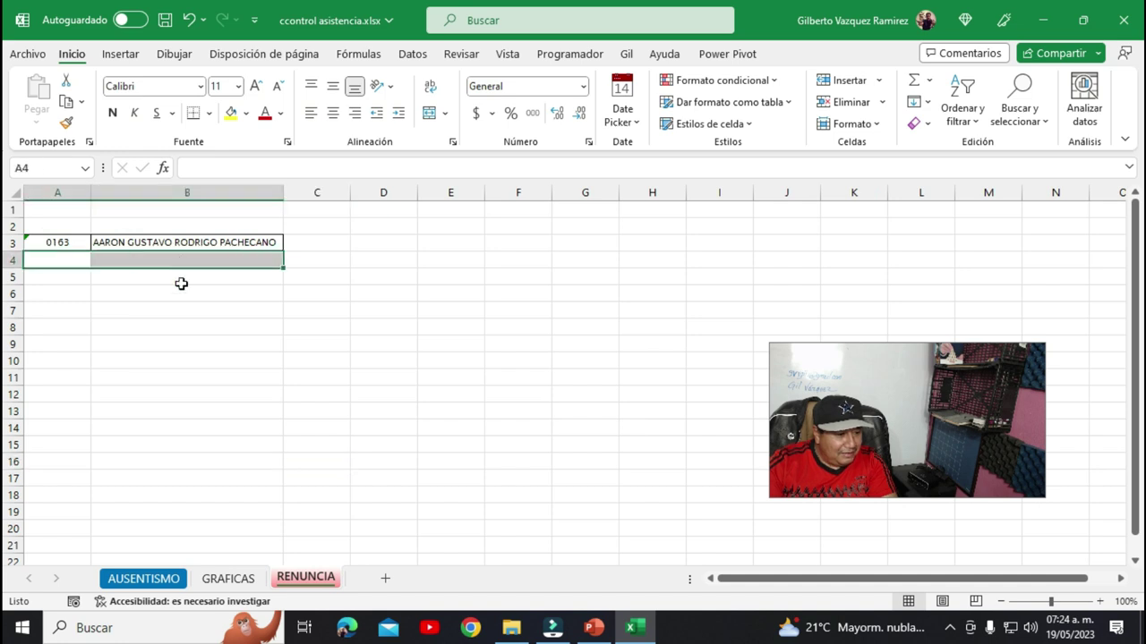
left_click(170, 582)
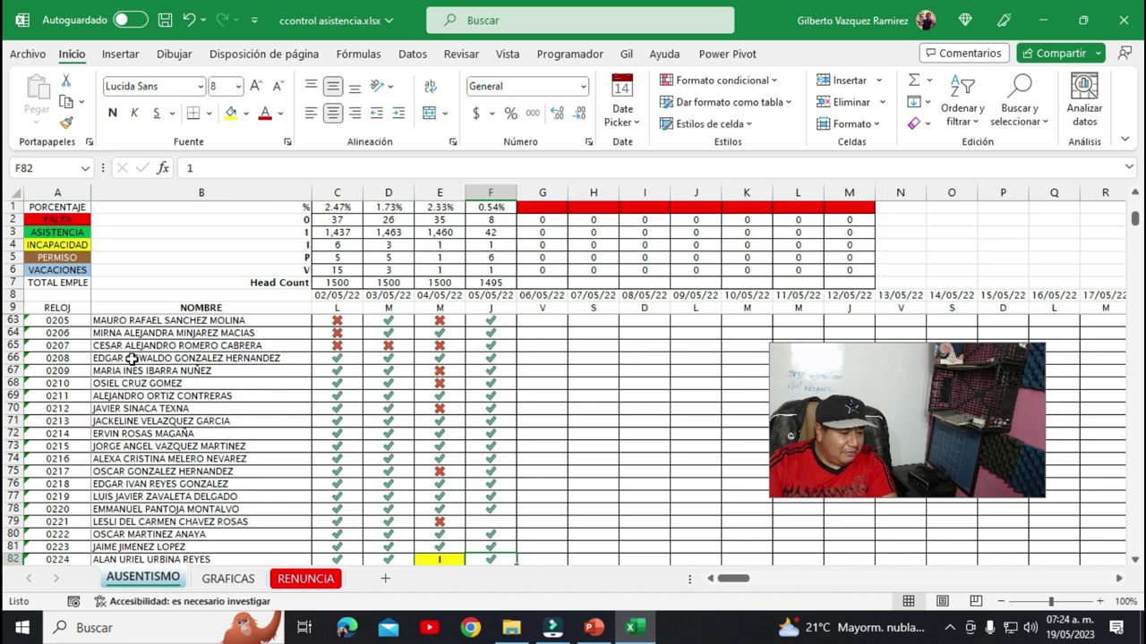
Select A64:B64 in row 64, opening and dismissing the row menu twice without changes.
right_click(17, 333)
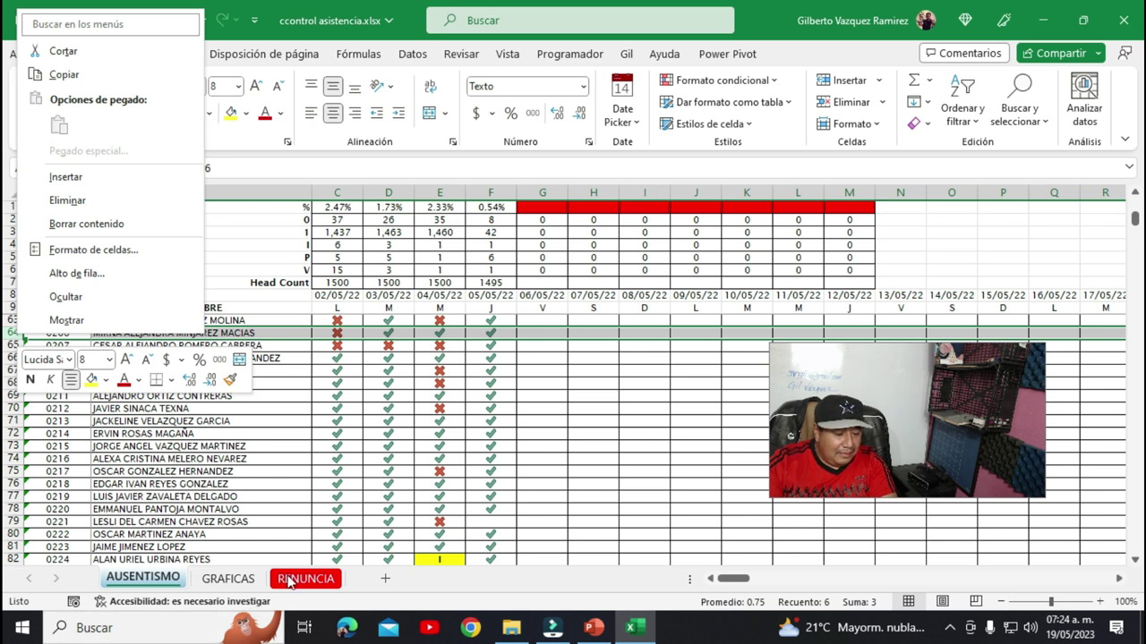
key("Escape")
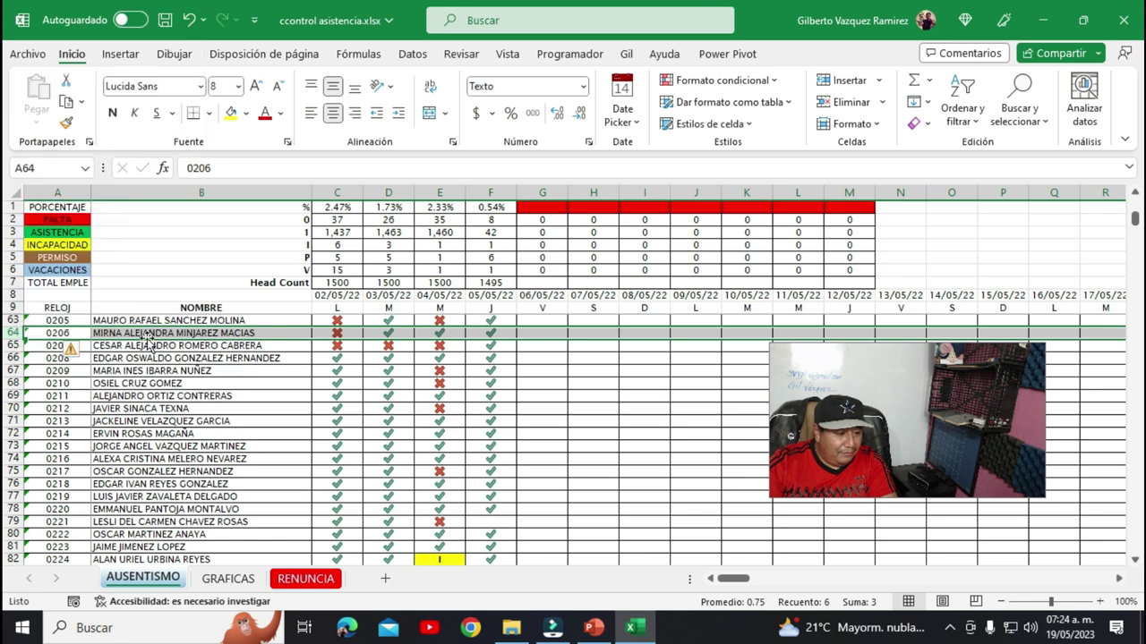
left_click_drag(72, 332, 210, 333)
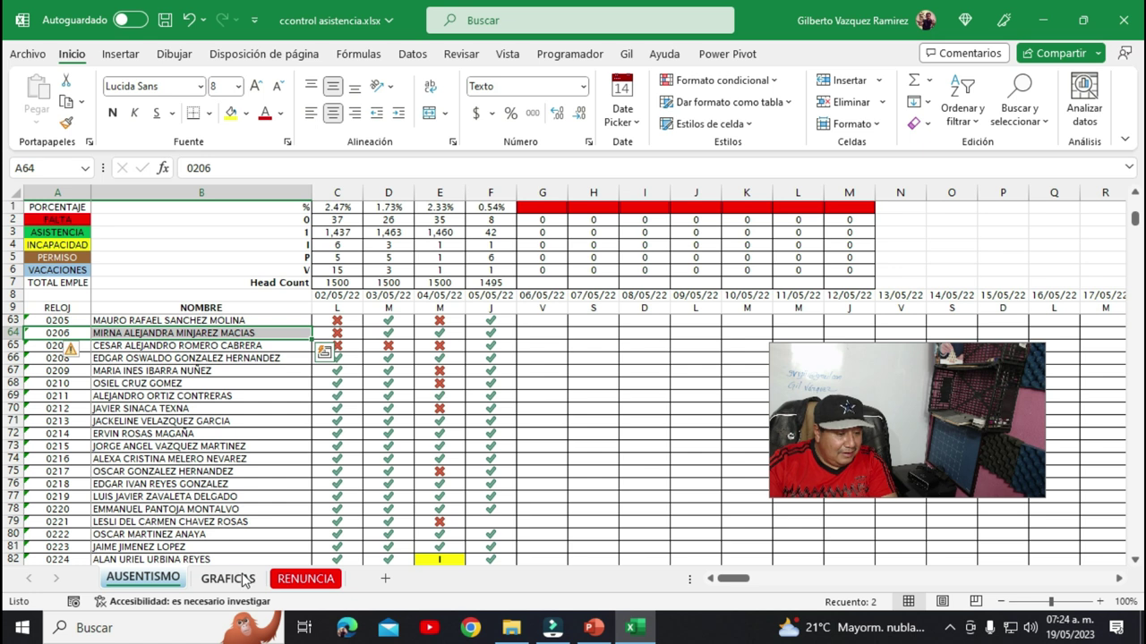
right_click(13, 332)
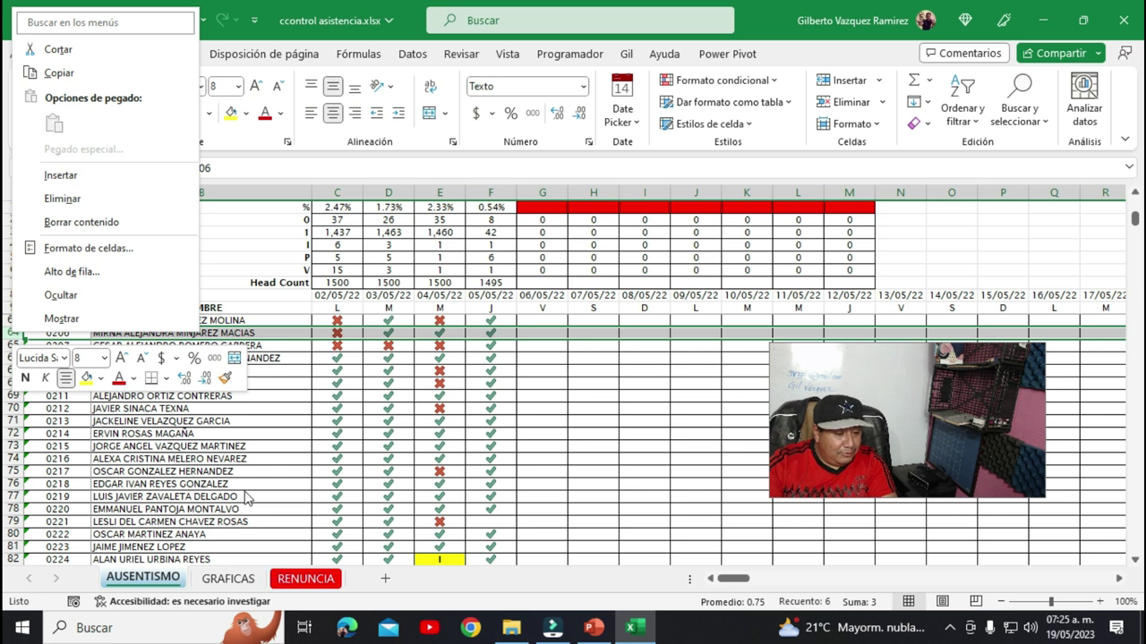
key("Escape")
Scroll down through the AUSENTISMO attendance records and back up again.
scroll(221, 377, "down", 4)
scroll(221, 377, "down", 5)
scroll(220, 384, "down", 10)
scroll(220, 389, "down", 8)
scroll(220, 397, "down", 8)
scroll(221, 397, "down", 10)
scroll(224, 396, "down", 7)
scroll(226, 396, "down", 7)
scroll(228, 397, "down", 9)
scroll(228, 397, "down", 8)
scroll(227, 396, "down", 8)
scroll(227, 396, "down", 8)
scroll(227, 396, "up", 1)
scroll(227, 397, "up", 8)
scroll(228, 395, "up", 10)
scroll(229, 395, "up", 7)
scroll(230, 394, "up", 9)
scroll(230, 394, "up", 10)
scroll(231, 393, "up", 9)
scroll(232, 394, "up", 9)
scroll(233, 394, "up", 8)
scroll(233, 394, "up", 8)
scroll(234, 393, "up", 8)
scroll(233, 392, "up", 8)
scroll(235, 390, "up", 7)
scroll(235, 390, "up", 6)
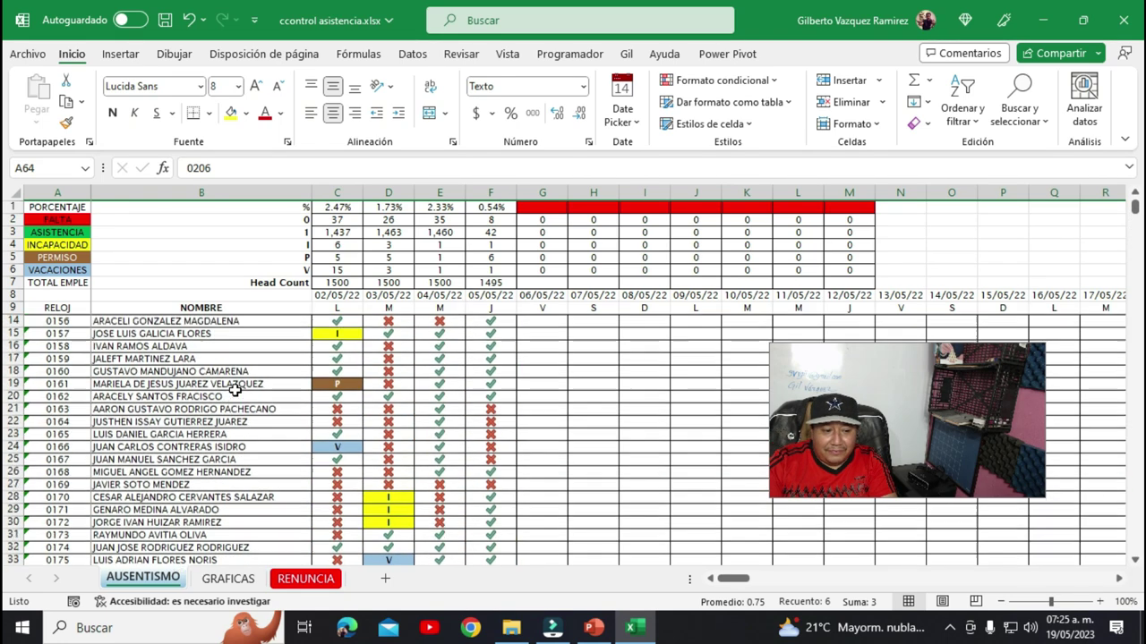
scroll(235, 390, "up", 2)
Close the attendance workbook without saving and open Proyecto de Emprendimiento.xlsx from Programas Excel.
left_click(1126, 18)
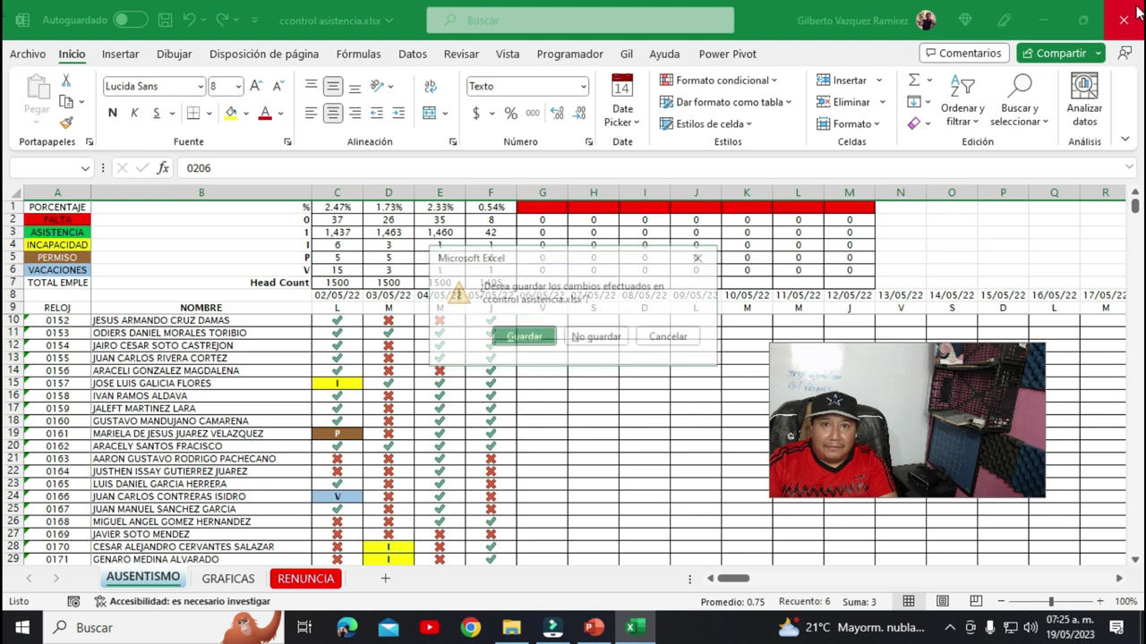
left_click(598, 338)
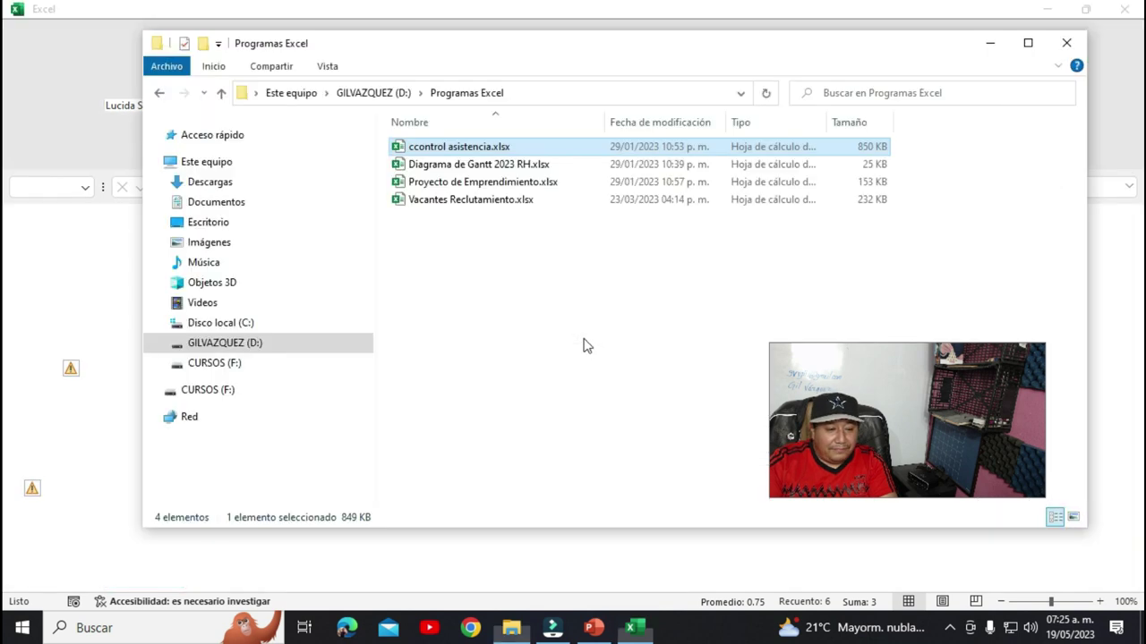
double_click(466, 183)
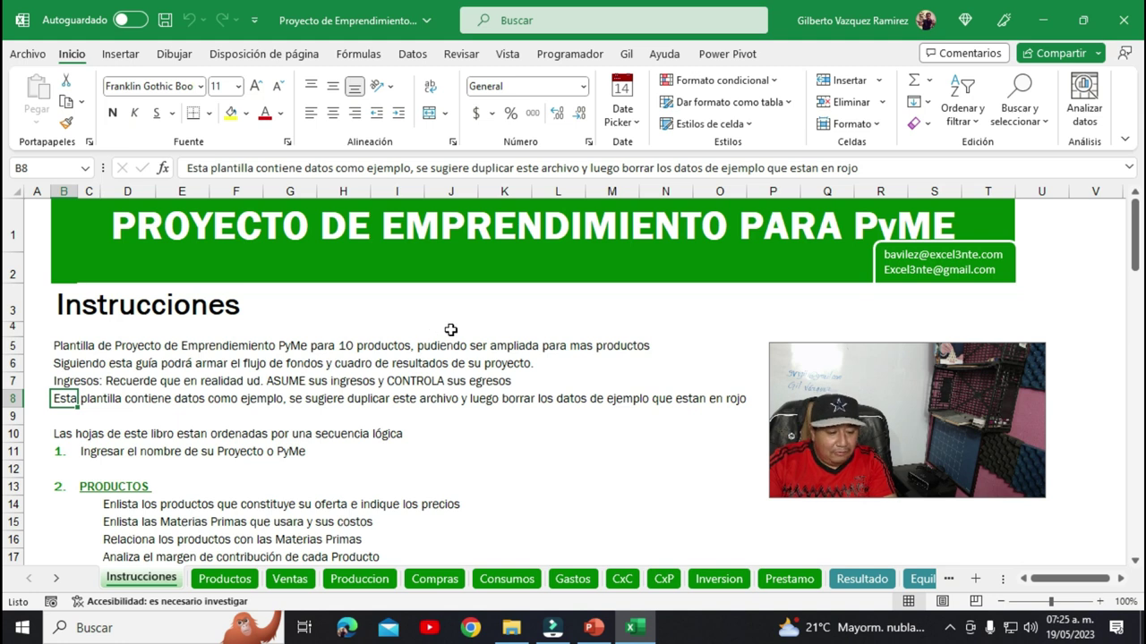
Review the Productos sheet, selecting cells E7 and F8 in the products table.
left_click(223, 578)
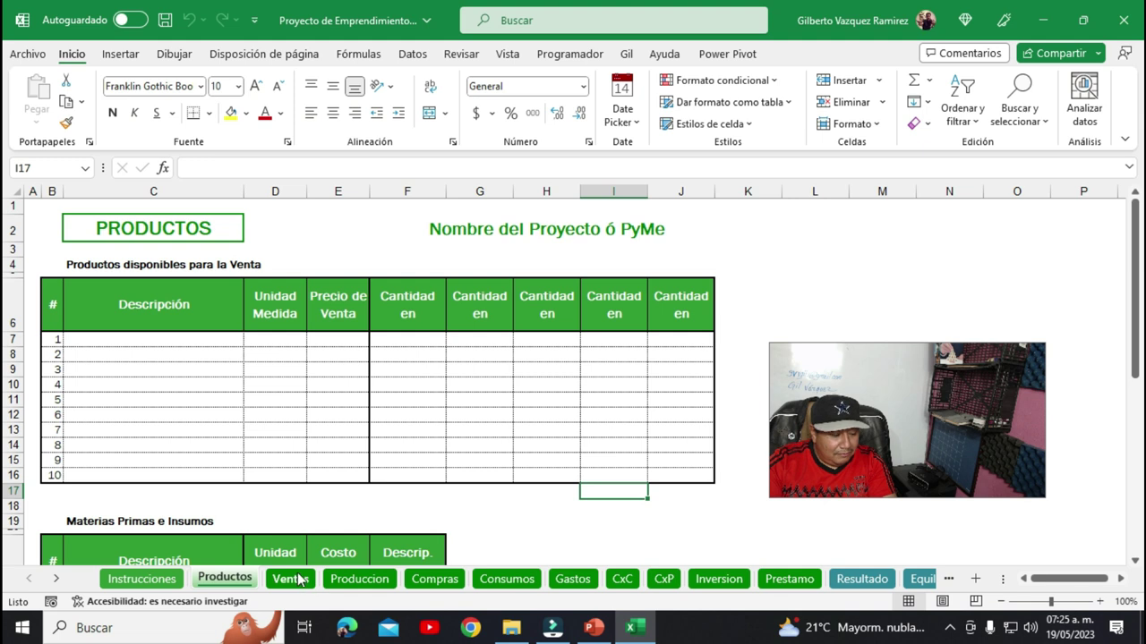
scroll(290, 436, "down", 1)
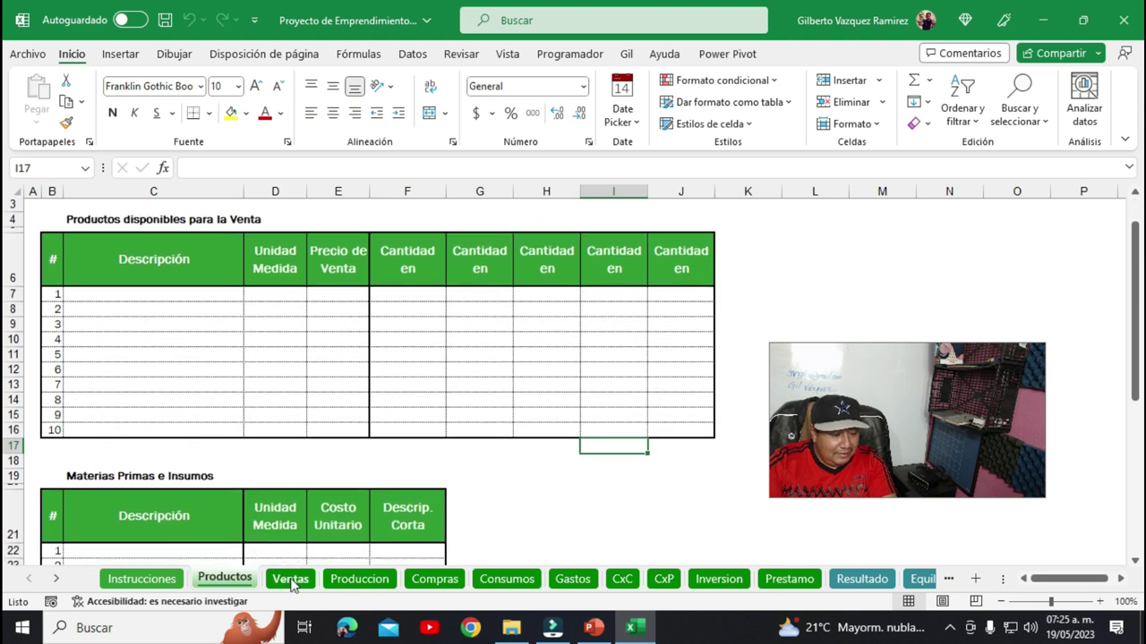
left_click(327, 294)
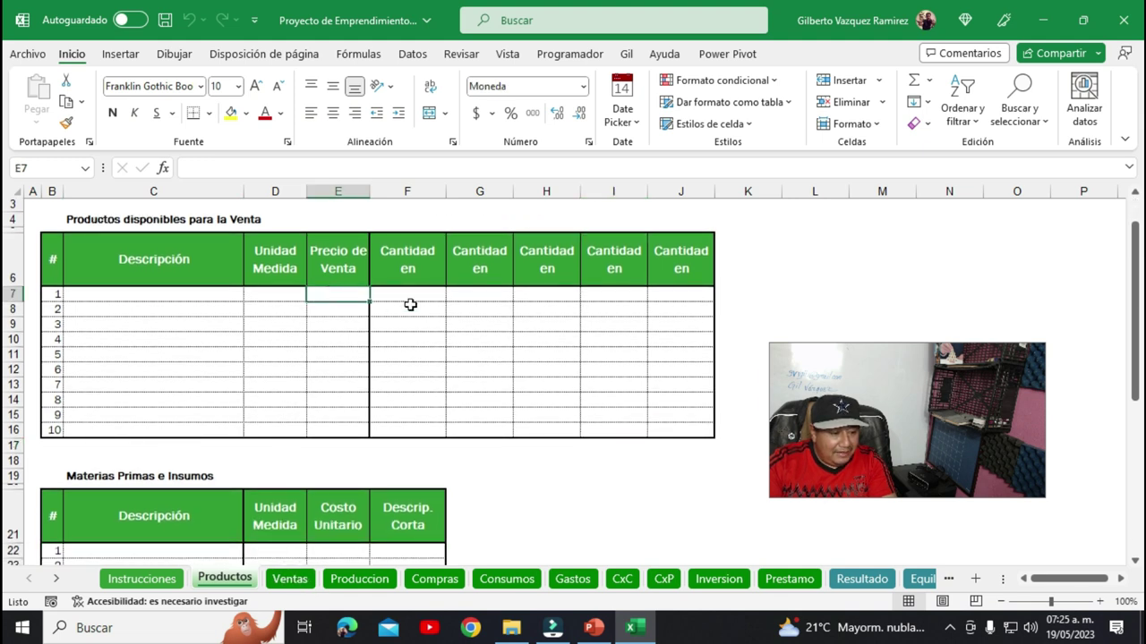
left_click(417, 304)
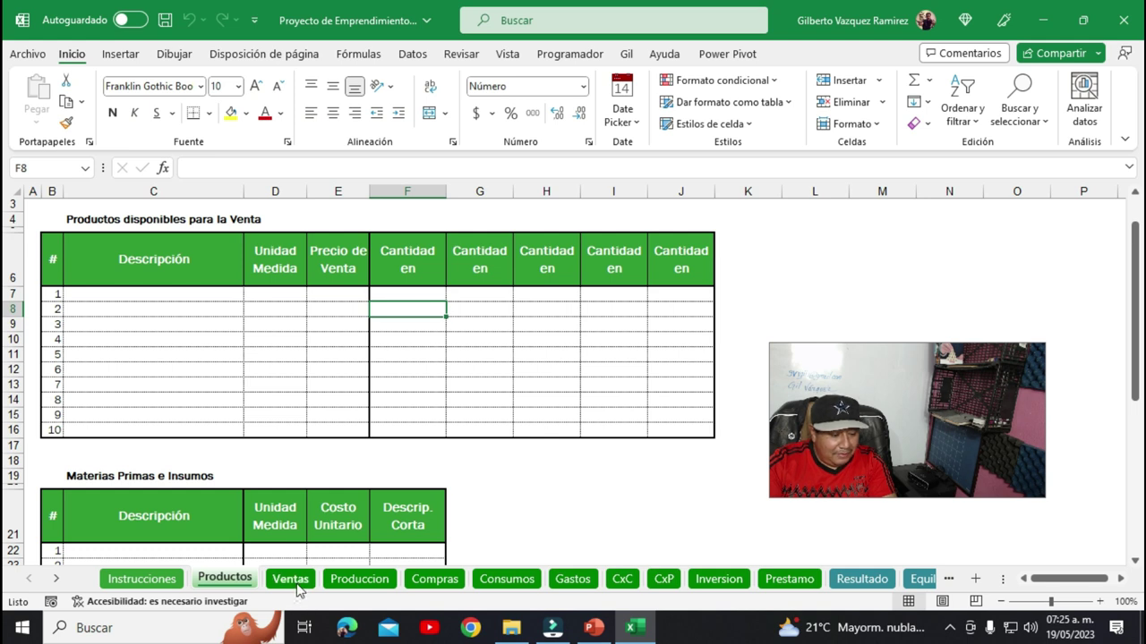
Review the Ventas sheet down to cell D46's formula, then show the Produccion sheet.
left_click(290, 579)
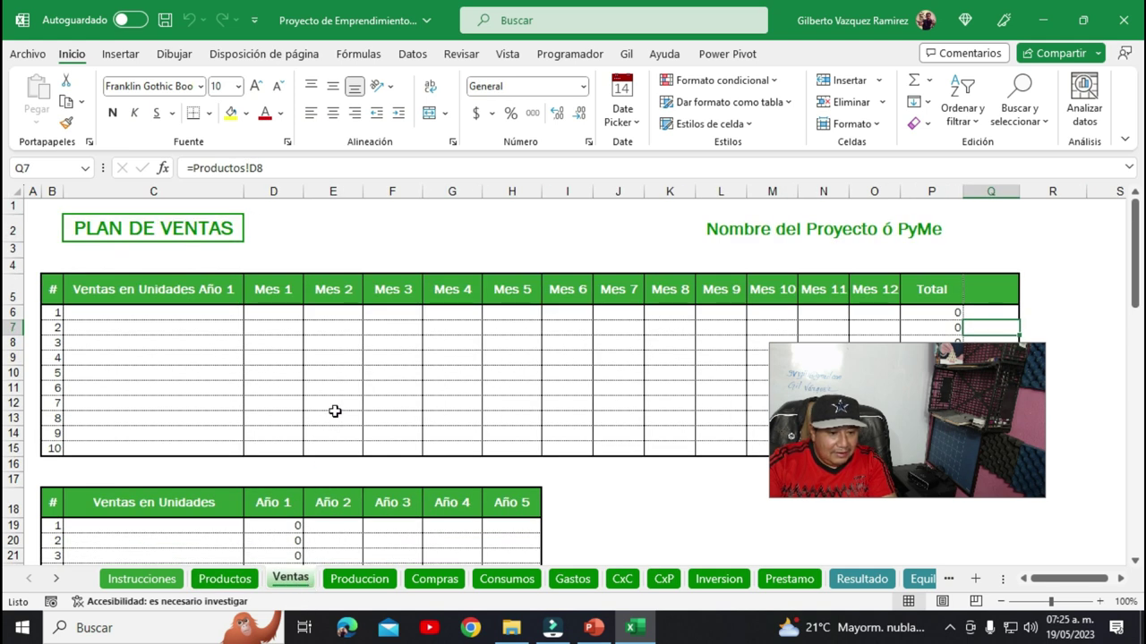
scroll(317, 368, "down", 3)
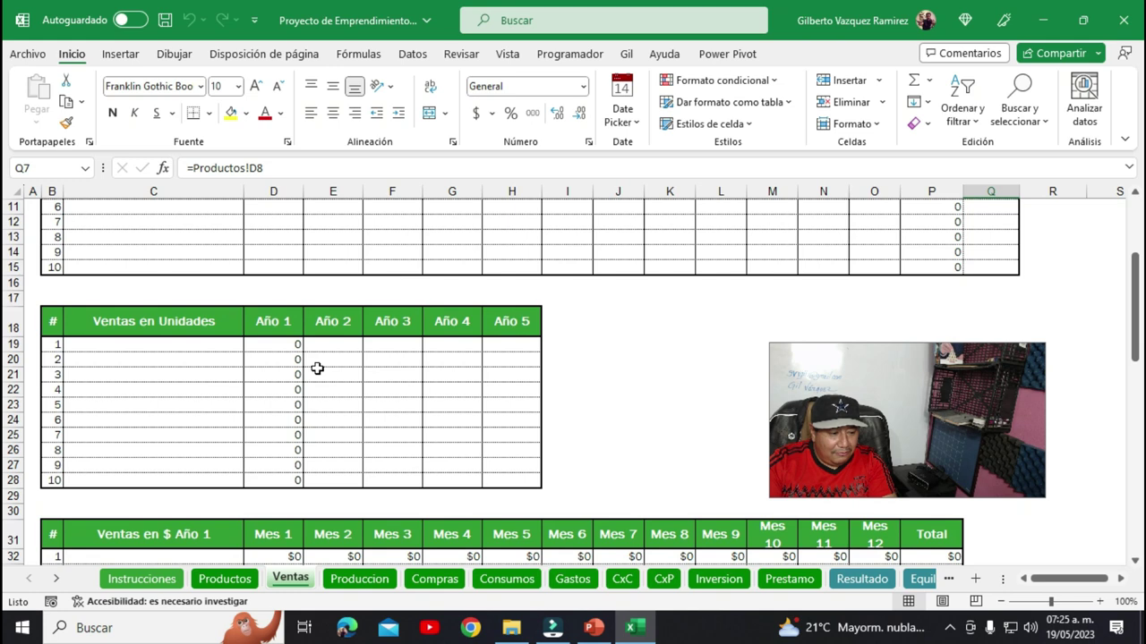
scroll(317, 369, "down", 3)
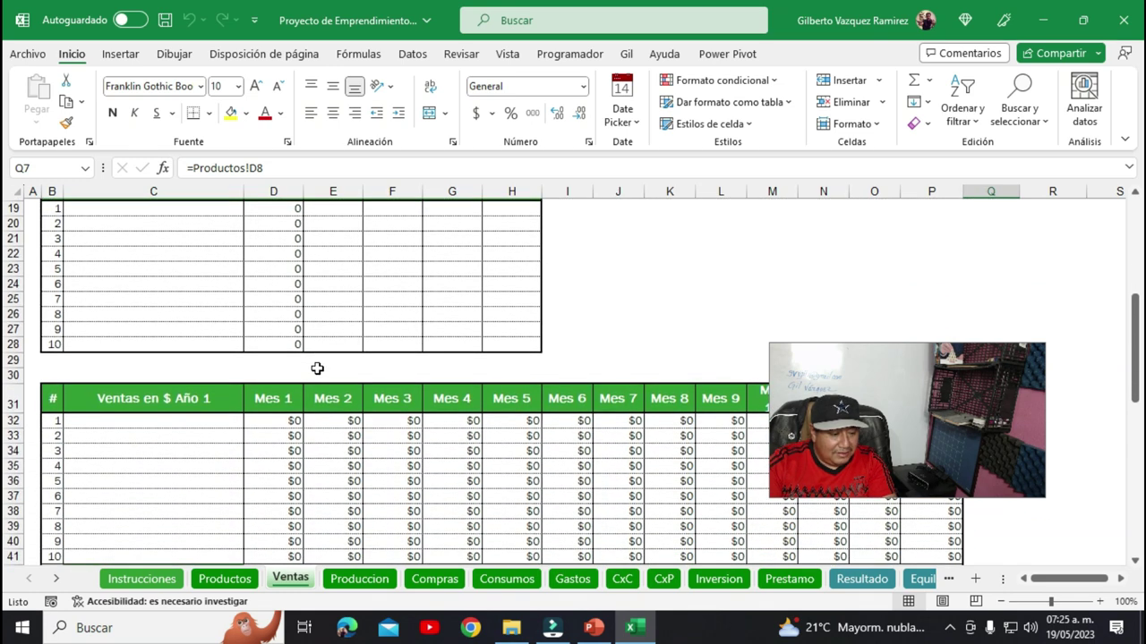
scroll(317, 369, "down", 2)
scroll(317, 368, "down", 3)
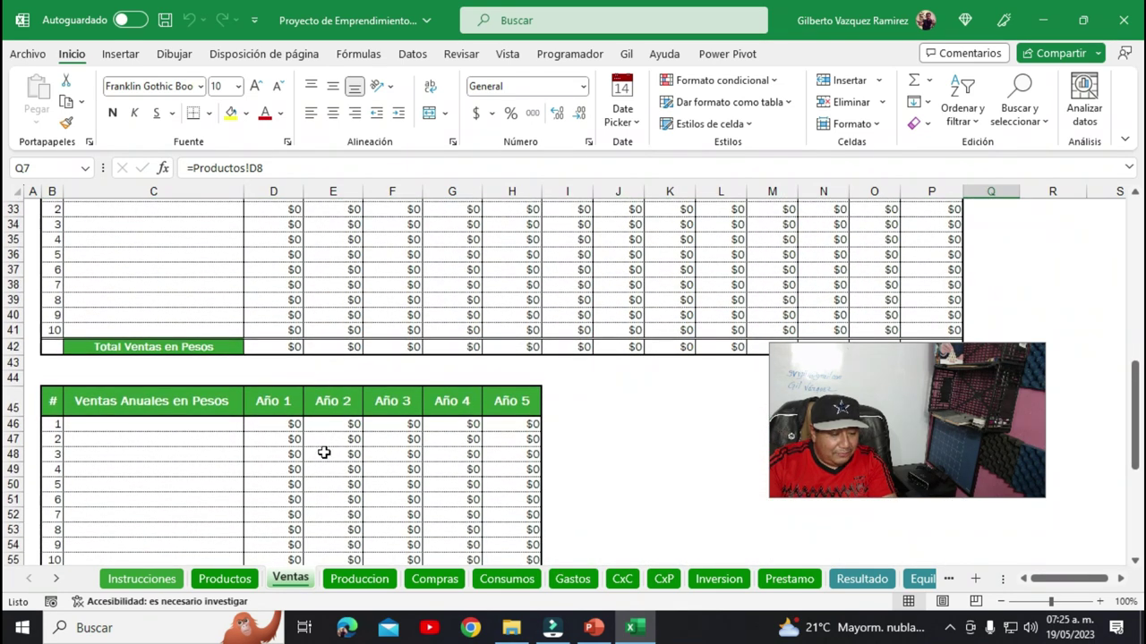
left_click(283, 424)
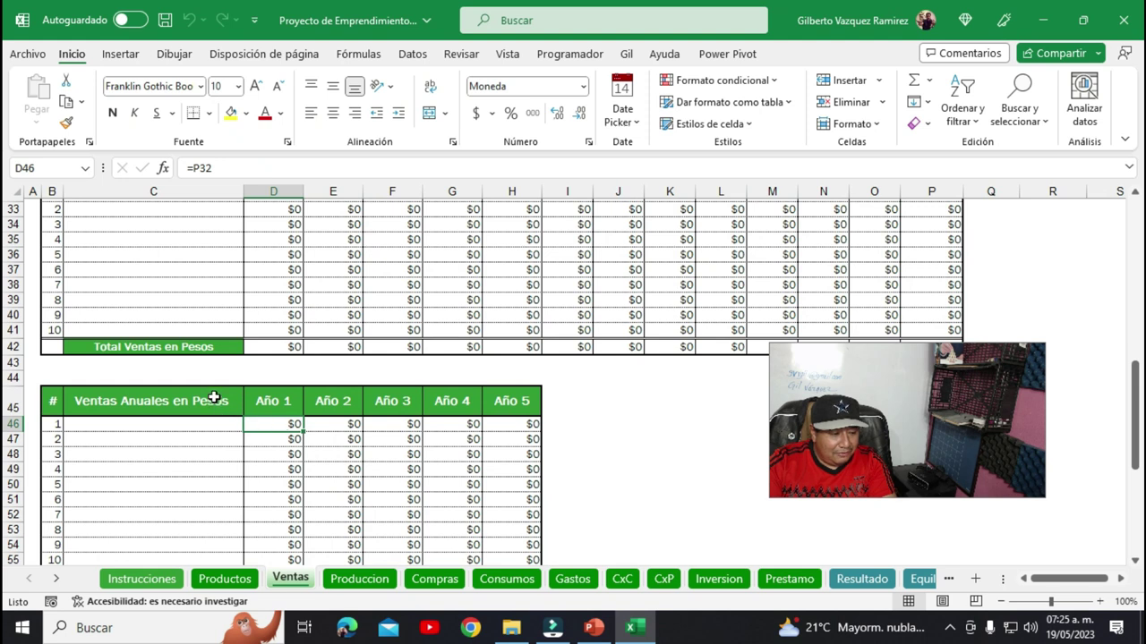
left_click(345, 581)
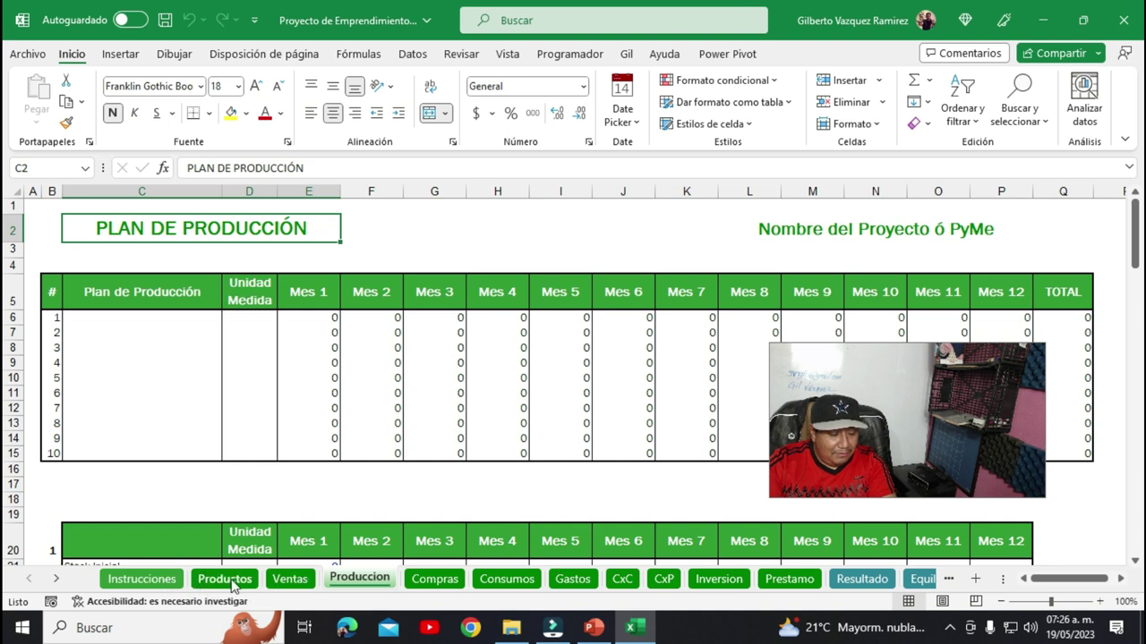
Browse the Instrucciones, Compras, Consumos, Gastos, CxC, CxP and Inversion sheets.
left_click(154, 580)
scroll(324, 418, "down", 3)
scroll(324, 418, "down", 5)
scroll(324, 418, "down", 8)
scroll(324, 418, "down", 8)
left_click(436, 582)
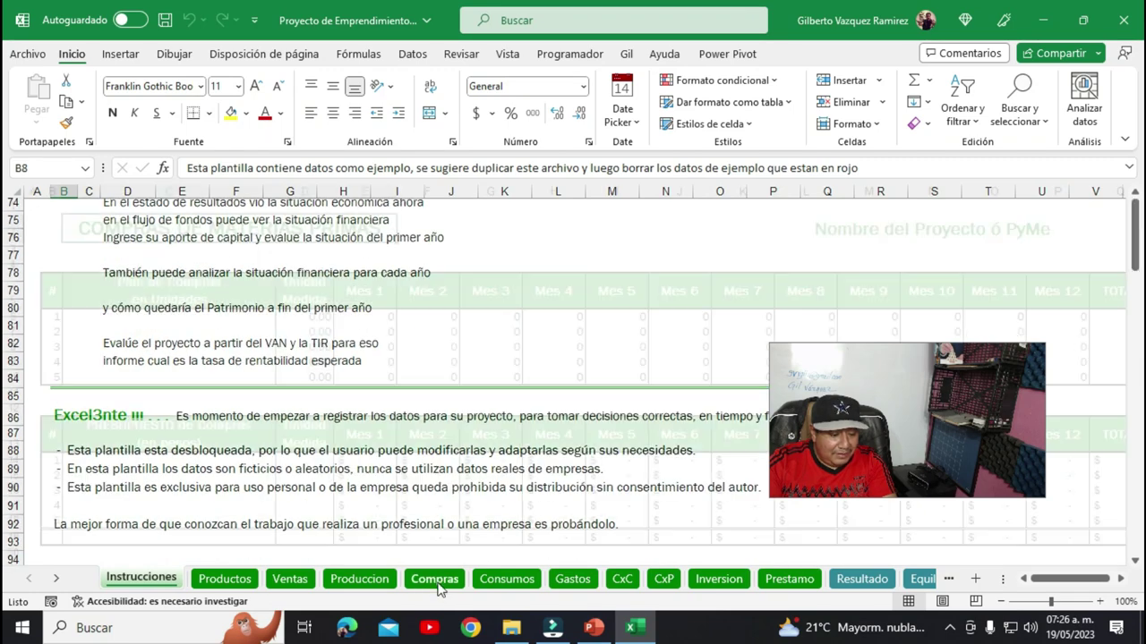
left_click(500, 579)
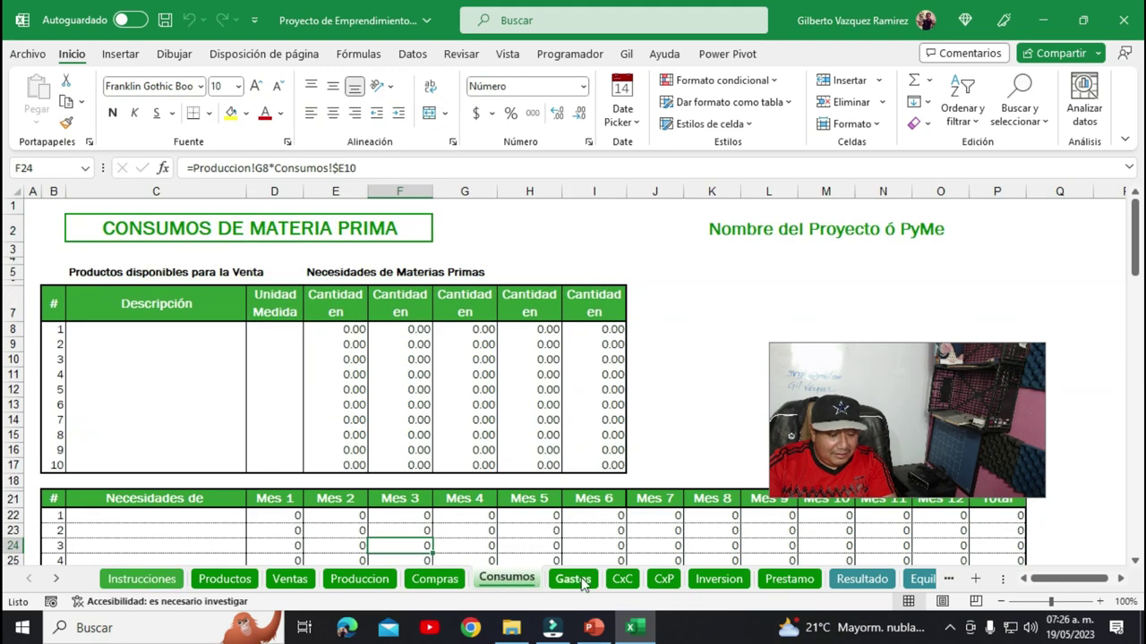
left_click(573, 580)
left_click(622, 580)
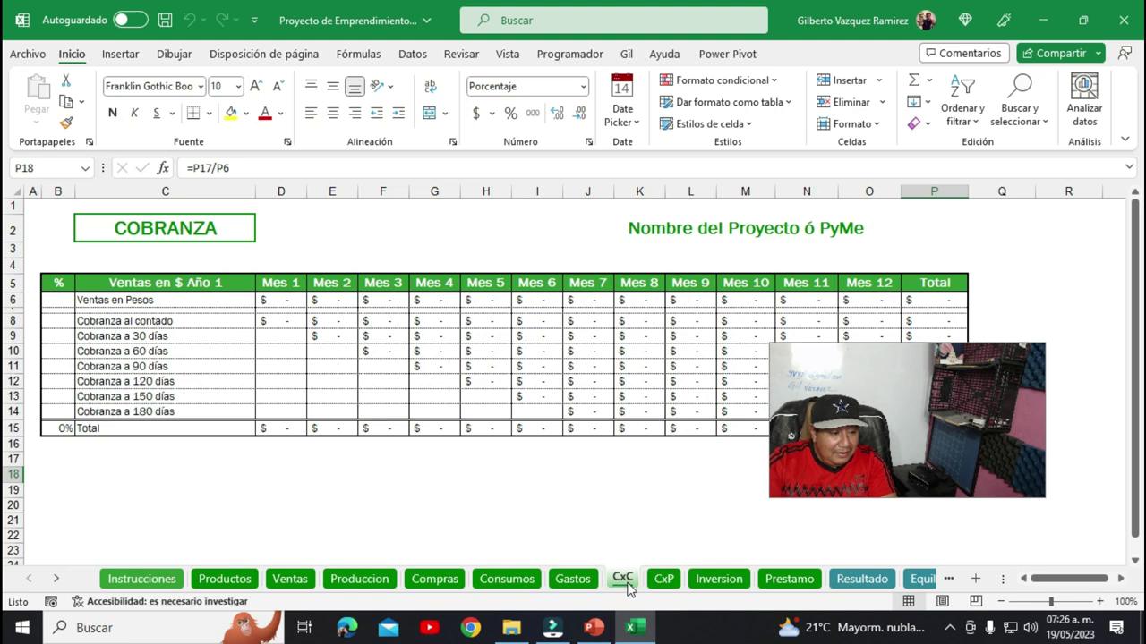
left_click(664, 580)
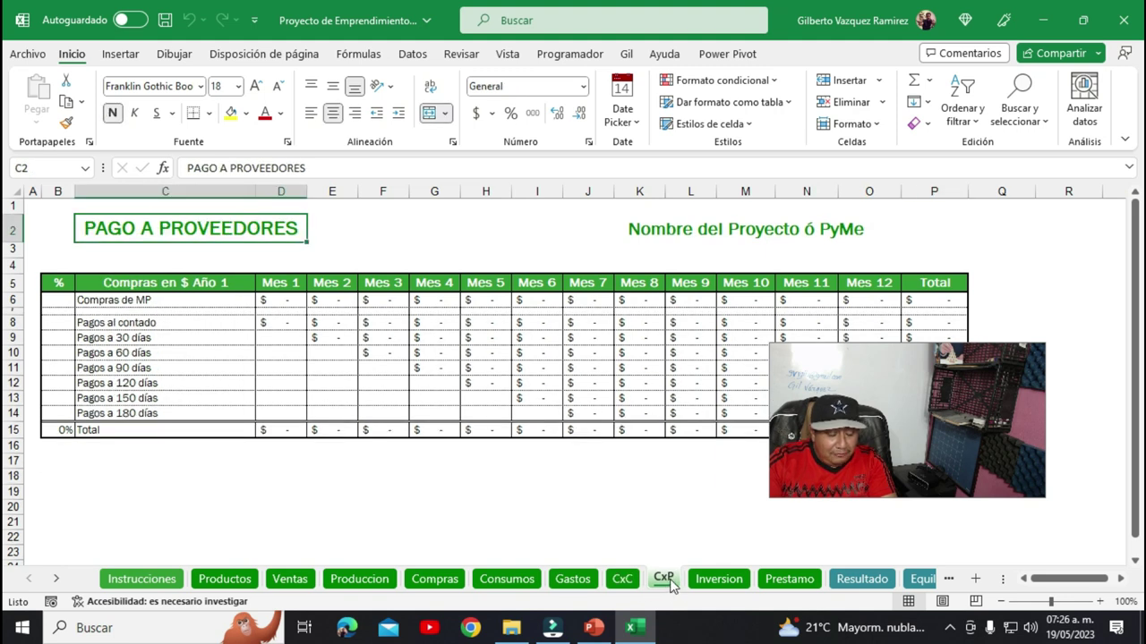
left_click(715, 580)
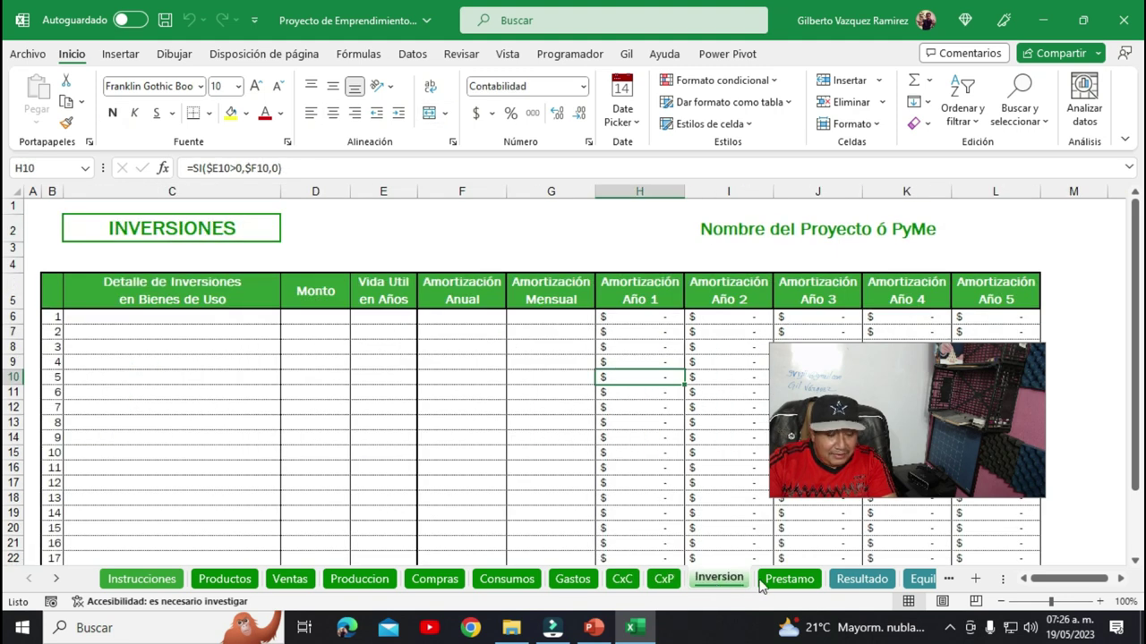
View the Prestamo, Resultado, Equilibrio, Flujo, 5_años, Rentabilidad and Balance sheets.
left_click(778, 579)
left_click(865, 580)
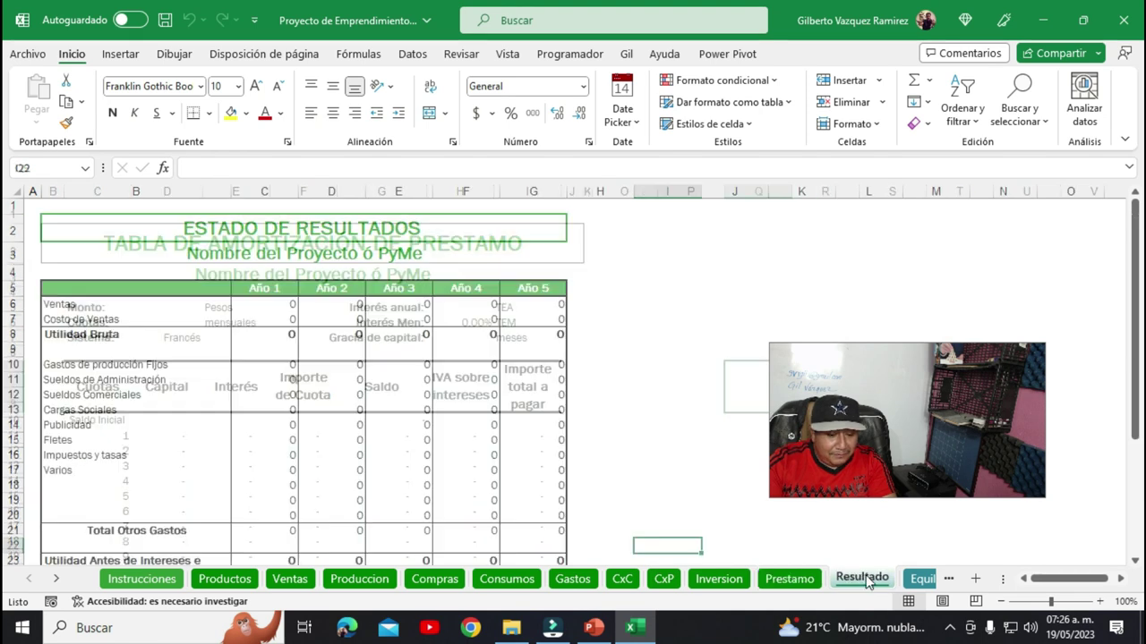
left_click(919, 579)
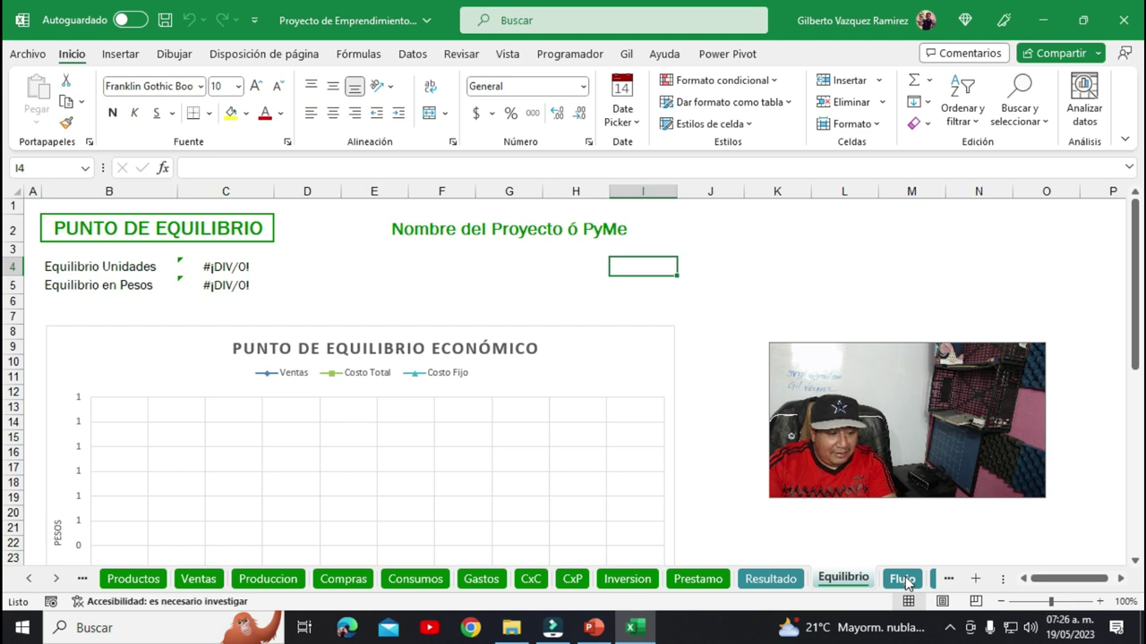
left_click(901, 579)
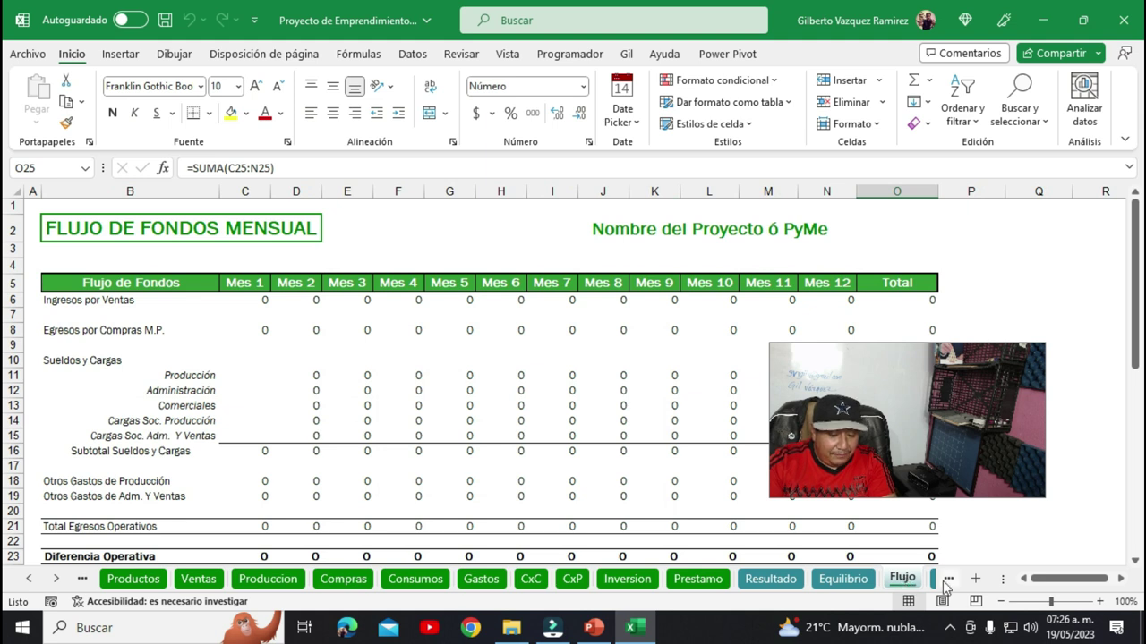
left_click(931, 579)
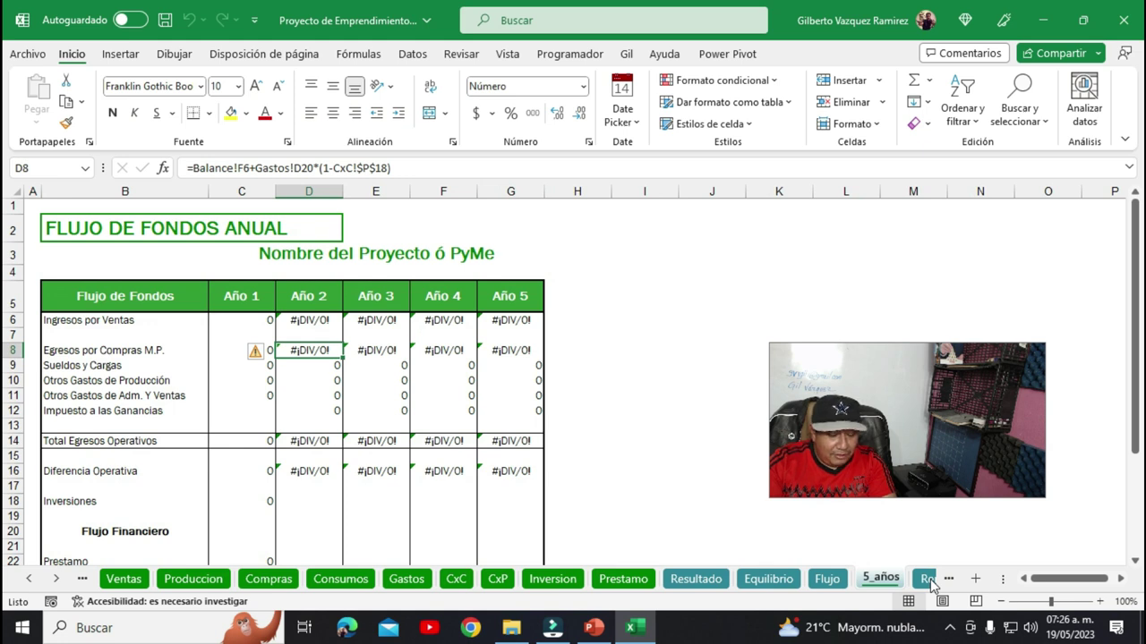
left_click(930, 579)
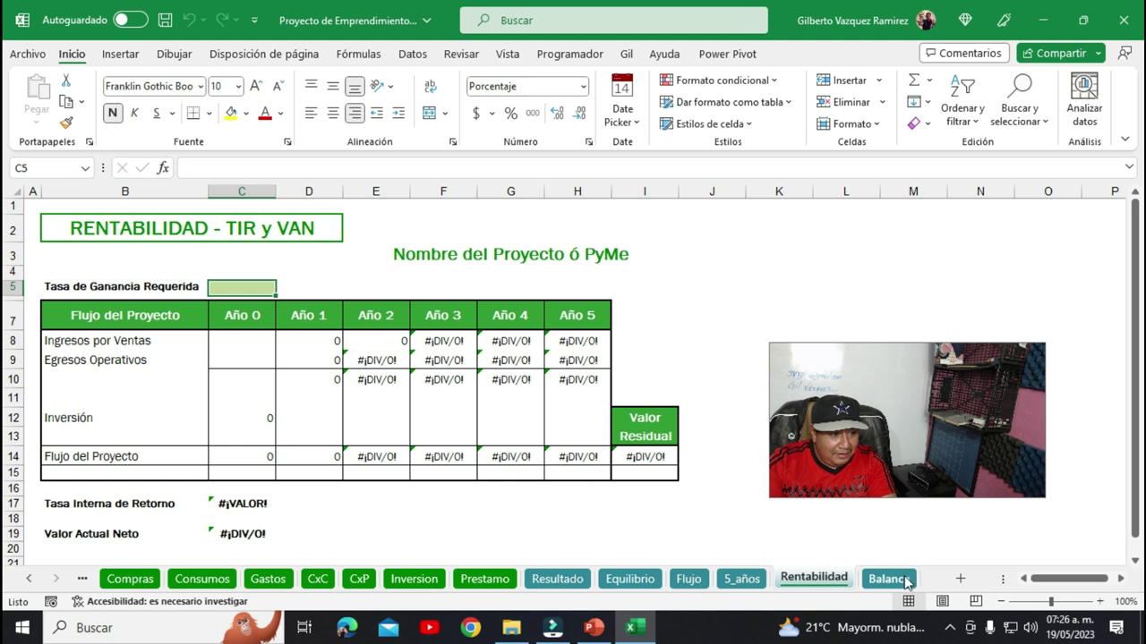
left_click(905, 582)
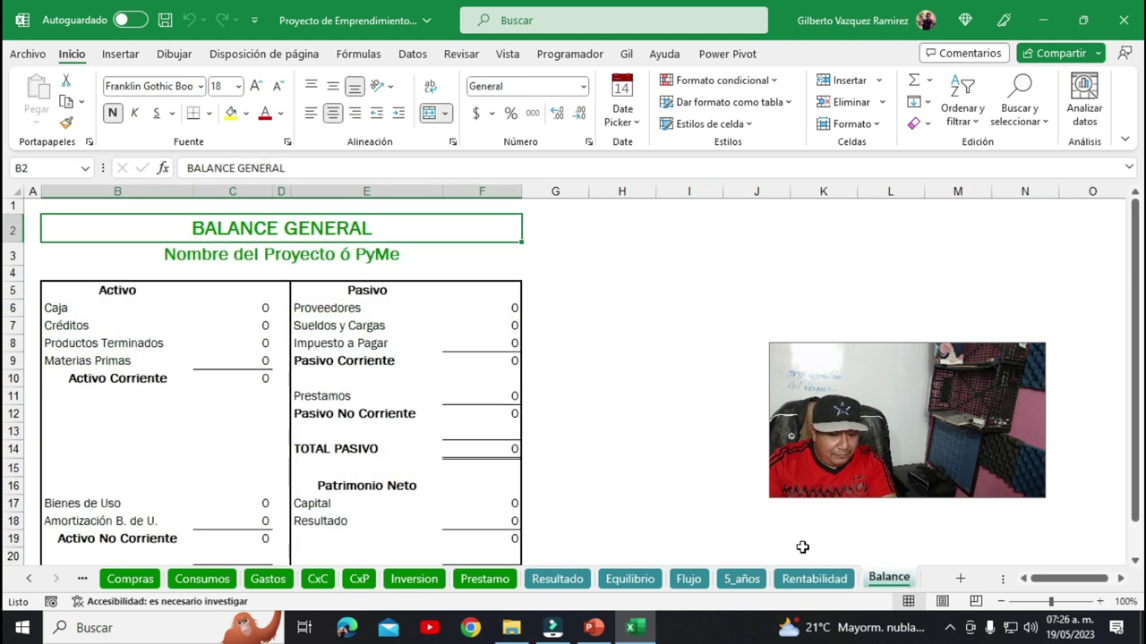
scroll(408, 418, "down", 3)
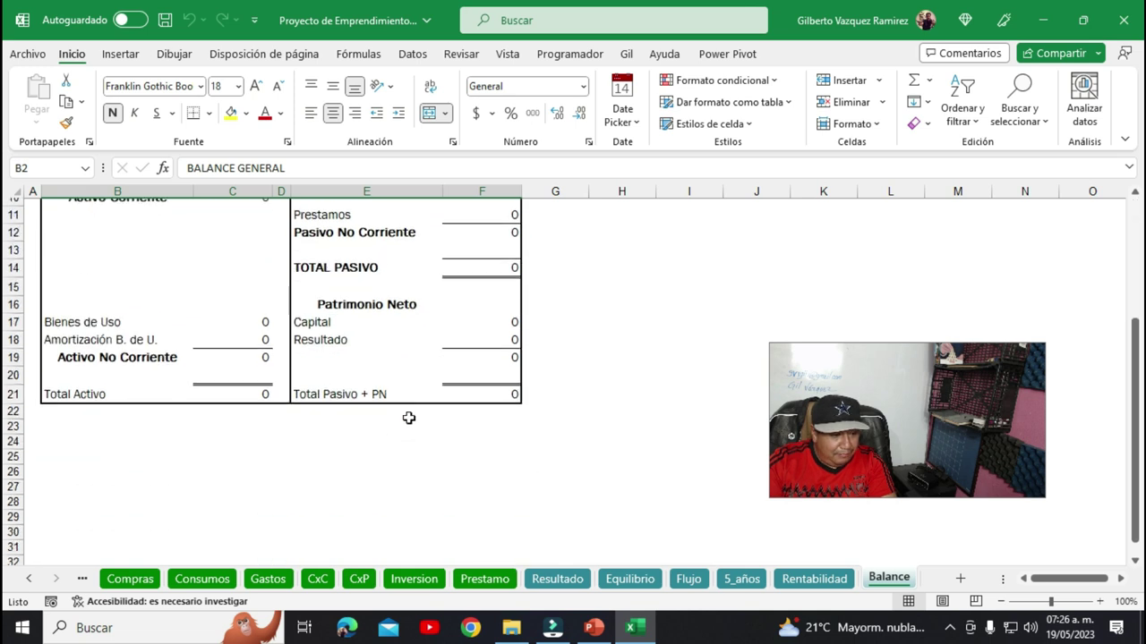
scroll(408, 418, "up", 4)
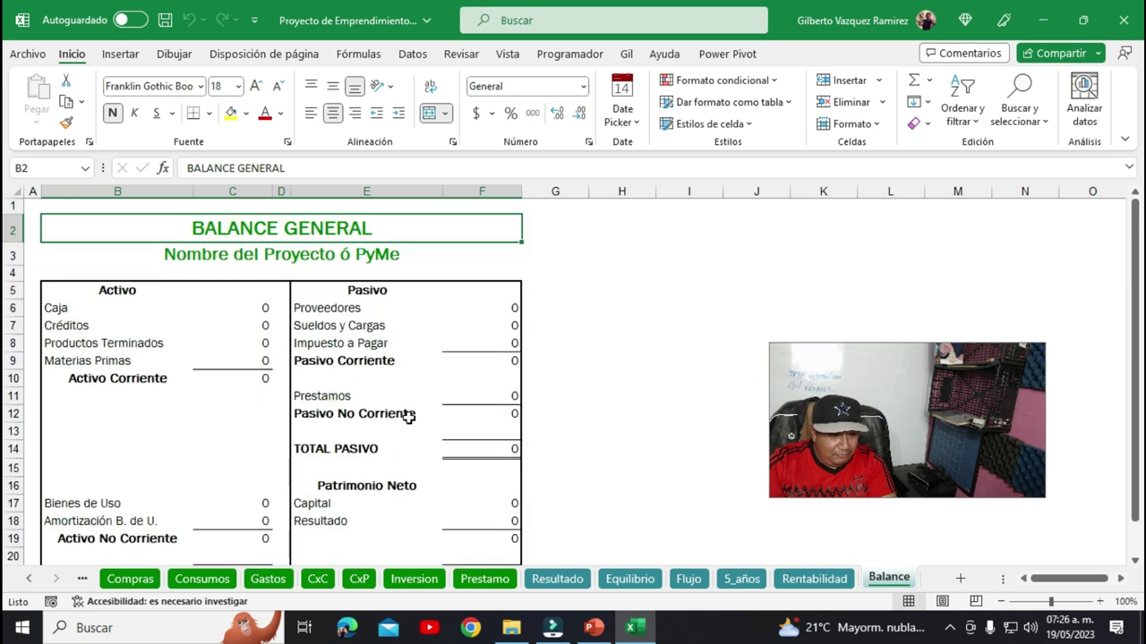
left_click(37, 580)
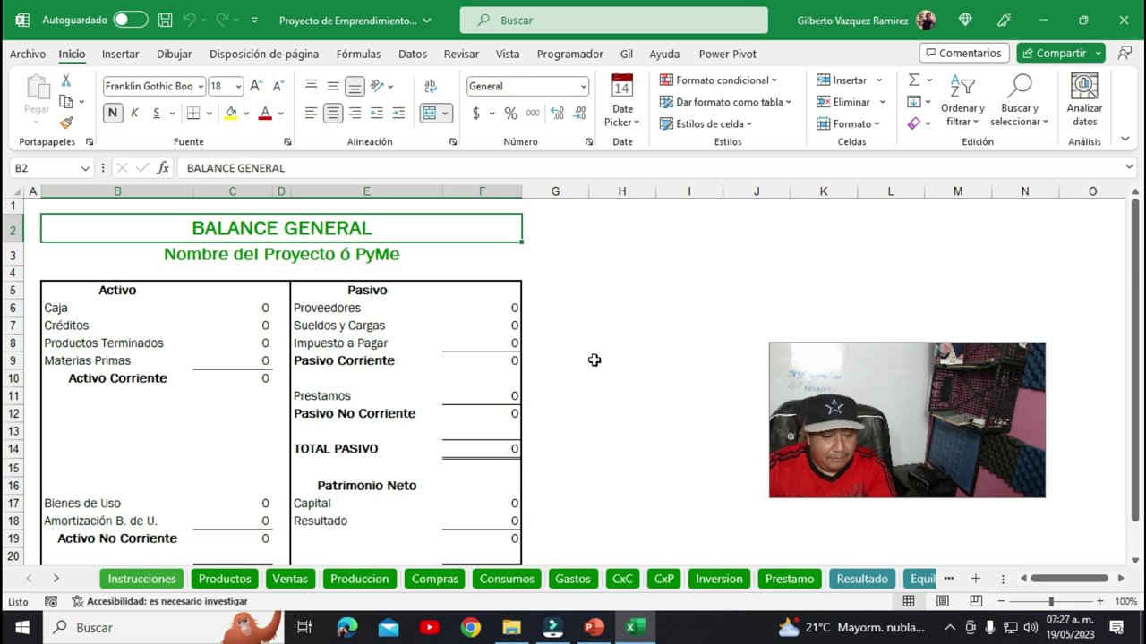
Bring the PowerPoint presentation Presentación1 to the front from the taskbar.
left_click(593, 628)
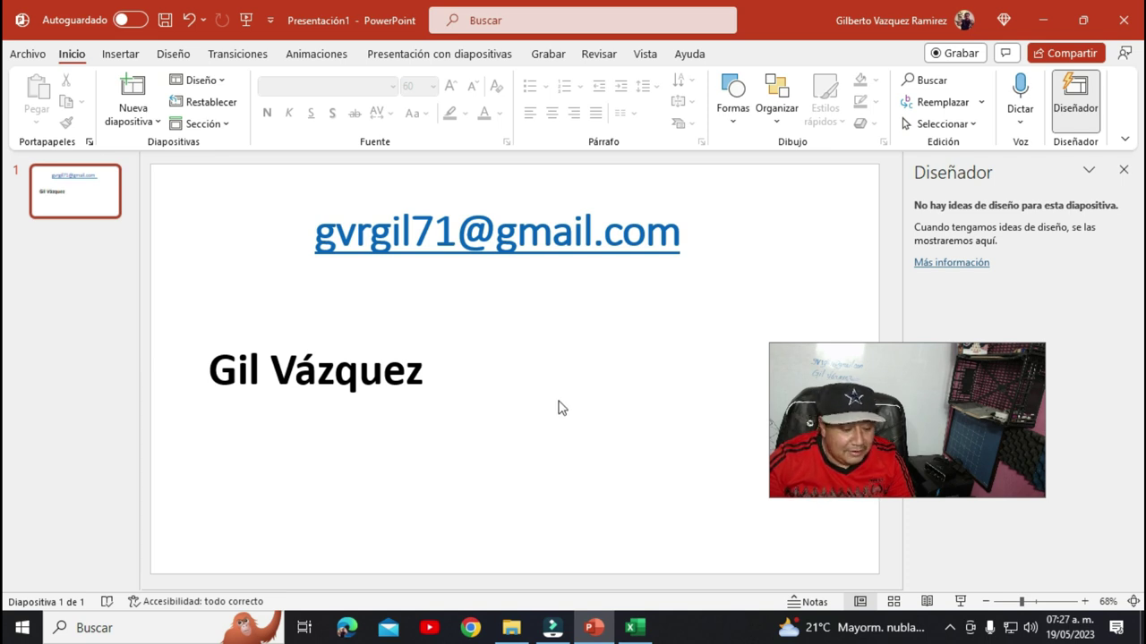
Close Excel, close PowerPoint without saving Presentación1, and close the Programas Excel folder.
left_click(635, 627)
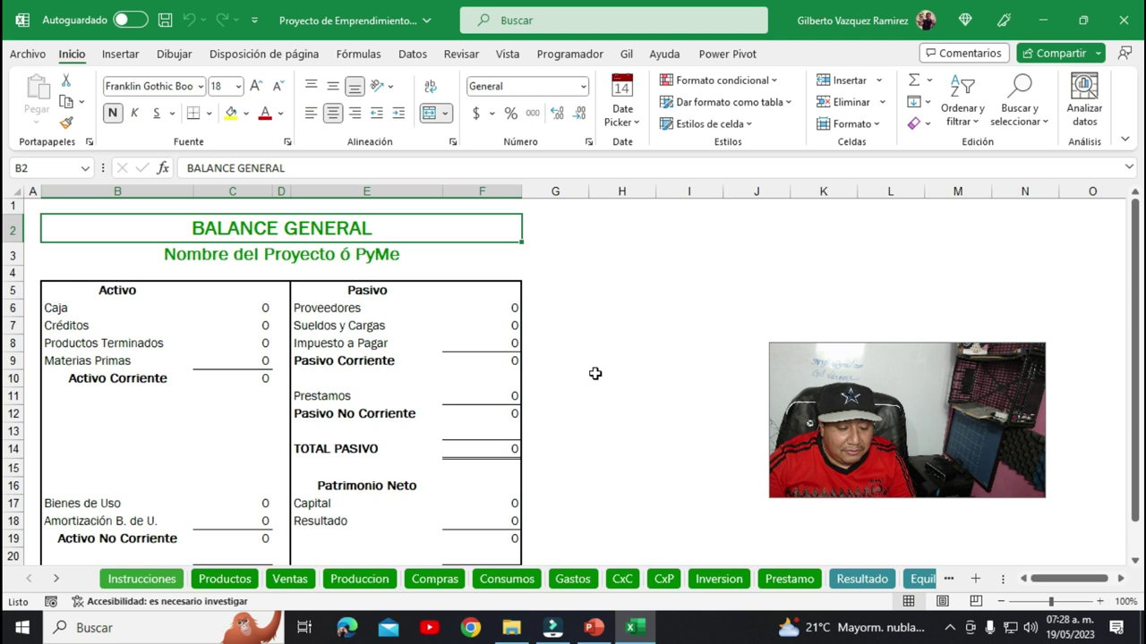
left_click(1123, 19)
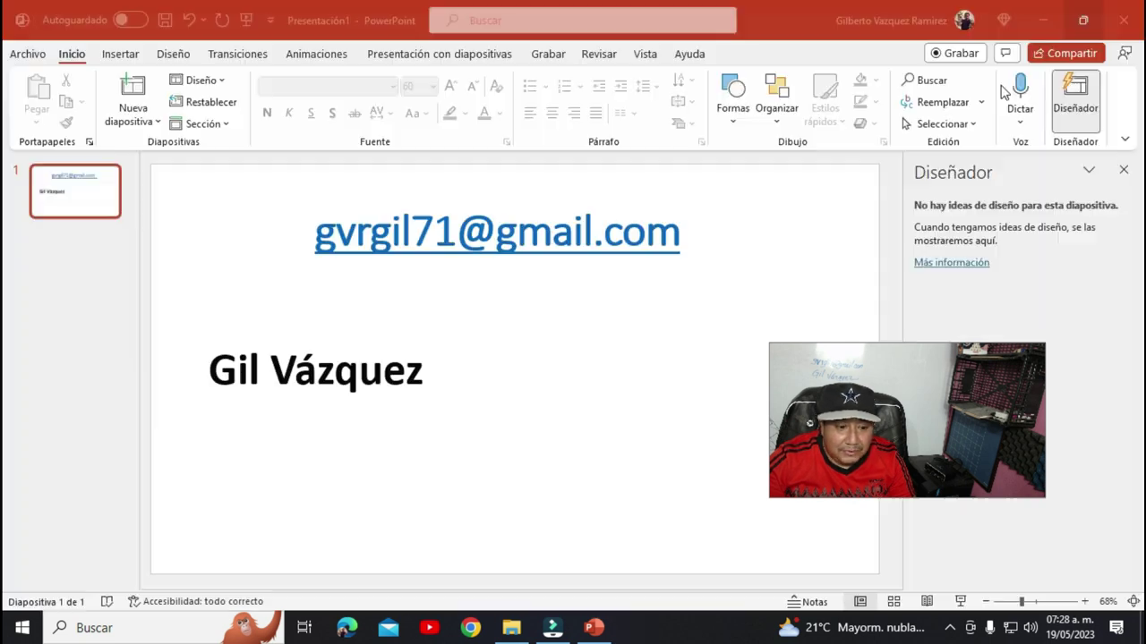
left_click(1123, 20)
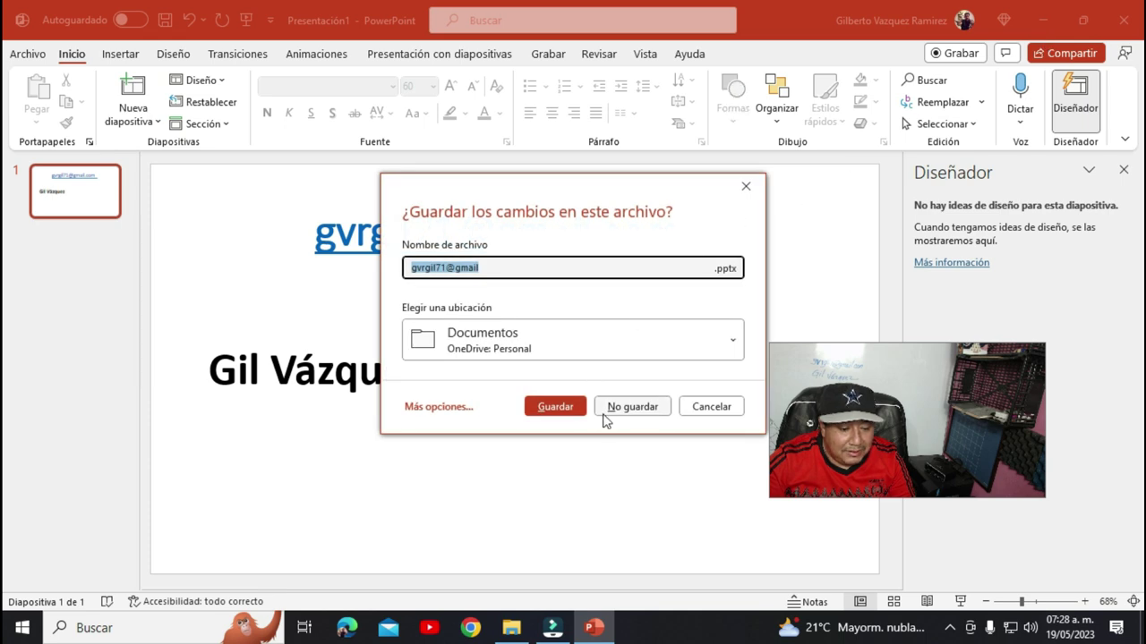
left_click(605, 412)
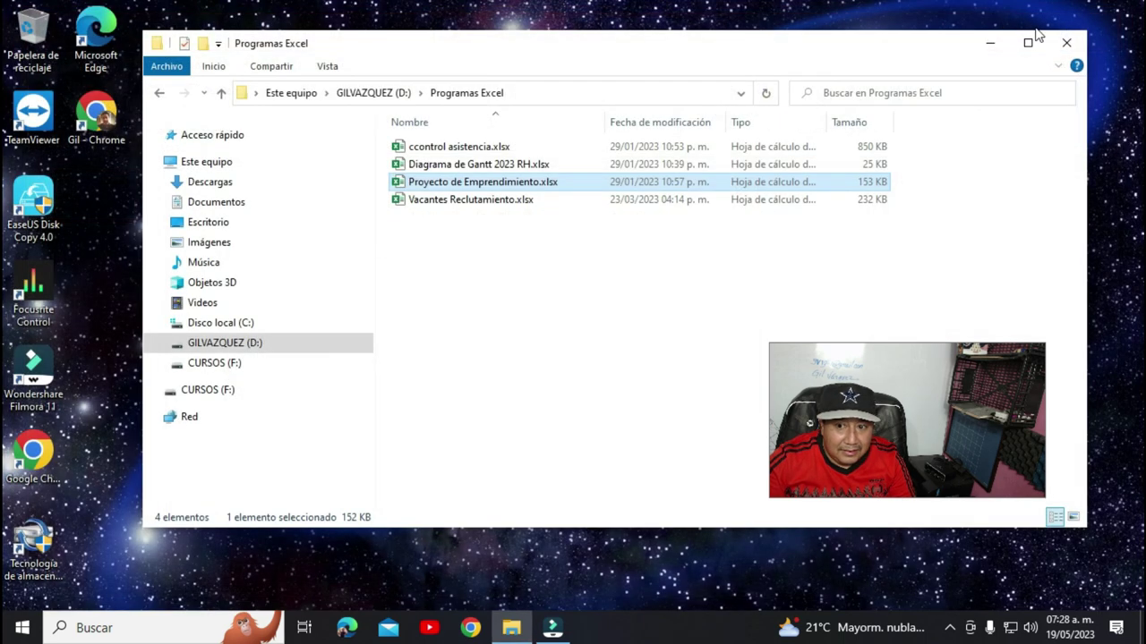
left_click(1065, 42)
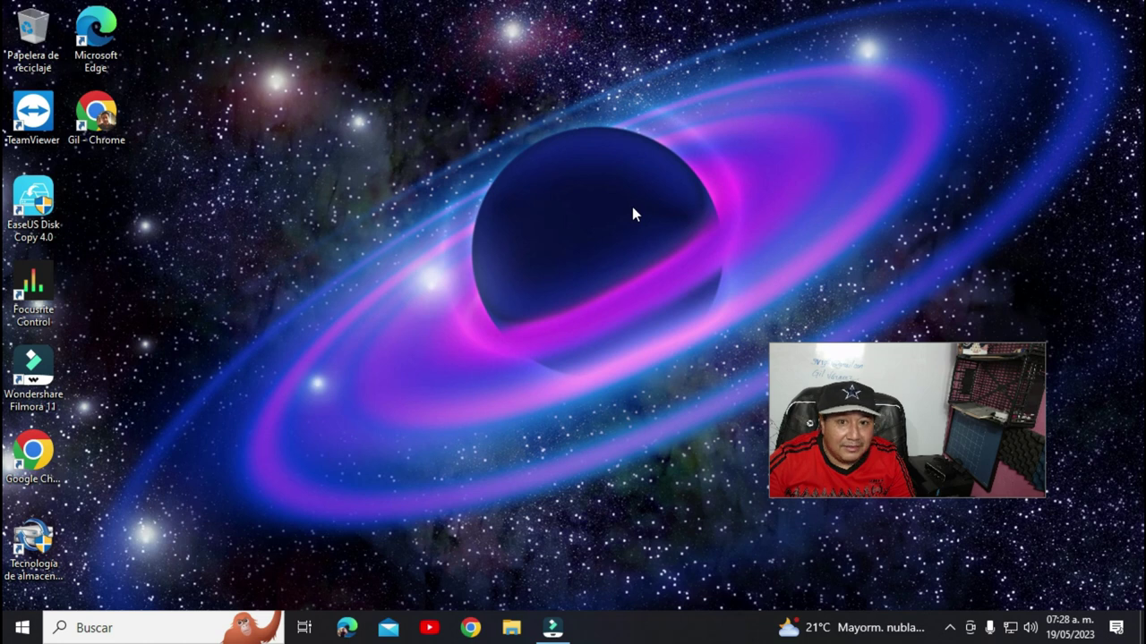